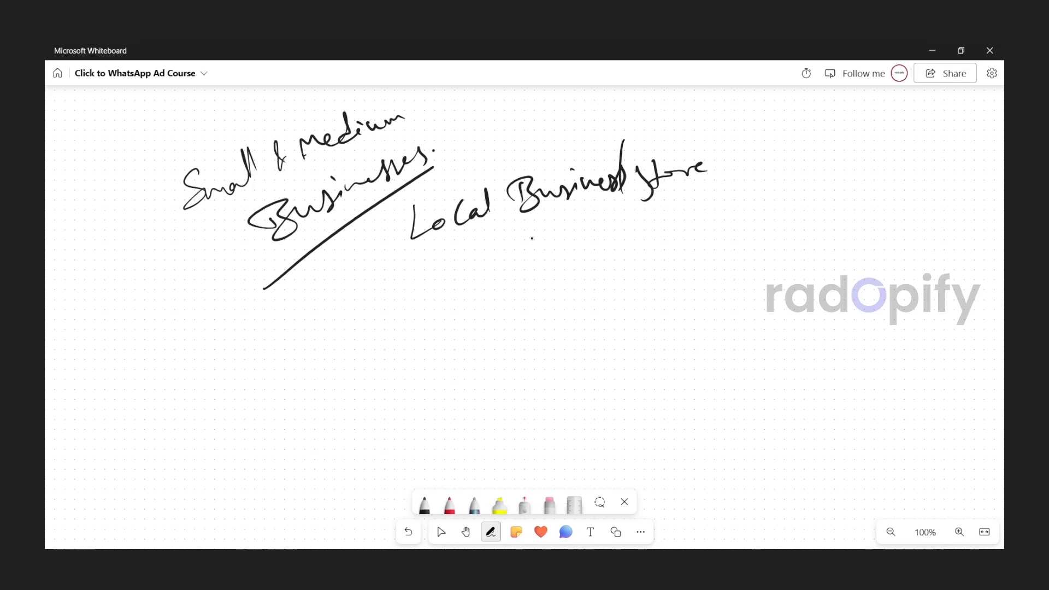
# Step: Handwrite the list item "Local Services - Painters," below "Local Business/Store" and put dashes in front of both items
pyautogui.moveTo(397, 237)
pyautogui.mouseDown()
pyautogui.moveTo(389, 253)
pyautogui.moveTo(449, 293)
pyautogui.mouseUp()
pyautogui.moveTo(462, 275); pyautogui.dragTo(473, 286)
pyautogui.moveTo(491, 273)
pyautogui.mouseDown()
pyautogui.moveTo(494, 284)
pyautogui.moveTo(507, 280)
pyautogui.mouseUp()
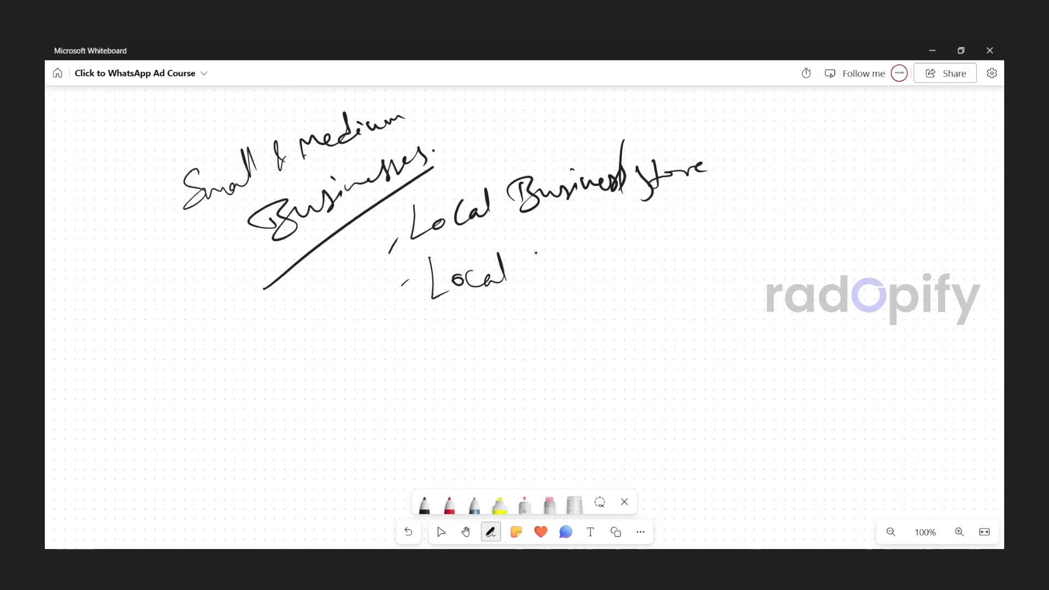
pyautogui.moveTo(538, 246)
pyautogui.mouseDown()
pyautogui.moveTo(529, 280)
pyautogui.moveTo(568, 260)
pyautogui.moveTo(627, 261)
pyautogui.mouseUp()
pyautogui.click(583, 250)
pyautogui.moveTo(642, 244); pyautogui.dragTo(674, 241)
pyautogui.moveTo(673, 219); pyautogui.dragTo(680, 230)
pyautogui.moveTo(692, 225)
pyautogui.mouseDown()
pyautogui.moveTo(715, 228)
pyautogui.moveTo(734, 204)
pyautogui.moveTo(773, 218)
pyautogui.mouseUp()
pyautogui.click(769, 216)
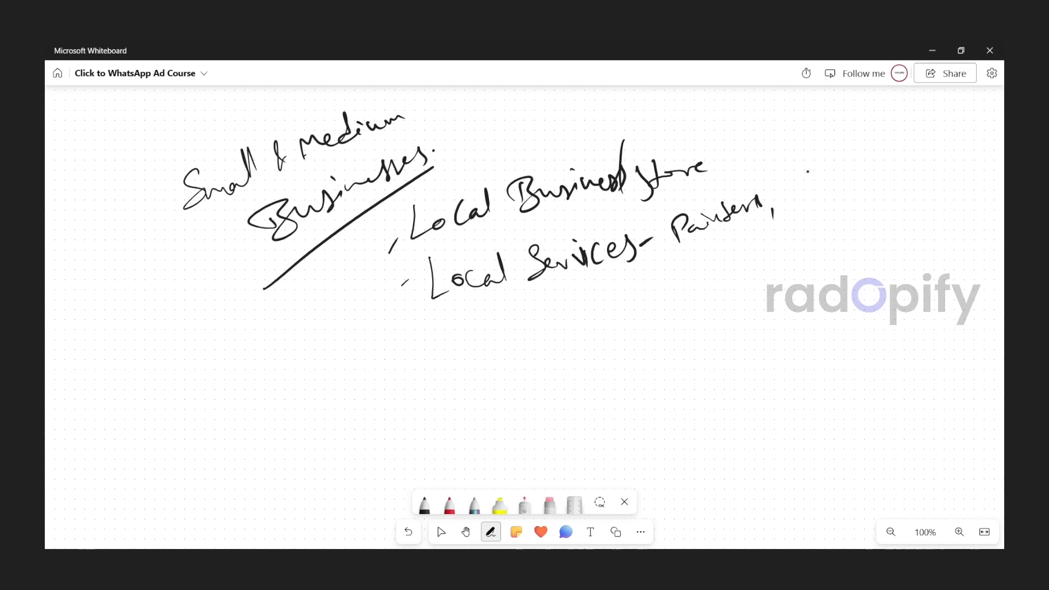
# Step: Handwrite "Electronic & Appliances repairs" after "Painters," as another local services example
pyautogui.moveTo(796, 179); pyautogui.dragTo(797, 205)
pyautogui.moveTo(813, 164)
pyautogui.mouseDown()
pyautogui.moveTo(809, 191)
pyautogui.moveTo(825, 189)
pyautogui.mouseUp()
pyautogui.moveTo(838, 176); pyautogui.dragTo(841, 191)
pyautogui.moveTo(842, 178); pyautogui.dragTo(892, 171)
pyautogui.moveTo(835, 203)
pyautogui.mouseDown()
pyautogui.moveTo(841, 217)
pyautogui.moveTo(855, 207)
pyautogui.mouseUp()
pyautogui.moveTo(858, 204)
pyautogui.mouseDown()
pyautogui.moveTo(863, 227)
pyautogui.moveTo(877, 208)
pyautogui.mouseUp()
pyautogui.moveTo(873, 203)
pyautogui.mouseDown()
pyautogui.moveTo(890, 201)
pyautogui.moveTo(891, 211)
pyautogui.mouseUp()
pyautogui.moveTo(892, 203)
pyautogui.mouseDown()
pyautogui.moveTo(902, 193)
pyautogui.moveTo(906, 212)
pyautogui.mouseUp()
pyautogui.click(930, 161)
pyautogui.moveTo(918, 144)
pyautogui.mouseDown()
pyautogui.moveTo(912, 163)
pyautogui.moveTo(935, 170)
pyautogui.mouseUp()
pyautogui.moveTo(910, 162); pyautogui.dragTo(941, 165)
pyautogui.moveTo(942, 163); pyautogui.dragTo(952, 148)
pyautogui.moveTo(956, 137); pyautogui.dragTo(987, 132)
pyautogui.moveTo(983, 132); pyautogui.dragTo(1002, 125)
pyautogui.moveTo(997, 122); pyautogui.dragTo(999, 141)
pyautogui.click(869, 136)
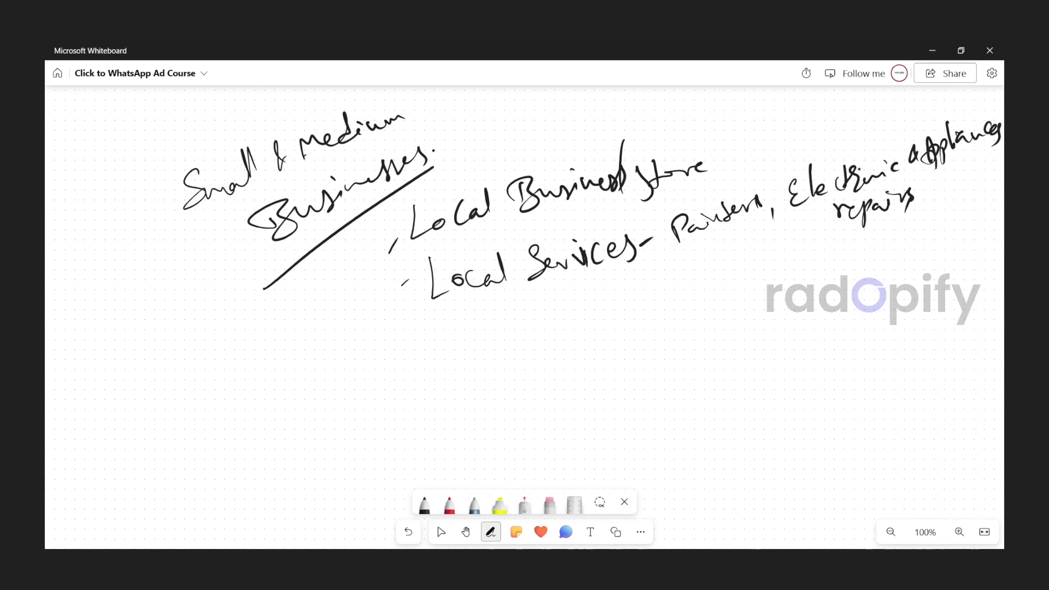
# Step: Handwrite "Clinics" and "Educations" as the next items below "Local Services"
pyautogui.click(441, 531)
pyautogui.click(491, 532)
pyautogui.click(440, 528)
pyautogui.click(491, 531)
pyautogui.moveTo(417, 344); pyautogui.dragTo(462, 356)
pyautogui.moveTo(464, 313)
pyautogui.mouseDown()
pyautogui.moveTo(489, 338)
pyautogui.moveTo(545, 338)
pyautogui.mouseUp()
pyautogui.moveTo(455, 376)
pyautogui.mouseDown()
pyautogui.moveTo(519, 350)
pyautogui.moveTo(543, 365)
pyautogui.moveTo(564, 335)
pyautogui.moveTo(580, 344)
pyautogui.moveTo(611, 330)
pyautogui.moveTo(617, 341)
pyautogui.mouseUp()
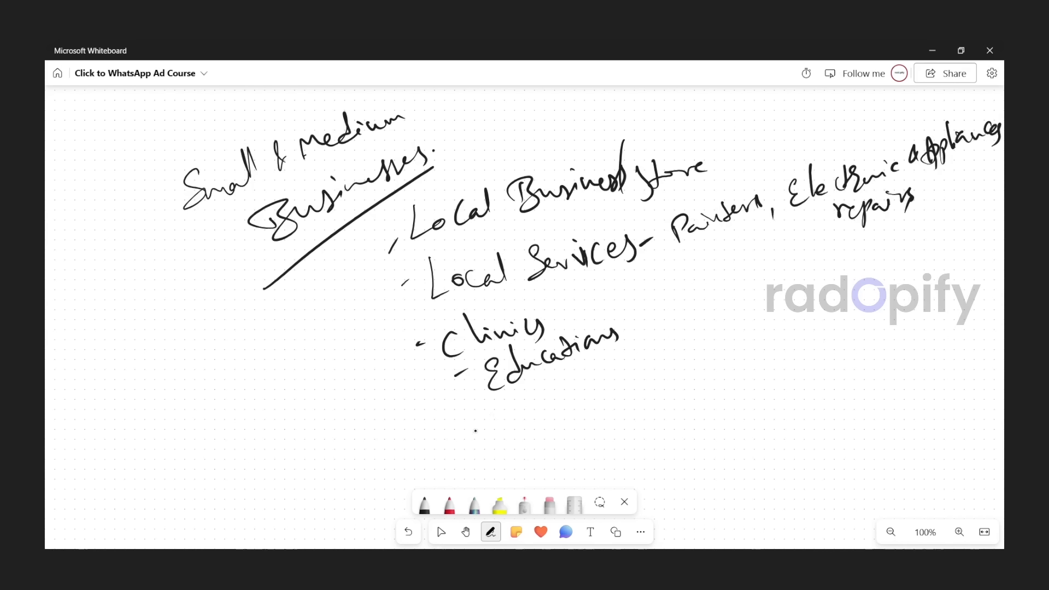
# Step: Handwrite "Digital Marketing" and "Real Estate" as further list items below "Educations"
pyautogui.moveTo(500, 399)
pyautogui.mouseDown()
pyautogui.moveTo(508, 416)
pyautogui.moveTo(521, 409)
pyautogui.moveTo(538, 424)
pyautogui.moveTo(552, 386)
pyautogui.moveTo(698, 336)
pyautogui.moveTo(719, 335)
pyautogui.moveTo(722, 354)
pyautogui.mouseUp()
pyautogui.moveTo(519, 456)
pyautogui.mouseDown()
pyautogui.moveTo(585, 411)
pyautogui.moveTo(604, 432)
pyautogui.mouseUp()
pyautogui.moveTo(636, 396)
pyautogui.mouseDown()
pyautogui.moveTo(609, 432)
pyautogui.moveTo(647, 401)
pyautogui.mouseUp()
pyautogui.moveTo(658, 380)
pyautogui.mouseDown()
pyautogui.moveTo(651, 409)
pyautogui.moveTo(671, 385)
pyautogui.mouseUp()
pyautogui.moveTo(667, 396); pyautogui.dragTo(681, 385)
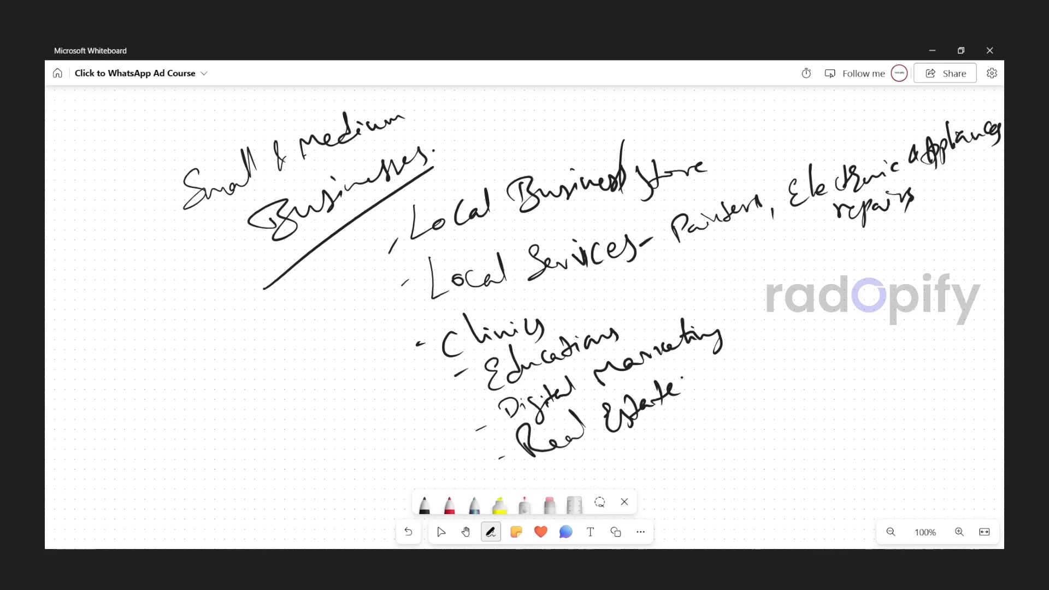
# Step: Handwrite "Astrology" with a double underline as the last list item and draw a curly brace along the list
pyautogui.click(441, 531)
pyautogui.scroll(-2, 632, 394)
pyautogui.scroll(-3, 915, 443)
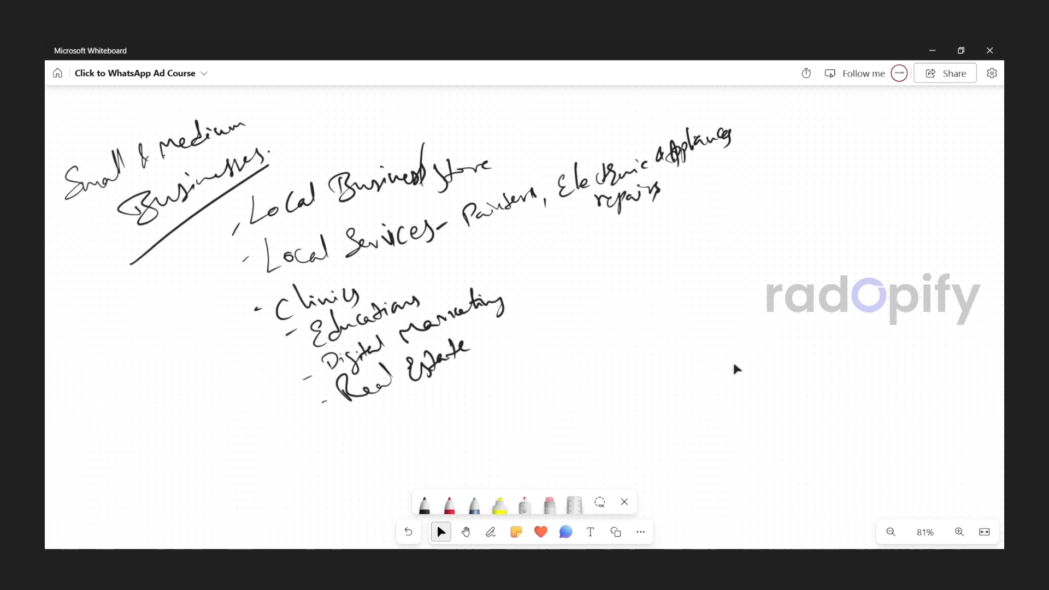
pyautogui.click(490, 531)
pyautogui.moveTo(361, 429); pyautogui.dragTo(351, 435)
pyautogui.moveTo(385, 405)
pyautogui.mouseDown()
pyautogui.moveTo(399, 418)
pyautogui.moveTo(462, 385)
pyautogui.mouseUp()
pyautogui.moveTo(464, 382); pyautogui.dragTo(494, 387)
pyautogui.moveTo(422, 443); pyautogui.dragTo(508, 384)
pyautogui.moveTo(453, 453); pyautogui.dragTo(542, 379)
pyautogui.moveTo(214, 247)
pyautogui.mouseDown()
pyautogui.moveTo(235, 306)
pyautogui.moveTo(337, 478)
pyautogui.mouseUp()
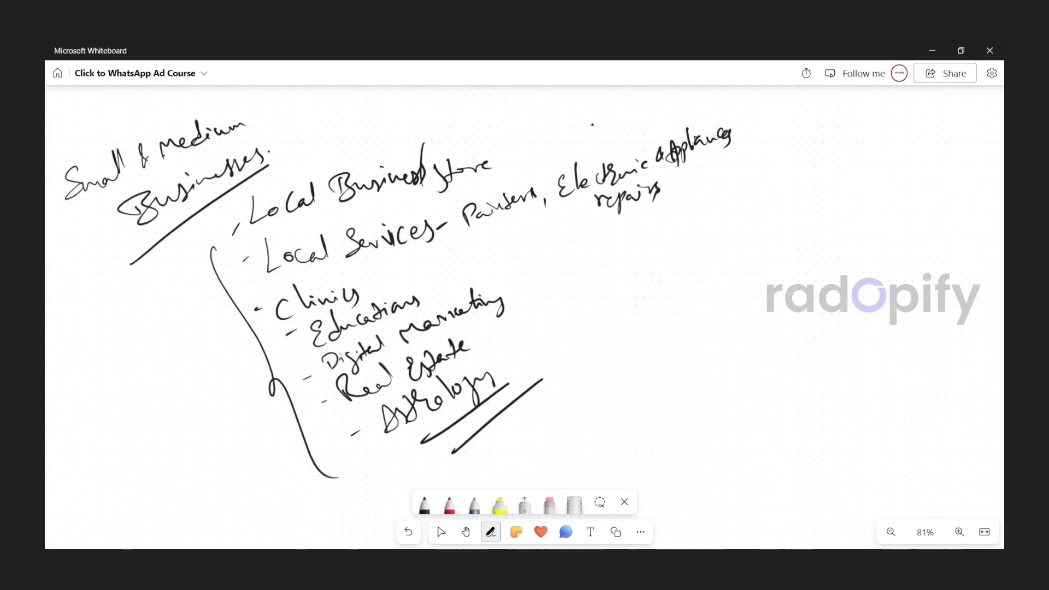
# Step: Draw a vertical dividing line beside the business list and handwrite "1 - WhatsApp Business App." beyond it
pyautogui.click(441, 531)
pyautogui.moveTo(744, 104); pyautogui.dragTo(759, 387)
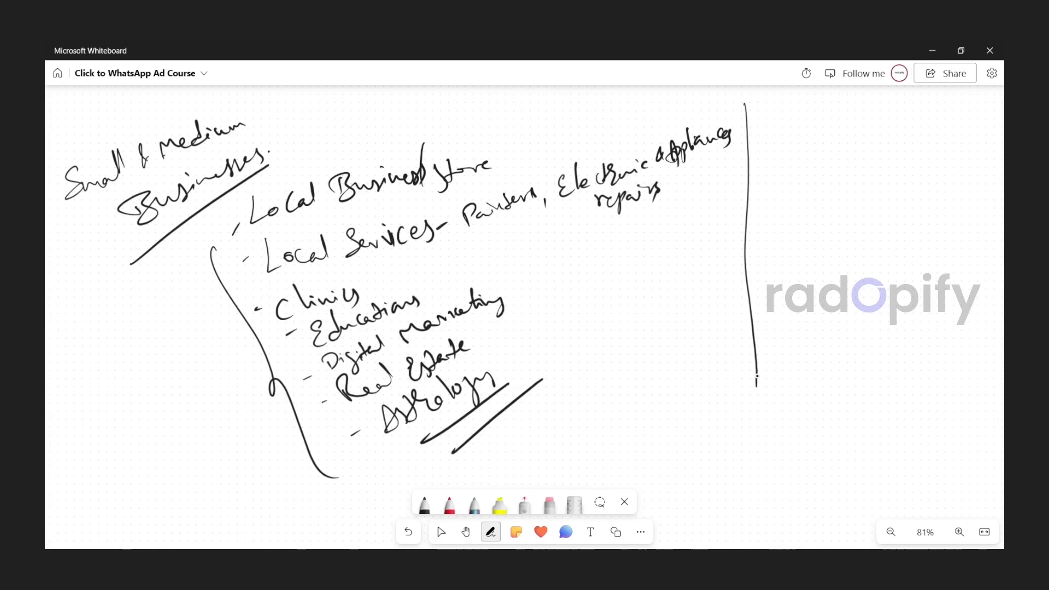
pyautogui.scroll(-2, 785, 133)
pyautogui.moveTo(828, 257); pyautogui.dragTo(735, 286)
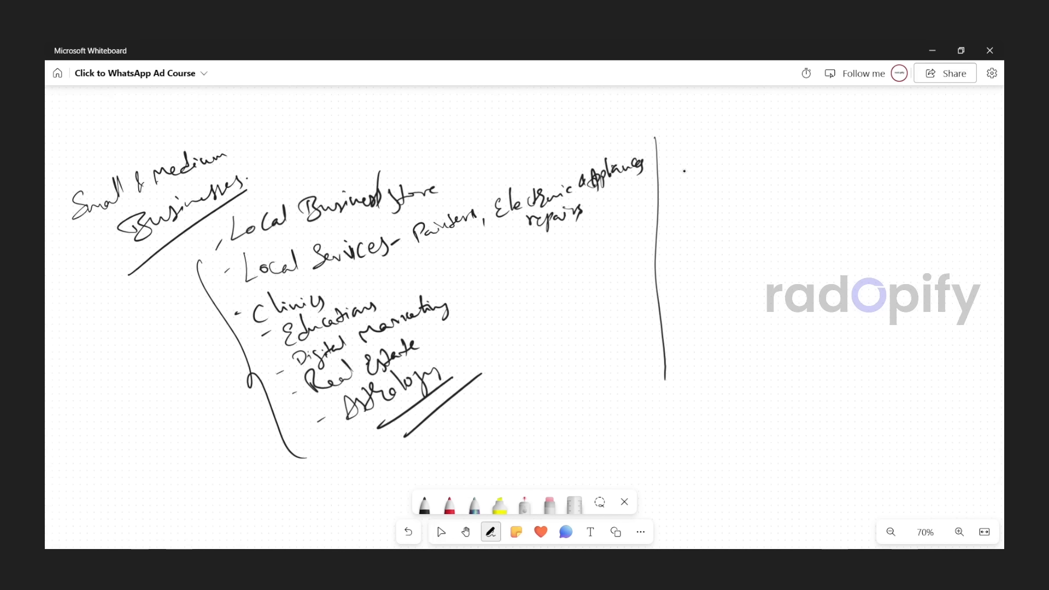
pyautogui.moveTo(692, 146)
pyautogui.mouseDown()
pyautogui.moveTo(690, 162)
pyautogui.moveTo(826, 155)
pyautogui.moveTo(861, 131)
pyautogui.moveTo(894, 155)
pyautogui.moveTo(910, 130)
pyautogui.moveTo(936, 144)
pyautogui.moveTo(978, 128)
pyautogui.moveTo(990, 136)
pyautogui.mouseUp()
pyautogui.click(997, 137)
pyautogui.click(874, 172)
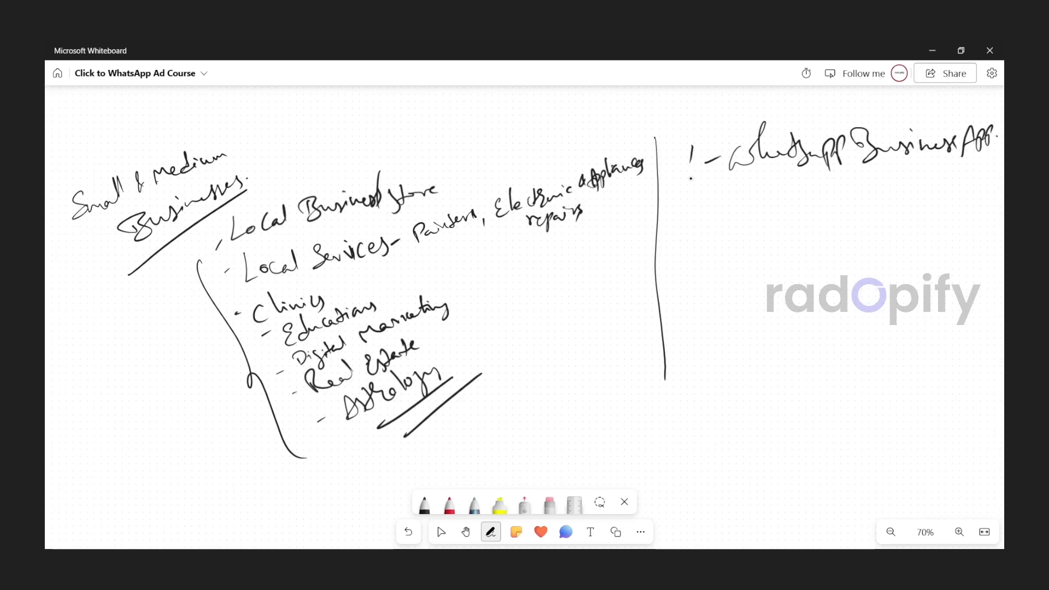
# Step: Handwrite "2 - Profile Info - fill 100%" below the first point, double underlining both "Profile Info" and "fill"
pyautogui.moveTo(683, 221); pyautogui.dragTo(691, 235)
pyautogui.moveTo(704, 225); pyautogui.dragTo(717, 222)
pyautogui.click(730, 218)
pyautogui.moveTo(730, 243)
pyautogui.mouseDown()
pyautogui.moveTo(770, 230)
pyautogui.moveTo(768, 246)
pyautogui.mouseUp()
pyautogui.moveTo(763, 232); pyautogui.dragTo(843, 224)
pyautogui.moveTo(848, 194)
pyautogui.mouseDown()
pyautogui.moveTo(844, 238)
pyautogui.moveTo(882, 221)
pyautogui.mouseUp()
pyautogui.moveTo(912, 186); pyautogui.dragTo(902, 228)
pyautogui.moveTo(899, 217); pyautogui.dragTo(923, 212)
pyautogui.moveTo(931, 190); pyautogui.dragTo(933, 213)
pyautogui.moveTo(889, 241); pyautogui.dragTo(940, 218)
pyautogui.moveTo(902, 240)
pyautogui.mouseDown()
pyautogui.moveTo(957, 218)
pyautogui.moveTo(944, 203)
pyautogui.mouseUp()
pyautogui.moveTo(957, 185); pyautogui.dragTo(970, 184)
pyautogui.moveTo(989, 160)
pyautogui.mouseDown()
pyautogui.moveTo(984, 205)
pyautogui.moveTo(1003, 185)
pyautogui.mouseUp()
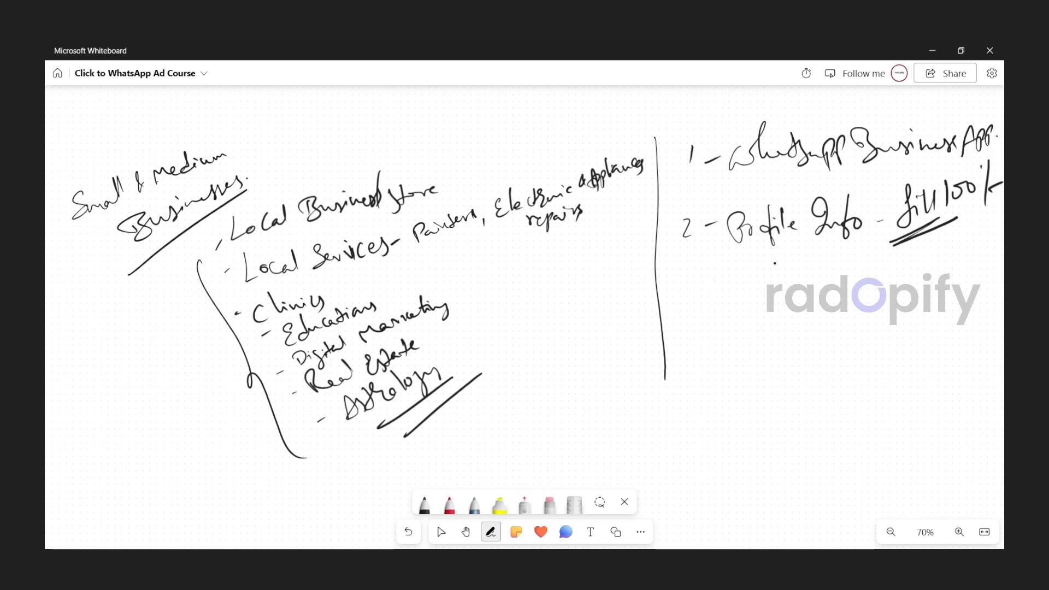
pyautogui.moveTo(762, 266); pyautogui.dragTo(831, 254)
# Step: Handwrite "3 - Customer's Activity" with the arrowed sub-point "Data Sharing" beneath it
pyautogui.moveTo(695, 303); pyautogui.dragTo(693, 326)
pyautogui.moveTo(741, 310)
pyautogui.mouseDown()
pyautogui.moveTo(809, 306)
pyautogui.moveTo(847, 289)
pyautogui.moveTo(867, 297)
pyautogui.moveTo(938, 267)
pyautogui.moveTo(943, 285)
pyautogui.mouseUp()
pyautogui.moveTo(756, 360)
pyautogui.mouseDown()
pyautogui.moveTo(815, 365)
pyautogui.moveTo(837, 329)
pyautogui.moveTo(860, 338)
pyautogui.mouseUp()
pyautogui.moveTo(895, 306)
pyautogui.mouseDown()
pyautogui.moveTo(917, 323)
pyautogui.moveTo(966, 302)
pyautogui.moveTo(960, 323)
pyautogui.mouseUp()
# Step: Handwrite "→ Off → On" beneath "Data Sharing" and underline "On" twice
pyautogui.moveTo(835, 369); pyautogui.dragTo(835, 391)
pyautogui.moveTo(845, 358); pyautogui.dragTo(841, 395)
pyautogui.moveTo(857, 360); pyautogui.dragTo(852, 390)
pyautogui.moveTo(831, 389); pyautogui.dragTo(863, 376)
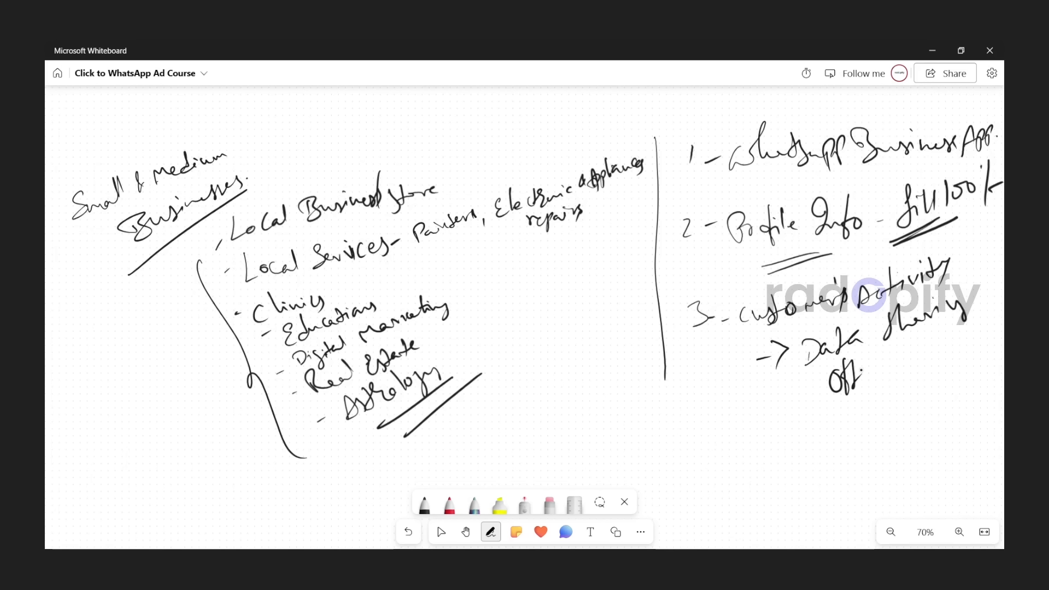
pyautogui.moveTo(796, 401); pyautogui.dragTo(808, 396)
pyautogui.moveTo(881, 372)
pyautogui.mouseDown()
pyautogui.moveTo(890, 368)
pyautogui.moveTo(887, 382)
pyautogui.mouseUp()
pyautogui.moveTo(919, 351); pyautogui.dragTo(918, 350)
pyautogui.moveTo(924, 360)
pyautogui.mouseDown()
pyautogui.moveTo(929, 348)
pyautogui.moveTo(944, 359)
pyautogui.mouseUp()
pyautogui.moveTo(946, 360)
pyautogui.mouseDown()
pyautogui.moveTo(895, 395)
pyautogui.moveTo(961, 357)
pyautogui.mouseUp()
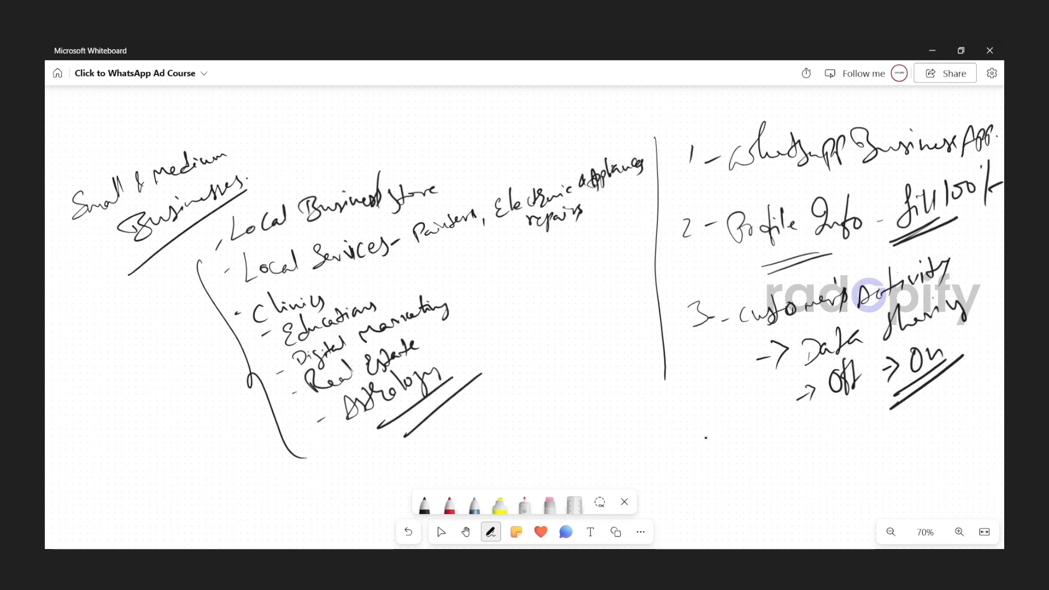
# Step: Handwrite "4. Labels" with the sub-points "New Customer", "Pending Payment" and "Order Complete"
pyautogui.moveTo(705, 426)
pyautogui.mouseDown()
pyautogui.moveTo(714, 448)
pyautogui.moveTo(759, 453)
pyautogui.mouseUp()
pyautogui.click(725, 443)
pyautogui.moveTo(753, 444); pyautogui.dragTo(828, 447)
pyautogui.moveTo(844, 441)
pyautogui.mouseDown()
pyautogui.moveTo(836, 453)
pyautogui.moveTo(873, 453)
pyautogui.moveTo(928, 421)
pyautogui.mouseUp()
pyautogui.moveTo(764, 487); pyautogui.dragTo(772, 485)
pyautogui.moveTo(793, 465)
pyautogui.mouseDown()
pyautogui.moveTo(809, 484)
pyautogui.moveTo(839, 477)
pyautogui.moveTo(852, 459)
pyautogui.moveTo(876, 487)
pyautogui.moveTo(886, 452)
pyautogui.moveTo(940, 443)
pyautogui.mouseUp()
pyautogui.moveTo(940, 427); pyautogui.dragTo(933, 450)
pyautogui.moveTo(766, 511); pyautogui.dragTo(812, 499)
pyautogui.moveTo(821, 499); pyautogui.dragTo(828, 496)
pyautogui.moveTo(839, 497); pyautogui.dragTo(853, 496)
pyautogui.moveTo(855, 491); pyautogui.dragTo(886, 495)
pyautogui.moveTo(892, 485)
pyautogui.mouseDown()
pyautogui.moveTo(921, 473)
pyautogui.moveTo(875, 499)
pyautogui.mouseUp()
pyautogui.moveTo(920, 474)
pyautogui.mouseDown()
pyautogui.moveTo(951, 449)
pyautogui.moveTo(966, 454)
pyautogui.mouseUp()
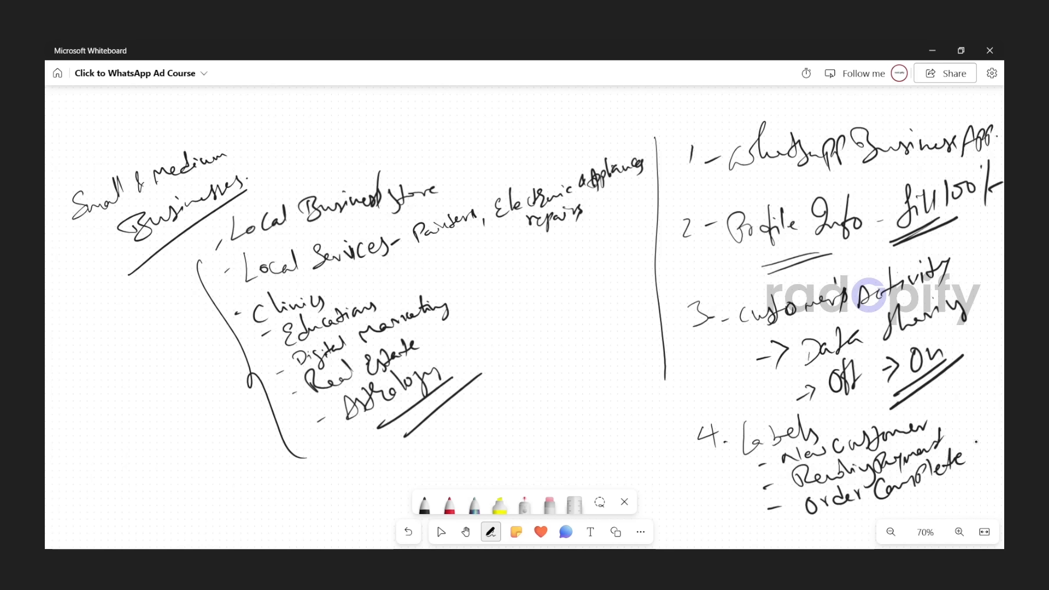
# Step: Tick off the three label sub-points and group them with a curly brace
pyautogui.press('Escape')
pyautogui.moveTo(965, 418); pyautogui.dragTo(920, 407)
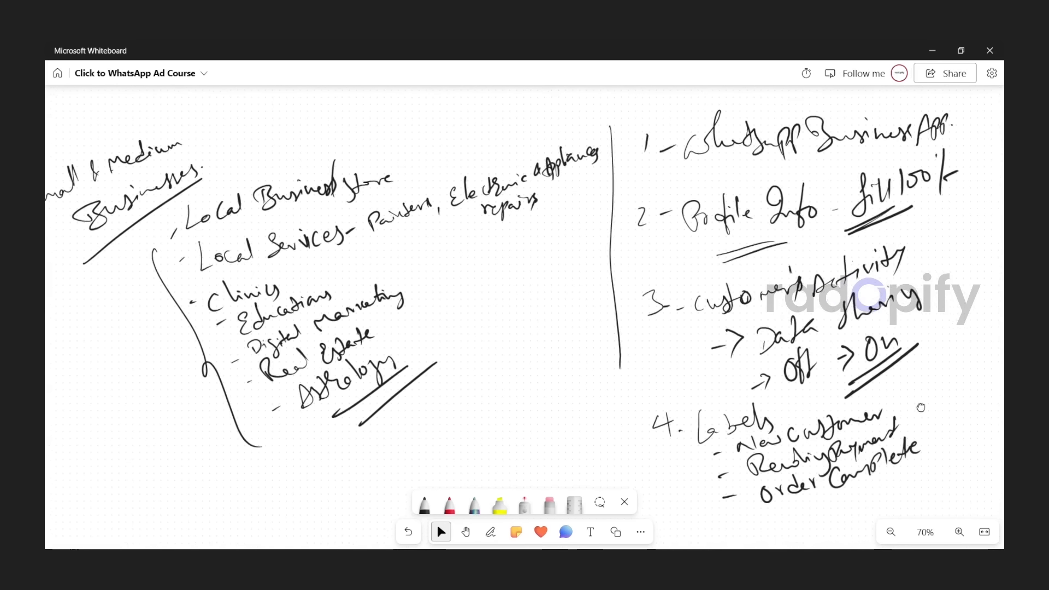
pyautogui.keyDown('ctrl'); pyautogui.scroll(-2, 920, 407); pyautogui.keyUp('ctrl')
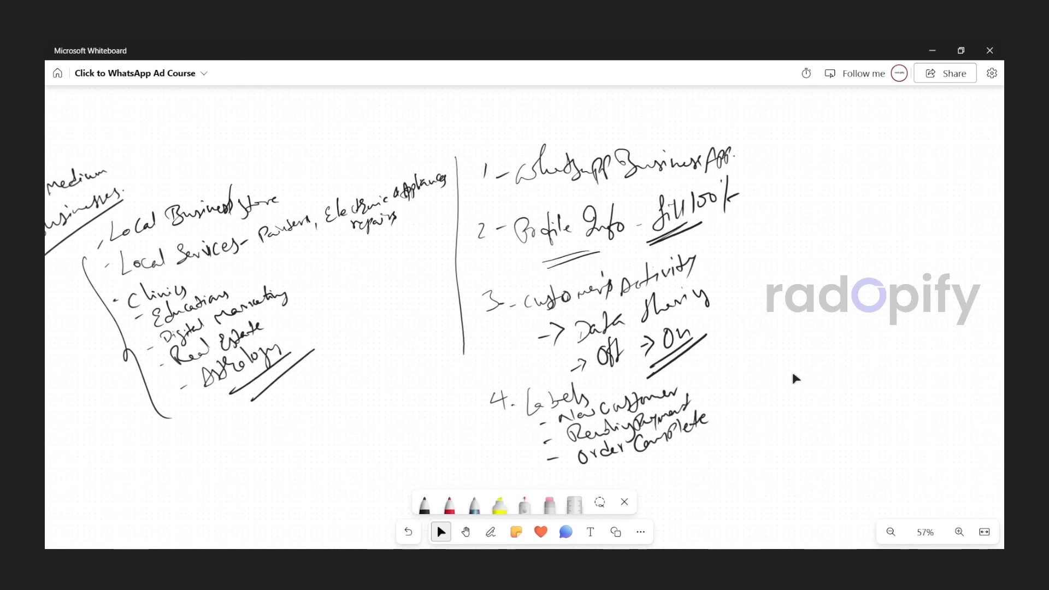
pyautogui.scroll(-2, 784, 391)
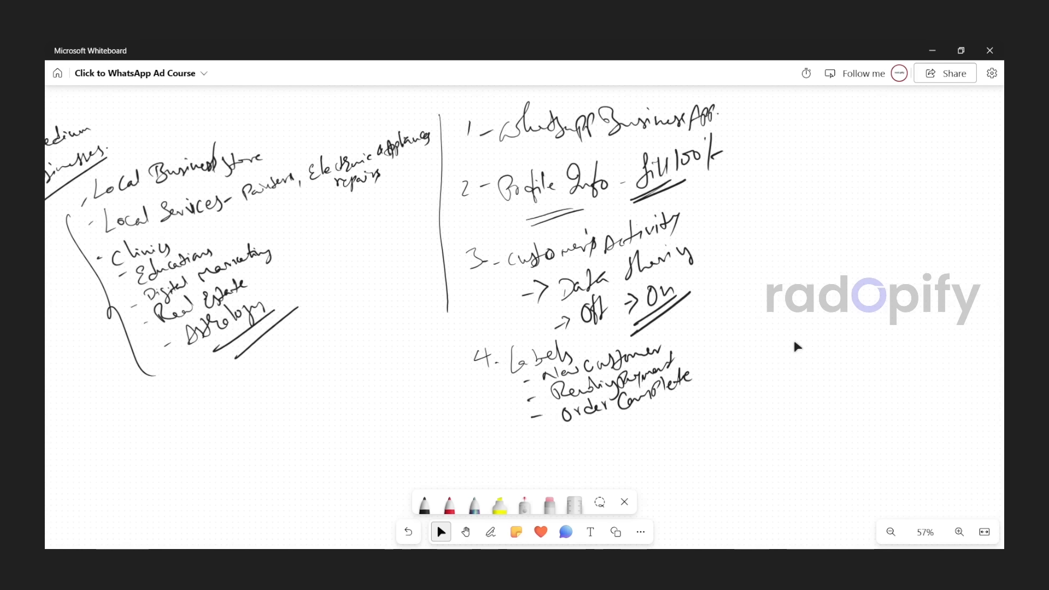
pyautogui.click(491, 531)
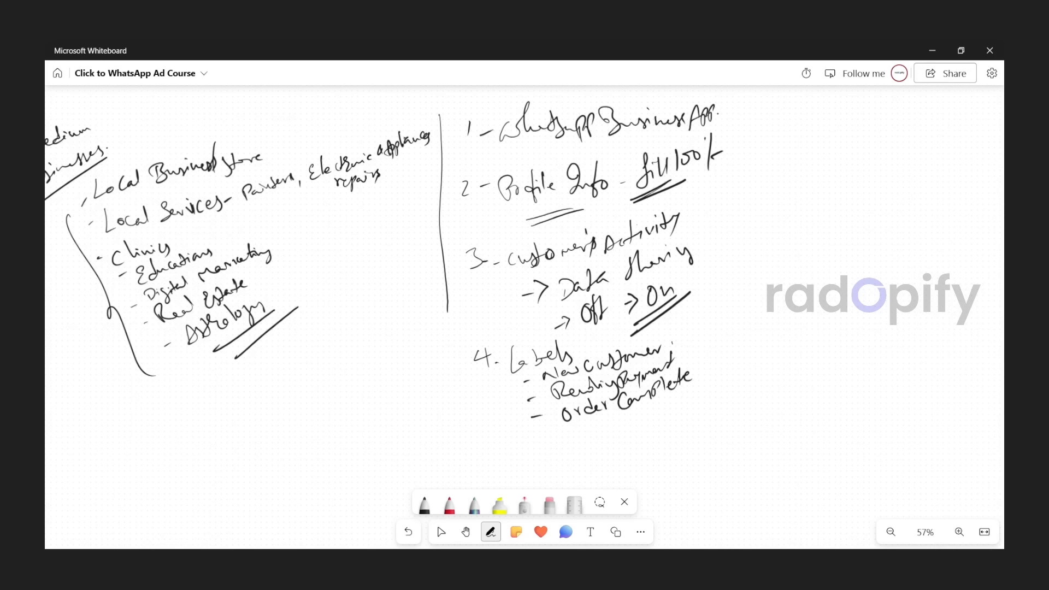
pyautogui.moveTo(673, 337); pyautogui.dragTo(689, 330)
pyautogui.moveTo(686, 352)
pyautogui.mouseDown()
pyautogui.moveTo(706, 343)
pyautogui.moveTo(715, 365)
pyautogui.mouseUp()
pyautogui.moveTo(704, 321); pyautogui.dragTo(732, 384)
# Step: Draw a curved arrow from the labels brace toward the data sharing notes and handwrite "Meta Dashboard Ad Account" beside it
pyautogui.moveTo(744, 340)
pyautogui.mouseDown()
pyautogui.moveTo(722, 274)
pyautogui.moveTo(732, 286)
pyautogui.moveTo(750, 240)
pyautogui.moveTo(765, 243)
pyautogui.mouseUp()
pyautogui.moveTo(776, 220)
pyautogui.mouseDown()
pyautogui.moveTo(772, 240)
pyautogui.moveTo(794, 231)
pyautogui.mouseUp()
pyautogui.moveTo(763, 267)
pyautogui.mouseDown()
pyautogui.moveTo(764, 295)
pyautogui.moveTo(782, 285)
pyautogui.mouseUp()
pyautogui.moveTo(786, 280)
pyautogui.mouseDown()
pyautogui.moveTo(798, 288)
pyautogui.moveTo(835, 273)
pyautogui.moveTo(885, 238)
pyautogui.mouseUp()
pyautogui.moveTo(786, 331)
pyautogui.mouseDown()
pyautogui.moveTo(809, 328)
pyautogui.moveTo(808, 314)
pyautogui.mouseUp()
pyautogui.moveTo(825, 304)
pyautogui.mouseDown()
pyautogui.moveTo(890, 283)
pyautogui.moveTo(896, 262)
pyautogui.mouseUp()
pyautogui.moveTo(889, 272); pyautogui.dragTo(899, 270)
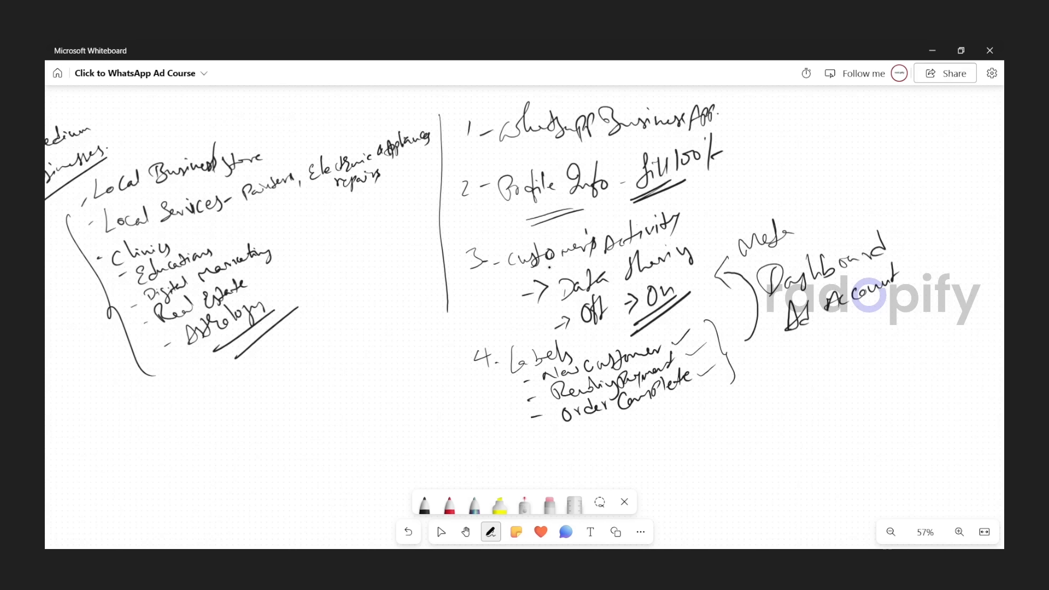
# Step: Add tick marks beside "Customer's Activity", "Data Sharing" and "On"
pyautogui.moveTo(690, 212); pyautogui.dragTo(708, 202)
pyautogui.moveTo(697, 243); pyautogui.dragTo(709, 235)
pyautogui.click(437, 523)
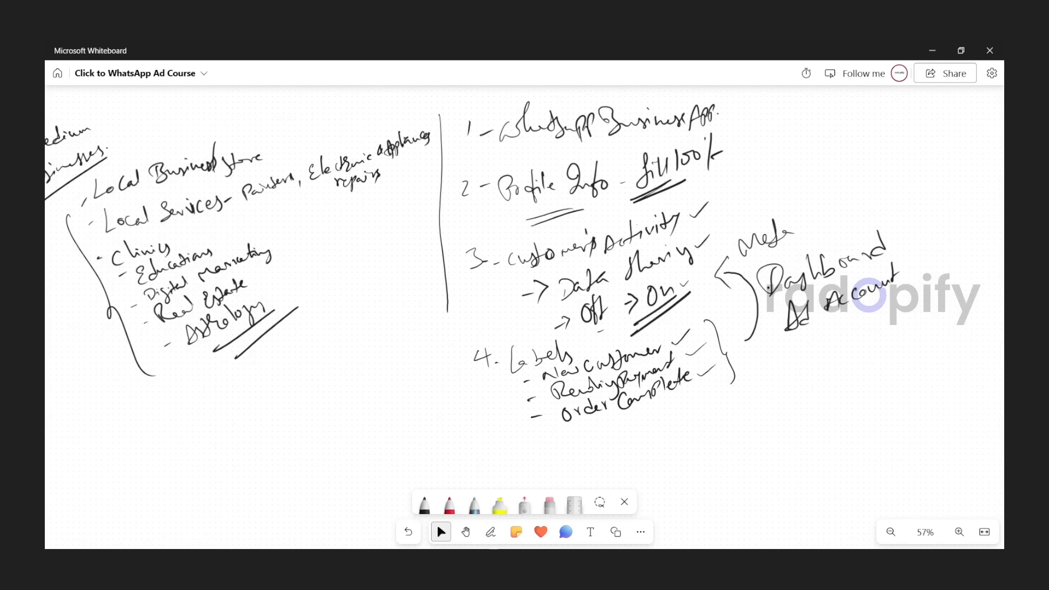
pyautogui.click(490, 531)
pyautogui.click(441, 531)
# Step: Switch to Meta Ads Manager in the browser and open the Audiences page
pyautogui.moveTo(572, 561)
pyautogui.click(571, 508)
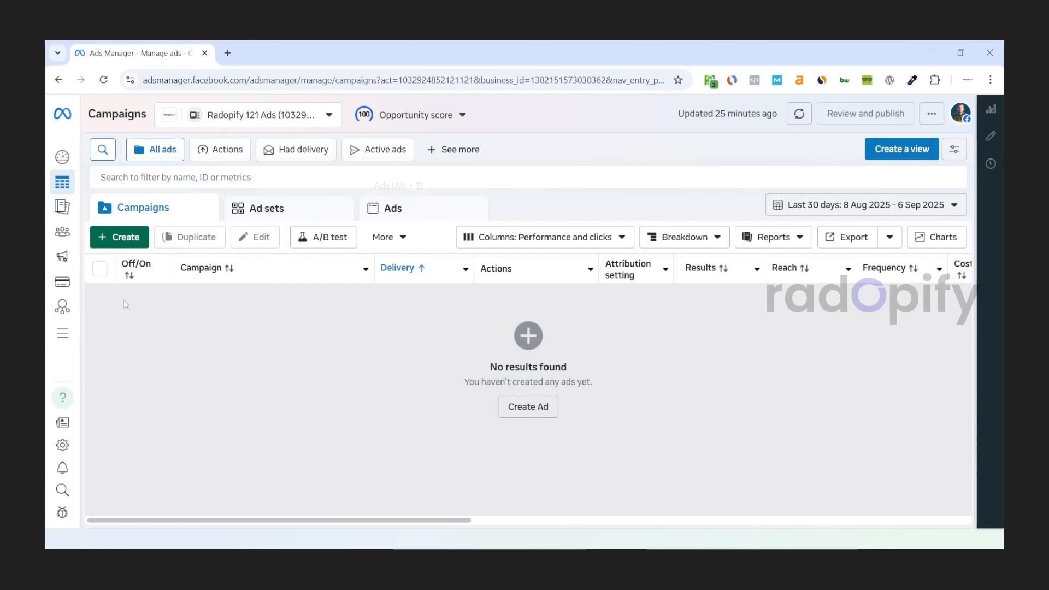
pyautogui.moveTo(102, 215)
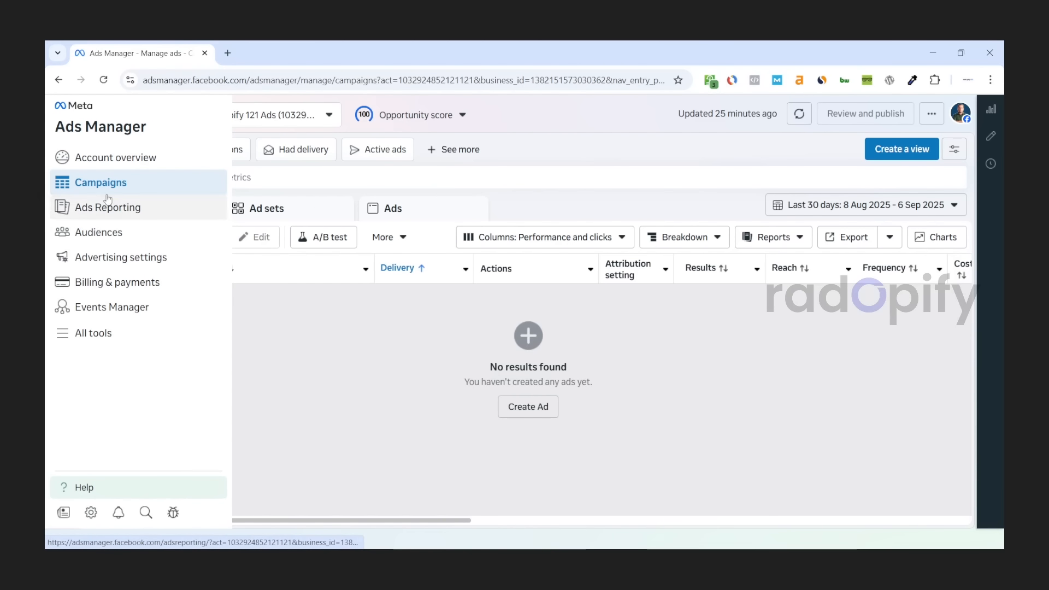
pyautogui.click(105, 238)
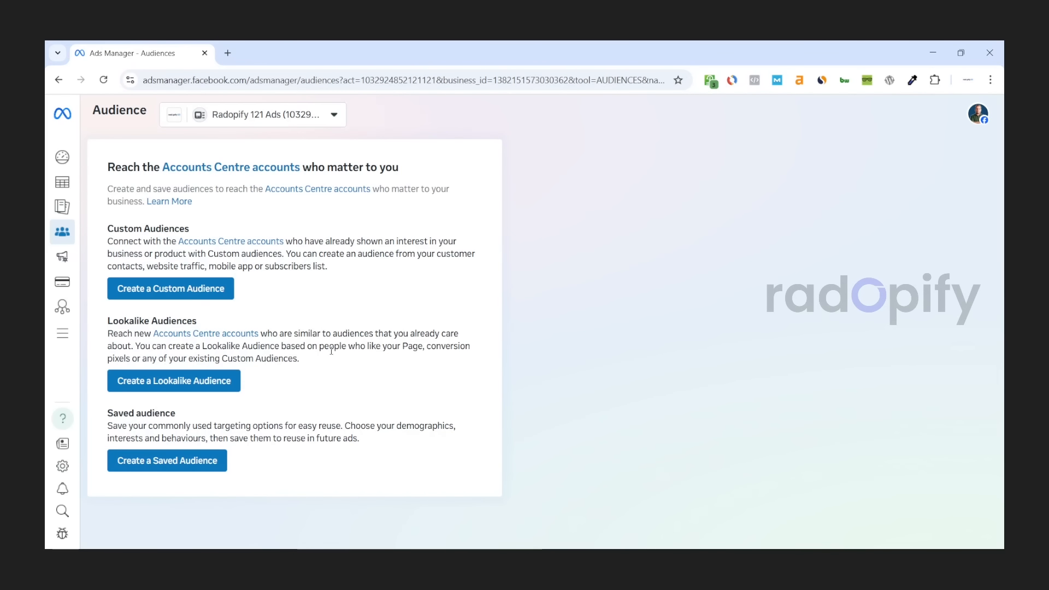
# Step: Start creating a saved audience and begin its name with "BC_"
pyautogui.click(206, 463)
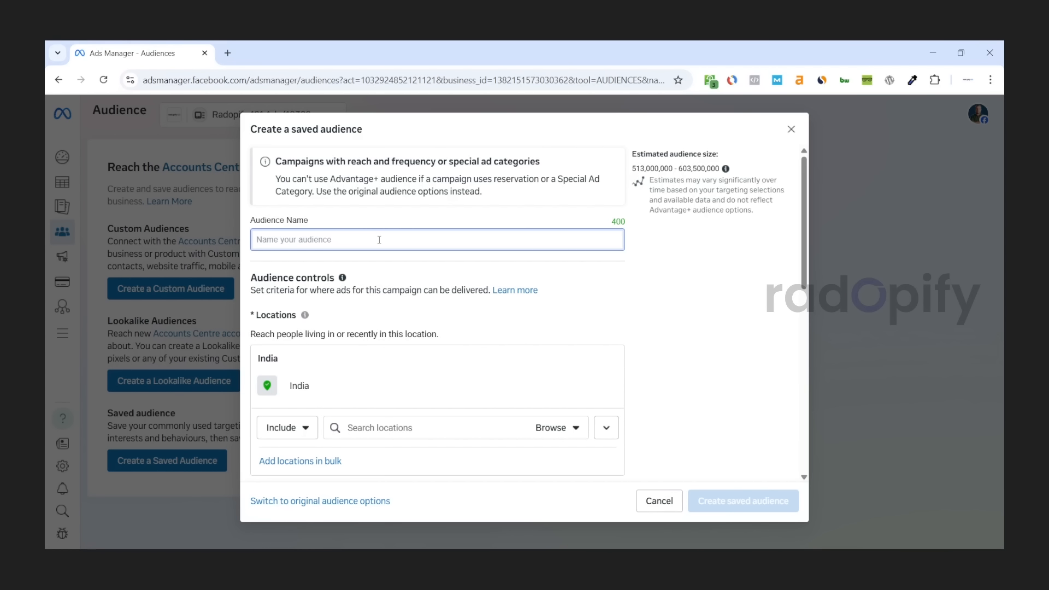
pyautogui.doubleClick(254, 222)
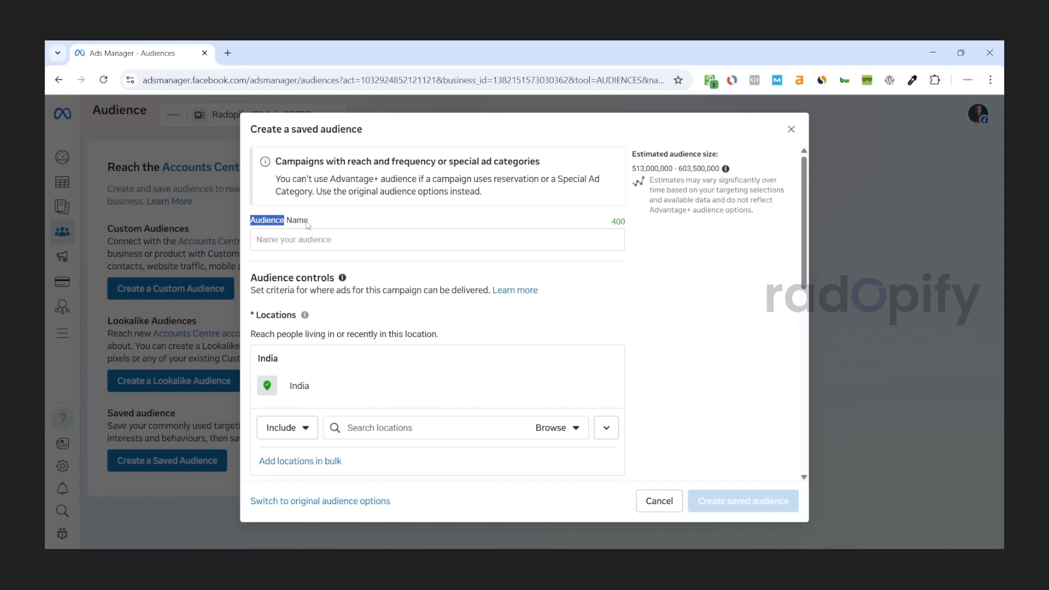
pyautogui.click(351, 240)
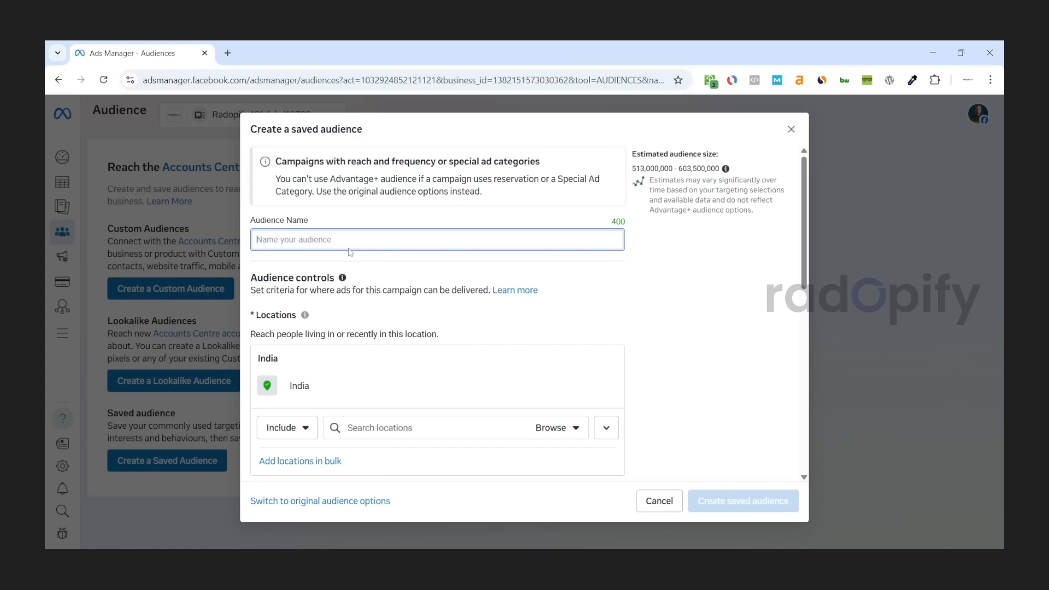
pyautogui.write('BC')
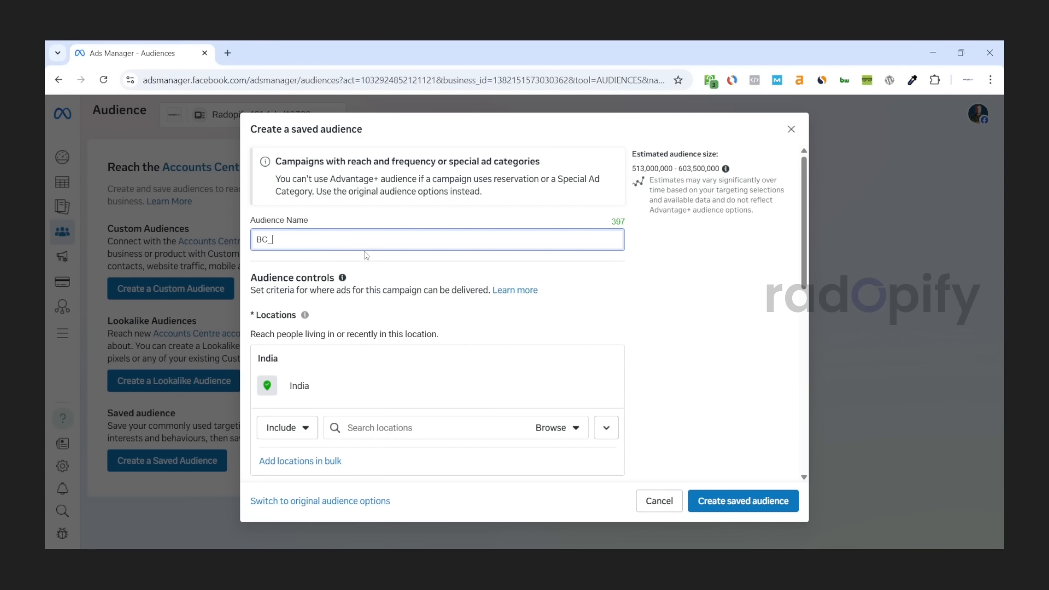
pyautogui.write('|')
pyautogui.write('Hyderabad')
pyautogui.write(' C')
pyautogui.press('BackSpace')
pyautogui.press('BackSpace')
pyautogui.press('BackSpace')
pyautogui.press('BackSpace')
pyautogui.press('BackSpace')
pyautogui.press('BackSpace')
pyautogui.press('BackSpace')
pyautogui.press('BackSpace')
pyautogui.press('BackSpace')
pyautogui.press('BackSpace')
pyautogui.press('BackSpace')
pyautogui.press('BackSpace')
pyautogui.press('BackSpace')
pyautogui.write('Andhra')
pyautogui.press('BackSpace')
pyautogui.press('BackSpace')
pyautogui.press('BackSpace')
pyautogui.press('BackSpace')
pyautogui.press('BackSpace')
pyautogui.press('BackSpace')
# Step: Complete the audience name as "BC_AP & TS_18+_F"
pyautogui.write('P & TS')
pyautogui.write('18+')
pyautogui.write('_F')
pyautogui.write('Excl')
pyautogui.press('BackSpace')
pyautogui.press('BackSpace')
pyautogui.press('BackSpace')
pyautogui.press('BackSpace')
pyautogui.press('BackSpace')
pyautogui.press('BackSpace')
pyautogui.moveTo(272, 240); pyautogui.dragTo(306, 242)
pyautogui.click(313, 241)
pyautogui.click(393, 225)
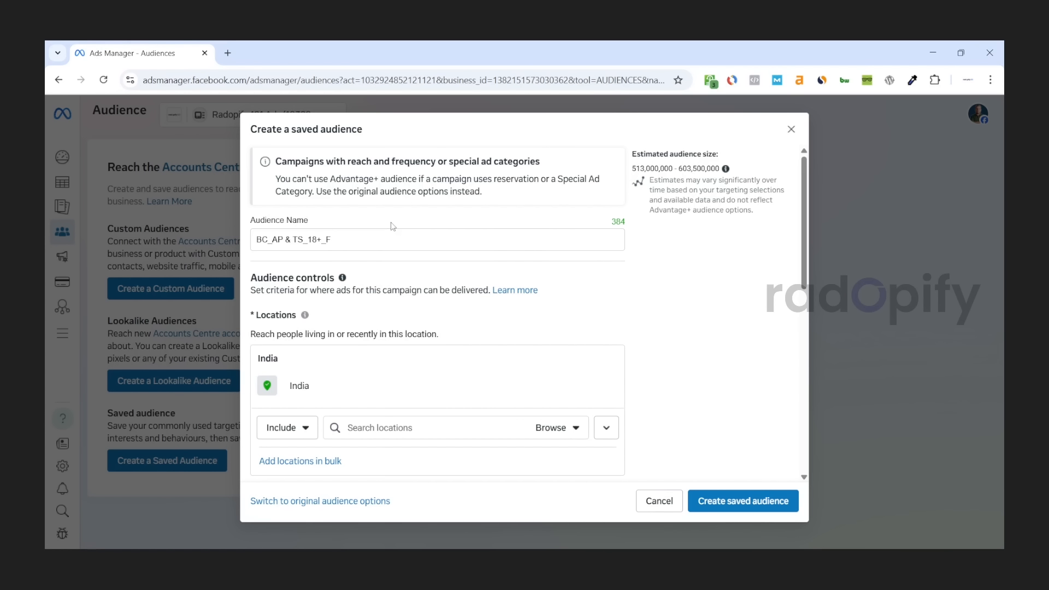
# Step: Search the audience locations for "andhra" and include Andhra Pradesh as the targeted region in India
pyautogui.scroll(-2, 402, 236)
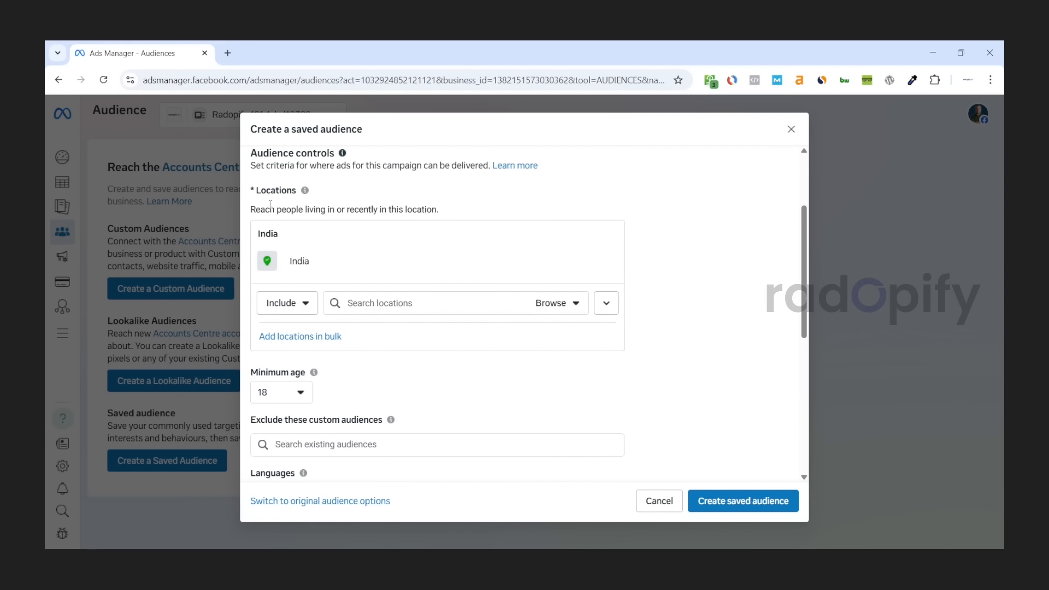
pyautogui.click(606, 302)
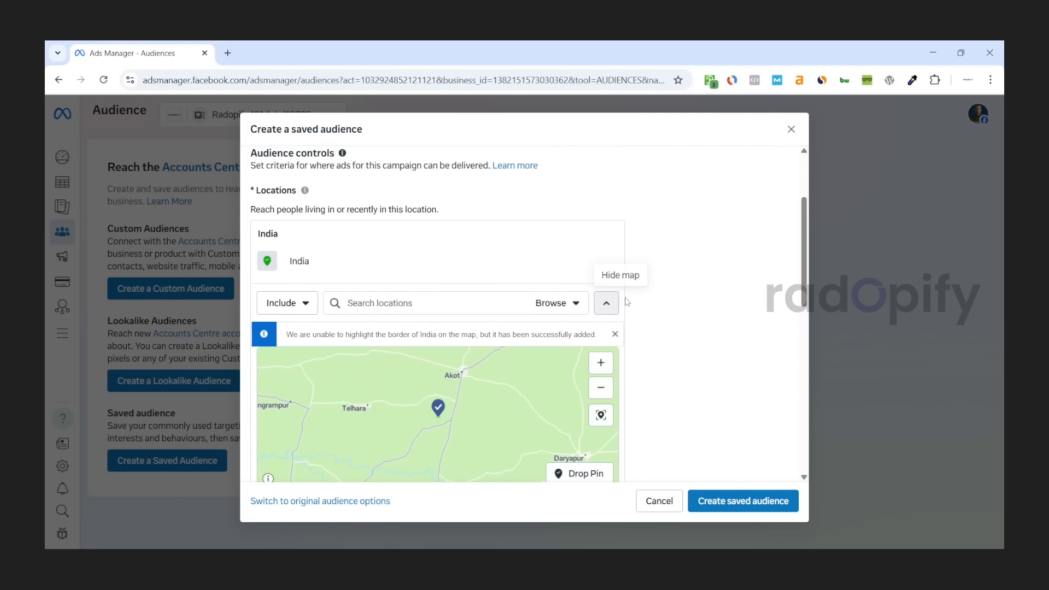
pyautogui.scroll(-1, 627, 302)
pyautogui.click(410, 242)
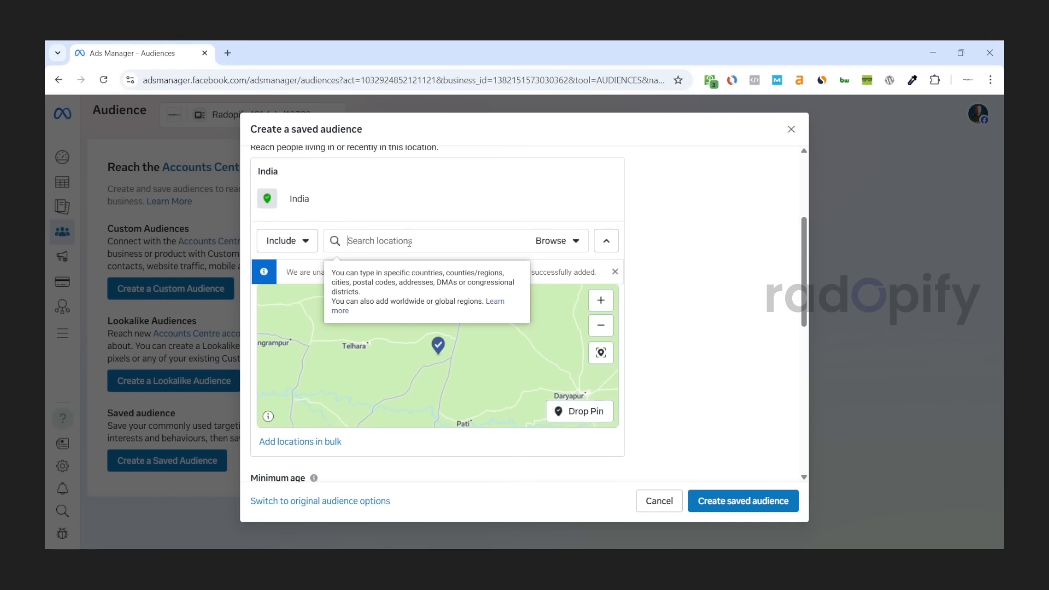
pyautogui.write('andhra')
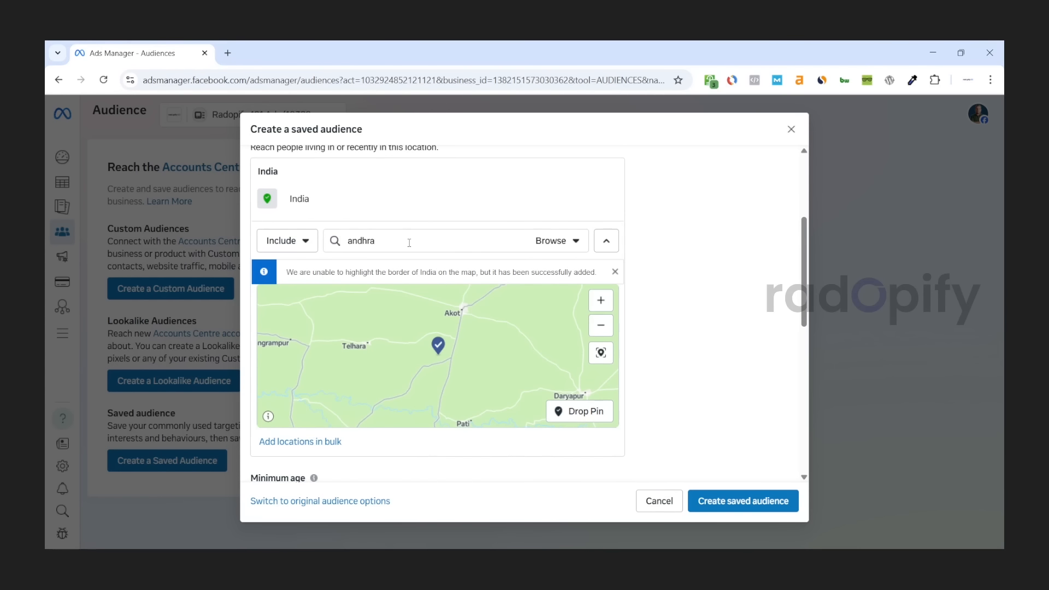
pyautogui.click(403, 266)
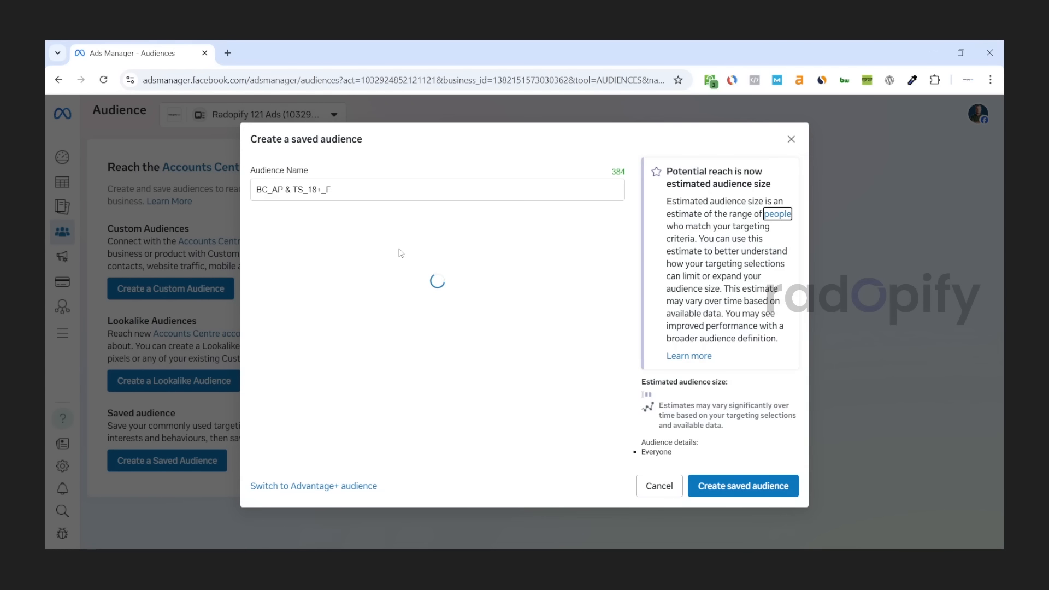
# Step: Add Telangana to the included locations alongside Andhra Pradesh
pyautogui.scroll(-2, 444, 284)
pyautogui.click(441, 280)
pyautogui.write('te')
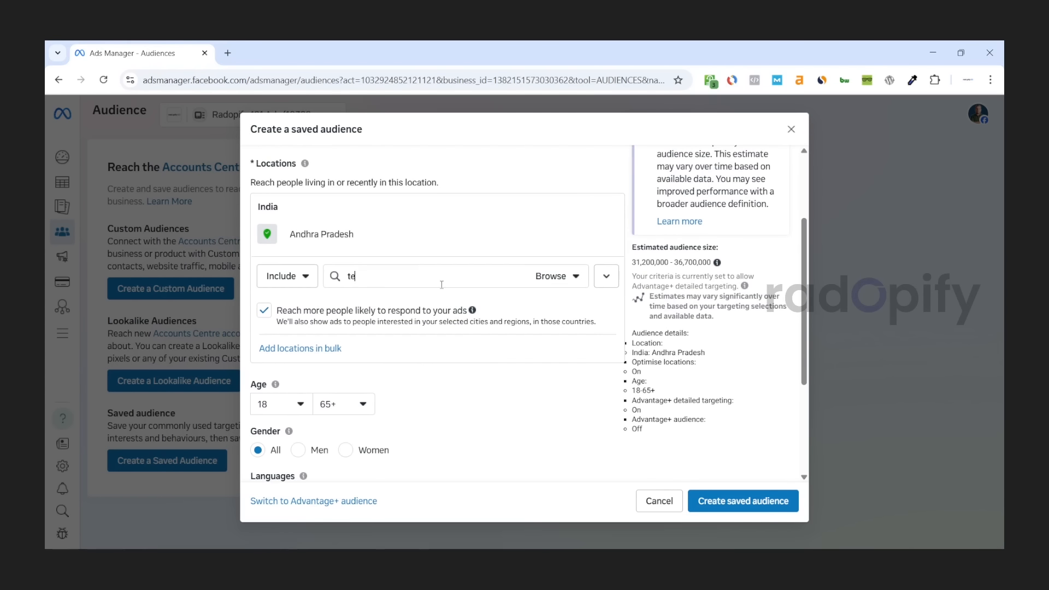
pyautogui.write('langana')
pyautogui.click(409, 299)
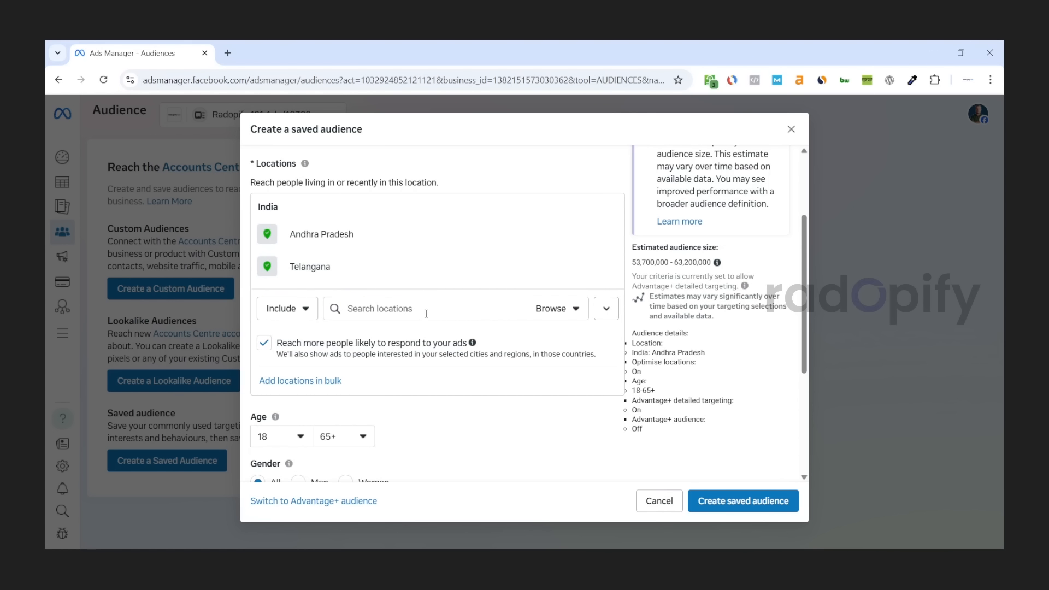
# Step: Show the location map and include the city Hyderabad, Telangana, India
pyautogui.click(606, 308)
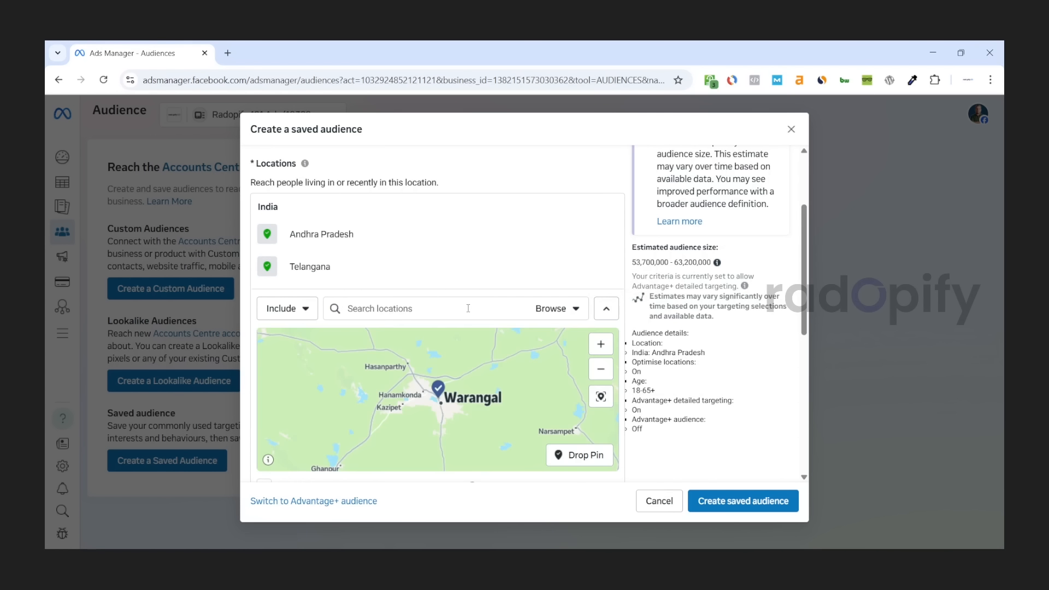
pyautogui.write('hyderabad')
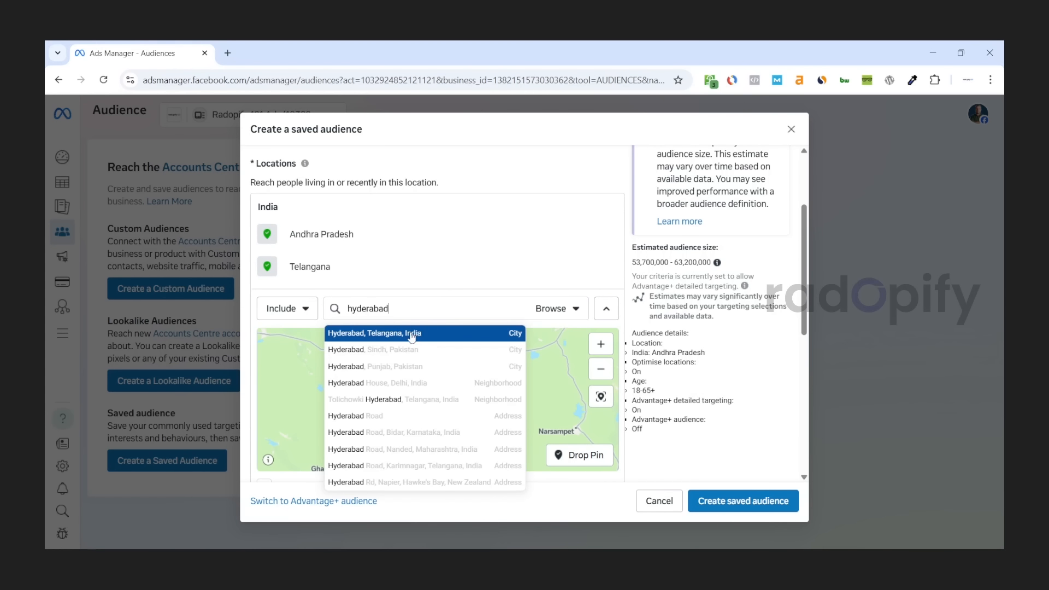
pyautogui.click(413, 334)
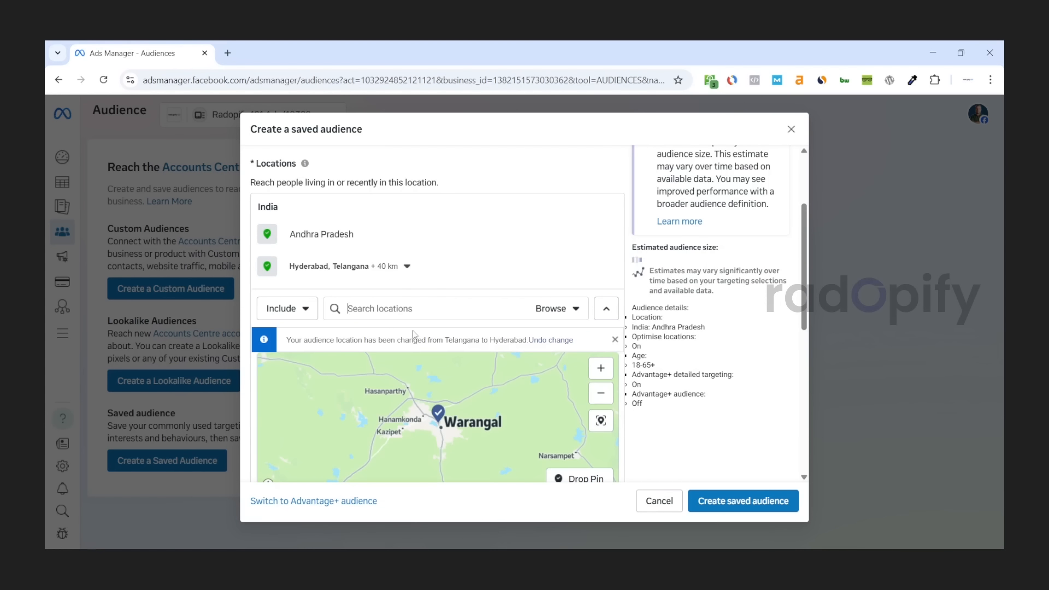
# Step: Widen the targeting radius around Hyderabad to 44 km, and reduce it to 17 km
pyautogui.click(397, 268)
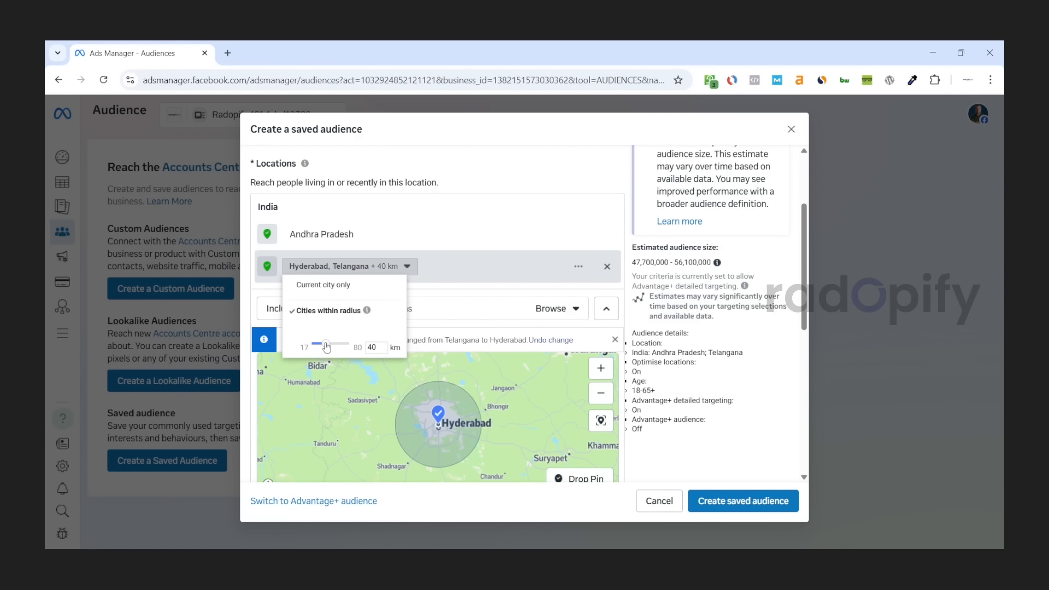
pyautogui.moveTo(326, 347)
pyautogui.mouseDown()
pyautogui.moveTo(316, 346)
pyautogui.moveTo(357, 343)
pyautogui.moveTo(333, 350)
pyautogui.mouseUp()
pyautogui.scroll(-2, 645, 376)
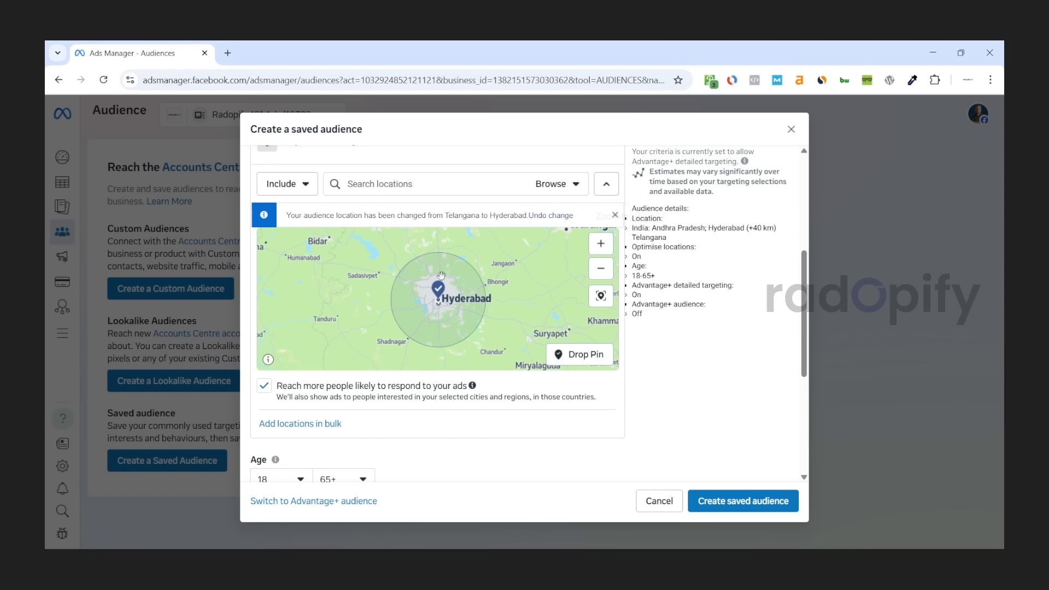
pyautogui.scroll(1, 590, 295)
pyautogui.click(406, 203)
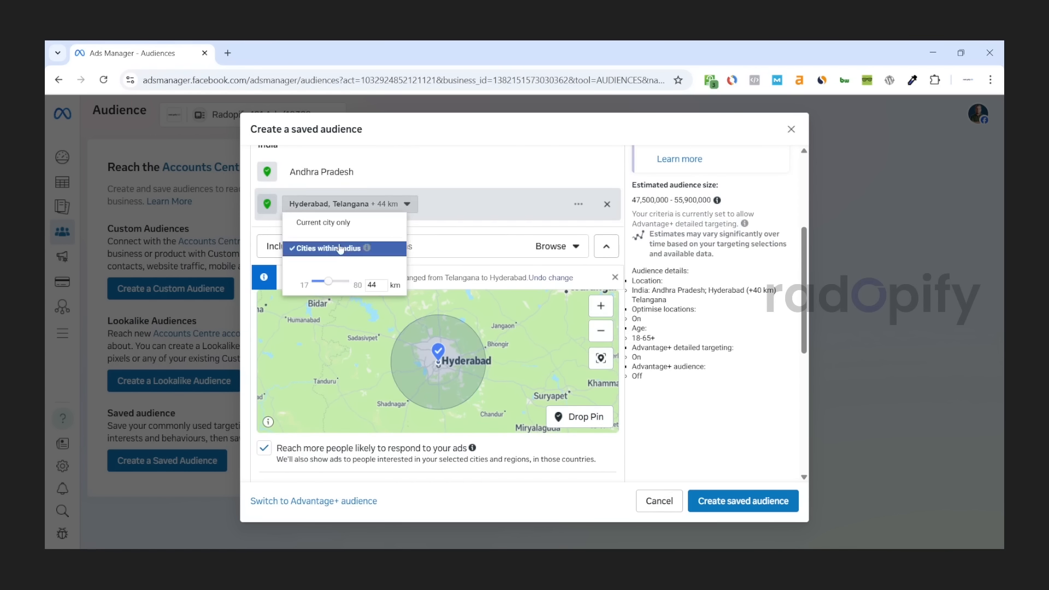
pyautogui.moveTo(329, 282); pyautogui.dragTo(299, 286)
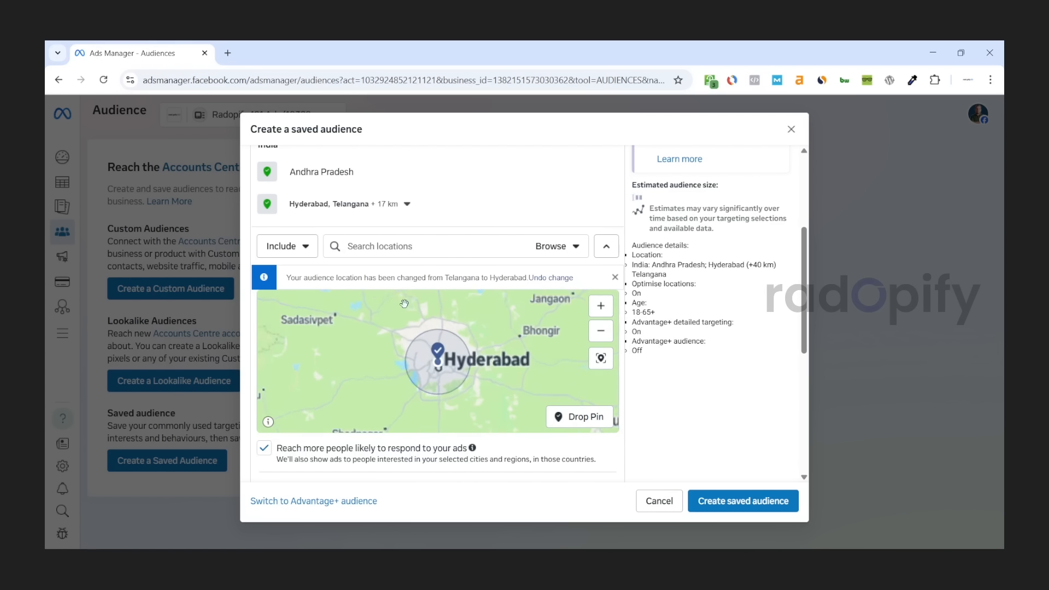
# Step: Limit the Hyderabad targeting to the current city only, and remove Hyderabad from the locations
pyautogui.click(391, 208)
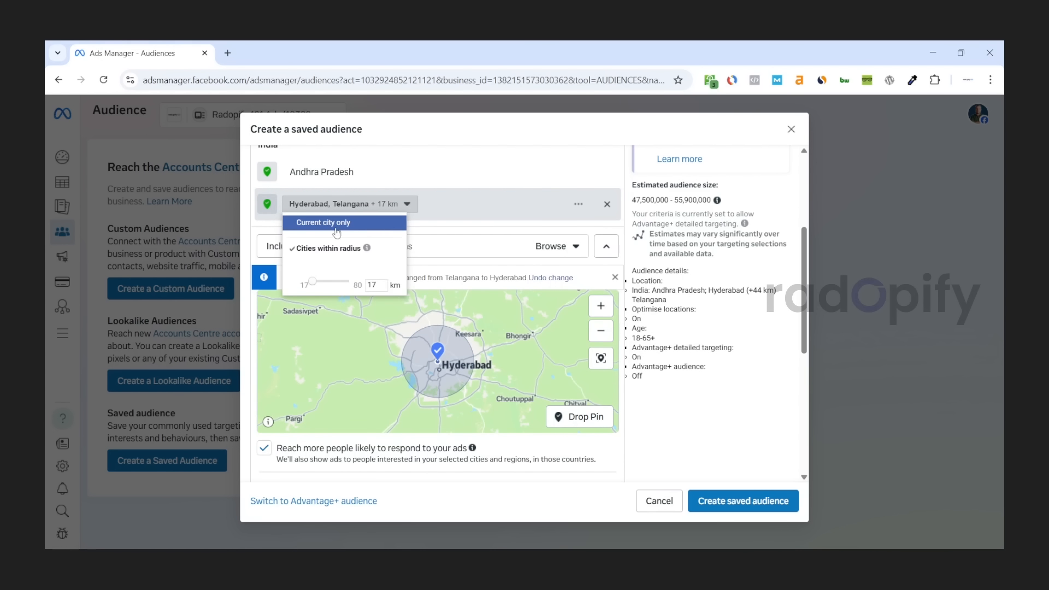
pyautogui.click(364, 224)
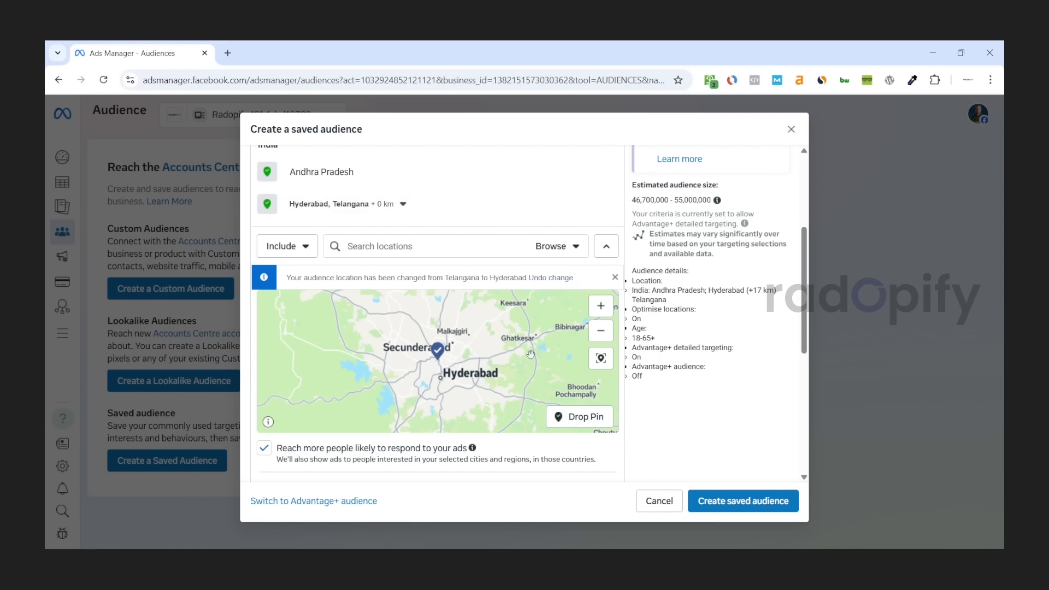
pyautogui.click(607, 204)
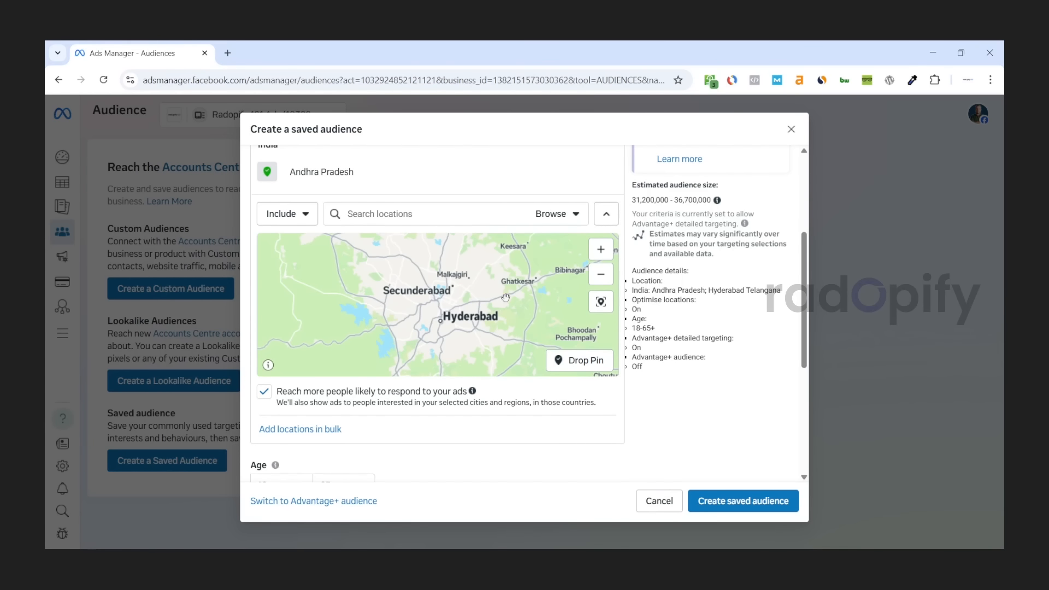
# Step: Drop a location pin on the map between Narayanguda and Bagh Lingampally in Hyderabad and inspect its placement
pyautogui.click(601, 250)
pyautogui.click(601, 250)
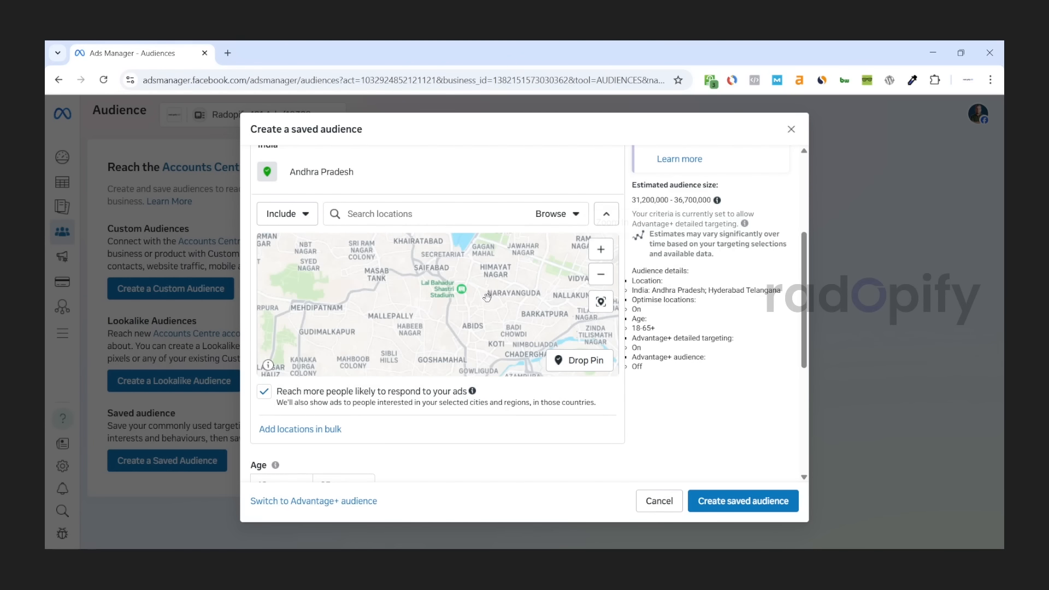
pyautogui.moveTo(533, 288); pyautogui.dragTo(454, 299)
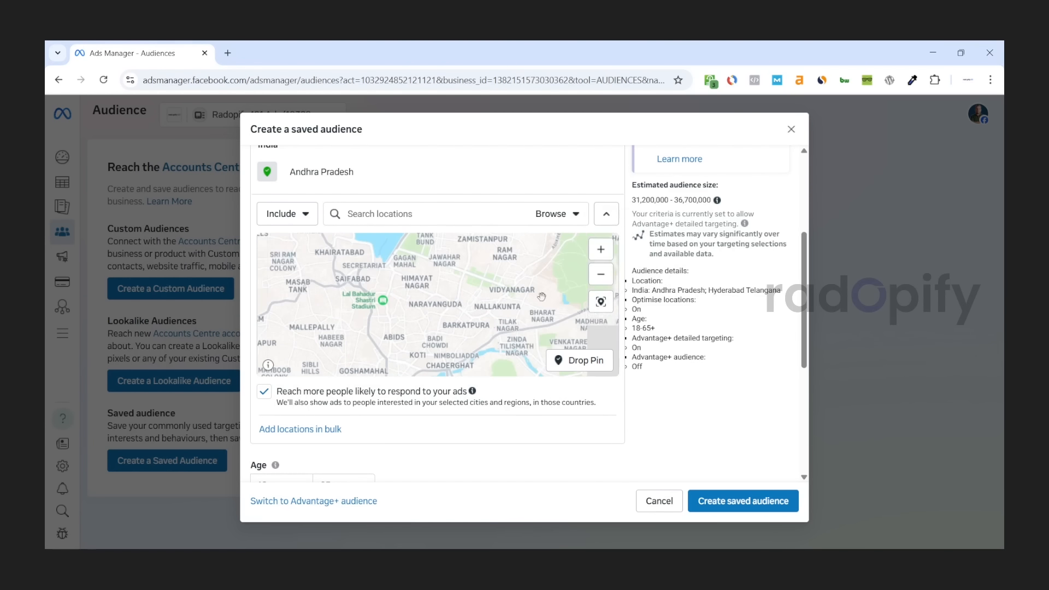
pyautogui.click(601, 250)
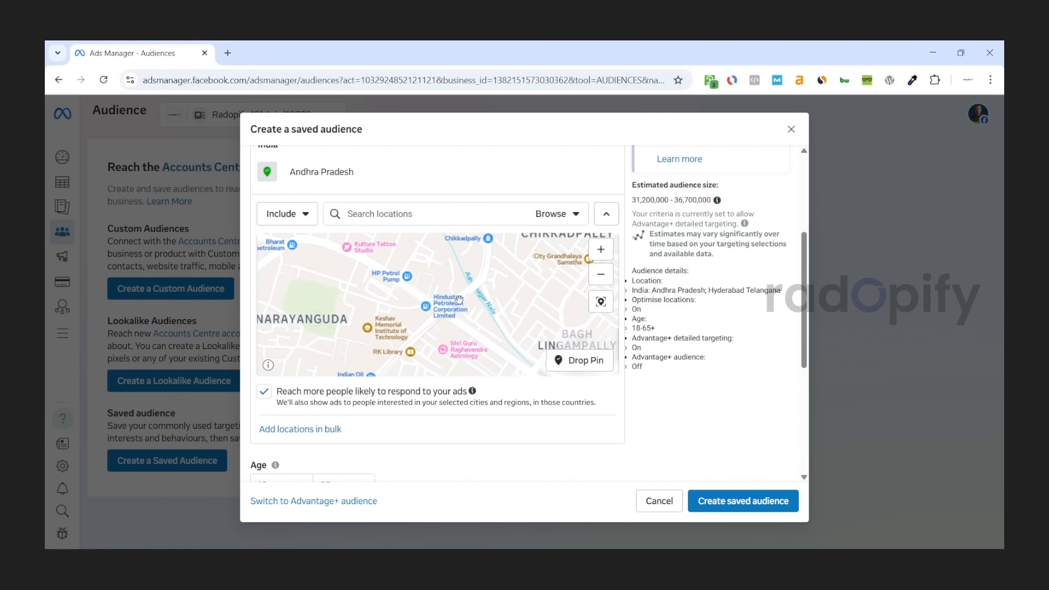
pyautogui.moveTo(466, 316); pyautogui.dragTo(421, 287)
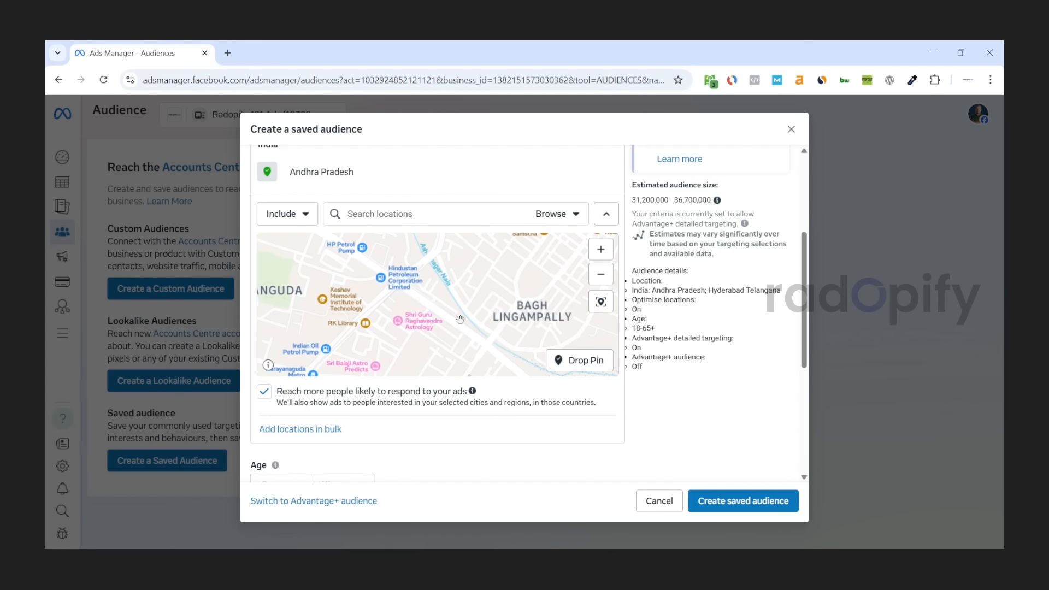
pyautogui.click(585, 362)
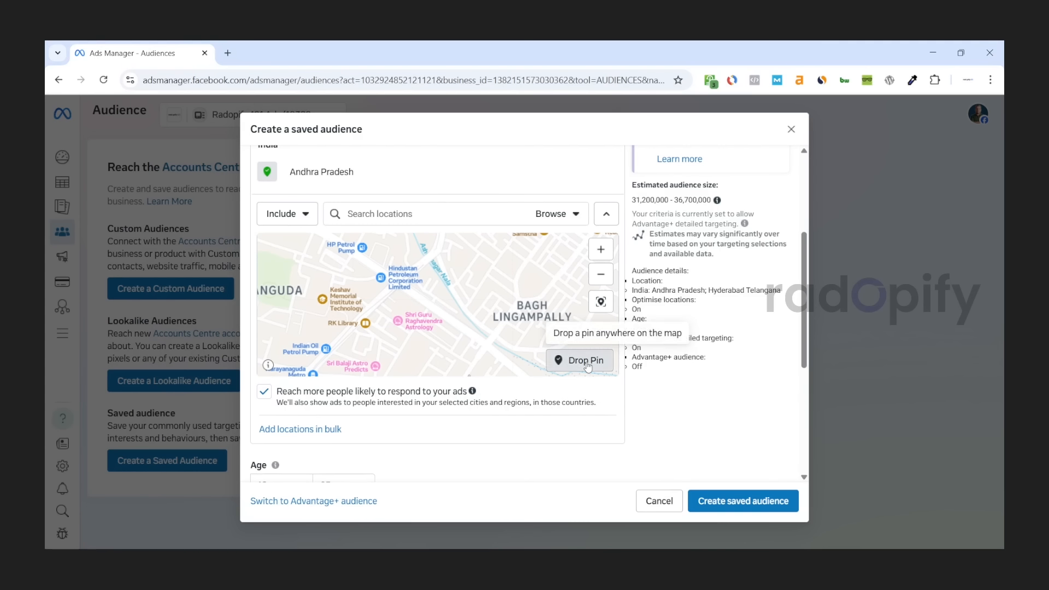
pyautogui.click(431, 301)
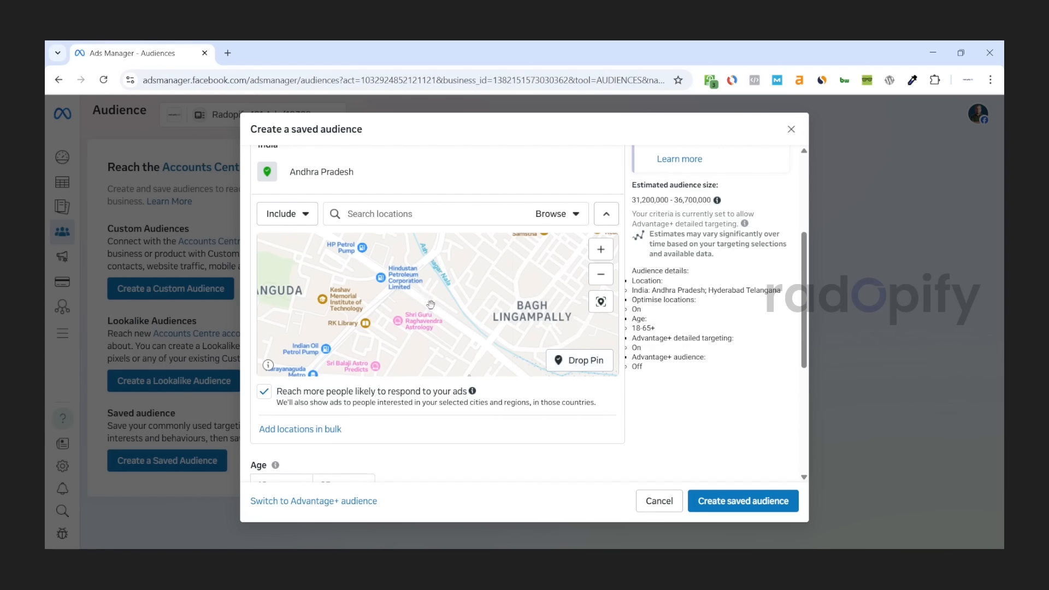
pyautogui.scroll(5, 470, 349)
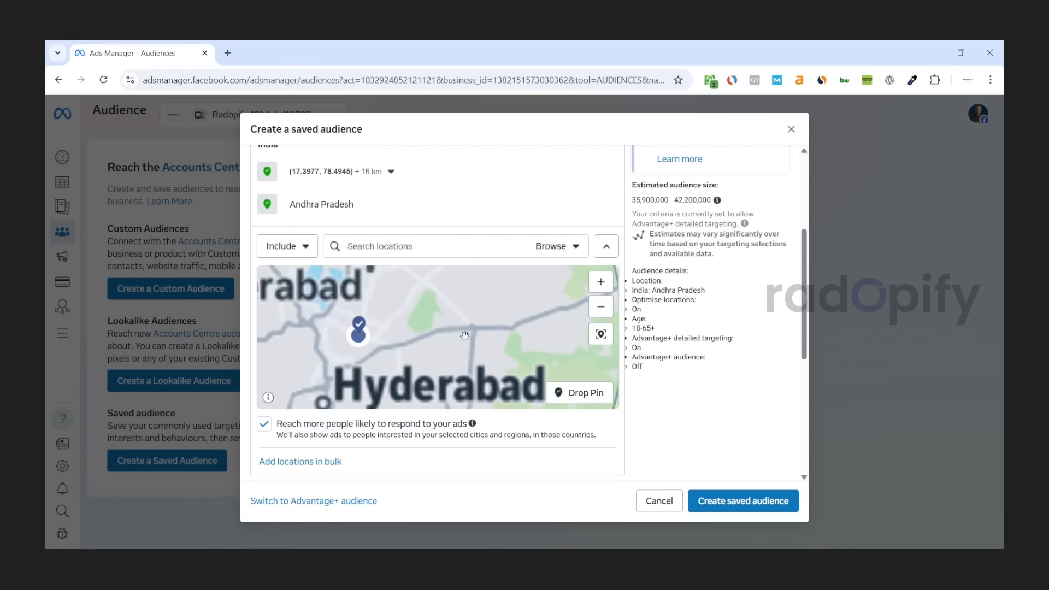
pyautogui.scroll(5, 453, 312)
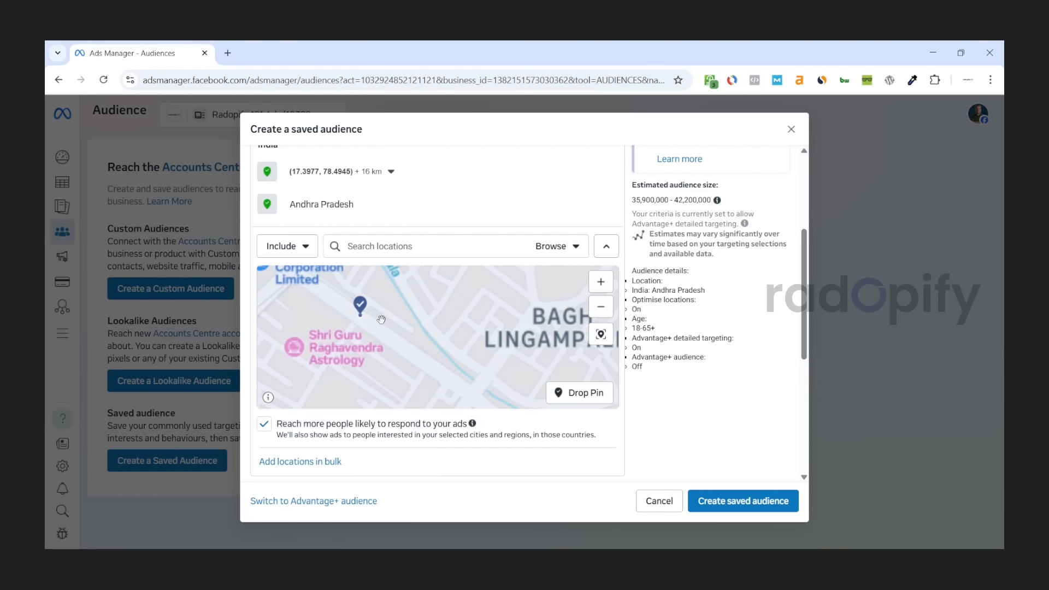
pyautogui.moveTo(381, 319); pyautogui.dragTo(460, 332)
pyautogui.scroll(-2, 491, 318)
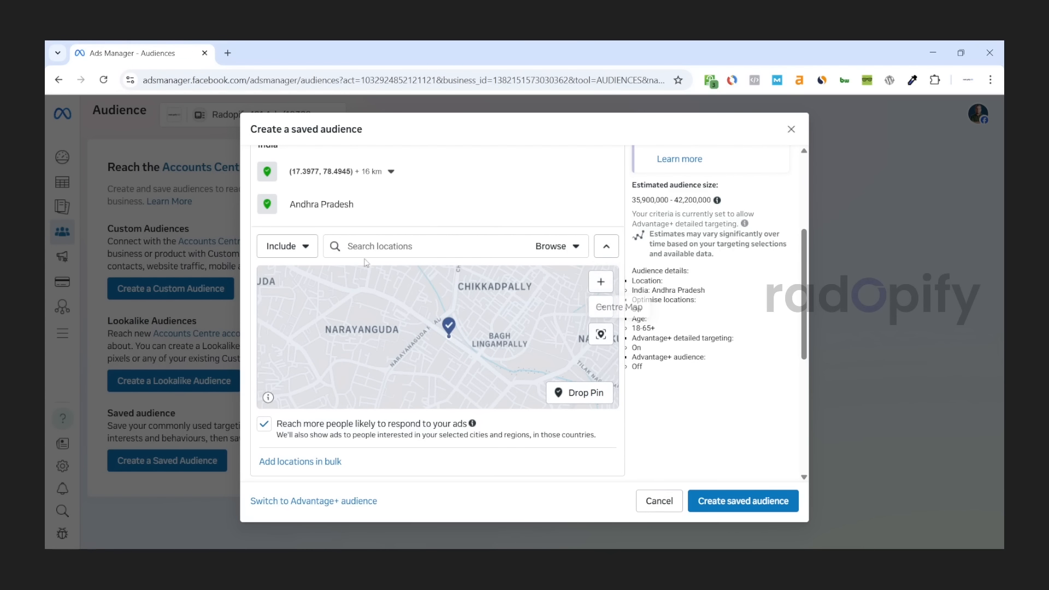
# Step: Reduce the dropped pin's targeting radius to 5 km and examine the covered area on the map
pyautogui.click(390, 172)
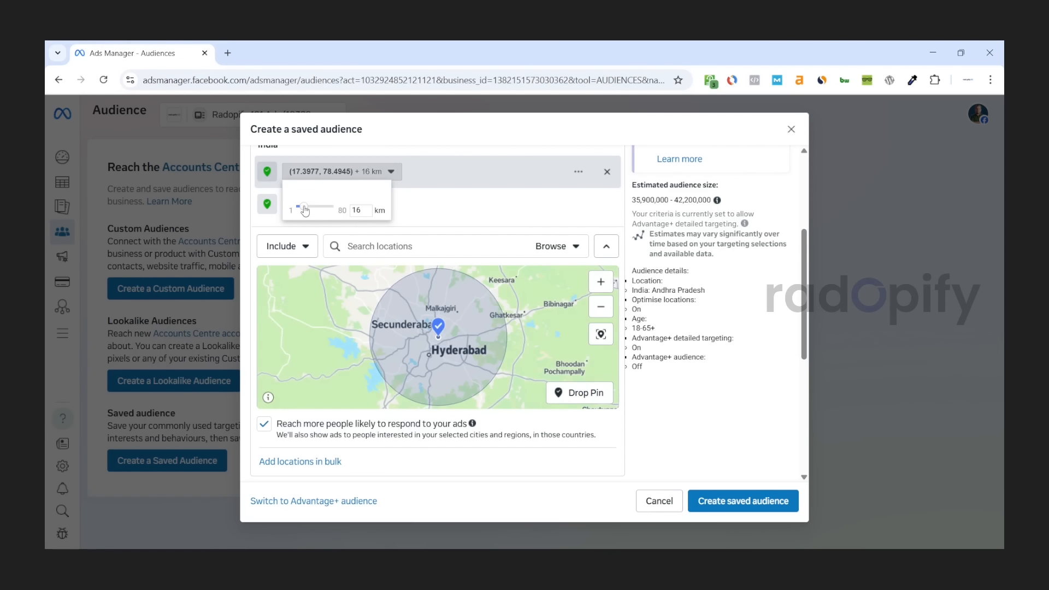
pyautogui.moveTo(305, 210)
pyautogui.mouseDown()
pyautogui.moveTo(293, 211)
pyautogui.moveTo(301, 212)
pyautogui.mouseUp()
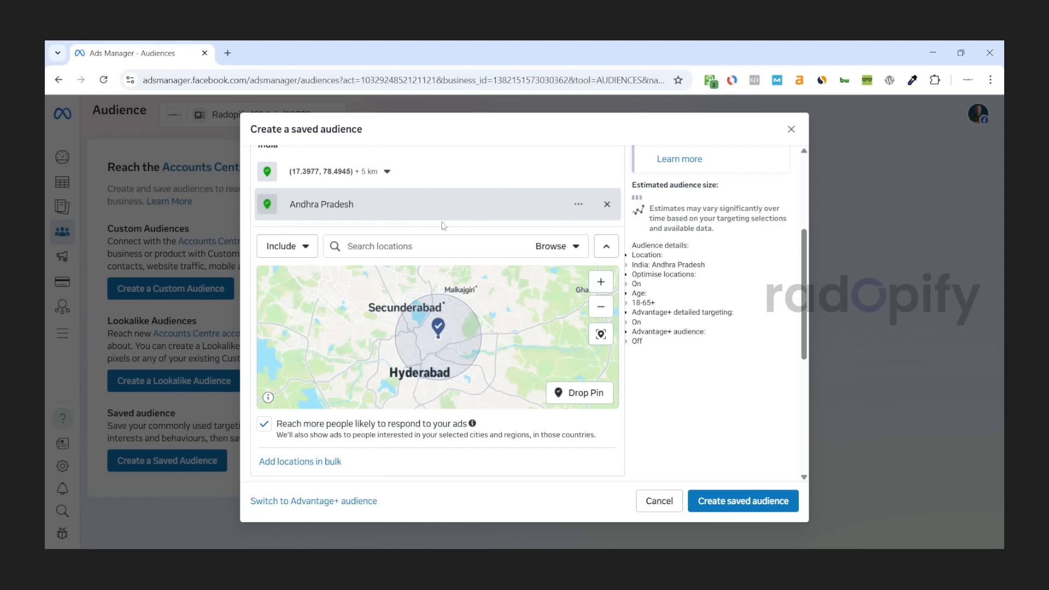
pyautogui.scroll(2, 468, 330)
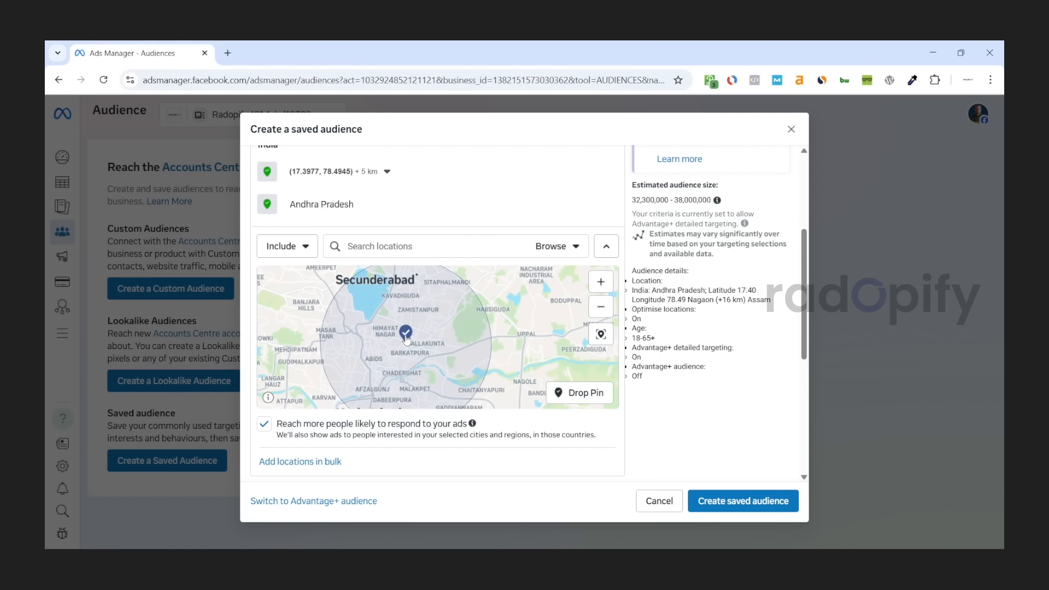
pyautogui.scroll(-2, 469, 345)
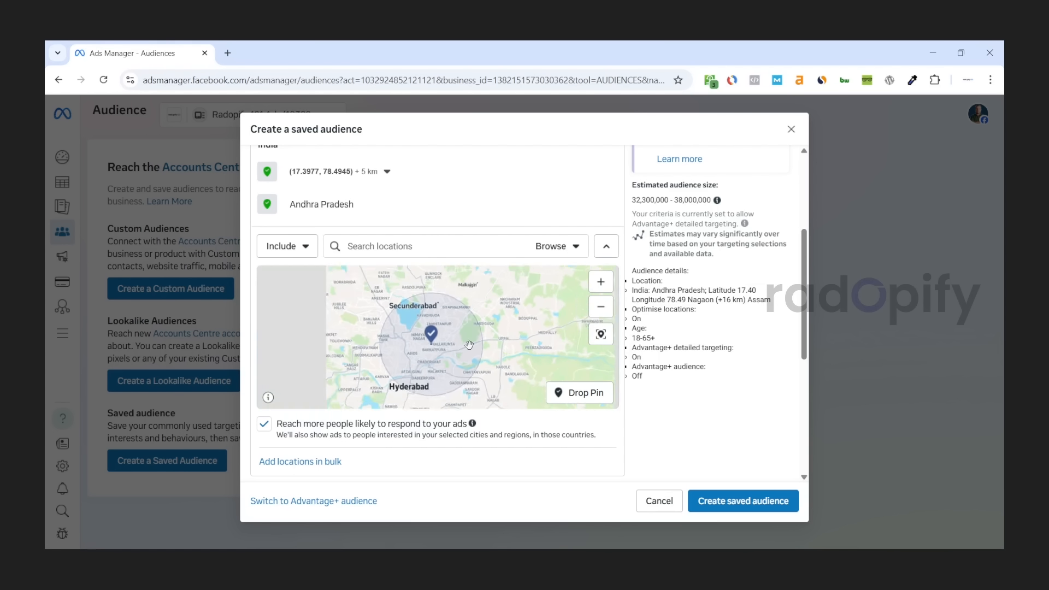
# Step: Set the dropped pin's targeting radius to 3 km
pyautogui.click(373, 175)
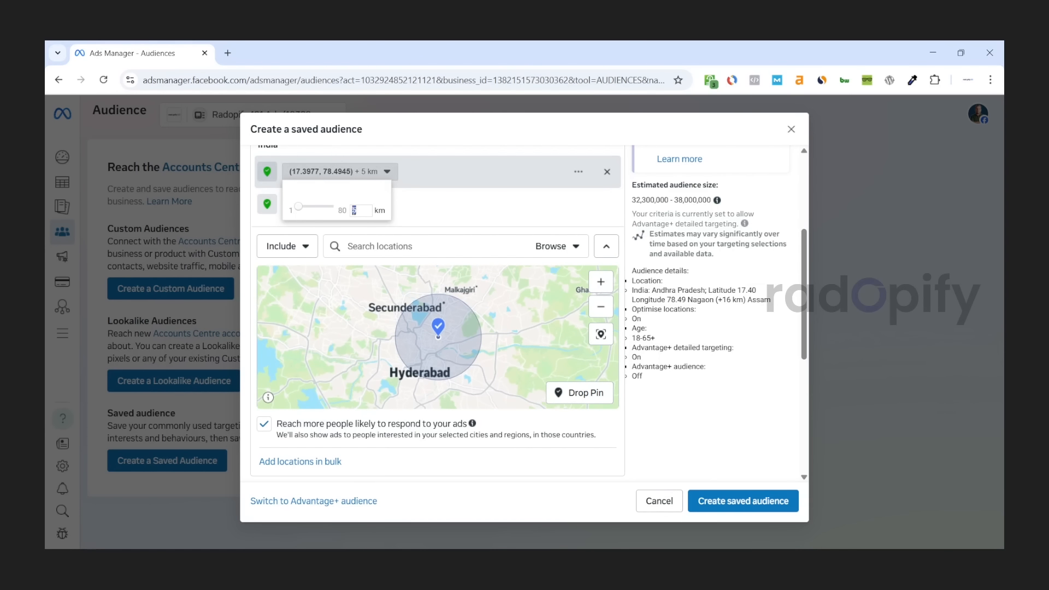
pyautogui.write('3')
pyautogui.press('Return')
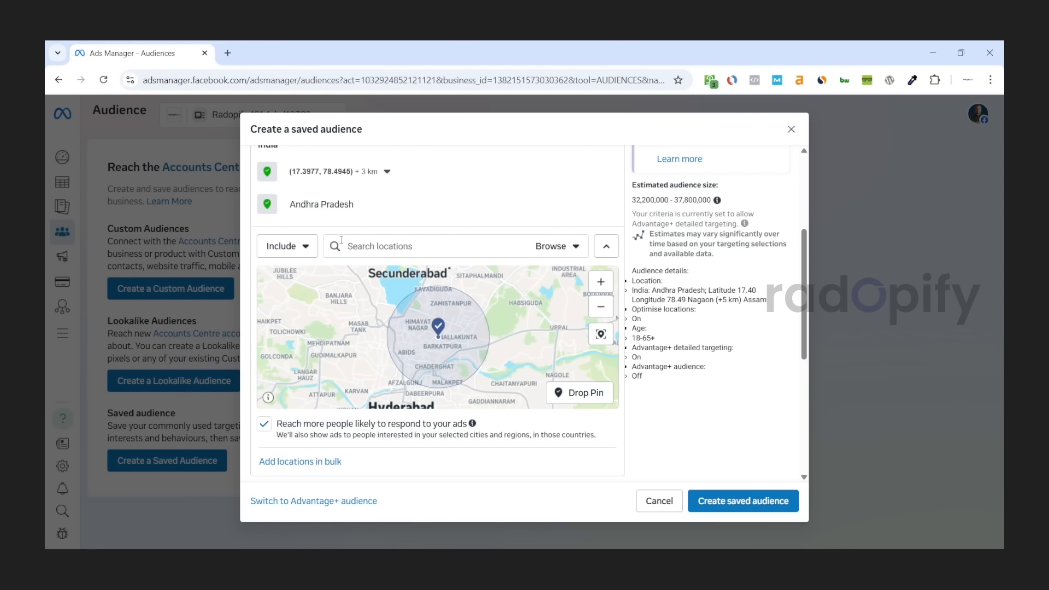
# Step: Set the dropped pin's targeting radius to 10 km, and remove the pinned location from the audience
pyautogui.click(377, 174)
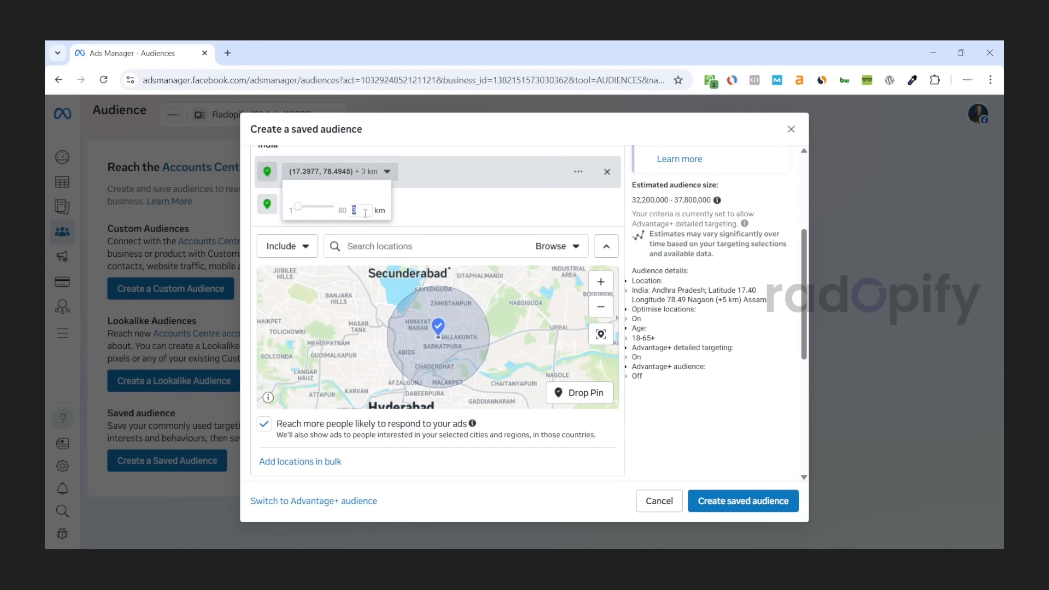
pyautogui.press('Return')
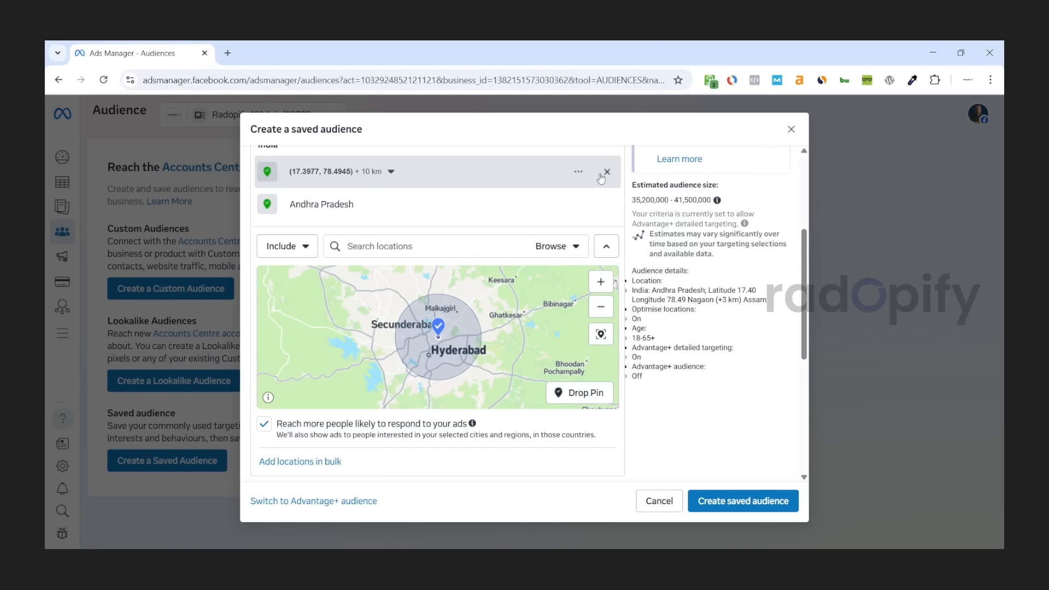
pyautogui.click(606, 172)
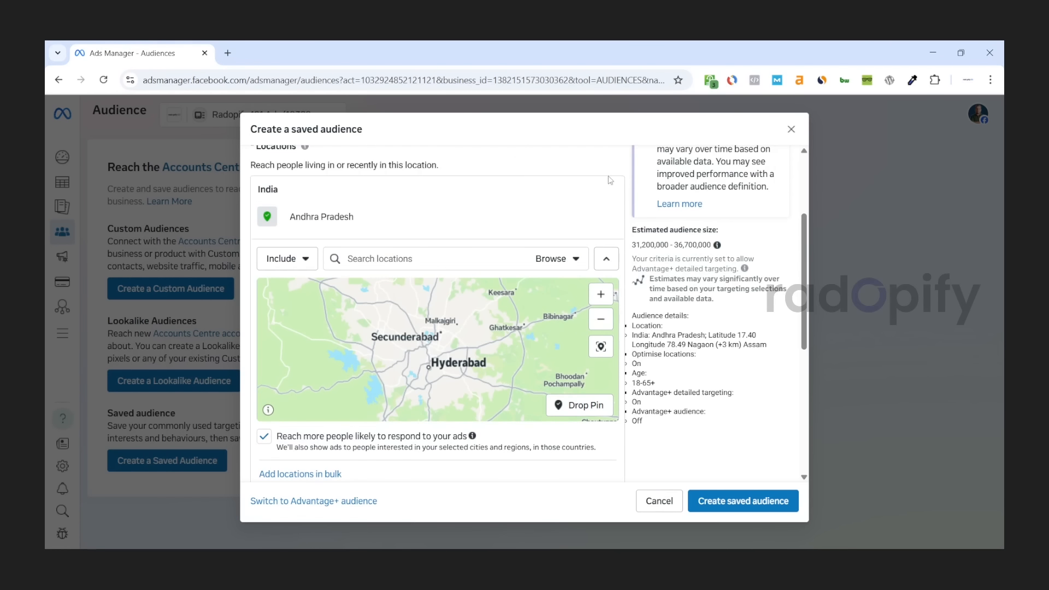
# Step: Add the Indian state of Telangana to the audience's included locations
pyautogui.click(451, 261)
pyautogui.write('telan')
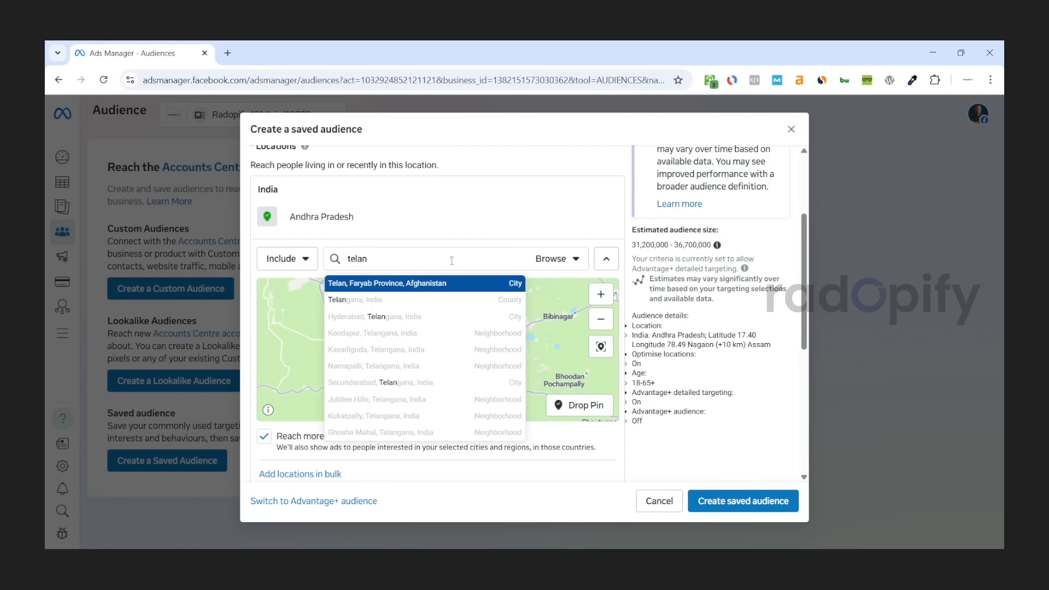
pyautogui.click(421, 302)
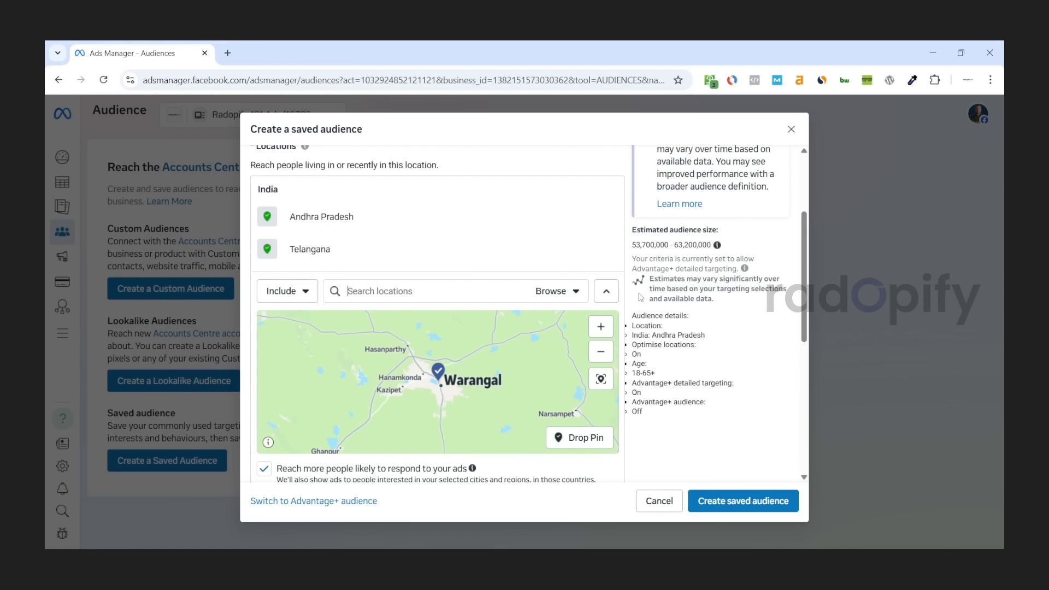
# Step: Exclude the city of Hyderabad, Telangana from the audience's locations
pyautogui.scroll(-1, 642, 299)
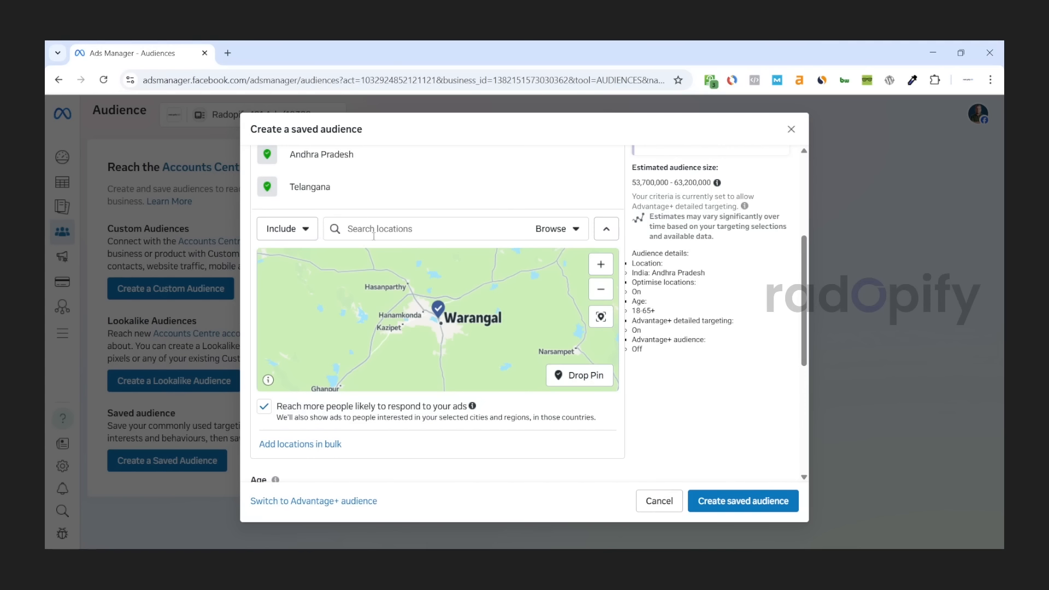
pyautogui.click(279, 238)
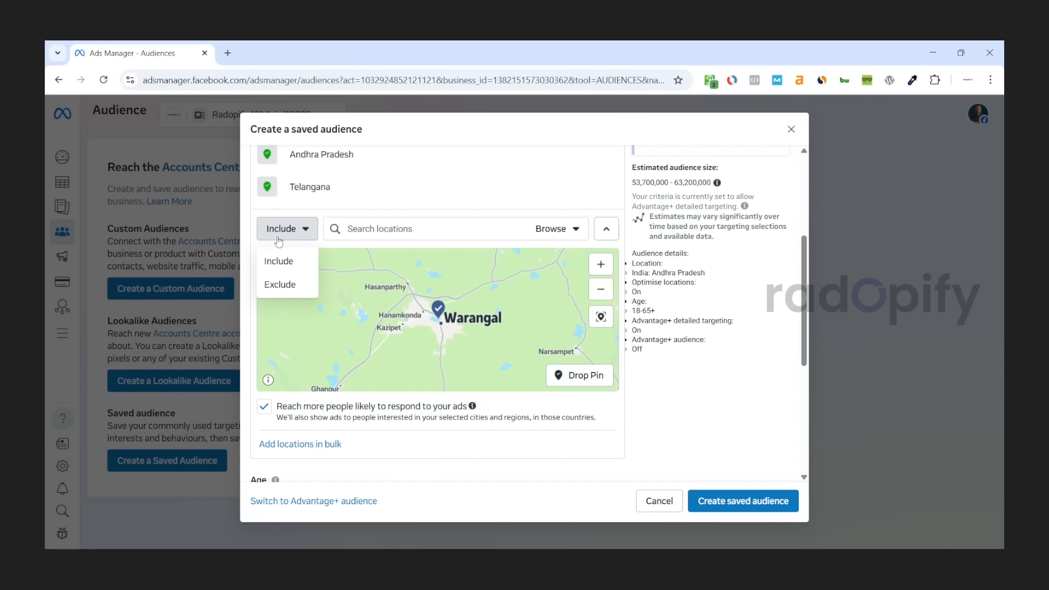
pyautogui.click(279, 284)
pyautogui.write('hydera')
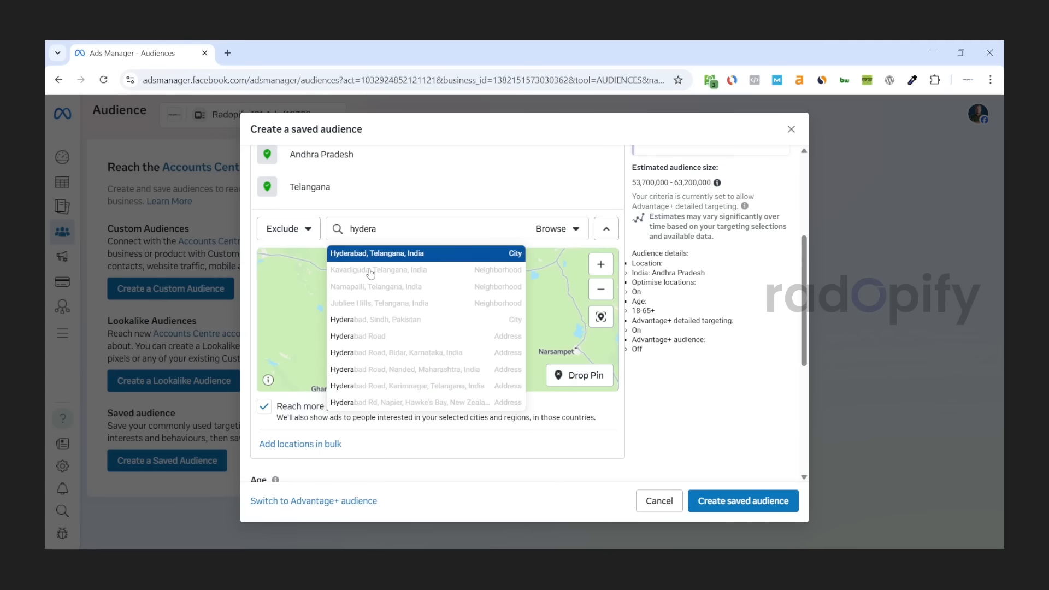
pyautogui.click(387, 246)
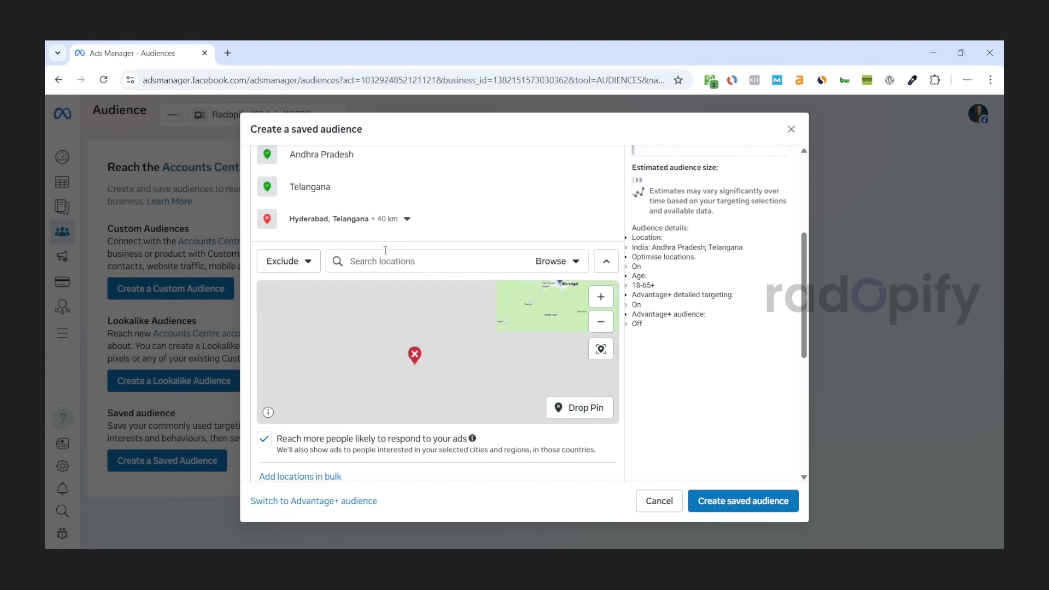
# Step: Restrict the Hyderabad exclusion to the current city only, and remove that exclusion from the location list
pyautogui.click(385, 219)
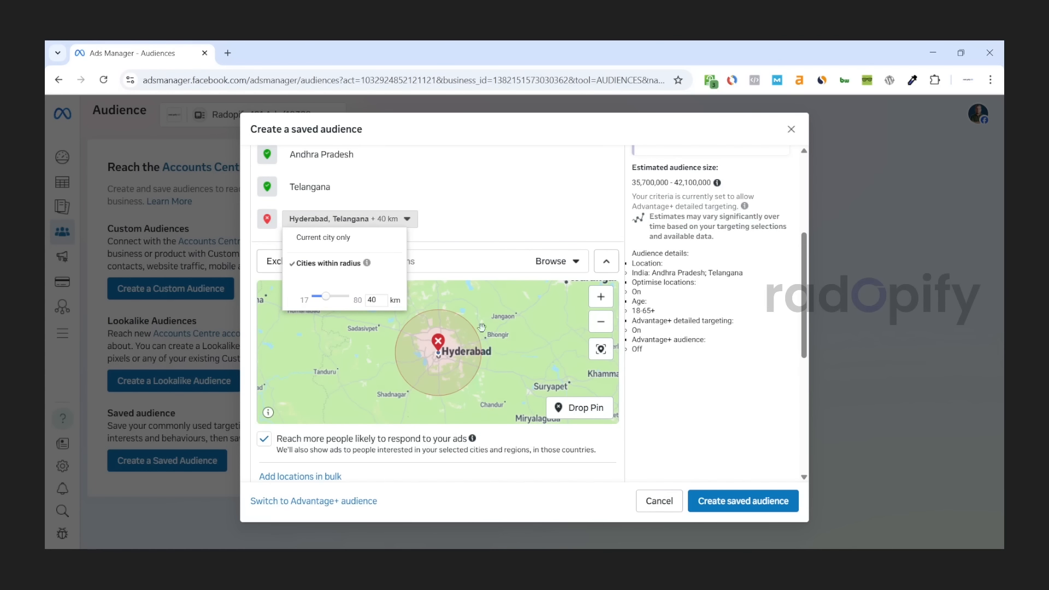
pyautogui.click(358, 247)
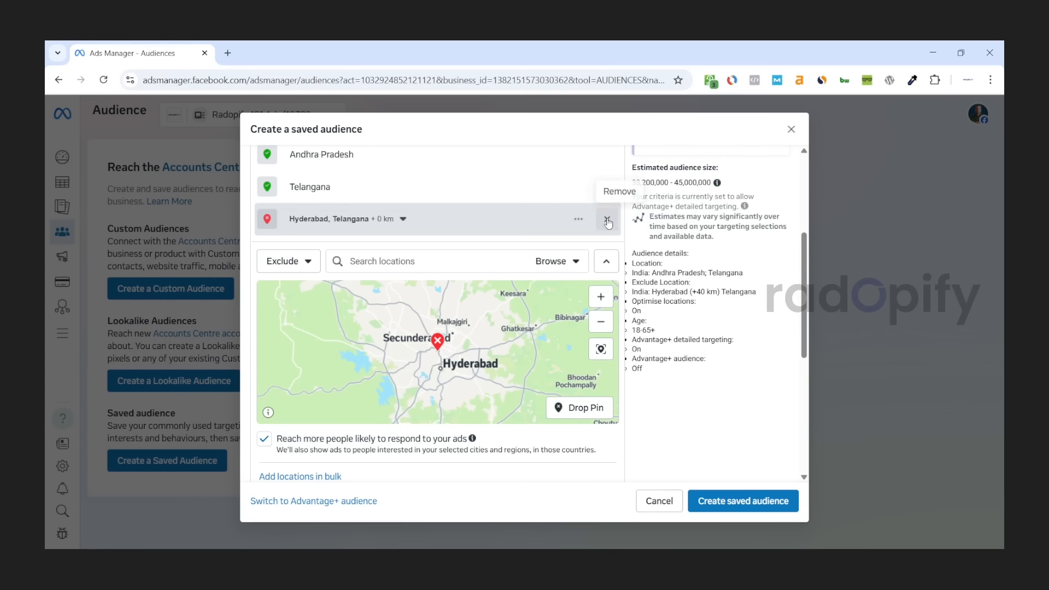
pyautogui.click(608, 222)
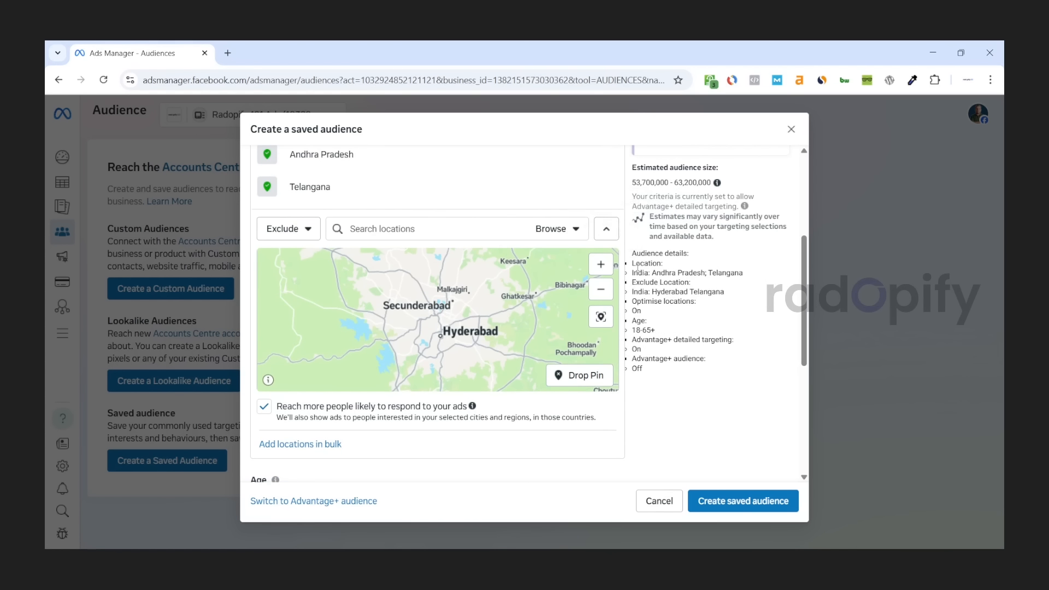
# Step: Turn off the option to reach more people likely to respond to your ads
pyautogui.scroll(2, 568, 260)
pyautogui.scroll(-2, 568, 261)
pyautogui.scroll(-3, 354, 302)
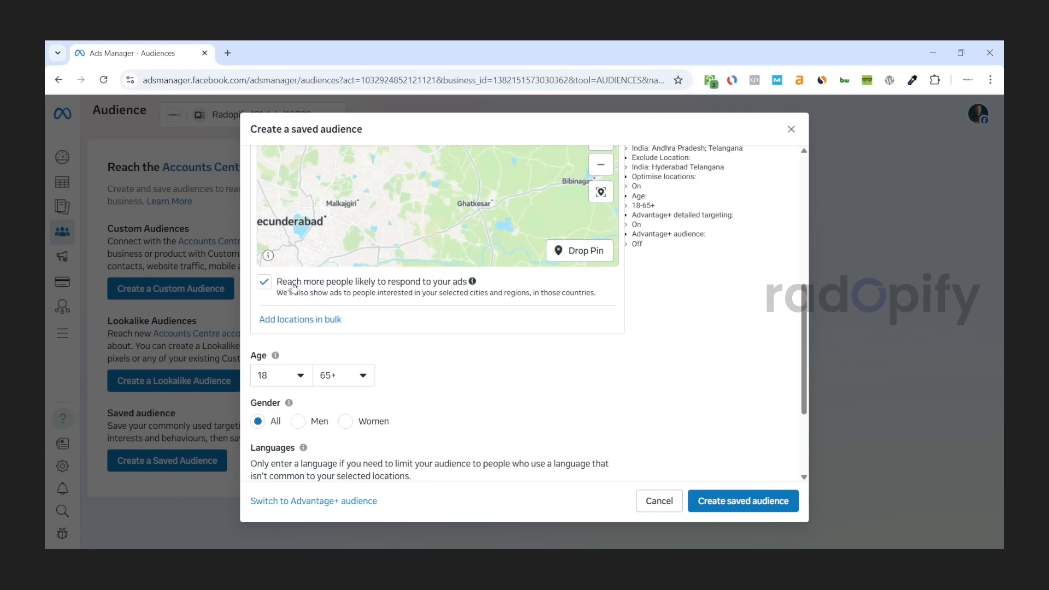
pyautogui.click(265, 282)
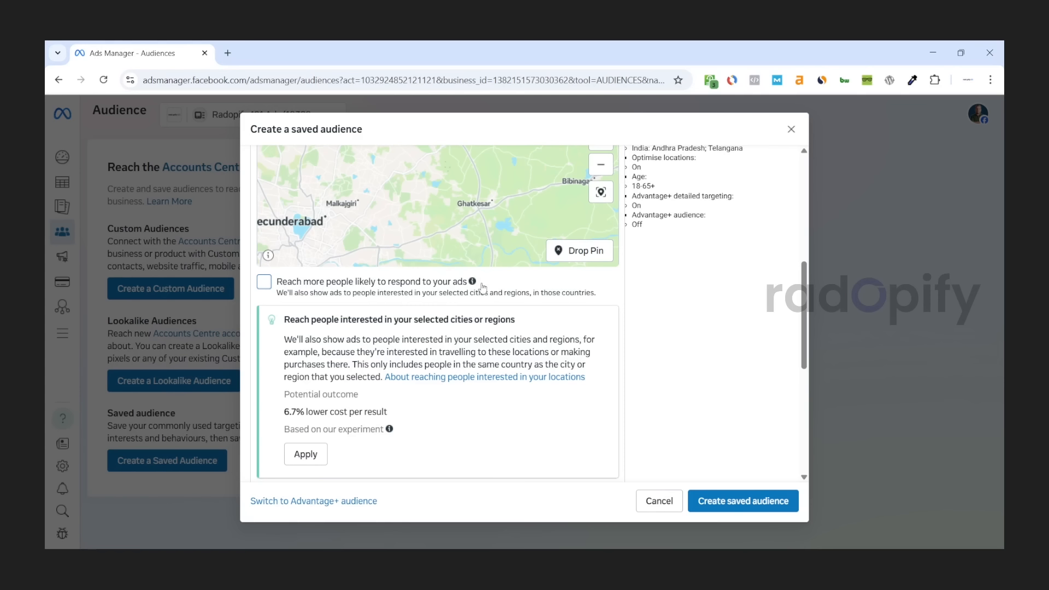
# Step: Examine the audience's Age setting and its available minimum ages without changing the selection
pyautogui.scroll(-3, 336, 254)
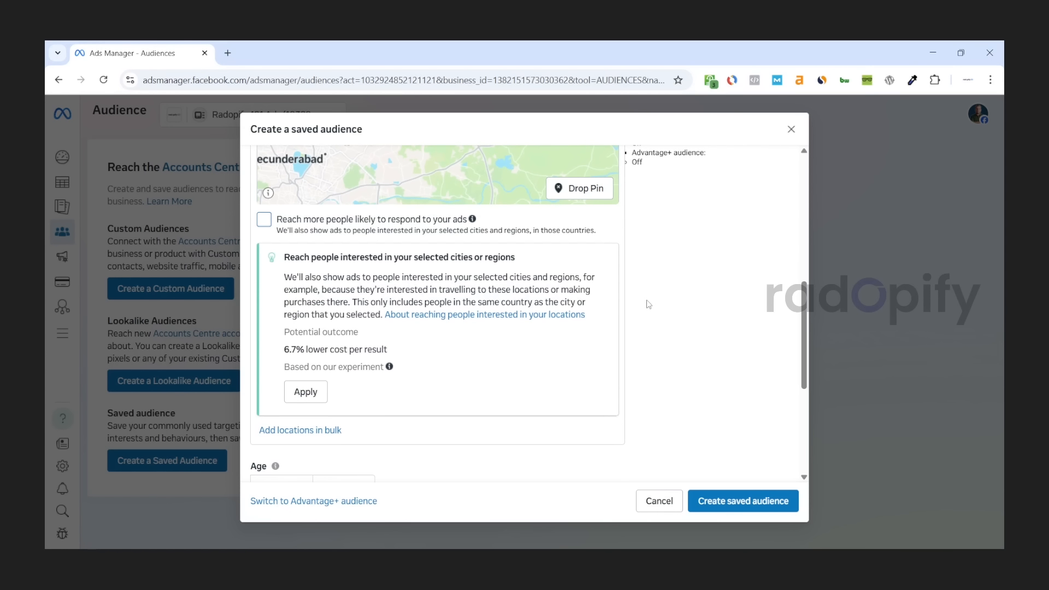
pyautogui.scroll(-5, 355, 239)
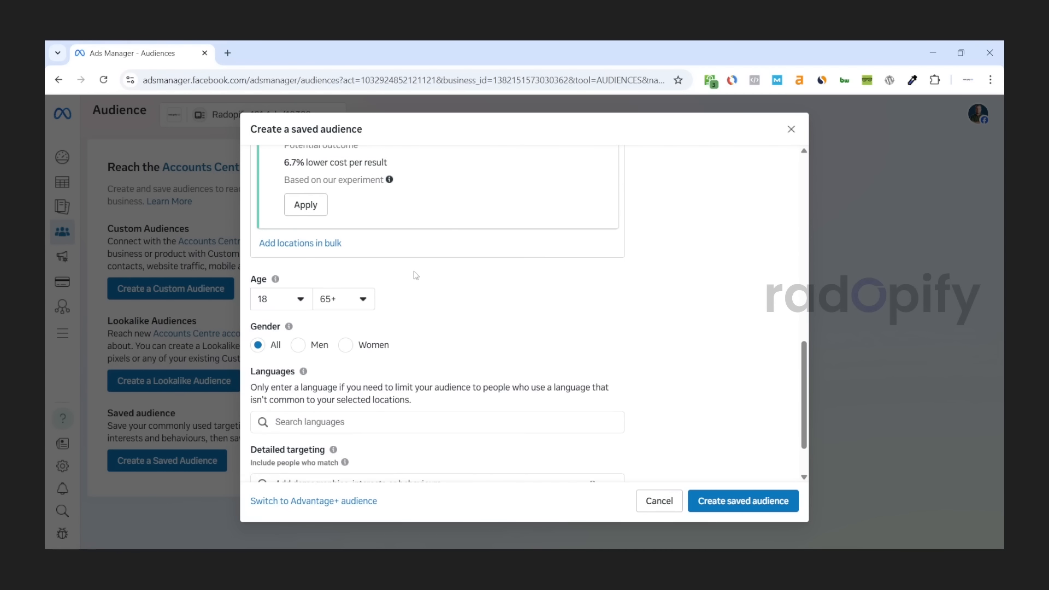
pyautogui.moveTo(248, 221); pyautogui.dragTo(490, 245)
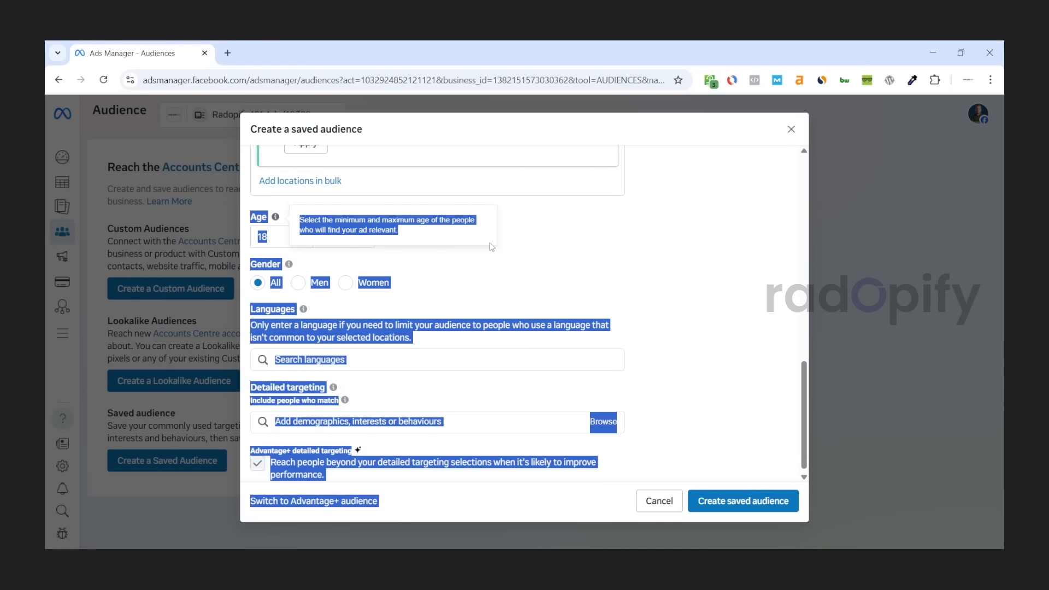
pyautogui.click(489, 245)
pyautogui.click(285, 241)
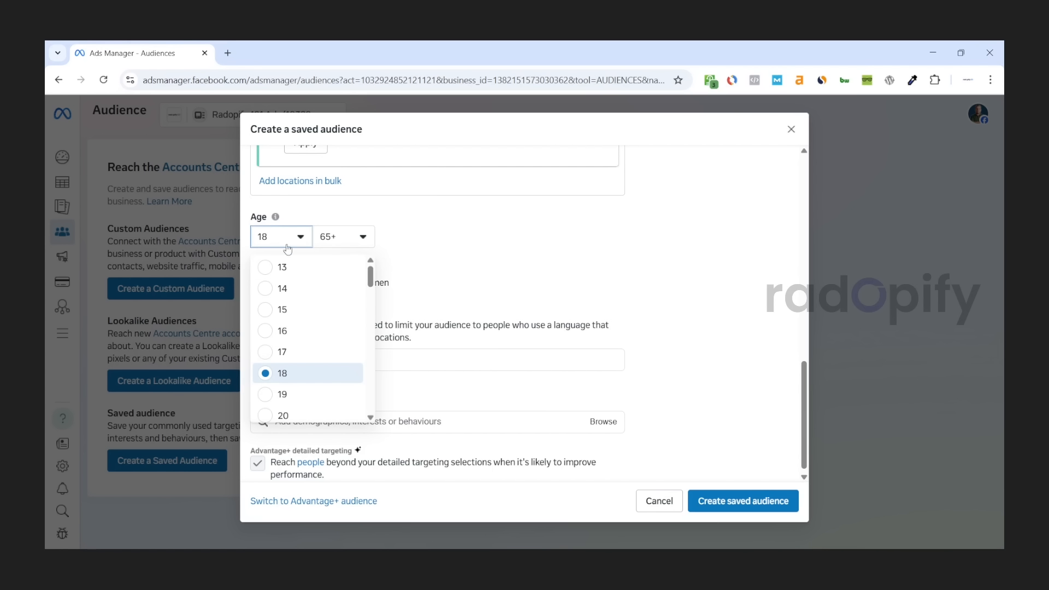
pyautogui.click(403, 247)
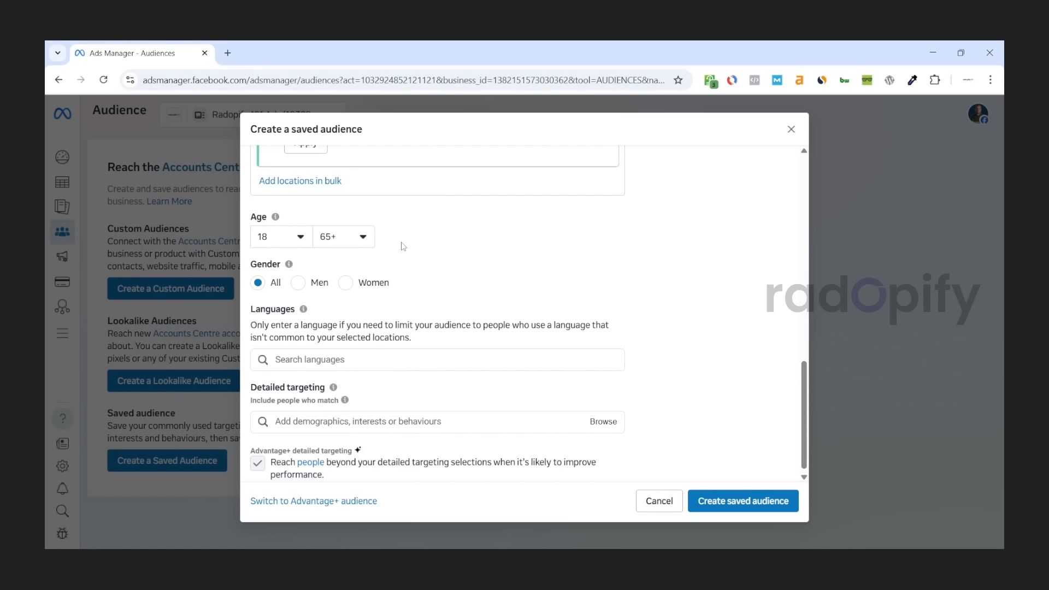
pyautogui.click(294, 247)
pyautogui.scroll(-3, 315, 385)
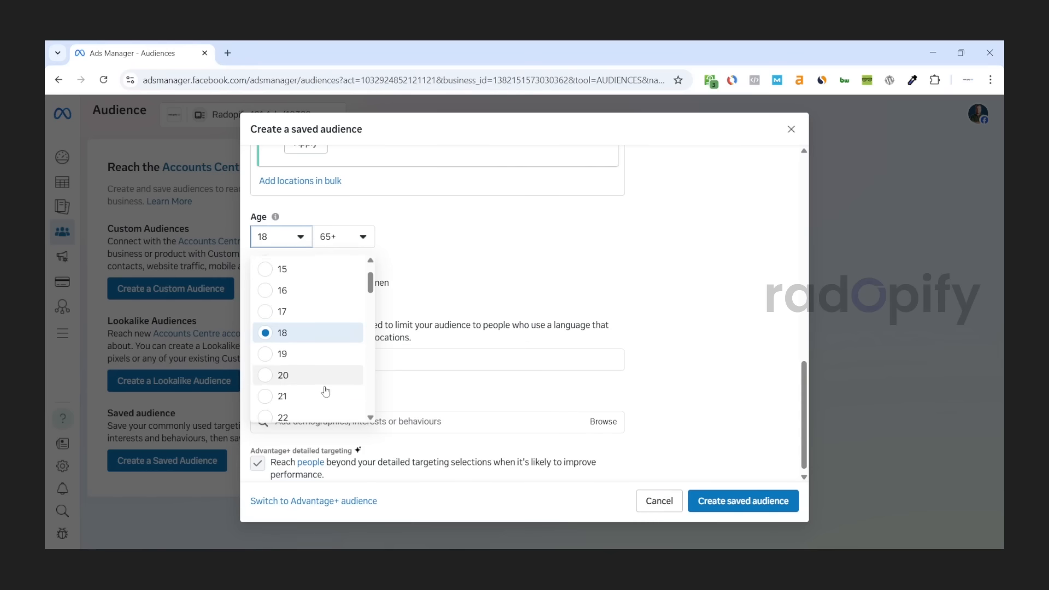
pyautogui.scroll(-2, 315, 388)
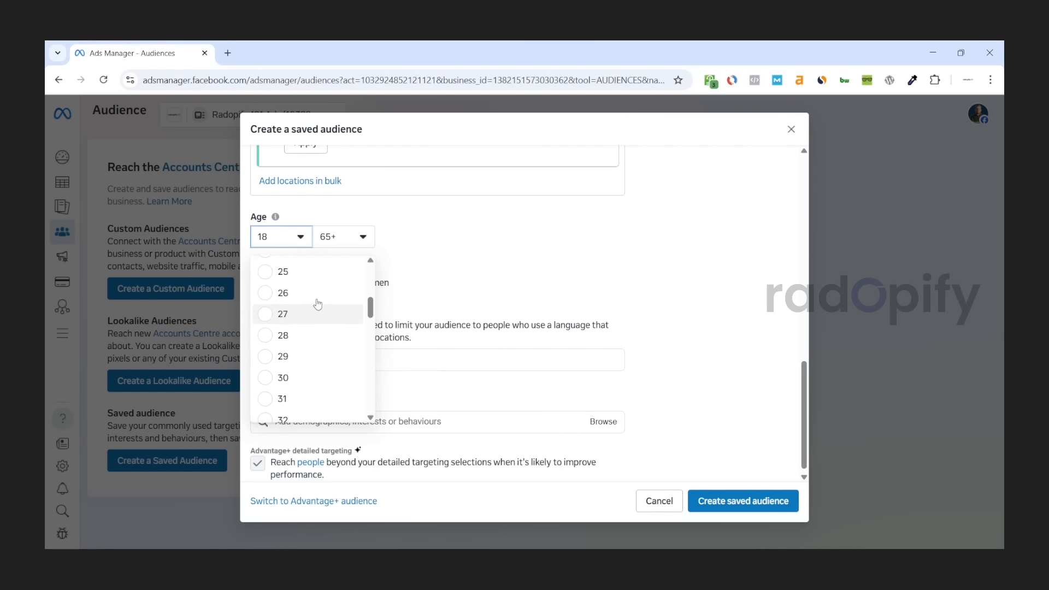
pyautogui.click(295, 247)
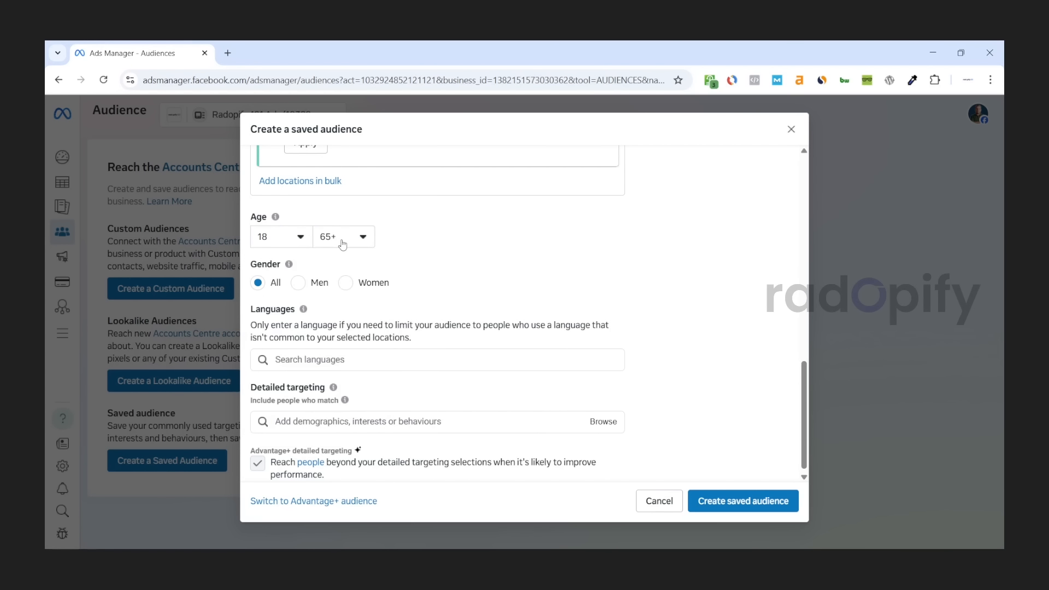
# Step: Look through the available maximum ages for the audience, keeping the current selection
pyautogui.click(343, 244)
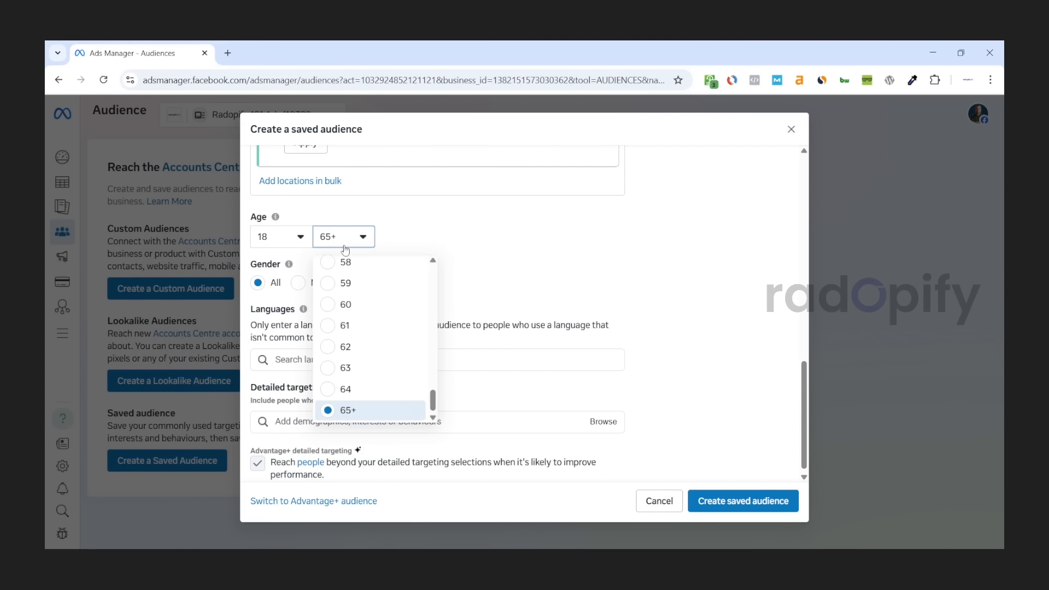
pyautogui.click(415, 245)
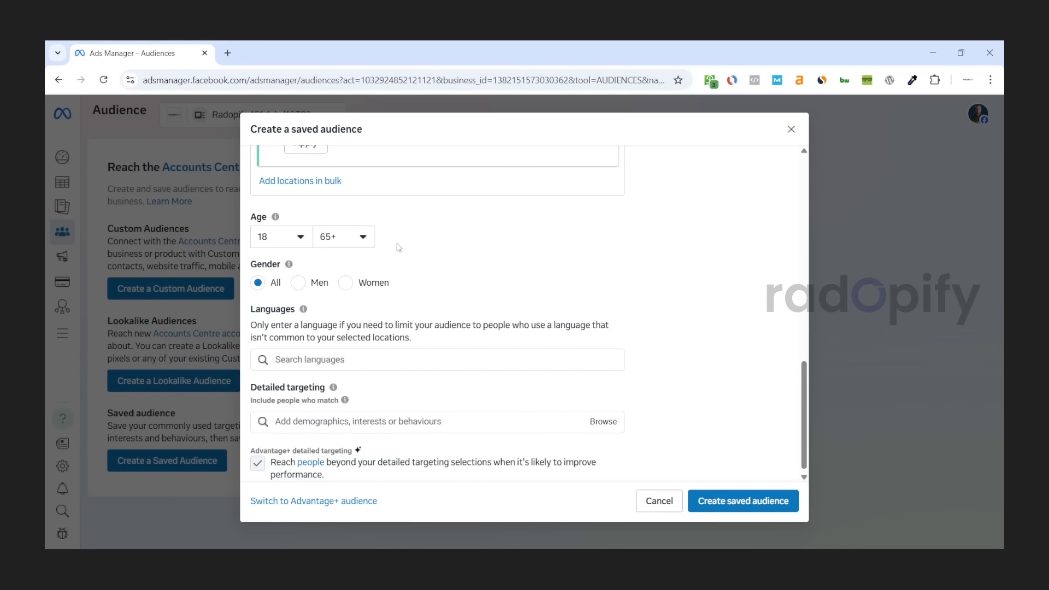
pyautogui.click(361, 246)
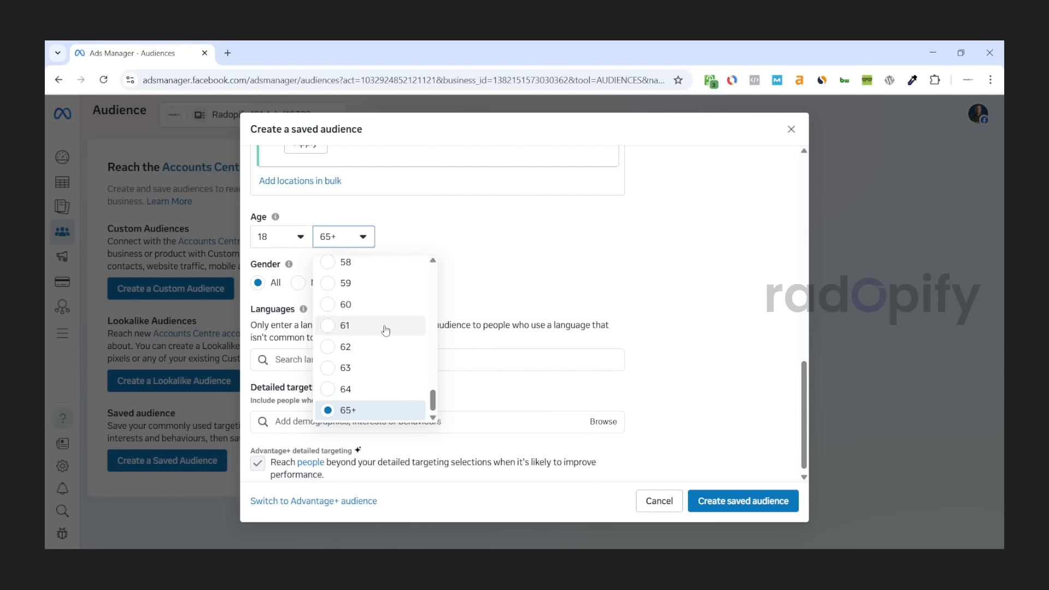
pyautogui.scroll(1, 385, 330)
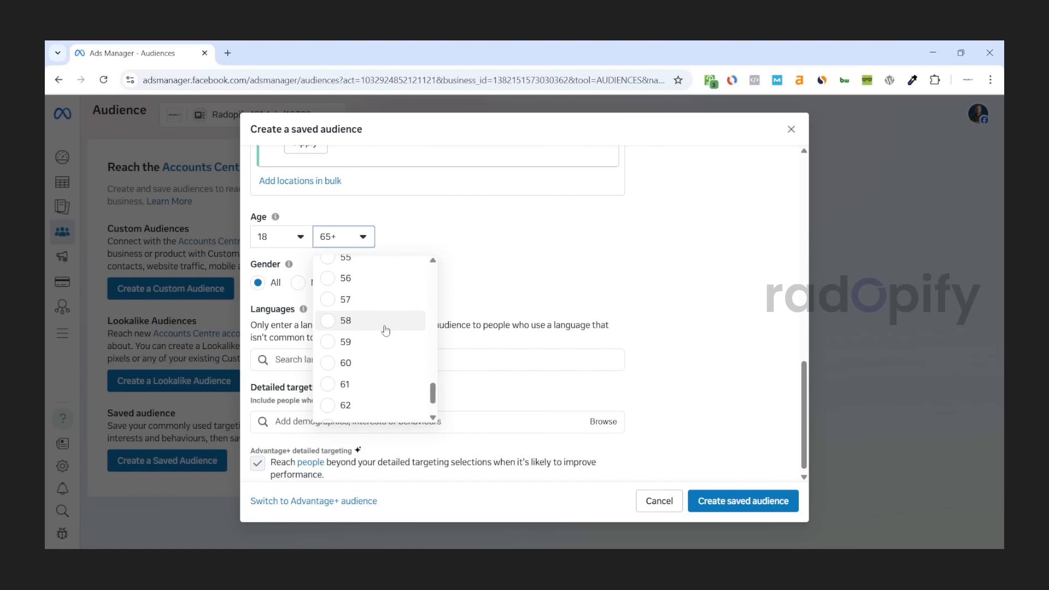
pyautogui.scroll(5, 385, 330)
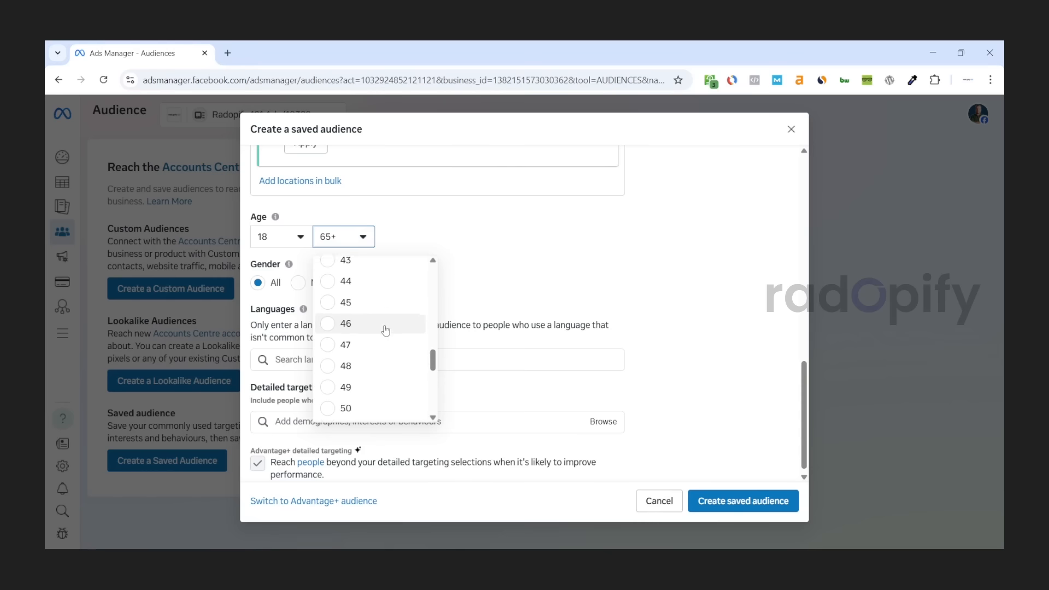
pyautogui.scroll(2, 385, 330)
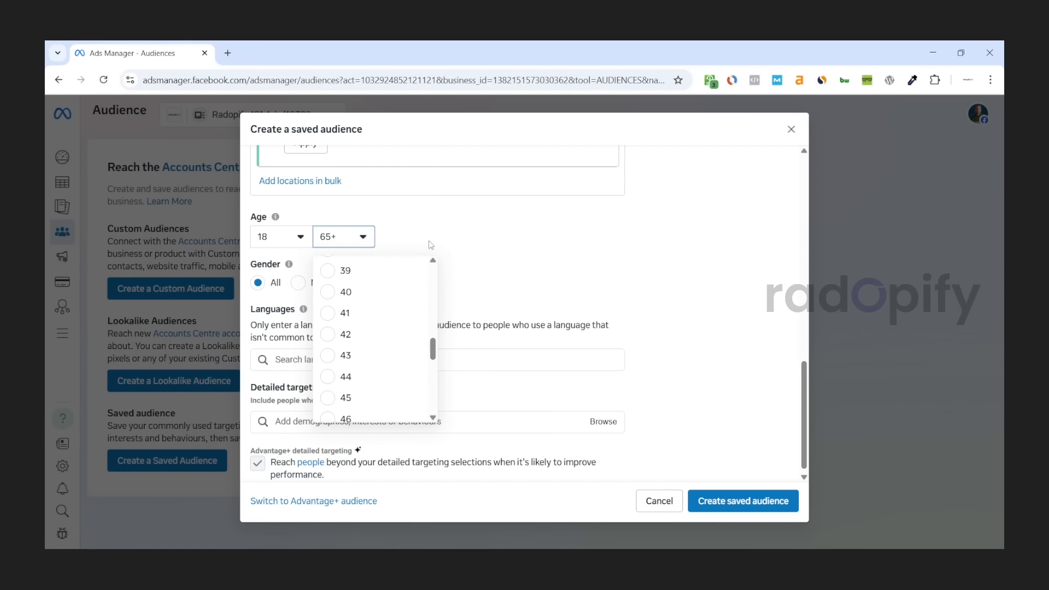
pyautogui.scroll(-2, 391, 338)
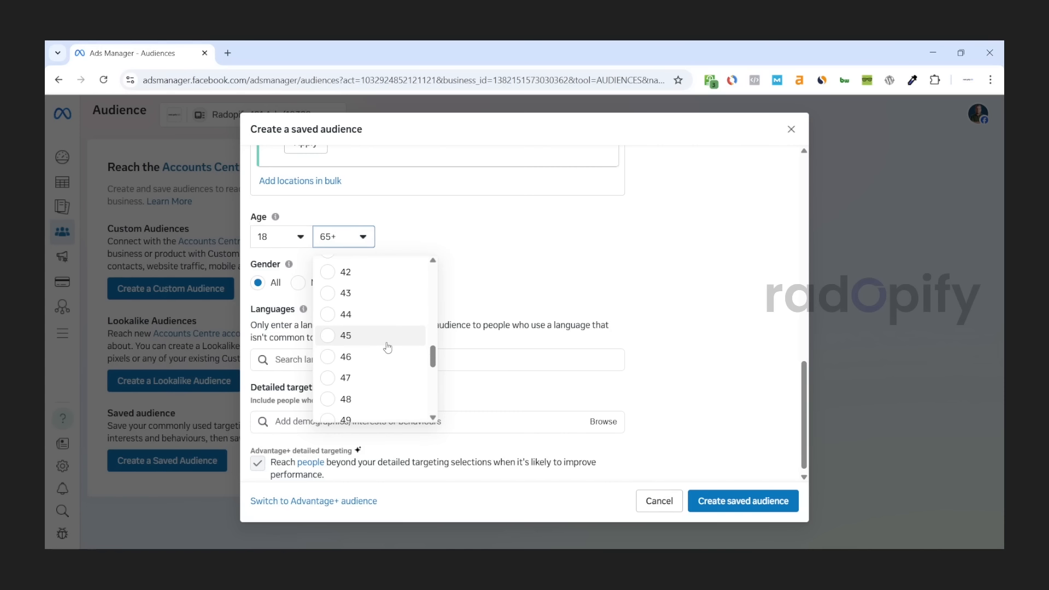
pyautogui.scroll(-4, 386, 349)
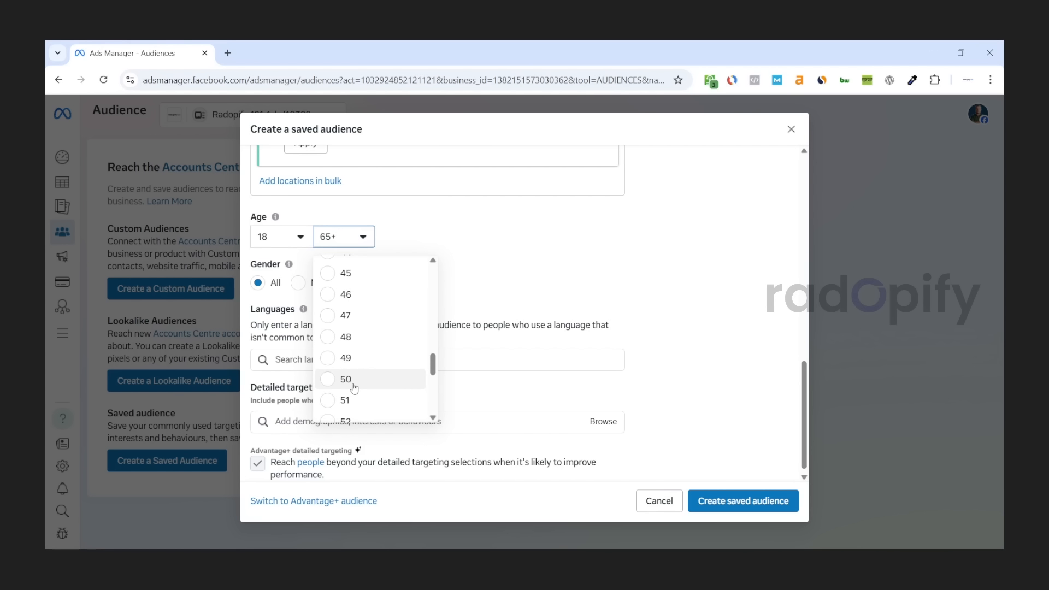
pyautogui.scroll(-1, 355, 377)
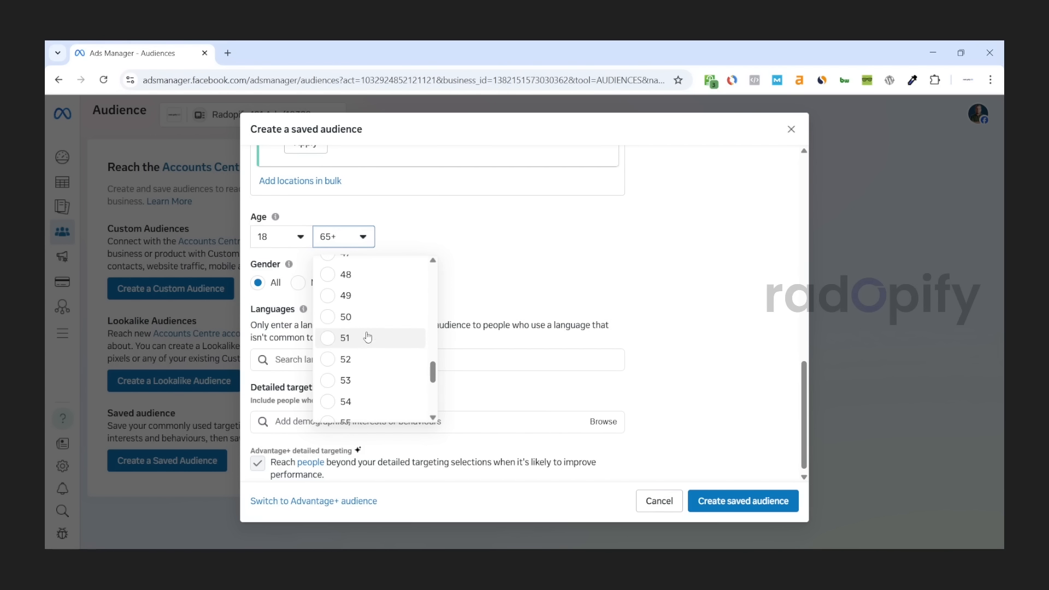
pyautogui.click(402, 244)
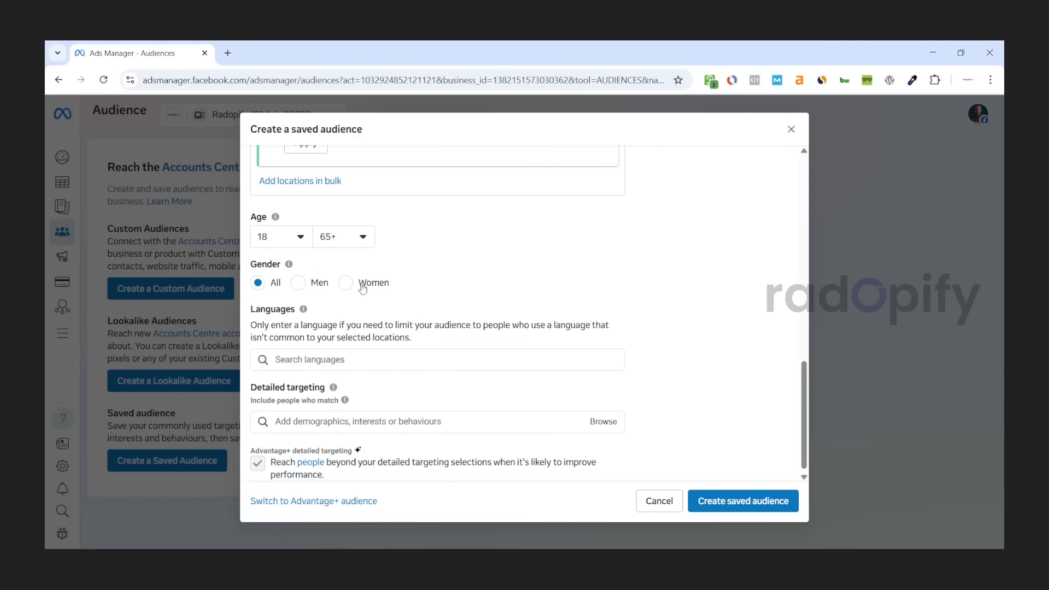
# Step: Set the audience's gender to Women and review the Languages setting
pyautogui.click(344, 284)
pyautogui.scroll(-1, 349, 288)
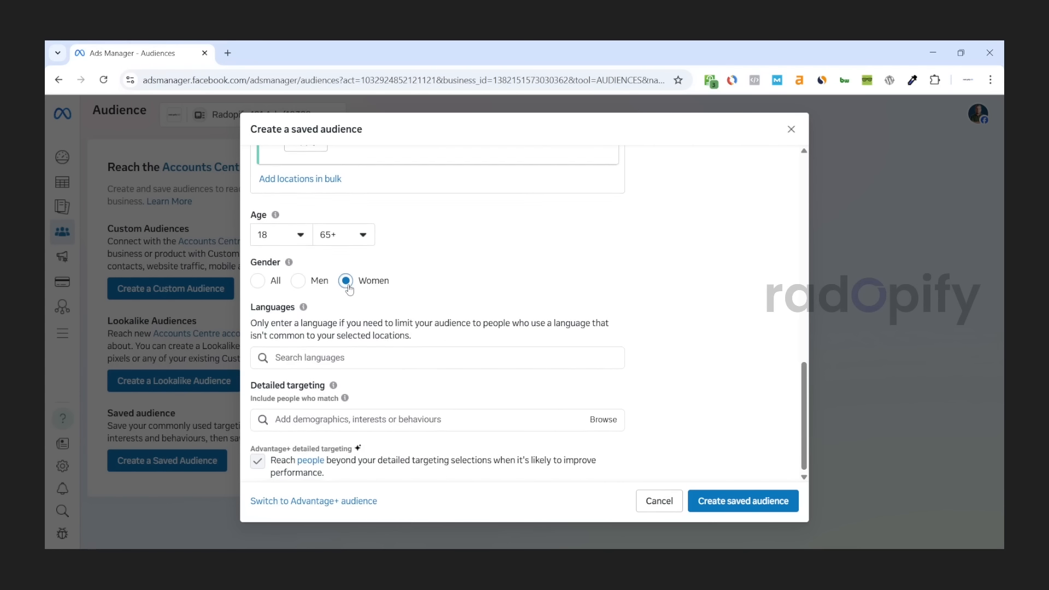
pyautogui.moveTo(250, 303); pyautogui.dragTo(295, 305)
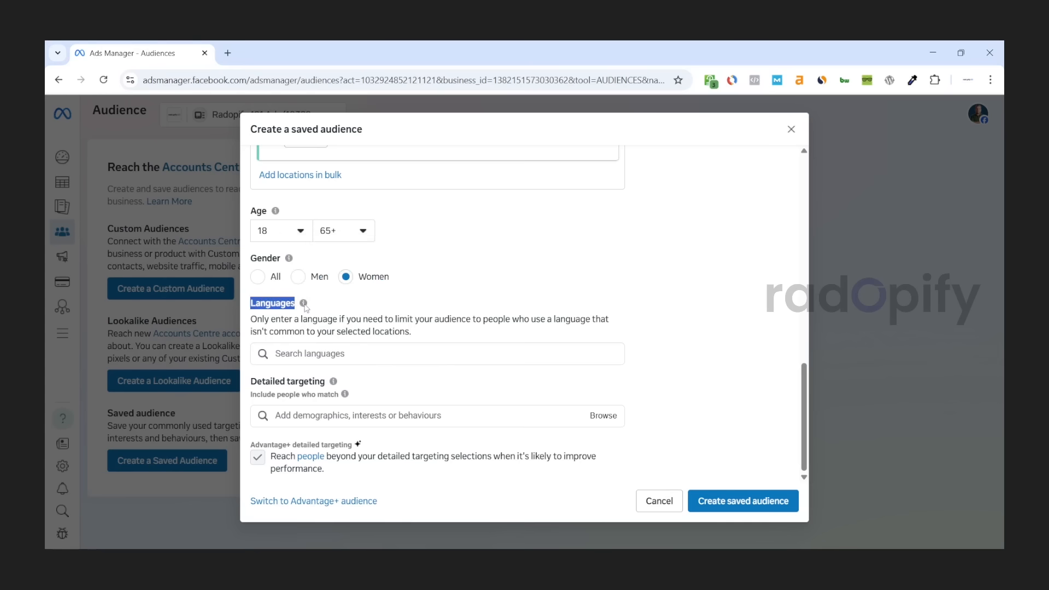
pyautogui.click(453, 327)
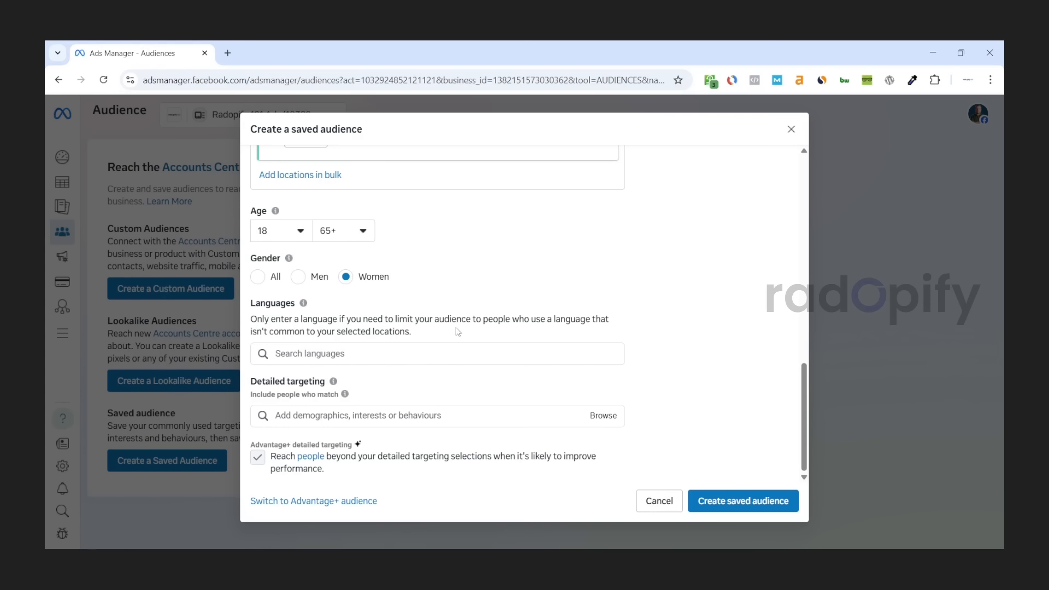
# Step: Review the Detailed targeting explanation and its browsable demographics, interests and behaviours categories
pyautogui.moveTo(251, 389); pyautogui.dragTo(335, 388)
pyautogui.click(333, 382)
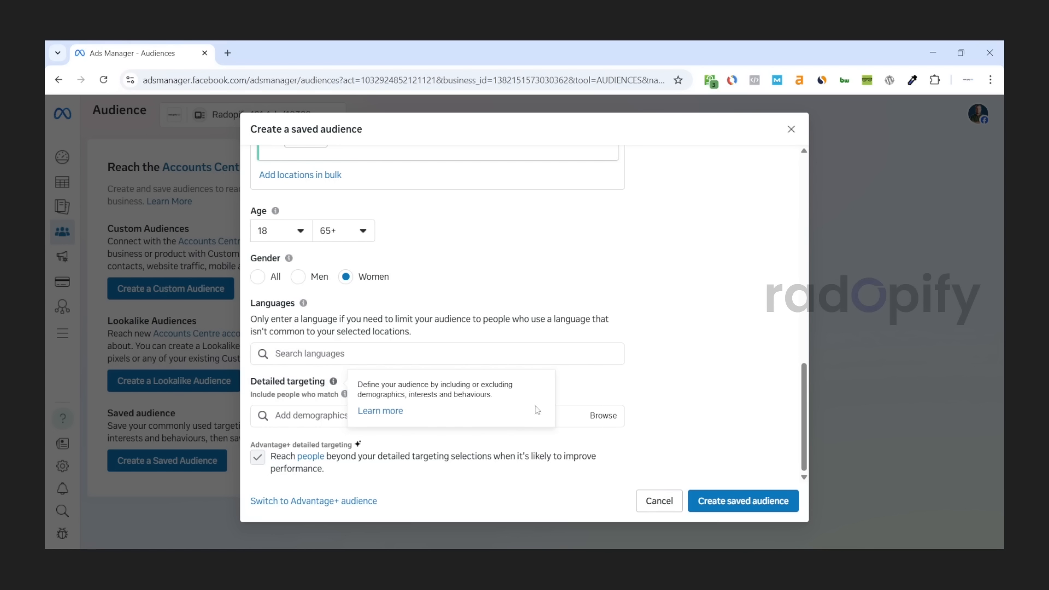
pyautogui.click(591, 424)
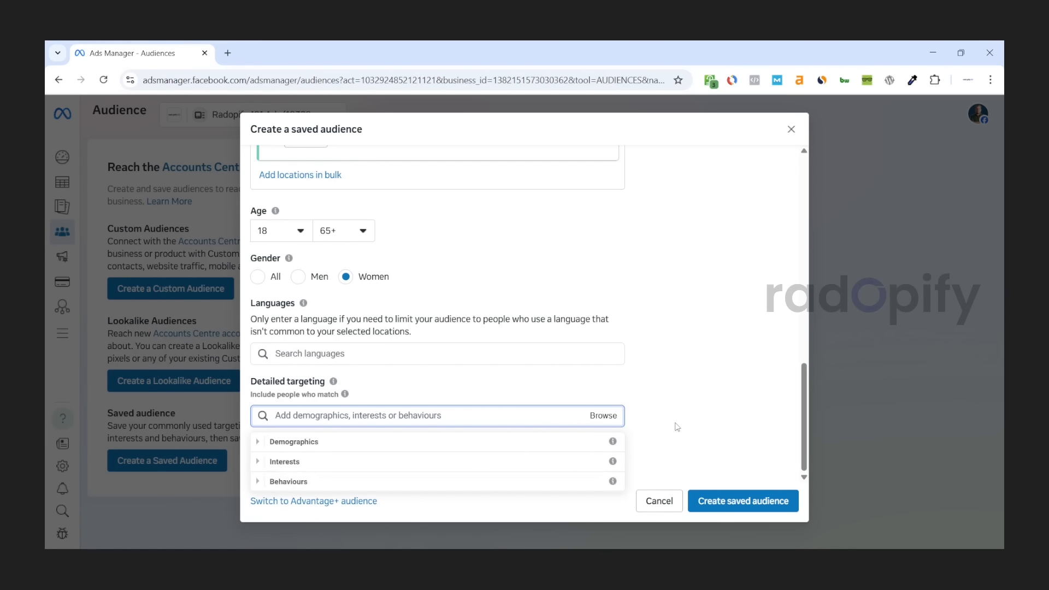
pyautogui.click(656, 425)
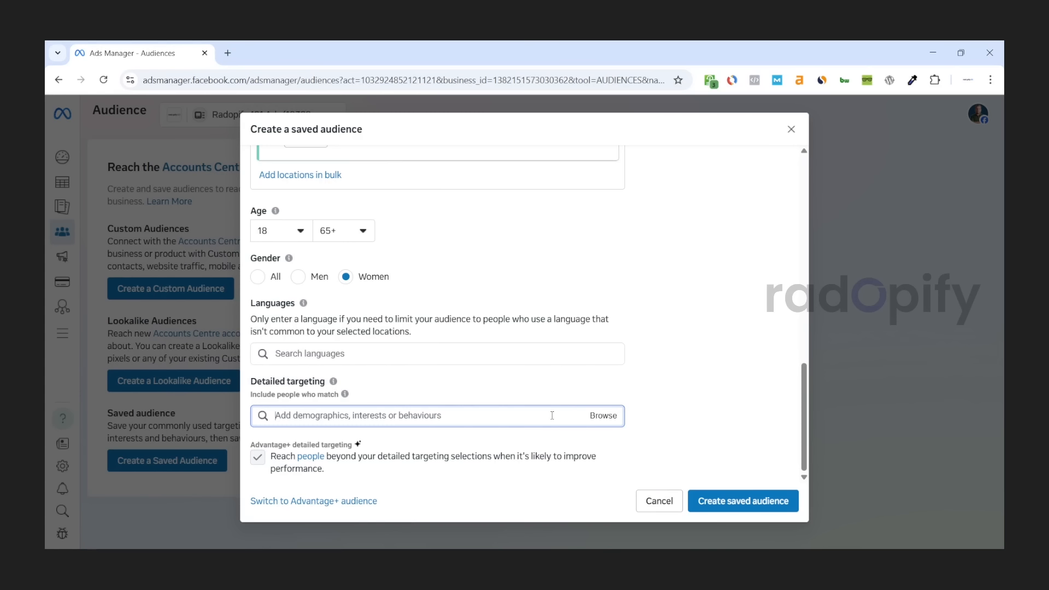
# Step: Browse the Interests category in Detailed targeting, looking through the Business and industry options without selecting any
pyautogui.click(547, 423)
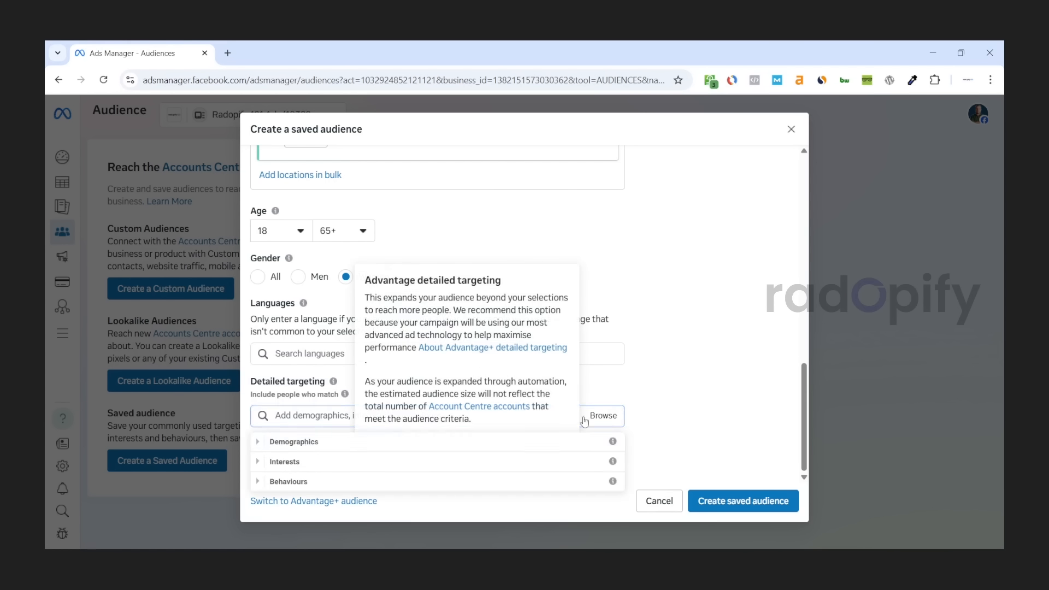
pyautogui.click(280, 462)
pyautogui.click(266, 462)
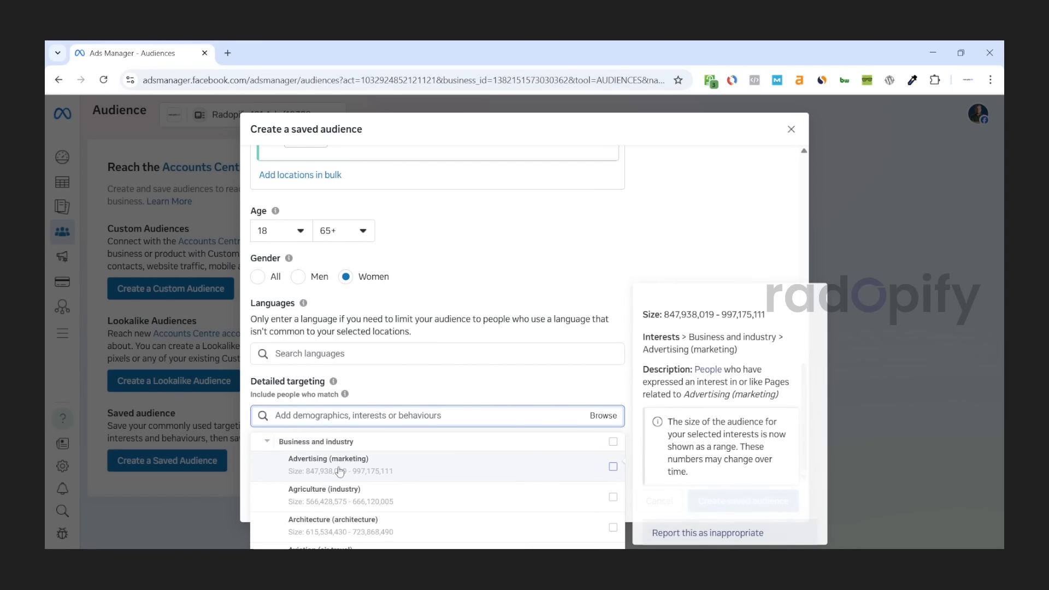
pyautogui.click(603, 389)
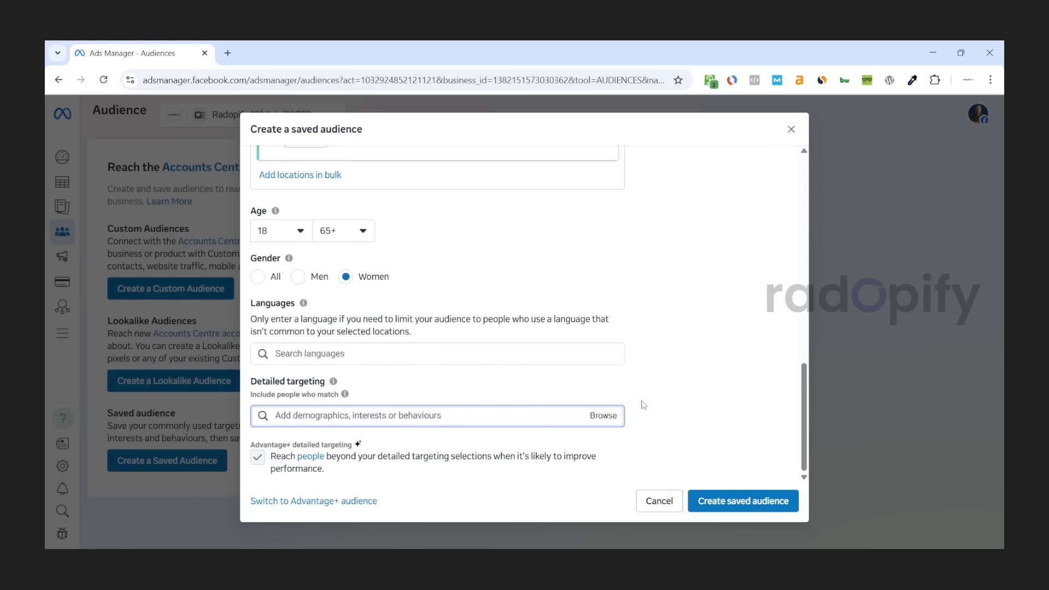
# Step: Review the audience's name, locations, age and gender, and create the saved audience BC_AP & TS_18+_F
pyautogui.scroll(10, 645, 405)
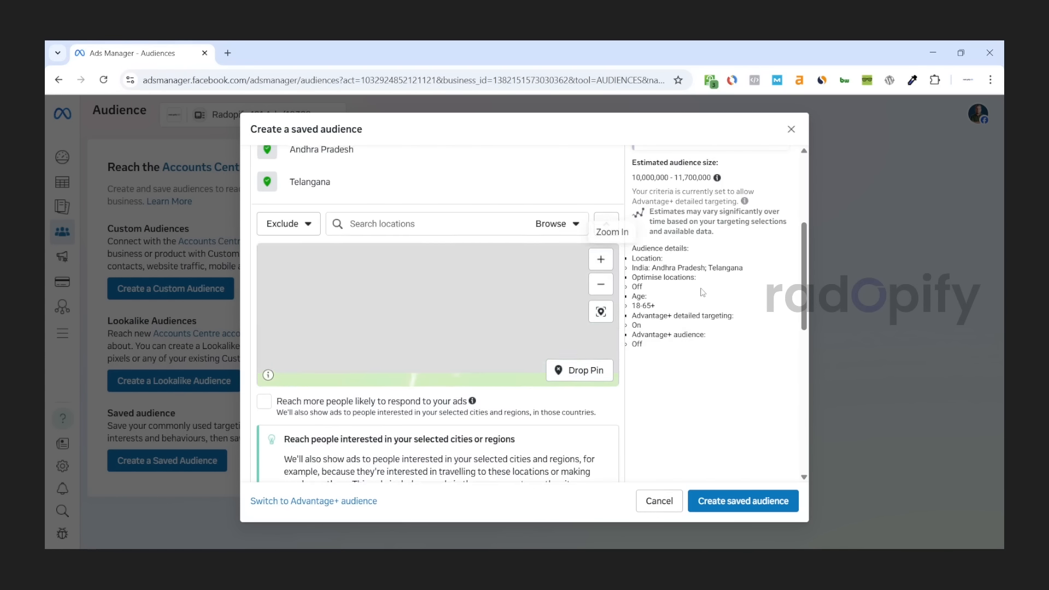
pyautogui.scroll(4, 284, 229)
pyautogui.moveTo(257, 182); pyautogui.dragTo(326, 181)
pyautogui.click(276, 183)
pyautogui.click(330, 181)
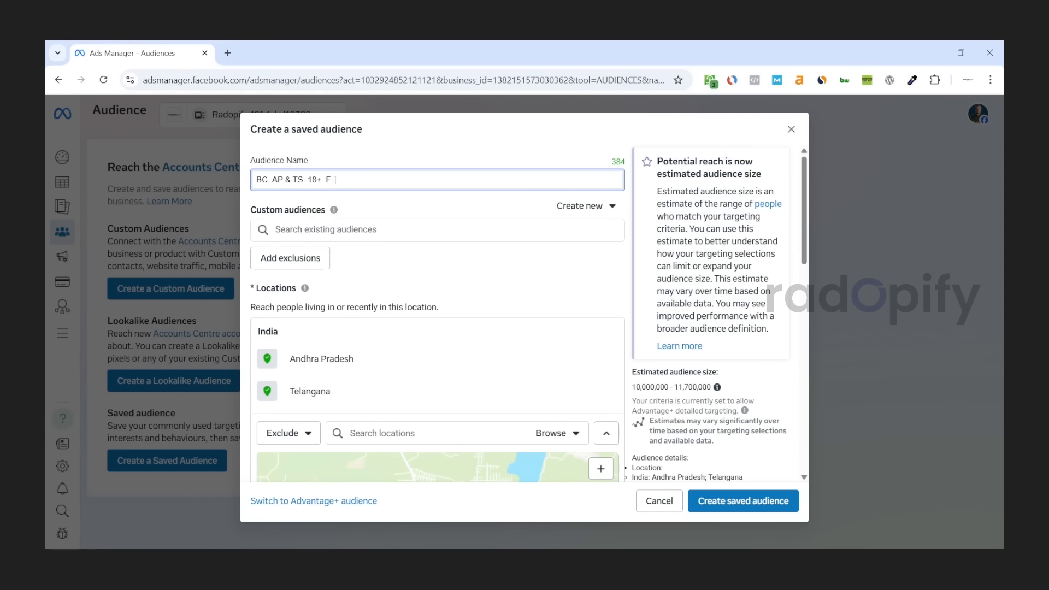
pyautogui.scroll(-3, 432, 224)
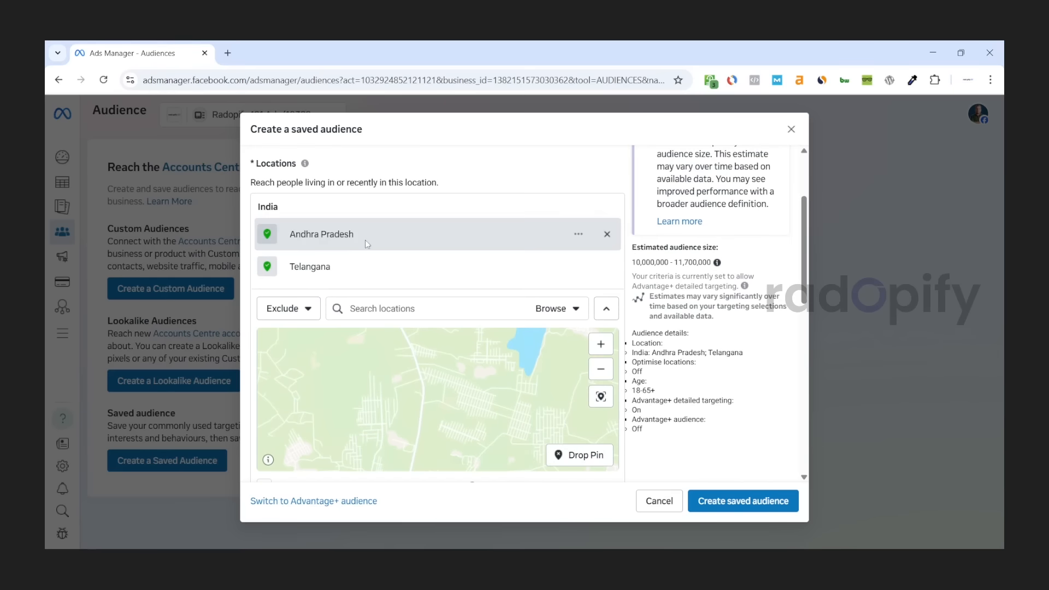
pyautogui.scroll(-3, 479, 257)
pyautogui.scroll(-10, 480, 256)
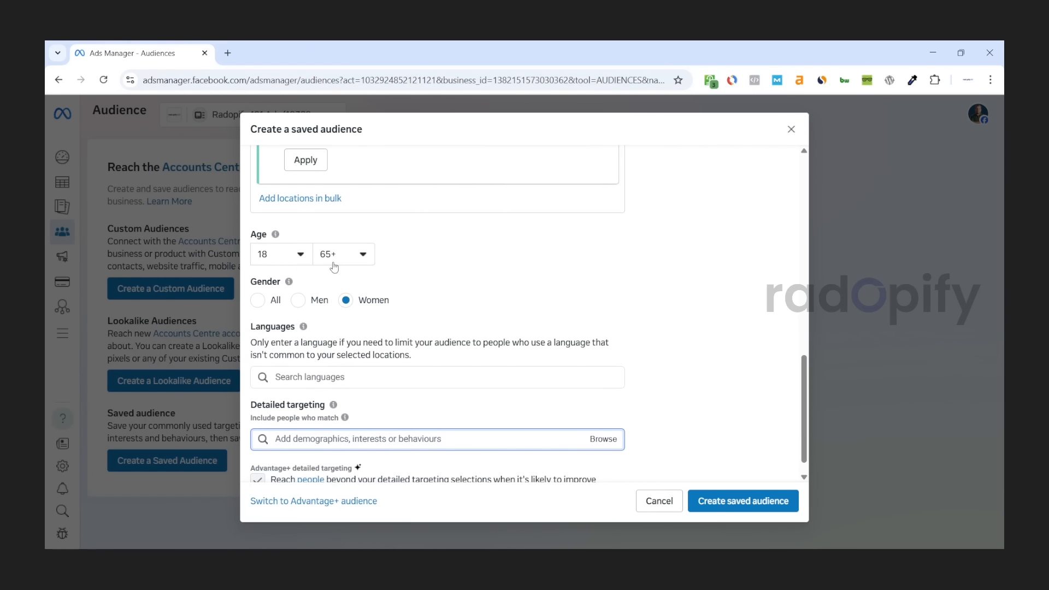
pyautogui.scroll(-1, 410, 306)
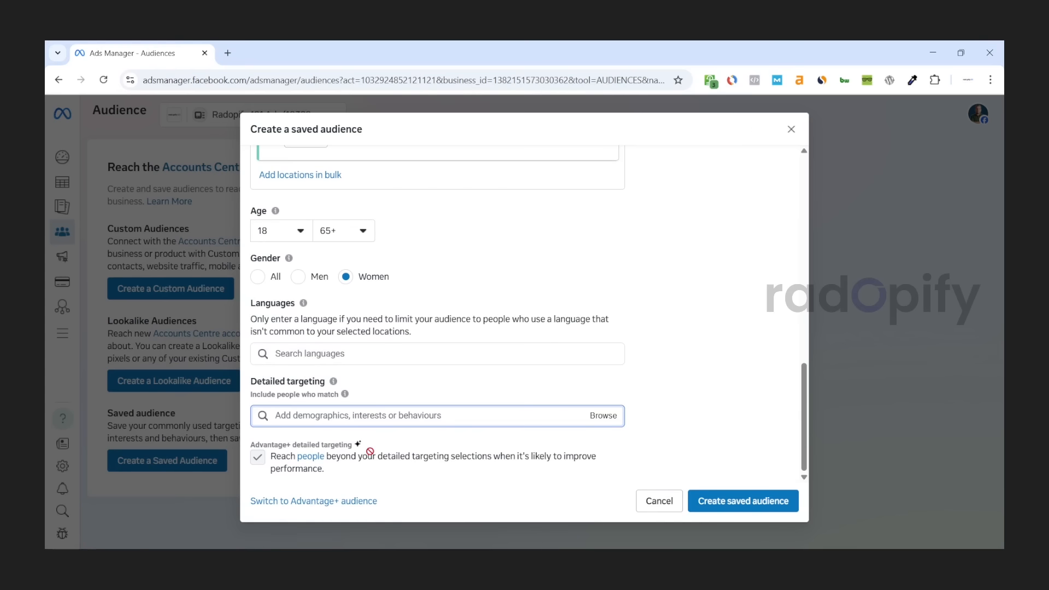
pyautogui.click(726, 508)
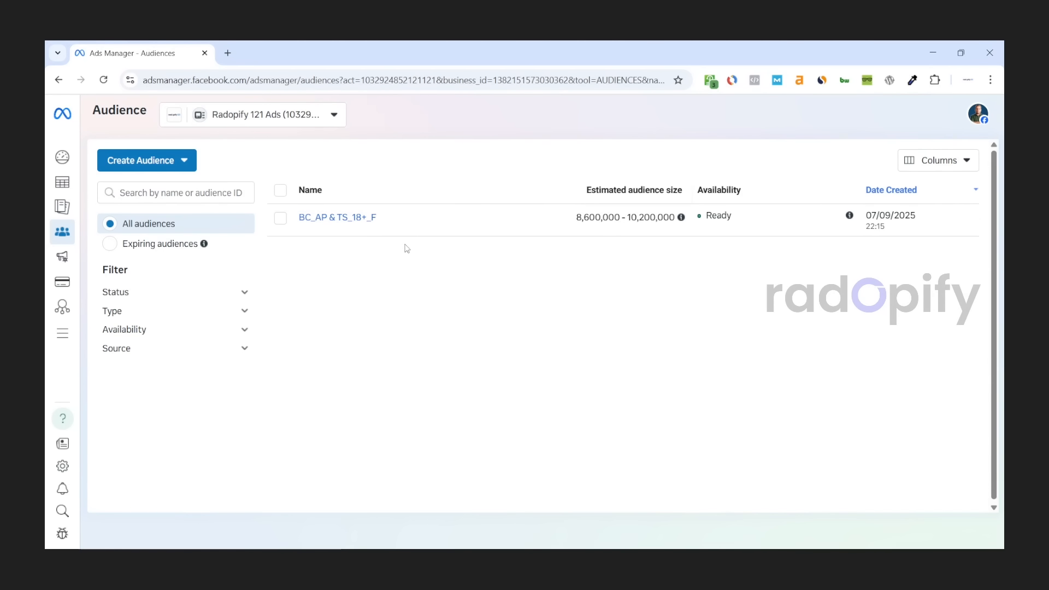
# Step: Open Campaigns in a new browser tab and place that tab before the Audiences tab
pyautogui.moveTo(62, 219)
pyautogui.rightClick(62, 187)
pyautogui.click(88, 200)
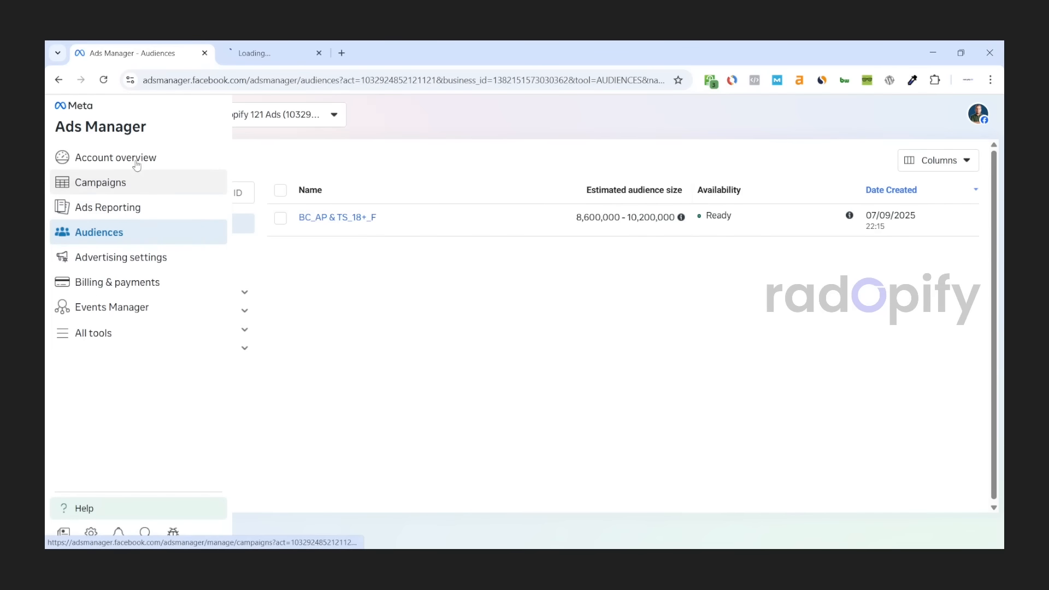
pyautogui.moveTo(267, 48); pyautogui.dragTo(119, 52)
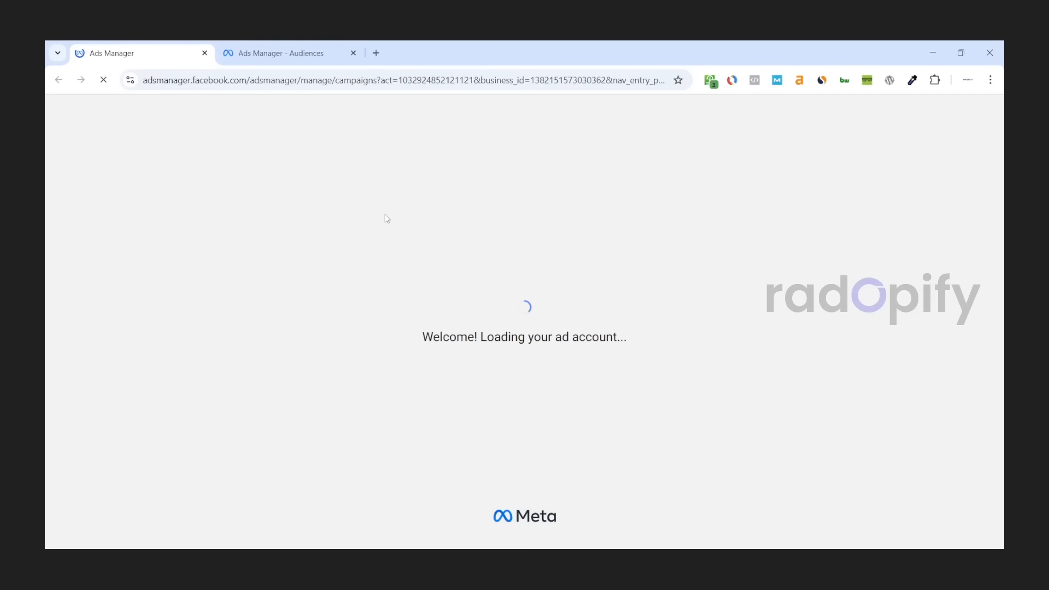
# Step: Return to the Audiences tab and start a new saved audience named Clothing
pyautogui.hotkey('ctrl', 'Tab')
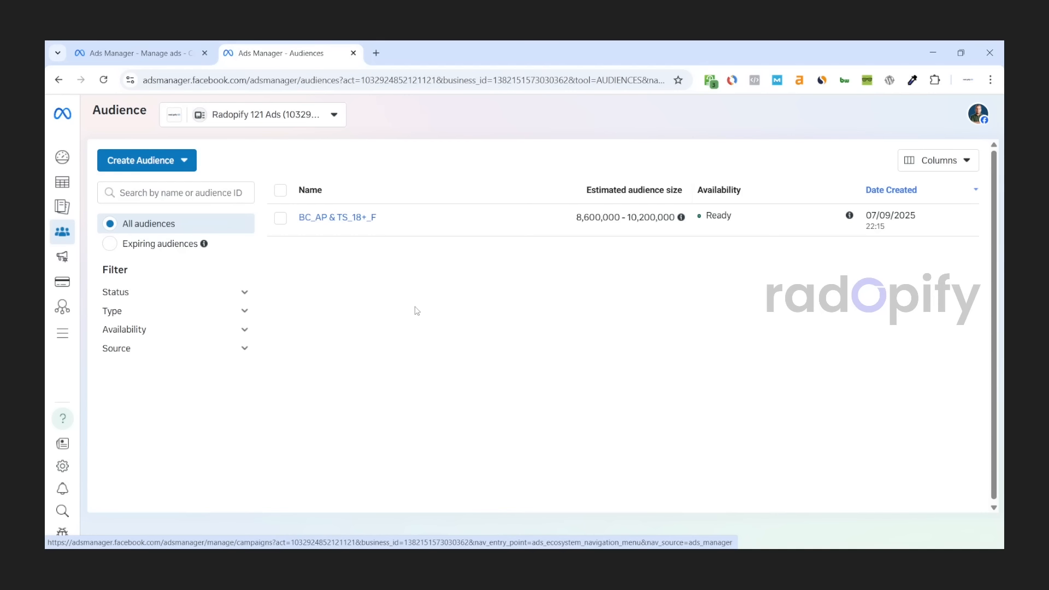
pyautogui.click(164, 160)
pyautogui.click(157, 249)
pyautogui.click(404, 242)
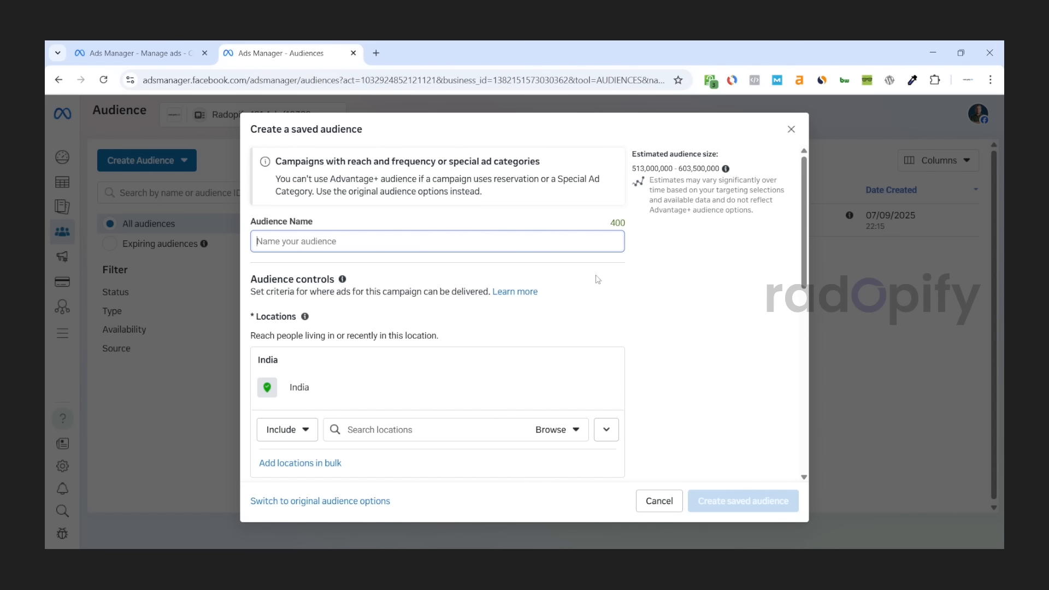
pyautogui.scroll(-1, 593, 273)
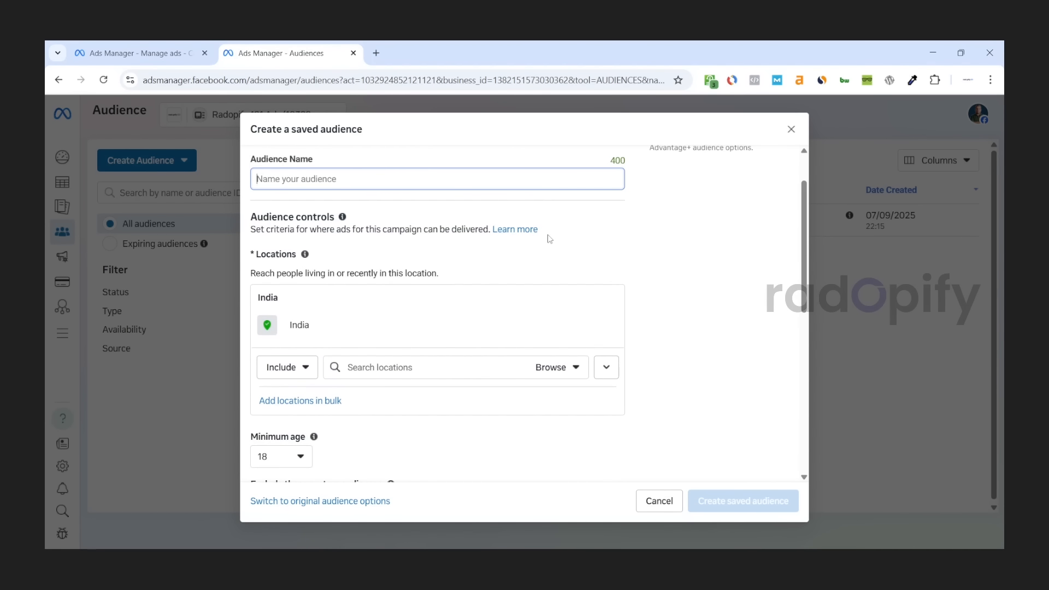
pyautogui.write('Clo')
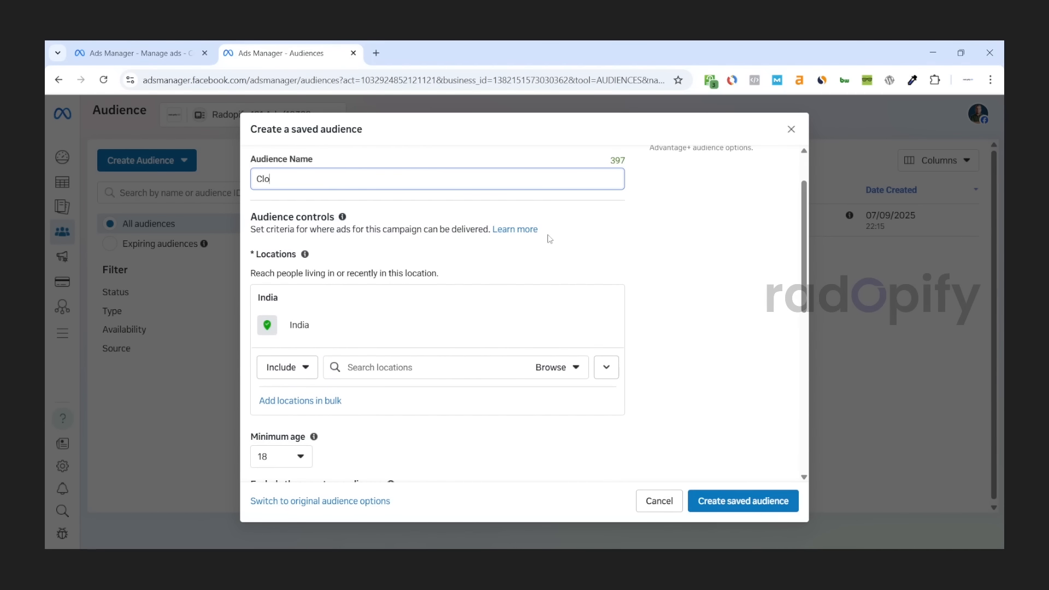
pyautogui.write('thing')
# Step: Add the Clothing (clothing) interest as detailed targeting and create the saved audience
pyautogui.scroll(-1, 498, 279)
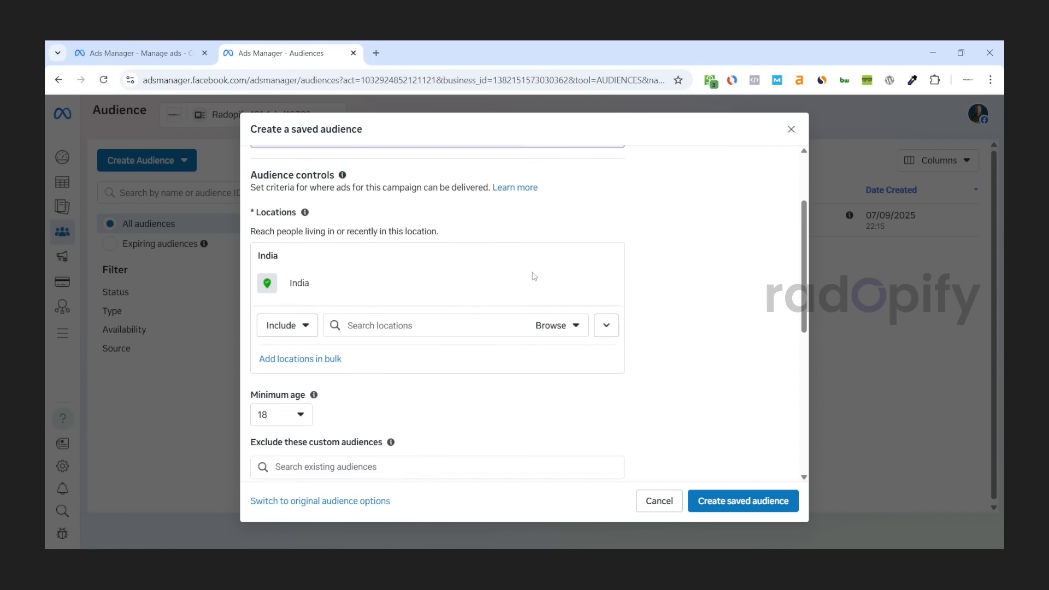
pyautogui.scroll(-5, 369, 335)
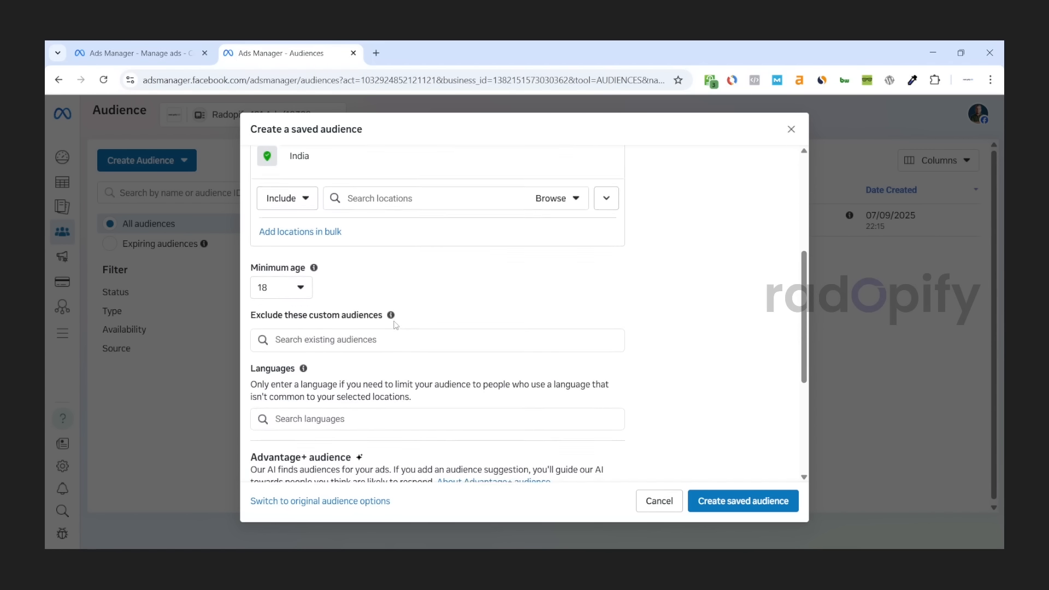
pyautogui.click(412, 458)
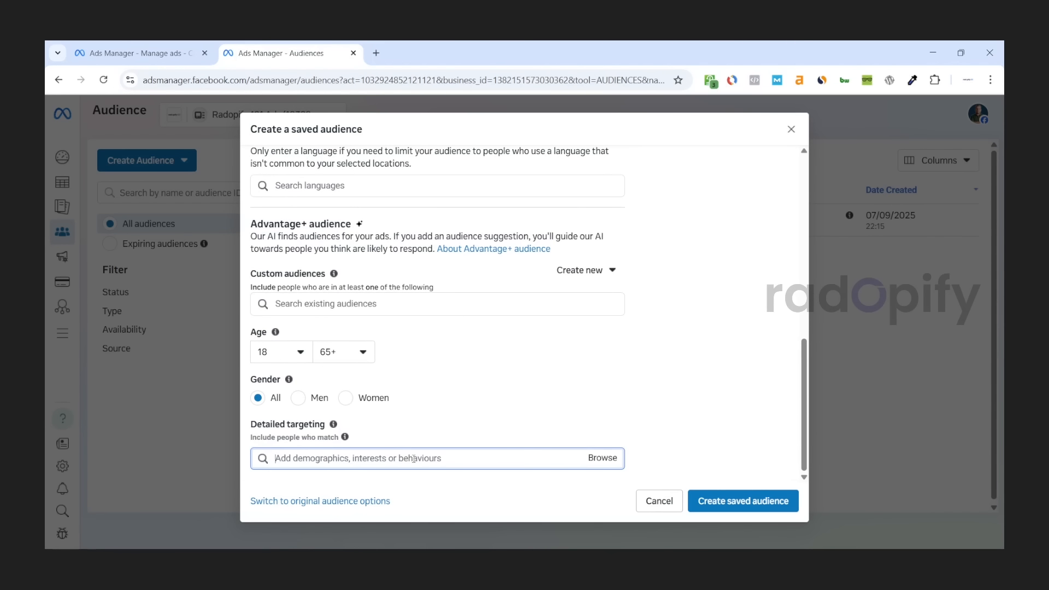
pyautogui.write('clothing')
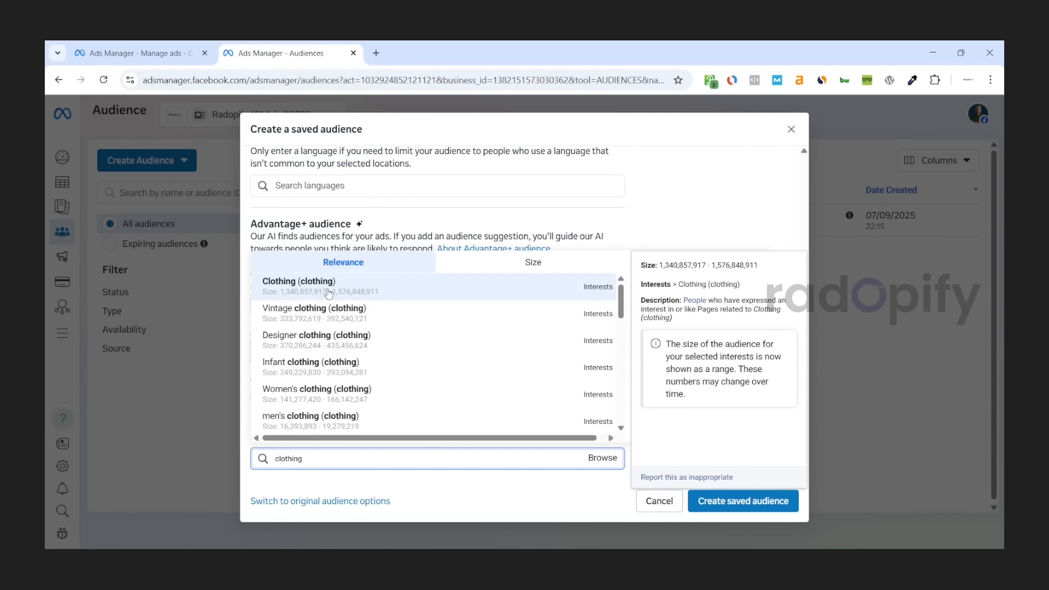
pyautogui.click(310, 298)
pyautogui.click(731, 510)
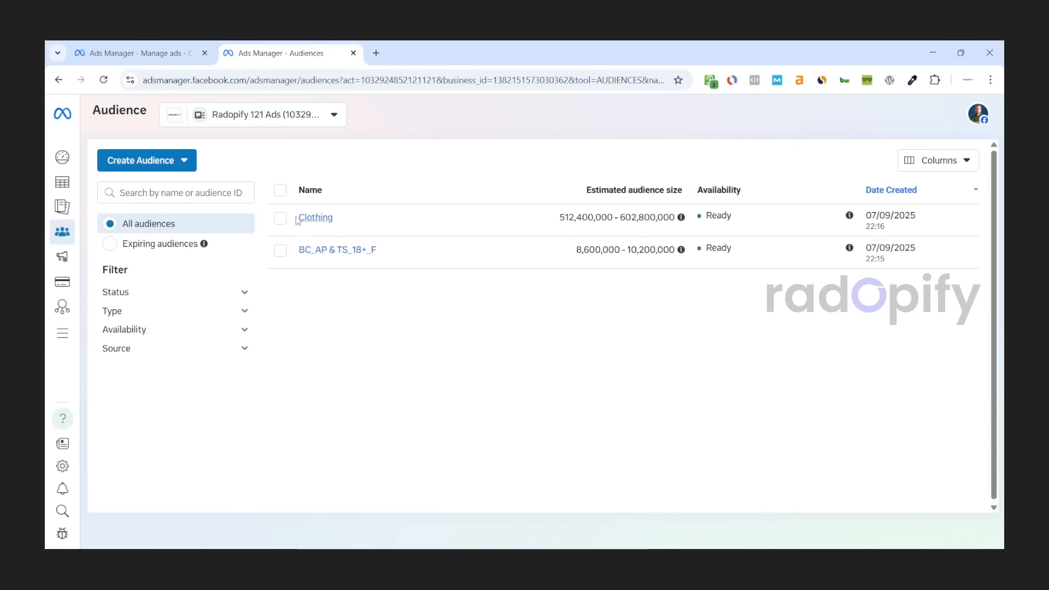
# Step: Start another saved audience and name it Footwear
pyautogui.click(185, 160)
pyautogui.click(159, 239)
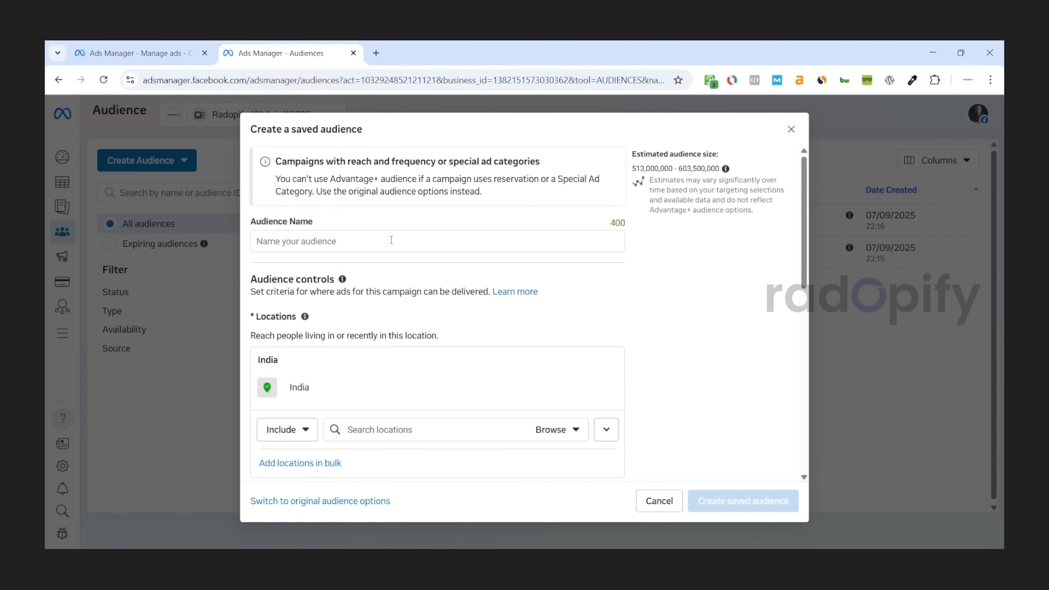
pyautogui.click(390, 236)
pyautogui.write('Footwear')
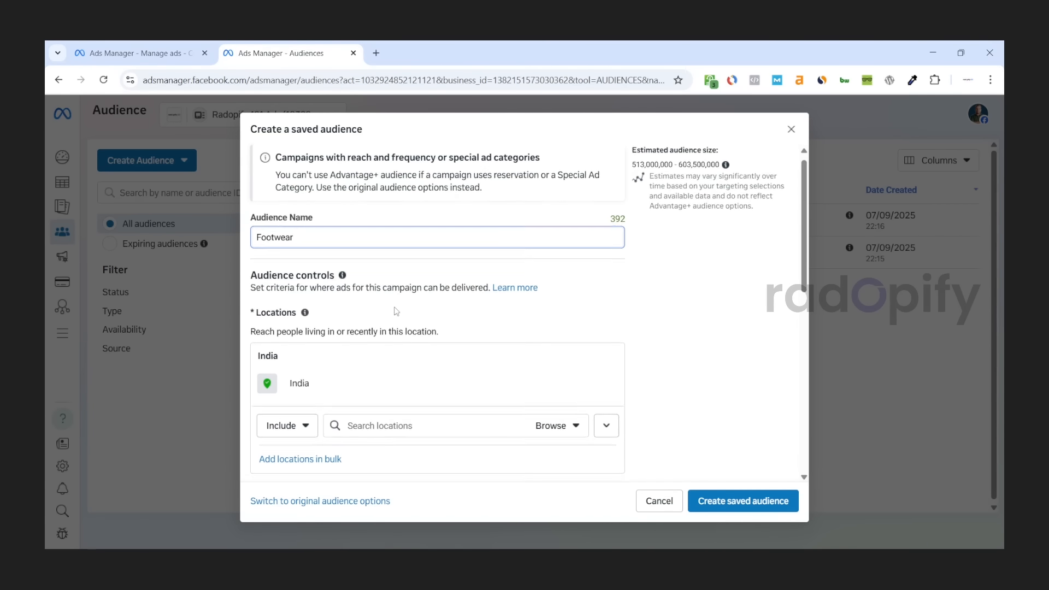
# Step: Search detailed targeting for footwear, choose a footwear interest and create the saved audience
pyautogui.scroll(-10, 396, 311)
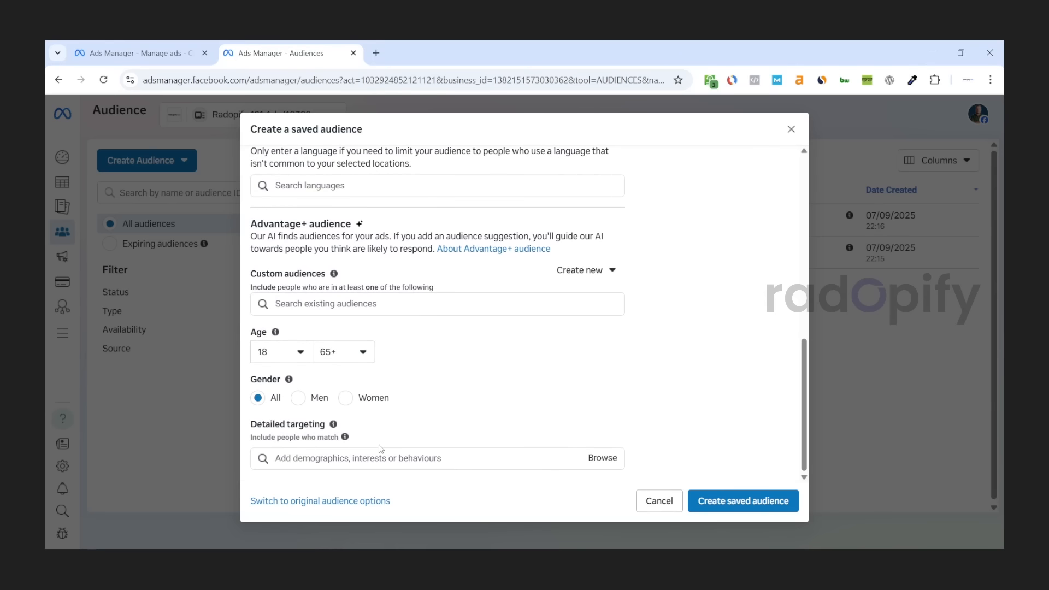
pyautogui.click(379, 457)
pyautogui.write('footwea')
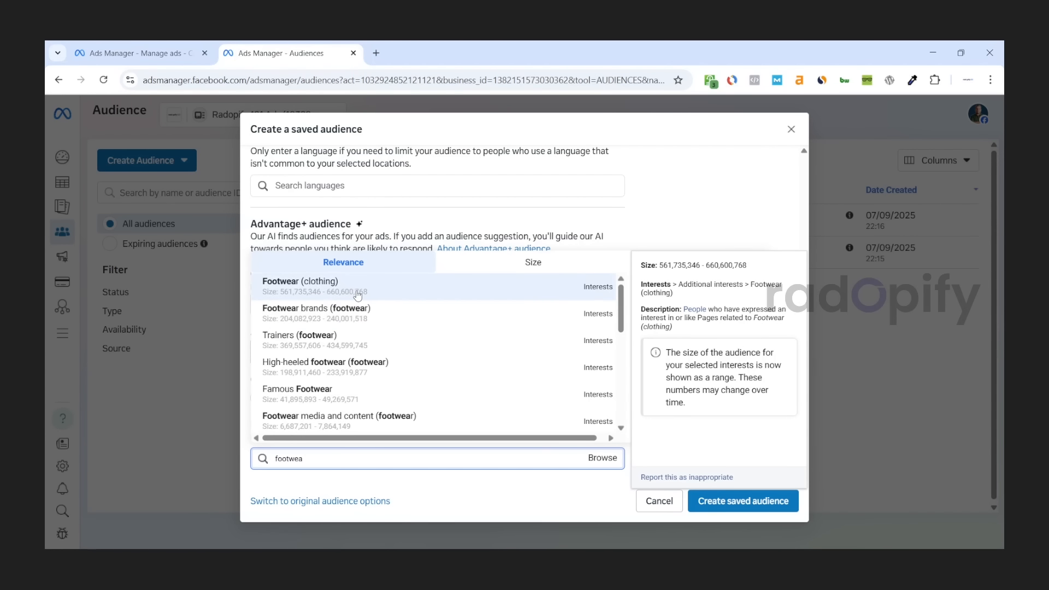
pyautogui.scroll(-1, 347, 375)
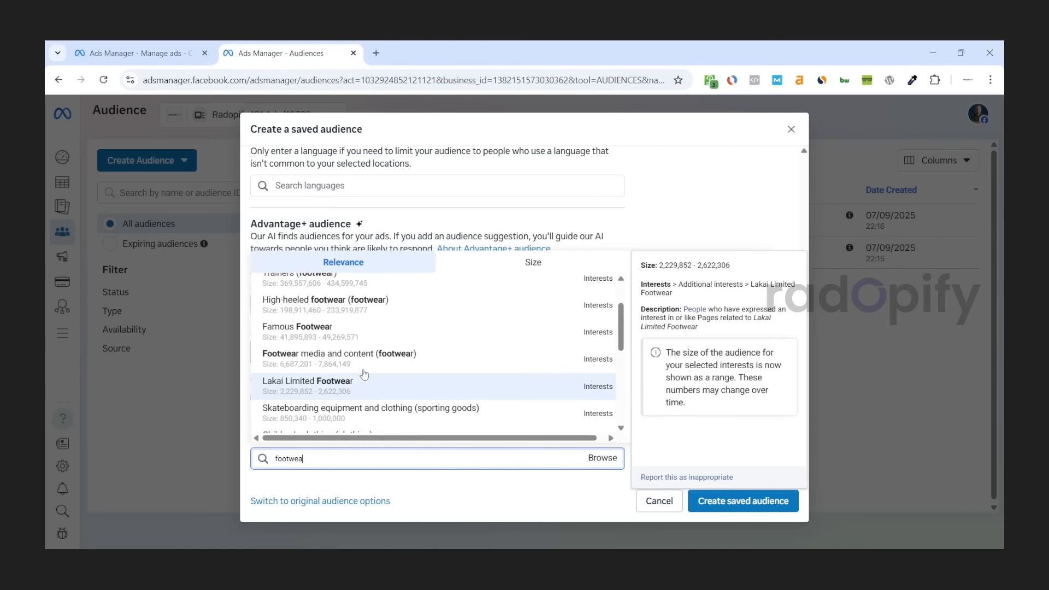
pyautogui.scroll(1, 377, 382)
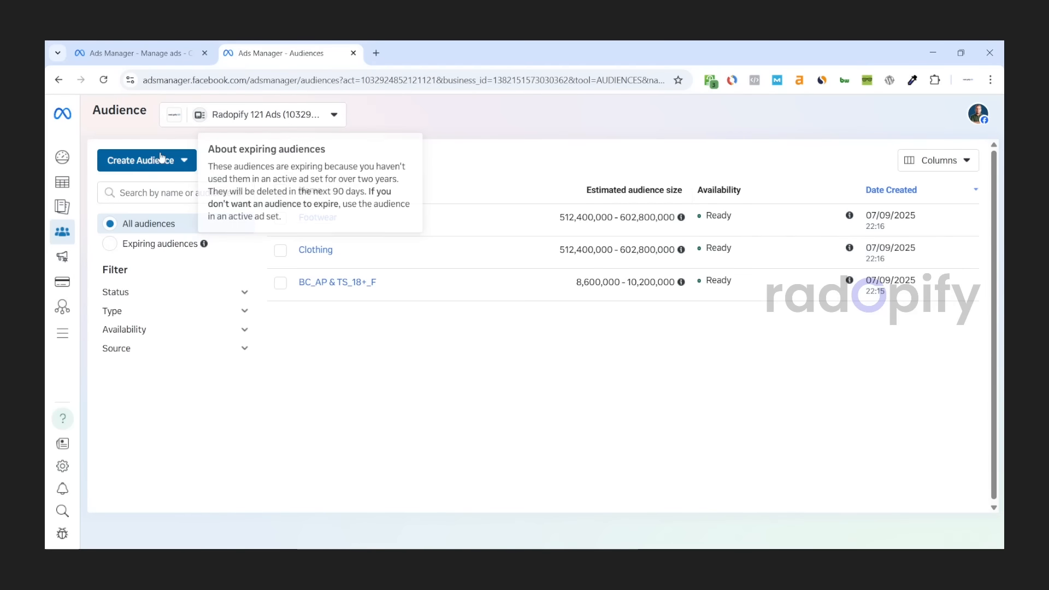
# Step: Start another saved audience and name it Smartphones
pyautogui.click(164, 160)
pyautogui.click(151, 241)
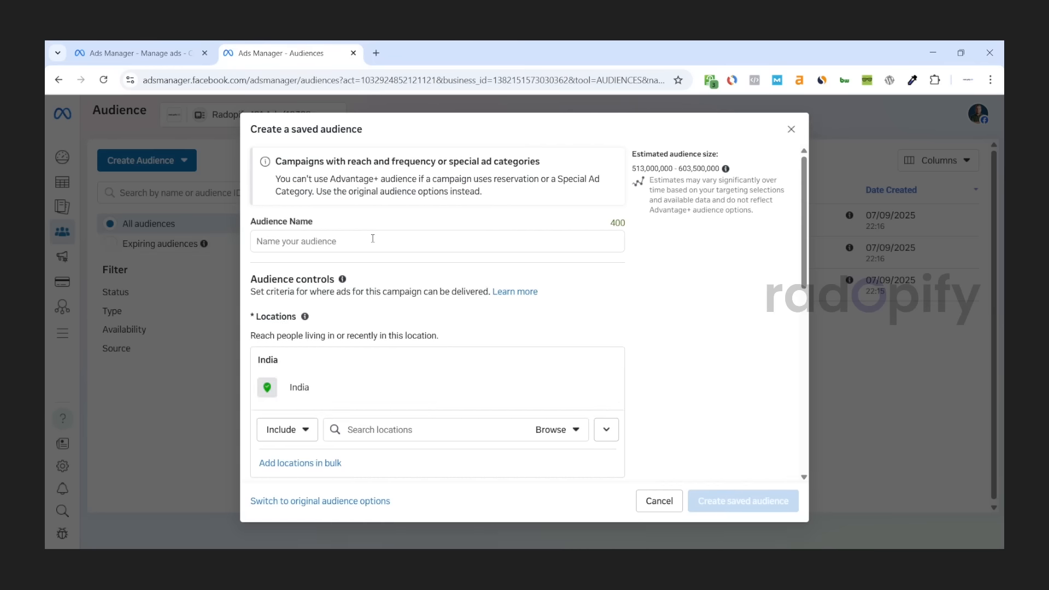
pyautogui.write('Je')
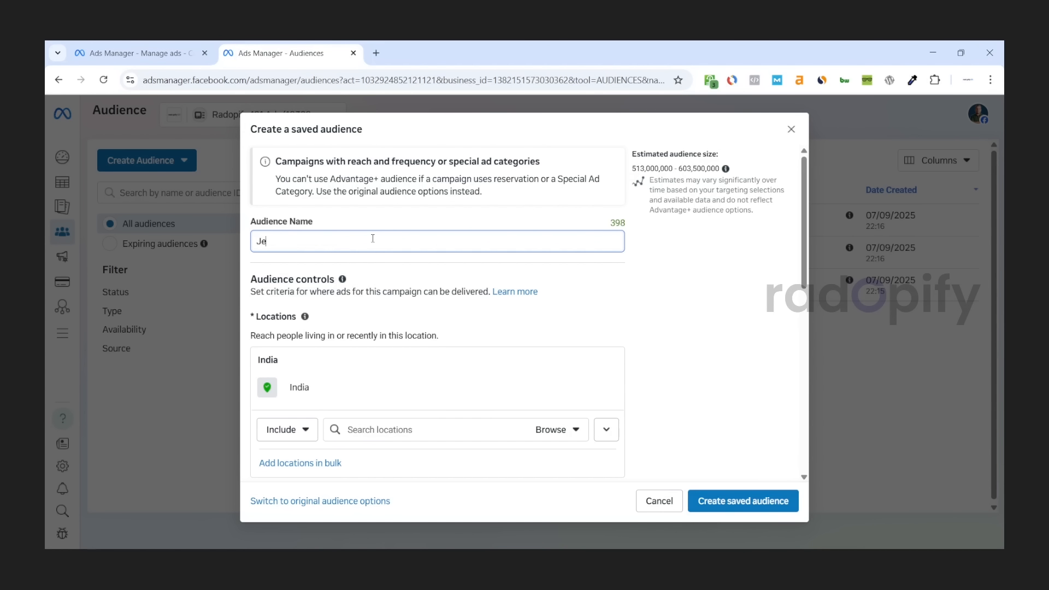
pyautogui.press('BackSpace')
pyautogui.press('BackSpace')
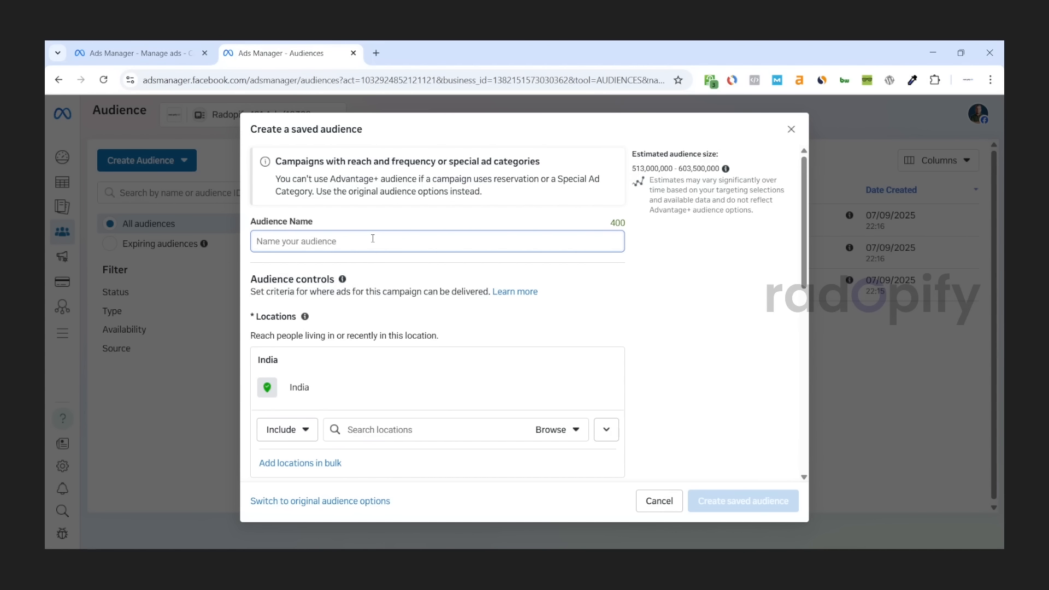
pyautogui.write('Smartpho')
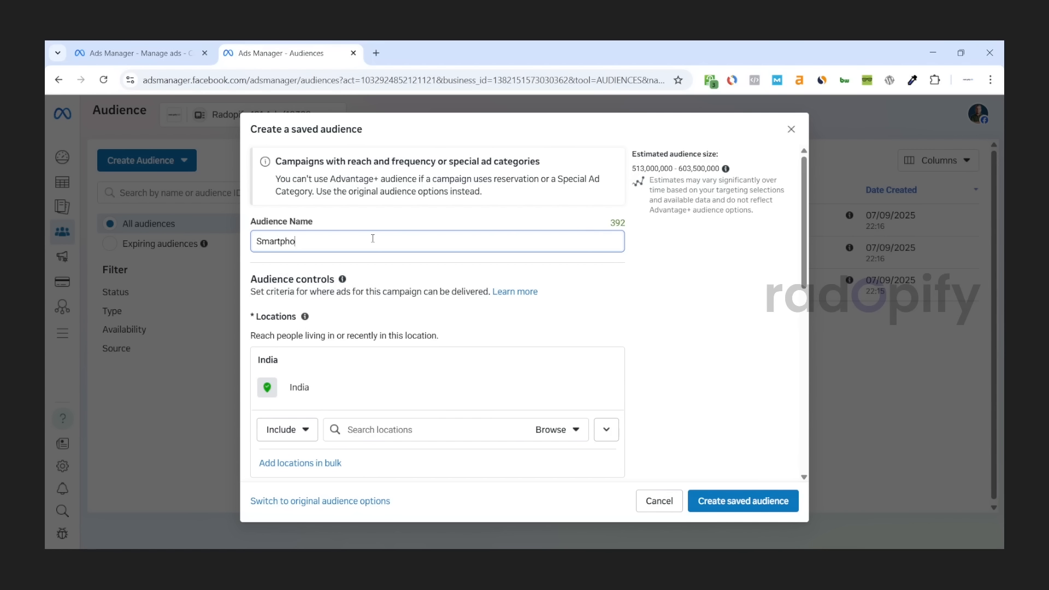
pyautogui.write('nes')
# Step: Add the Smartphones (consumer electronics) interest as detailed targeting and create the saved audience
pyautogui.scroll(-10, 372, 239)
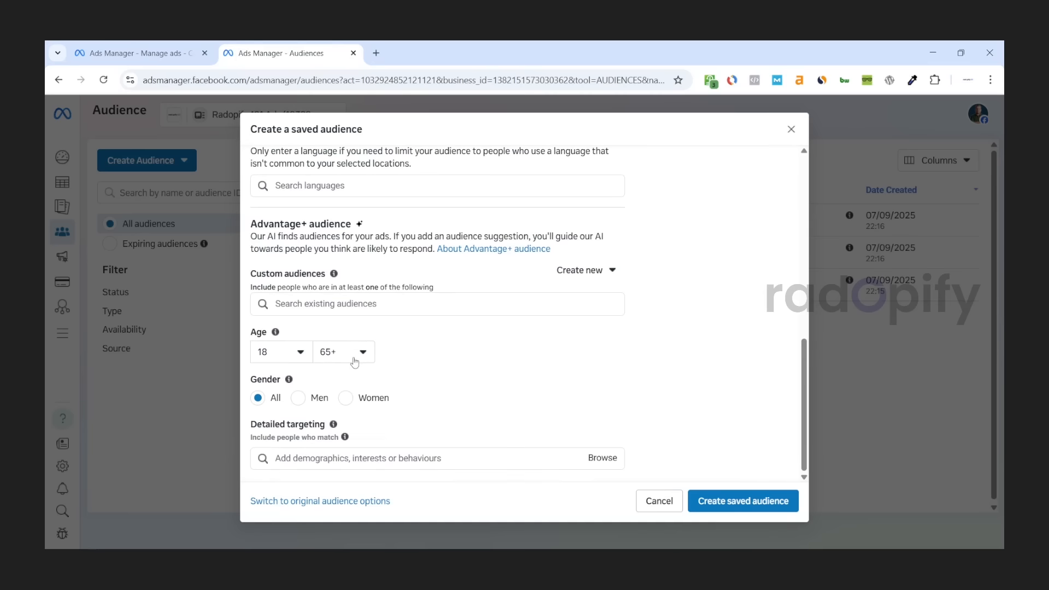
pyautogui.click(366, 458)
pyautogui.write('smart')
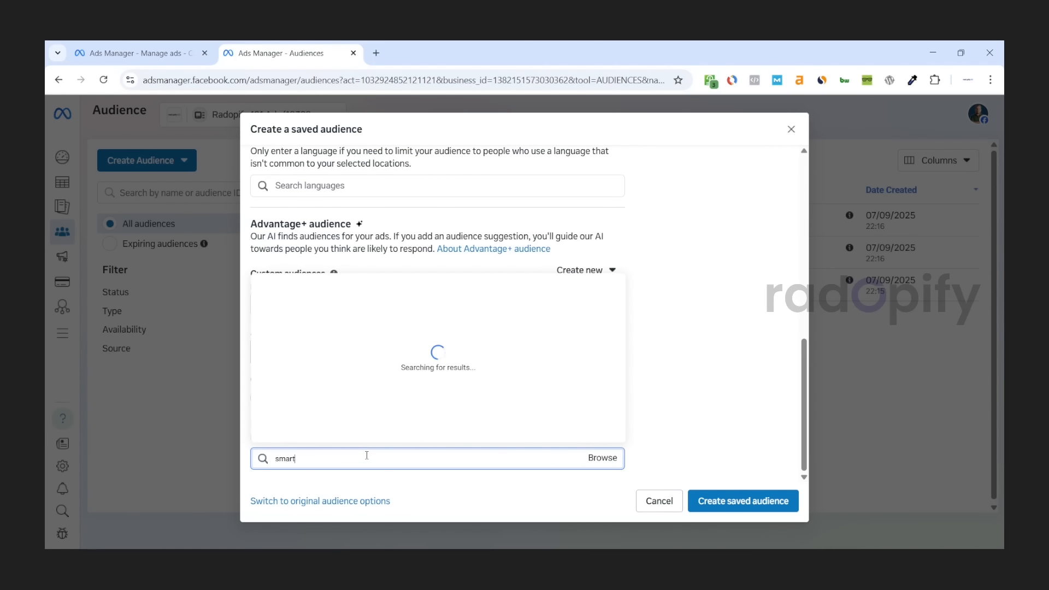
pyautogui.write('ph')
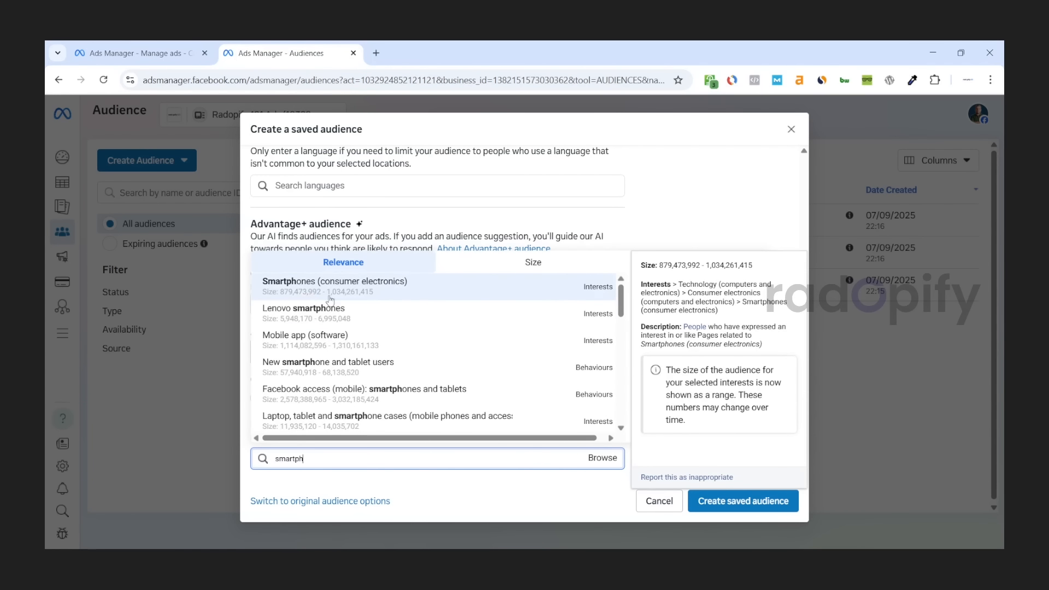
pyautogui.click(315, 295)
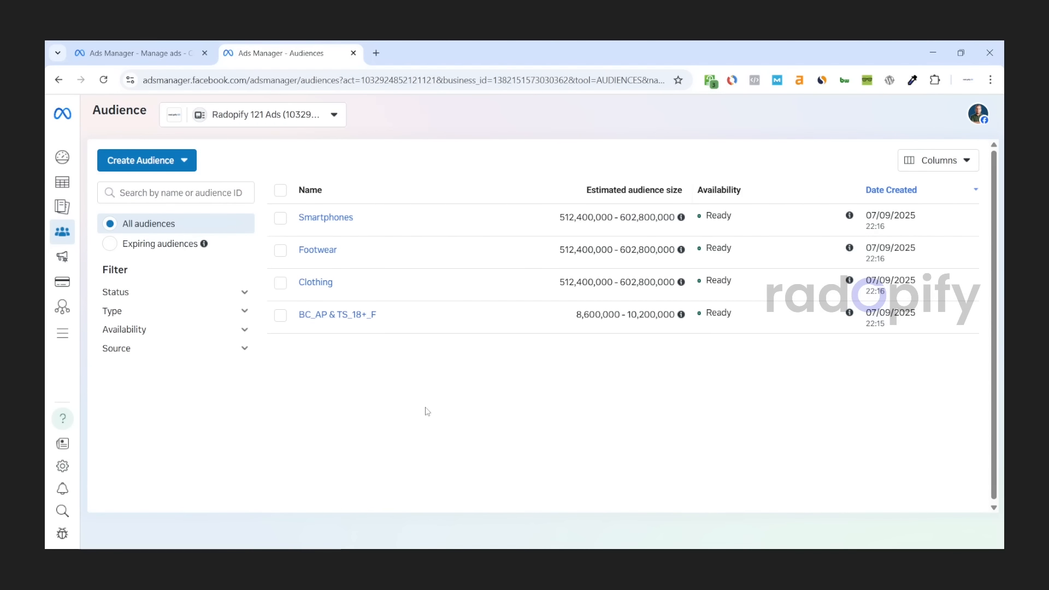
# Step: Select the Smartphones, Footwear and Clothing audiences and show their audience overlap, with Smartphones as the selected audience
pyautogui.click(282, 218)
pyautogui.click(281, 250)
pyautogui.click(280, 283)
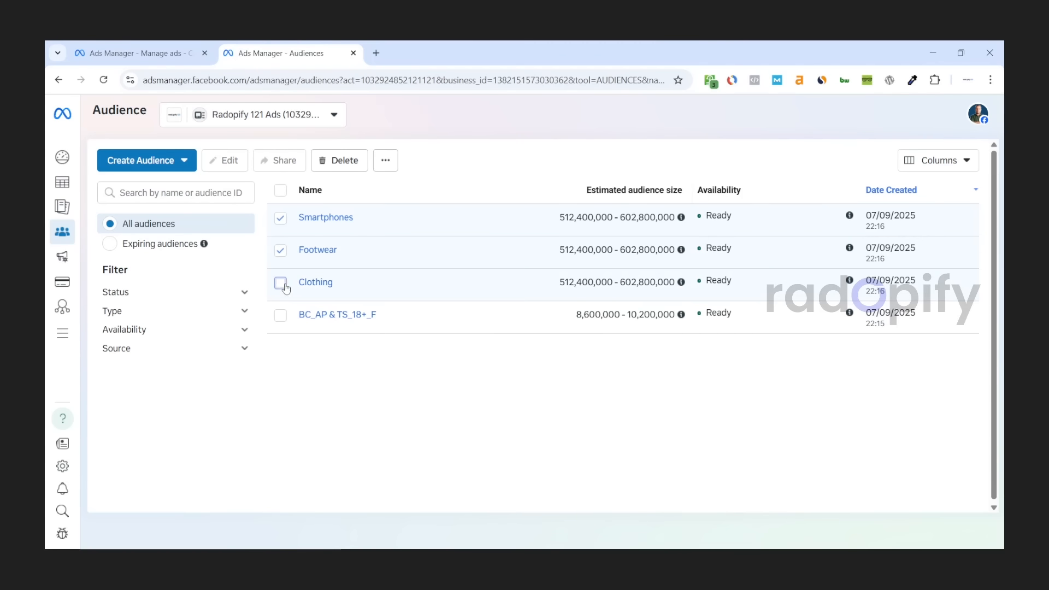
pyautogui.click(385, 160)
pyautogui.click(393, 251)
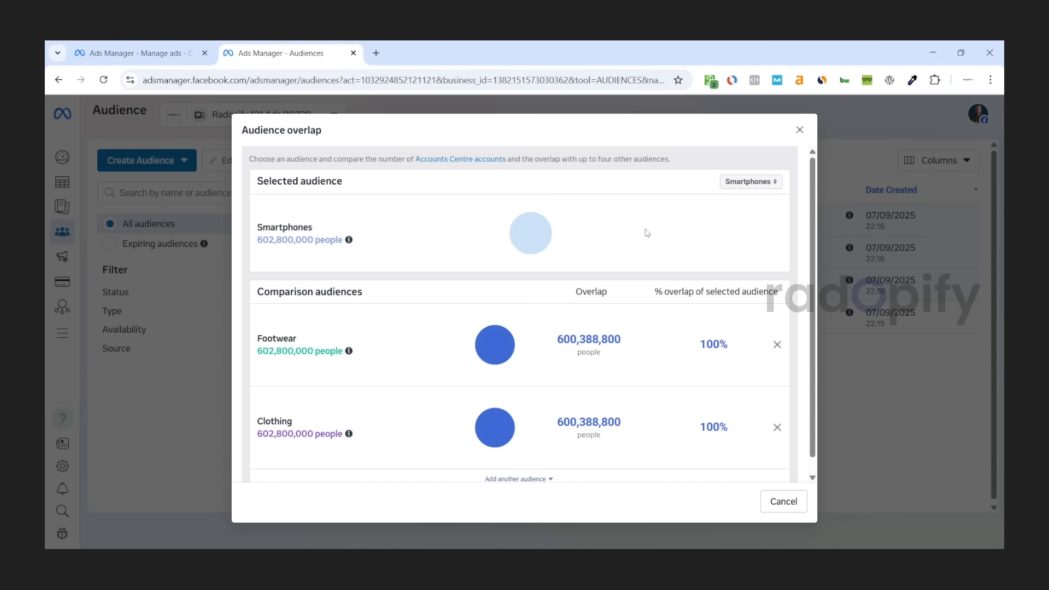
pyautogui.click(724, 181)
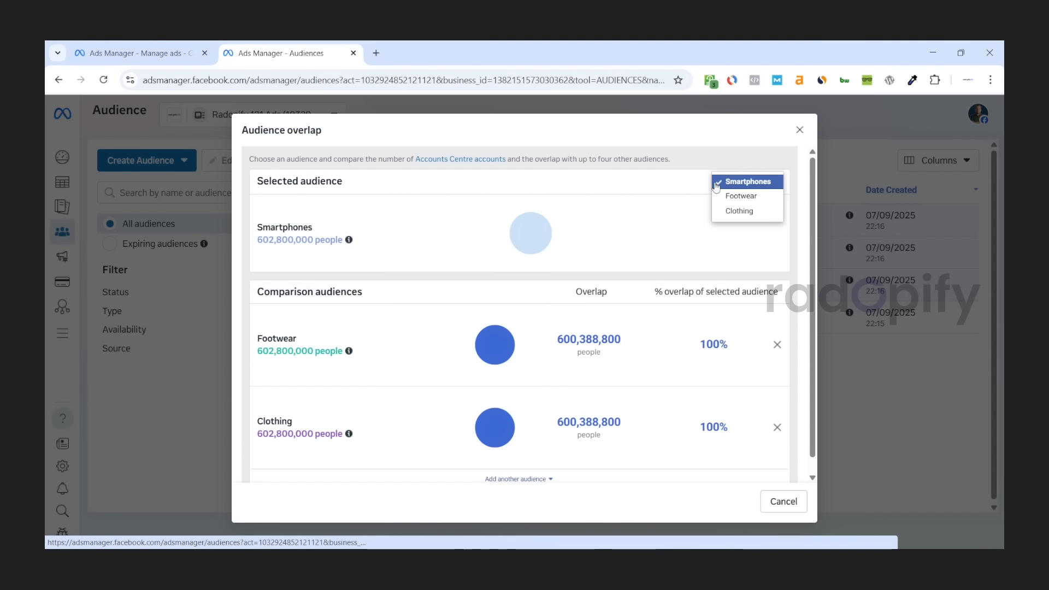
pyautogui.click(716, 186)
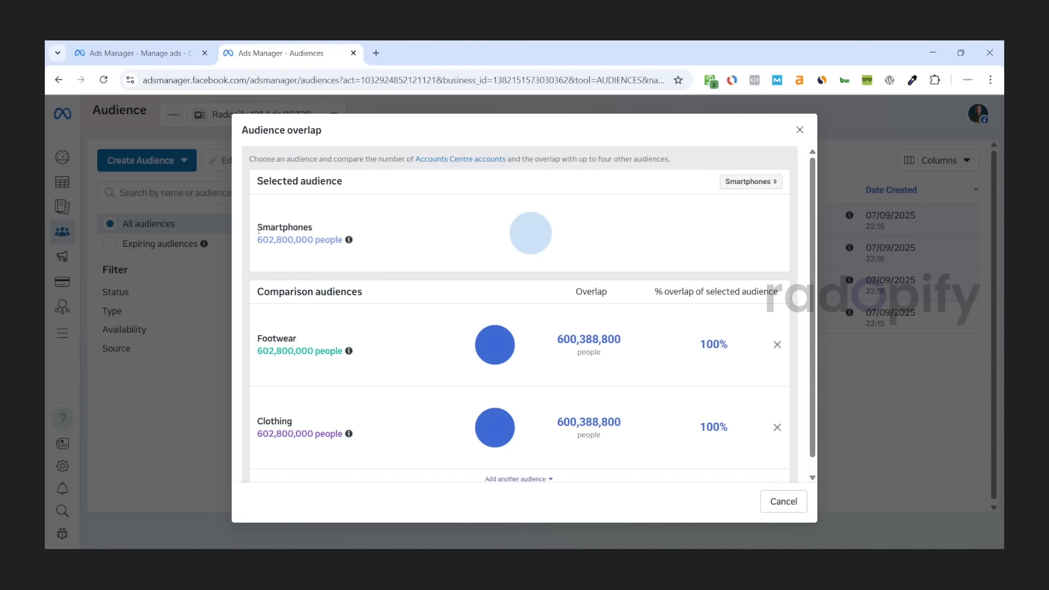
# Step: Examine the audience sizes of Smartphones, Footwear and Clothing in the overlap comparison
pyautogui.moveTo(257, 231); pyautogui.dragTo(317, 229)
pyautogui.click(321, 232)
pyautogui.click(324, 229)
pyautogui.tripleClick(259, 244)
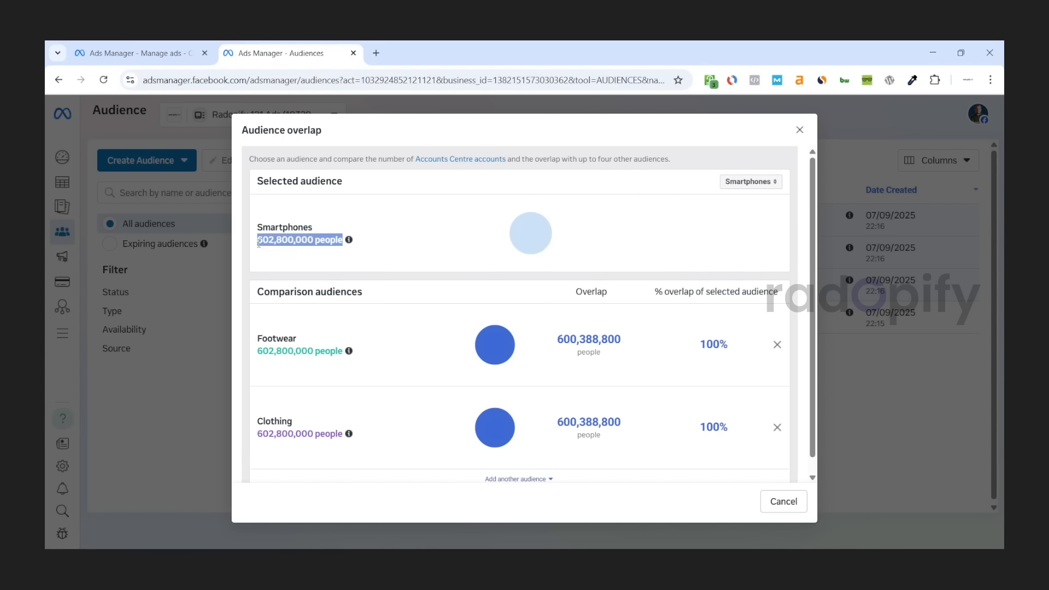
pyautogui.moveTo(259, 244); pyautogui.dragTo(277, 247)
pyautogui.click(286, 260)
pyautogui.click(289, 267)
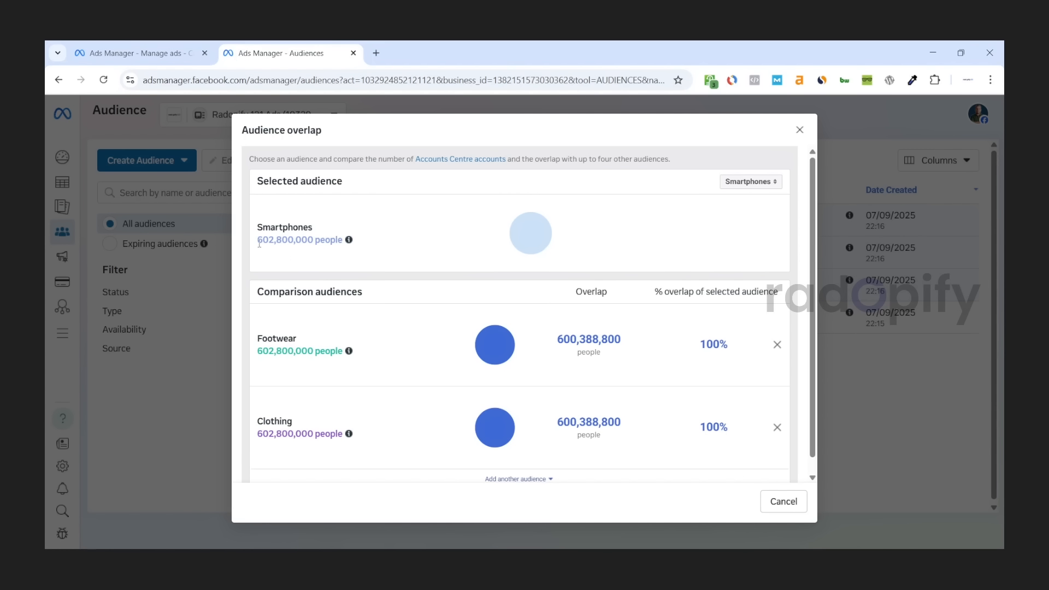
pyautogui.moveTo(258, 239); pyautogui.dragTo(313, 241)
pyautogui.moveTo(258, 351); pyautogui.dragTo(314, 351)
pyautogui.moveTo(257, 434); pyautogui.dragTo(313, 434)
pyautogui.click(309, 242)
pyautogui.moveTo(343, 241); pyautogui.dragTo(300, 244)
pyautogui.click(300, 263)
# Step: Examine how much of the Smartphones audience overlaps with the Footwear and Clothing comparison audiences
pyautogui.moveTo(699, 344); pyautogui.dragTo(730, 345)
pyautogui.moveTo(690, 431); pyautogui.dragTo(733, 433)
pyautogui.click(709, 378)
pyautogui.moveTo(701, 340); pyautogui.dragTo(751, 428)
pyautogui.click(723, 352)
pyautogui.moveTo(255, 230); pyautogui.dragTo(326, 250)
pyautogui.click(264, 323)
pyautogui.moveTo(257, 340); pyautogui.dragTo(311, 341)
pyautogui.moveTo(258, 422); pyautogui.dragTo(302, 425)
pyautogui.click(320, 281)
pyautogui.moveTo(259, 230); pyautogui.dragTo(340, 229)
pyautogui.moveTo(258, 340); pyautogui.dragTo(306, 342)
pyautogui.moveTo(257, 423); pyautogui.dragTo(311, 426)
pyautogui.click(356, 406)
# Step: Close the overlap comparison and delete the Smartphones, Footwear and Clothing saved audiences
pyautogui.click(799, 130)
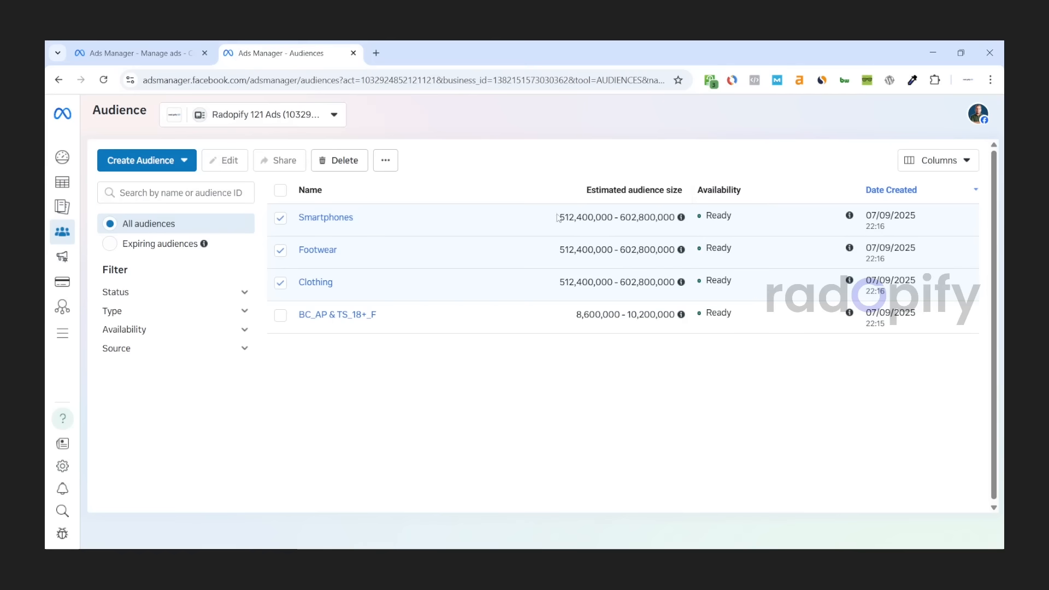
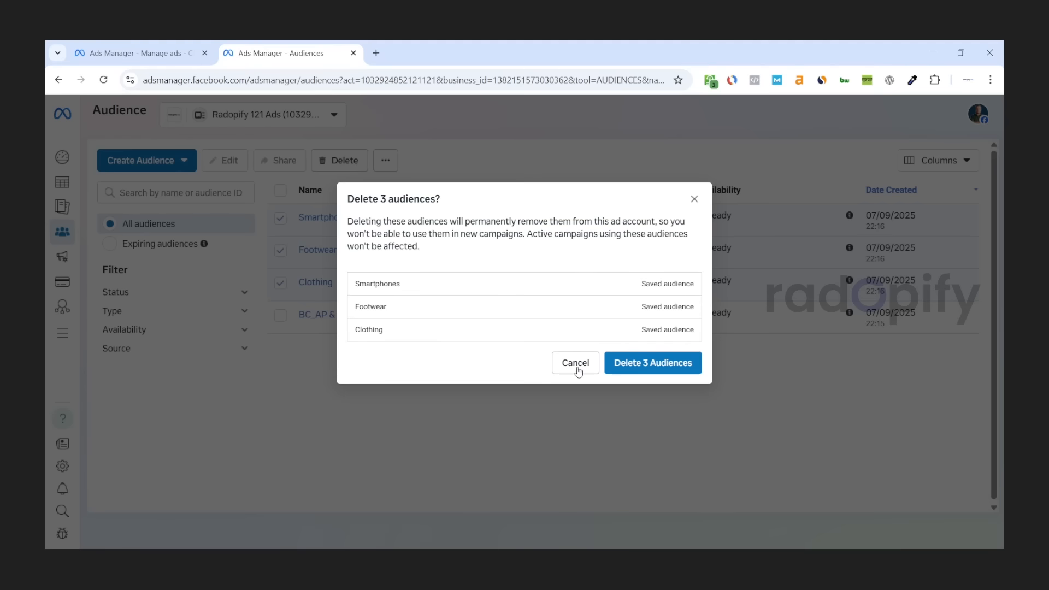
pyautogui.click(622, 363)
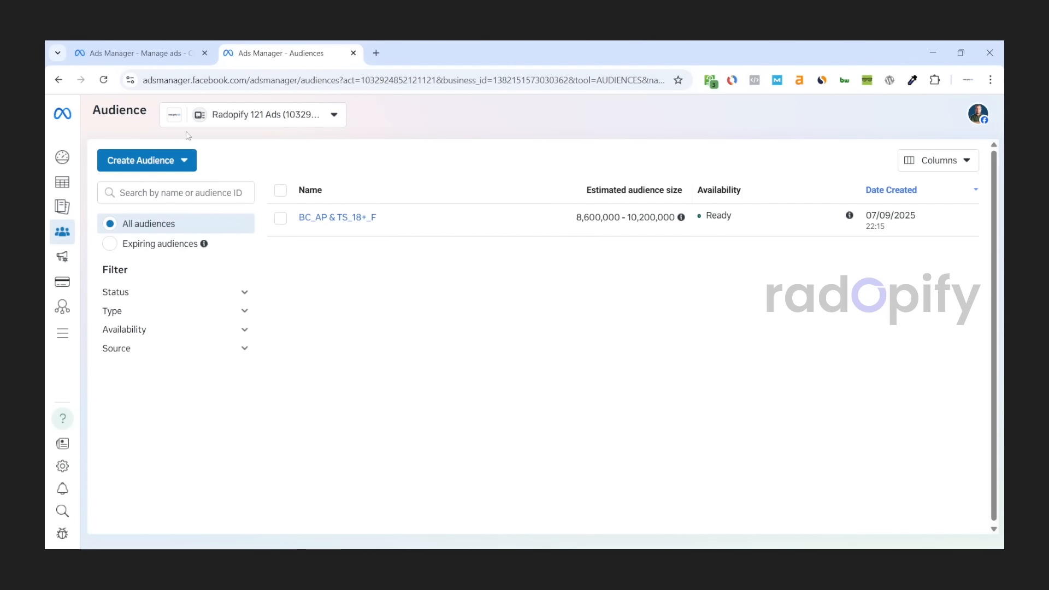
# Step: Return to the campaigns page, start a new auction campaign and choose the Sales objective
pyautogui.click(133, 53)
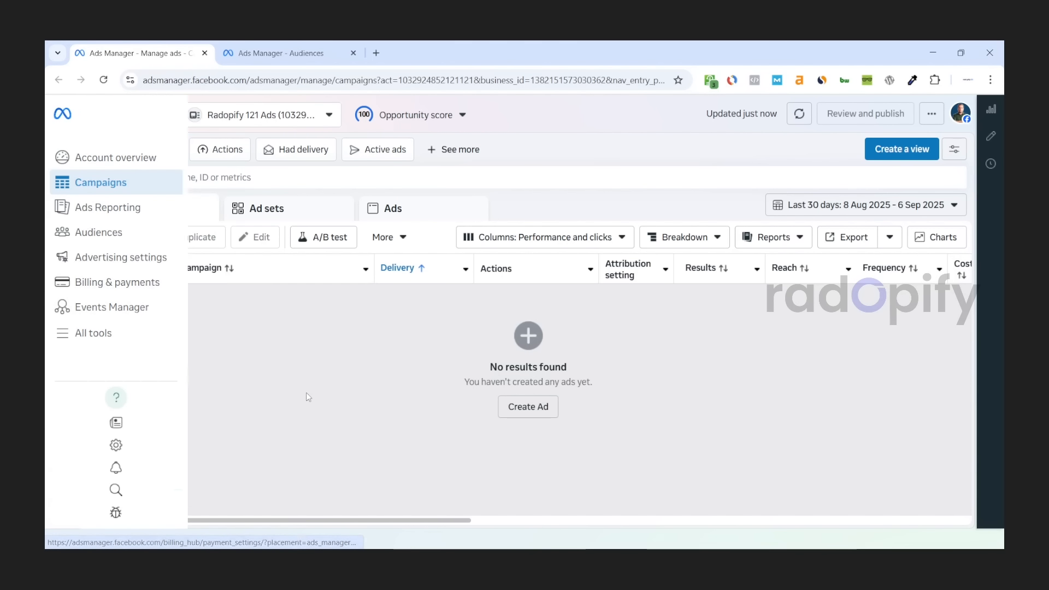
pyautogui.click(125, 238)
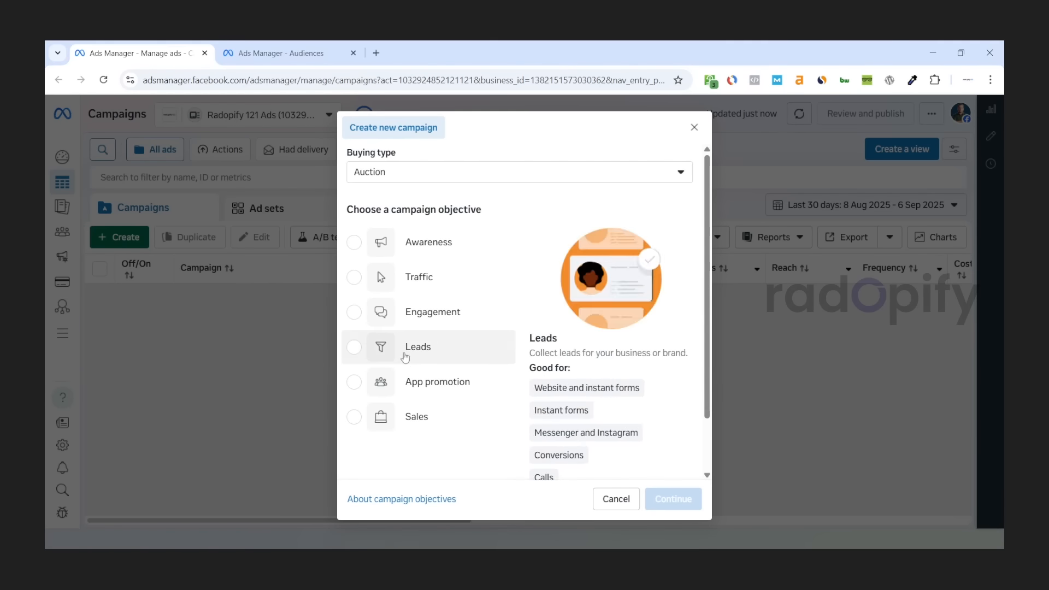
pyautogui.click(401, 342)
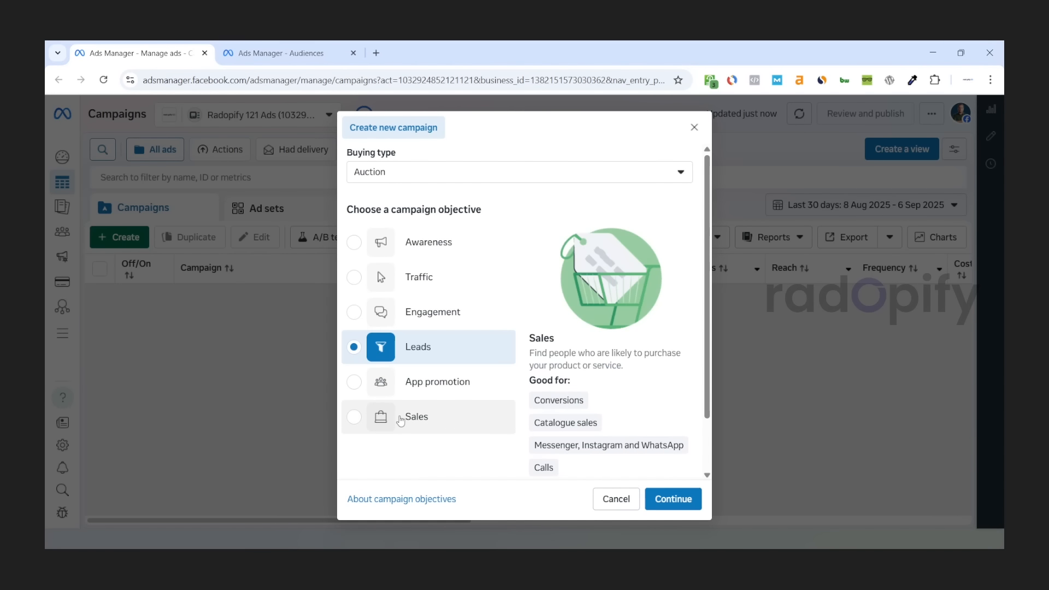
pyautogui.click(416, 417)
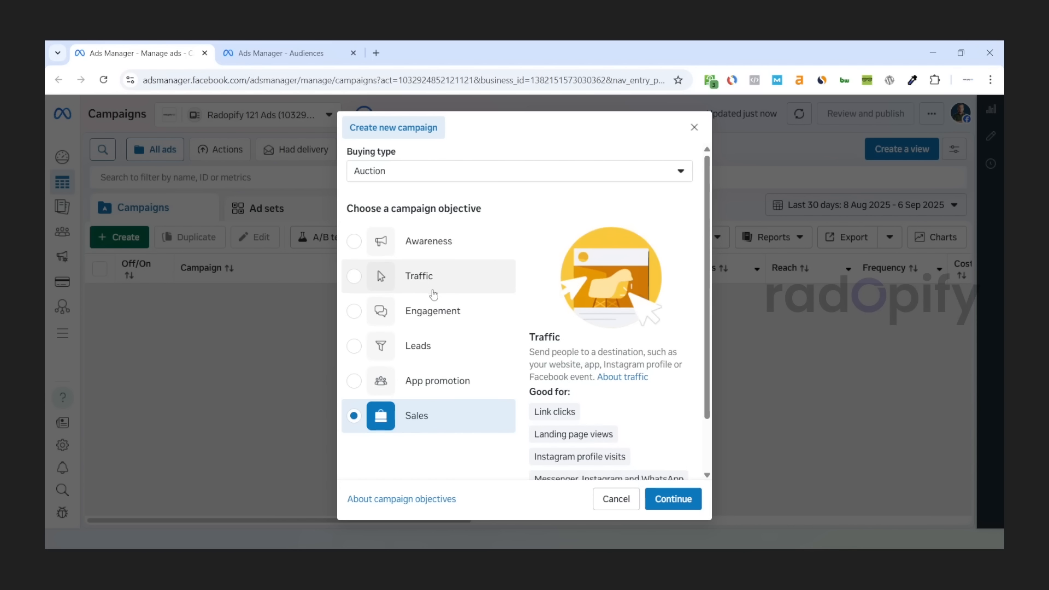
# Step: Compare which messaging destinations the Leads and Sales objectives support, keeping Sales as the chosen objective
pyautogui.scroll(-2, 434, 295)
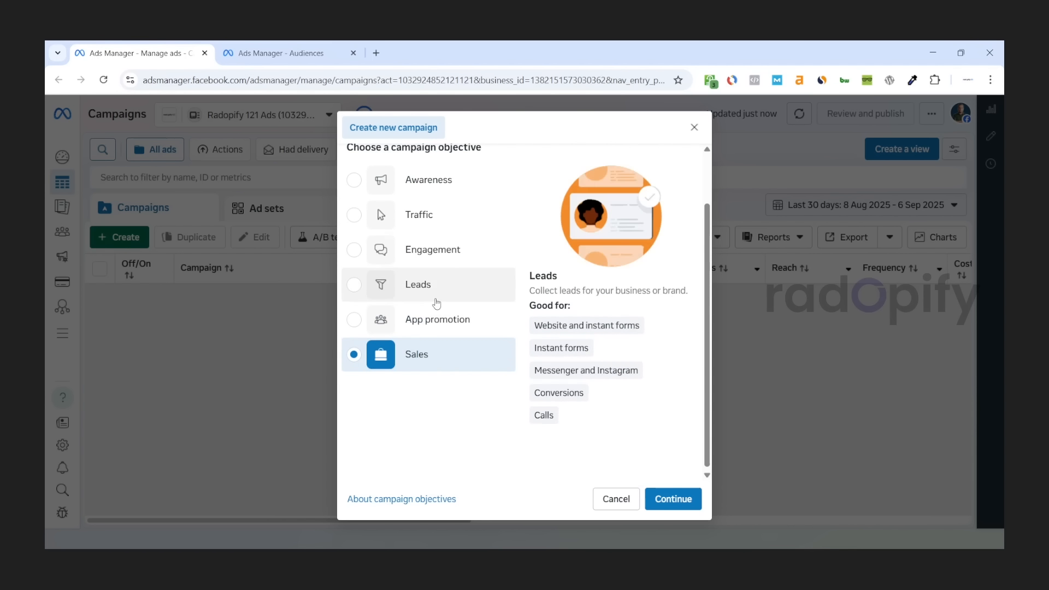
pyautogui.click(436, 295)
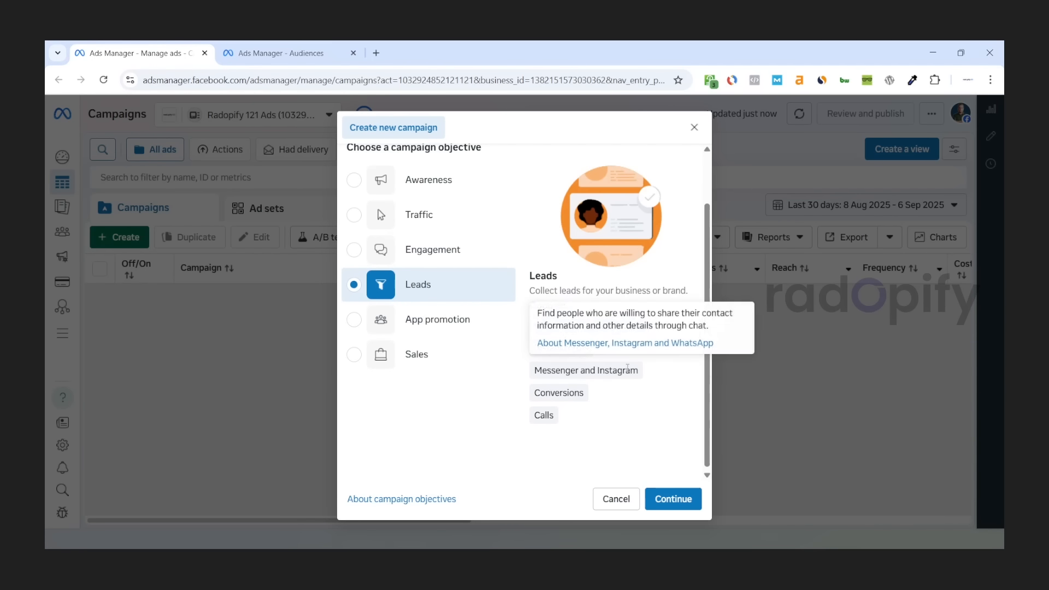
pyautogui.scroll(1, 474, 394)
pyautogui.scroll(1, 475, 401)
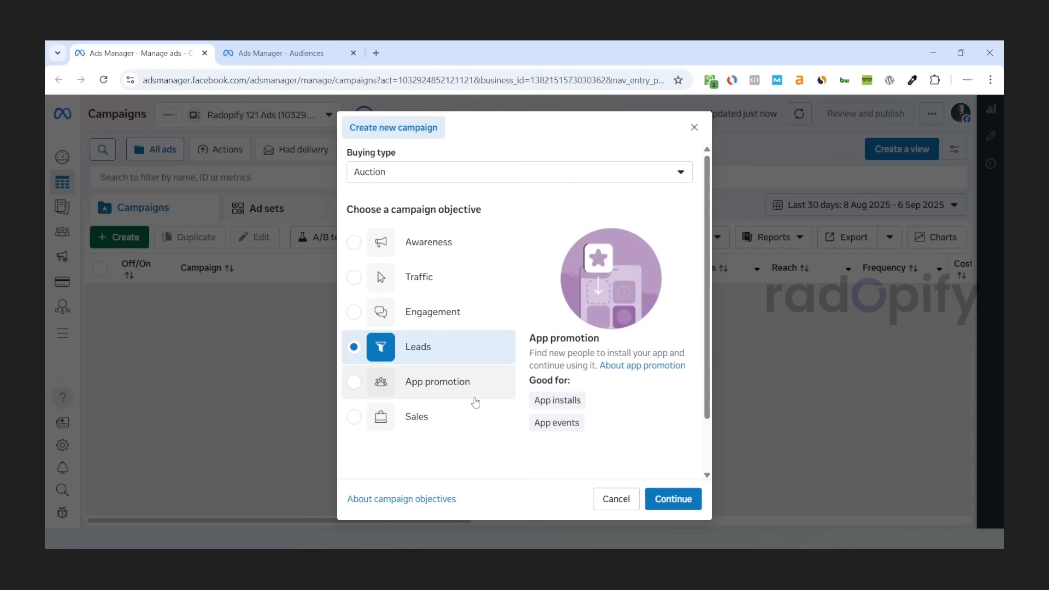
pyautogui.scroll(-2, 470, 391)
pyautogui.moveTo(593, 373)
pyautogui.moveTo(594, 372); pyautogui.dragTo(596, 385)
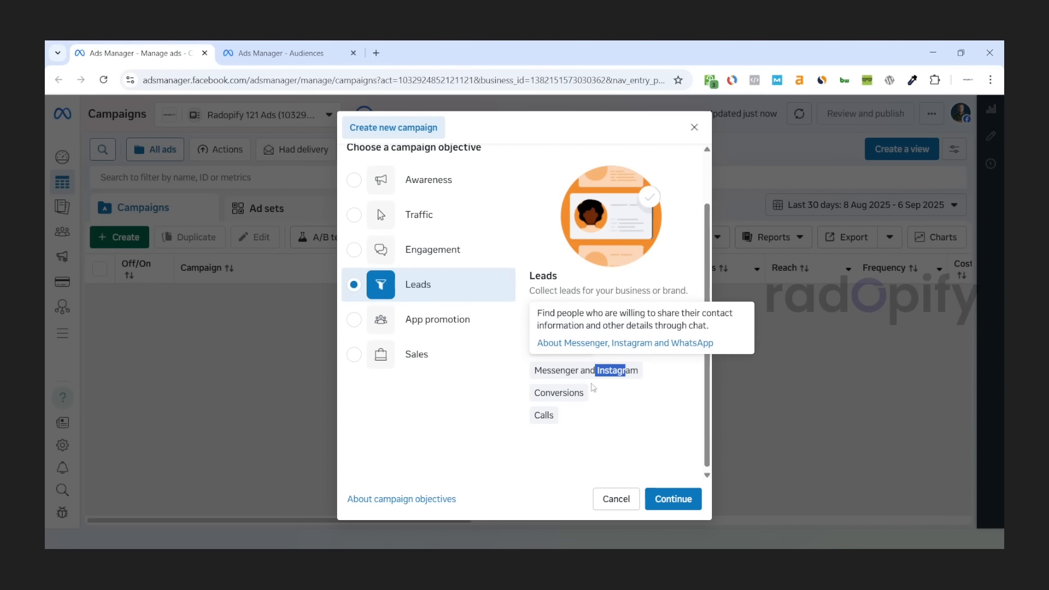
pyautogui.click(426, 358)
pyautogui.moveTo(542, 378)
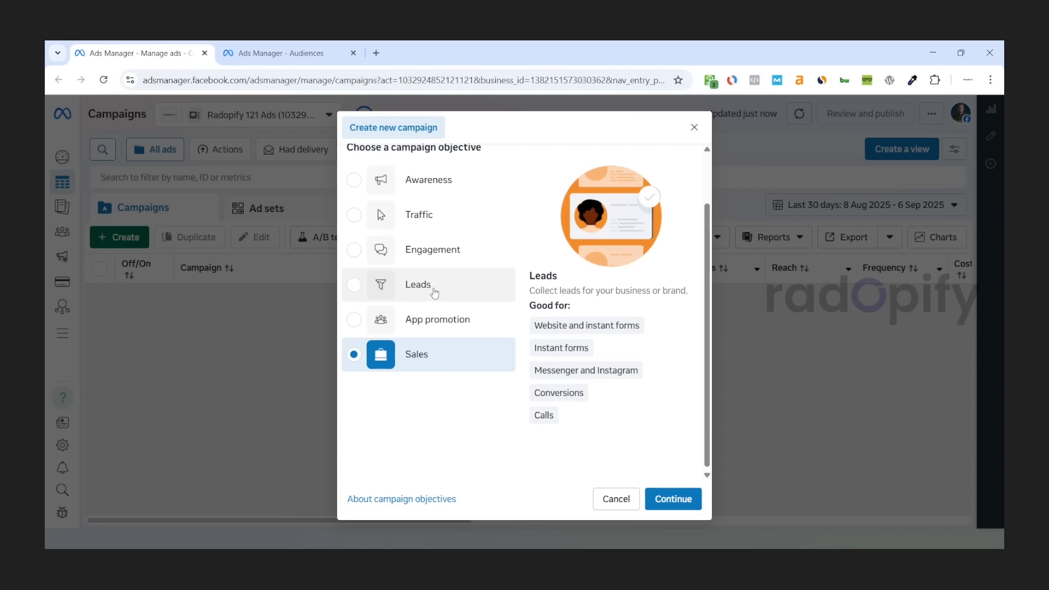
pyautogui.click(456, 297)
pyautogui.moveTo(534, 377)
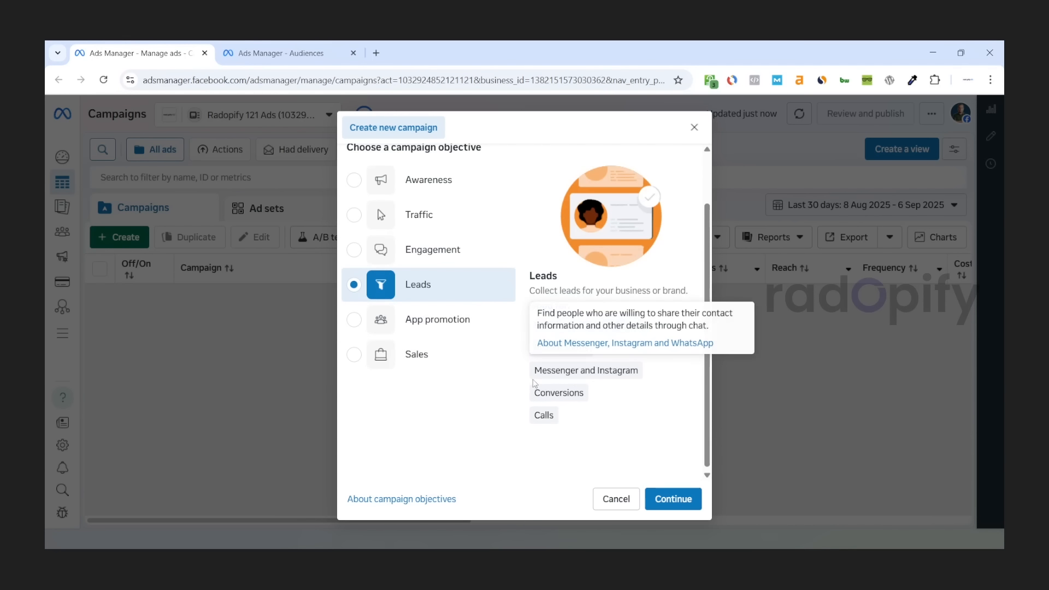
pyautogui.click(402, 359)
pyautogui.moveTo(615, 391)
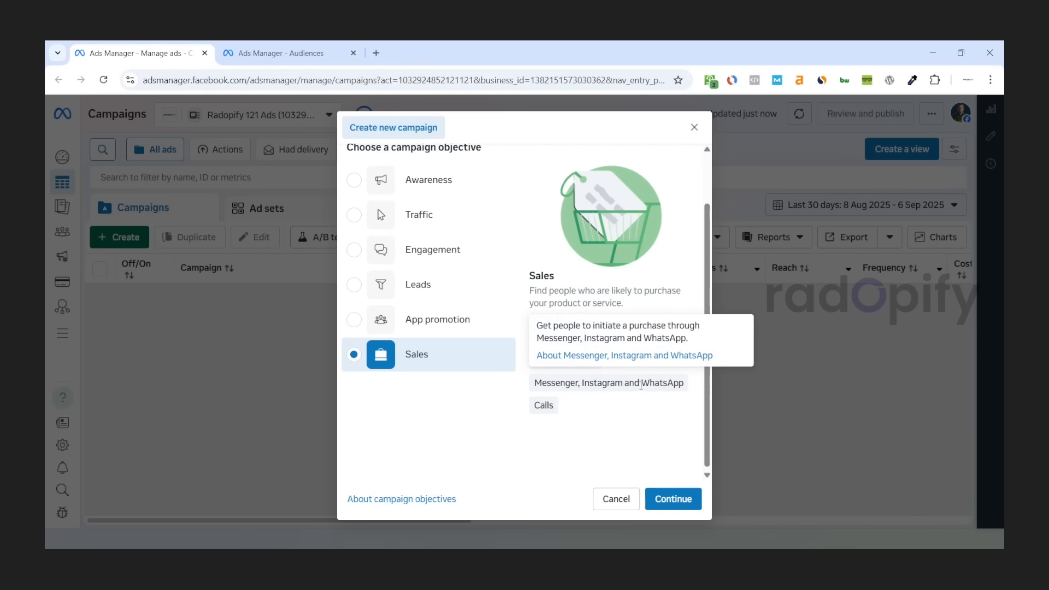
pyautogui.moveTo(641, 386); pyautogui.dragTo(683, 387)
pyautogui.click(683, 387)
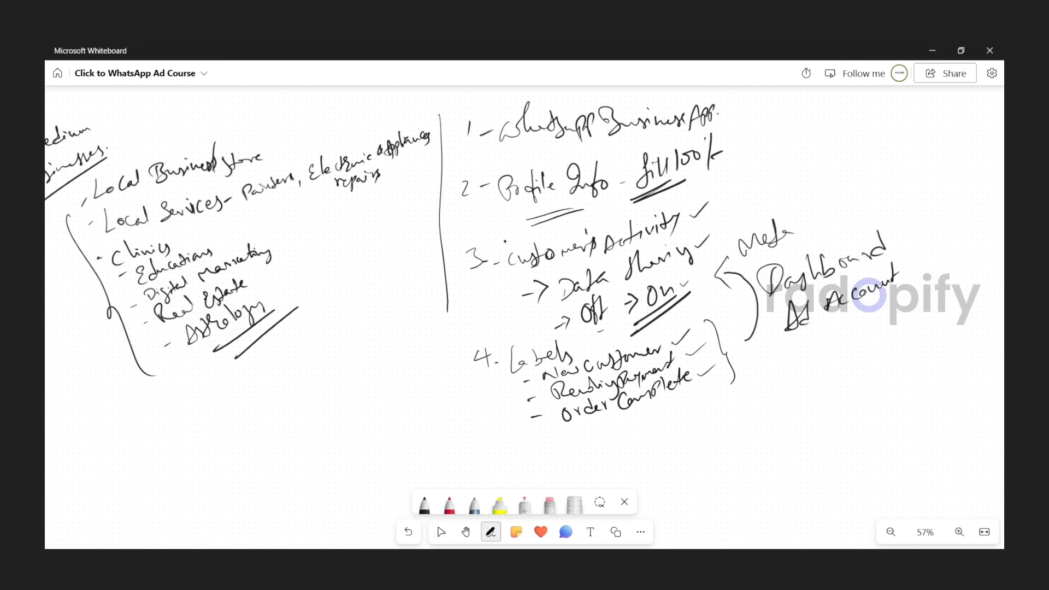
# Step: Switch to Microsoft Whiteboard and review the course notes on customer activity and data sharing
pyautogui.moveTo(505, 240)
pyautogui.mouseDown()
pyautogui.moveTo(522, 309)
pyautogui.moveTo(554, 331)
pyautogui.mouseUp()
pyautogui.click(440, 530)
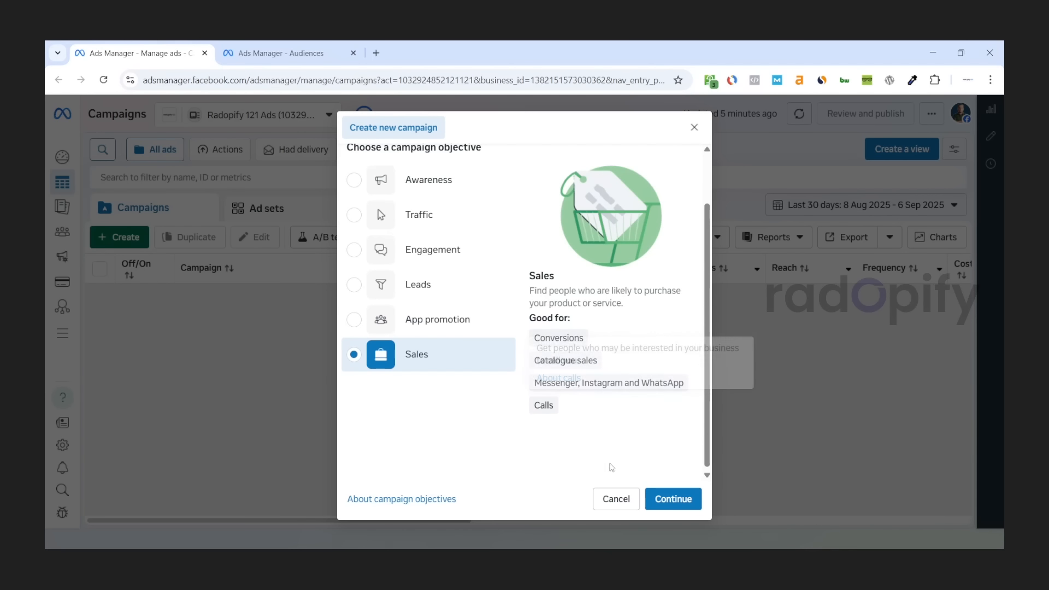
# Step: Return to Ads Manager, continue with the Sales objective and replace the default campaign name with "hhn"
pyautogui.click(671, 501)
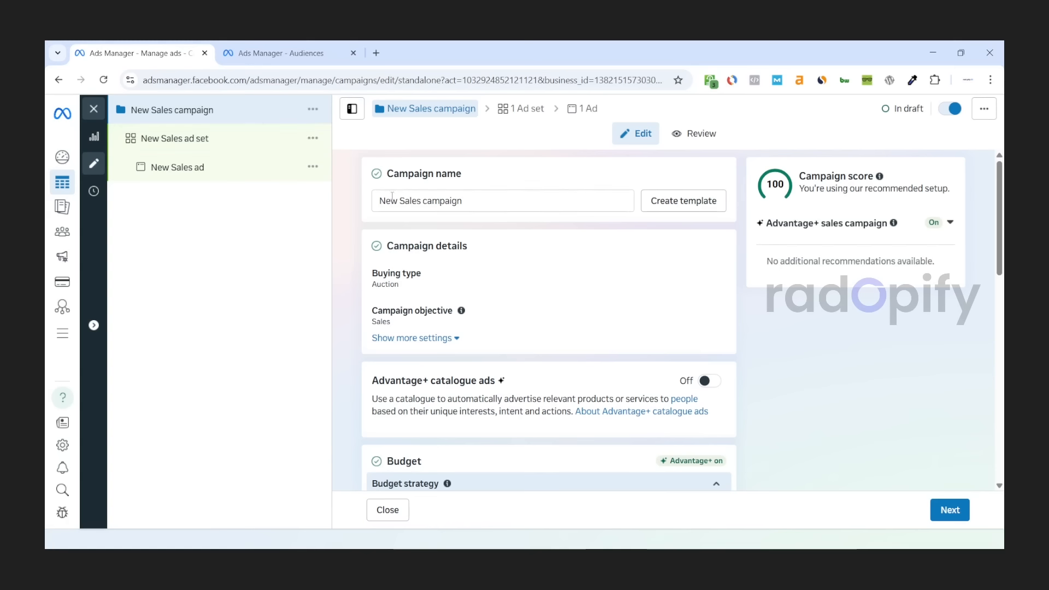
pyautogui.moveTo(377, 201); pyautogui.dragTo(476, 202)
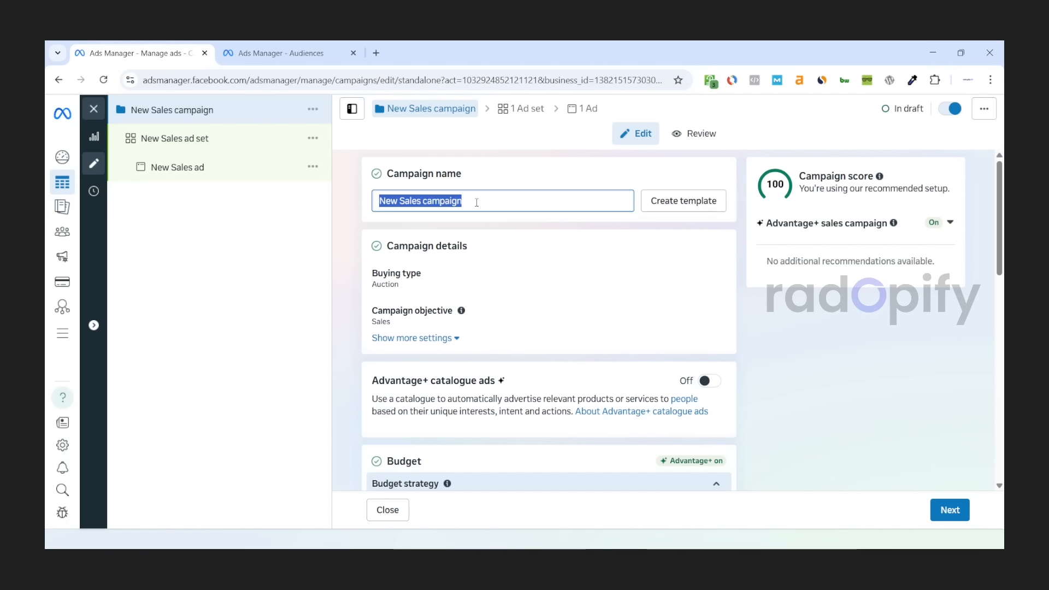
pyautogui.press('BackSpace')
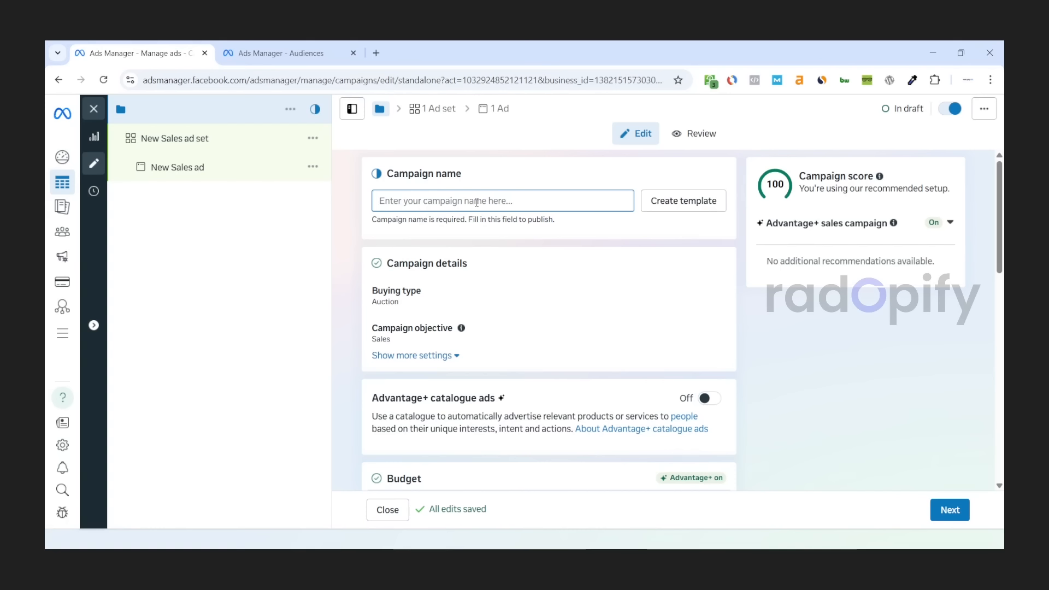
pyautogui.write('hhn')
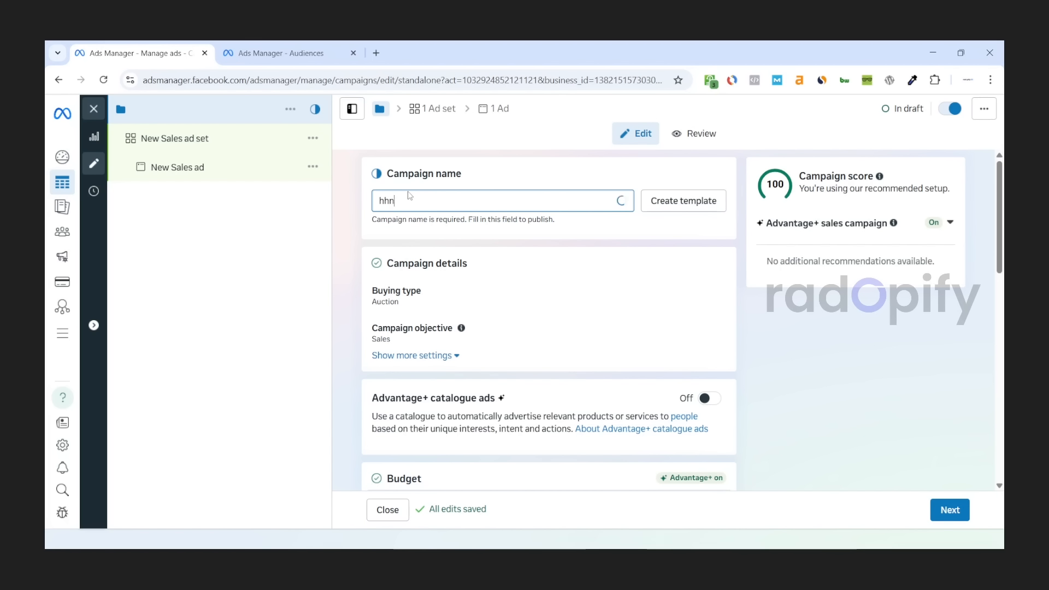
# Step: Close the campaign editor and look through the draft's ad set and ad levels, ending at the campaign level
pyautogui.click(94, 108)
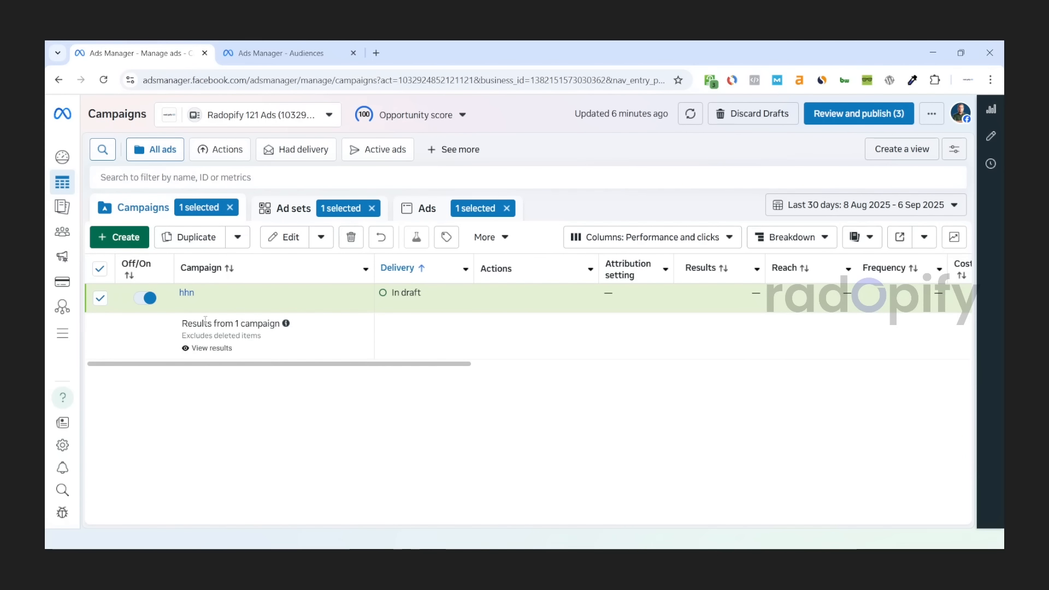
pyautogui.click(287, 208)
pyautogui.click(426, 208)
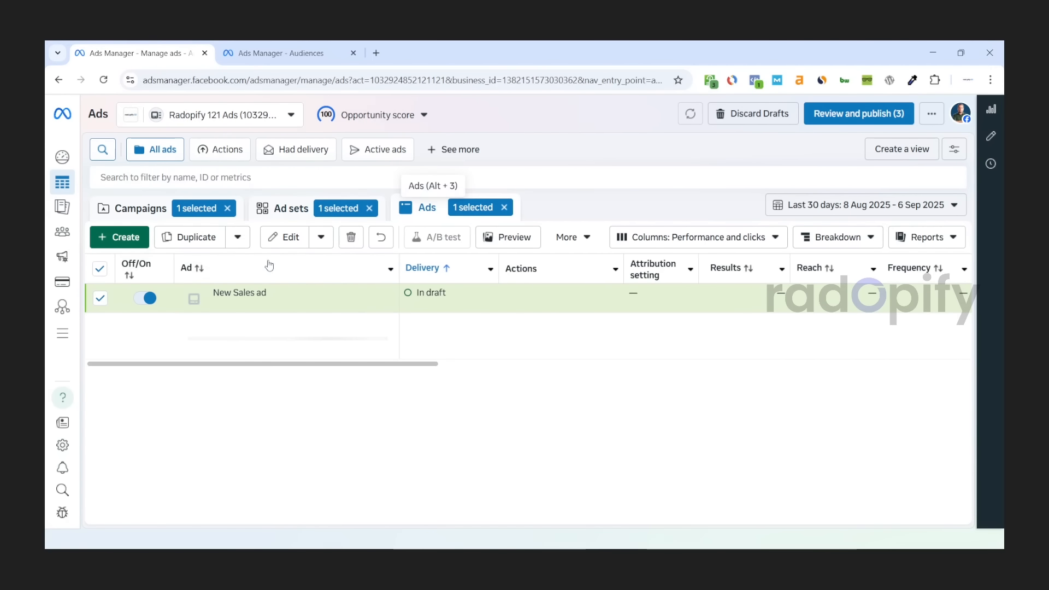
pyautogui.click(140, 208)
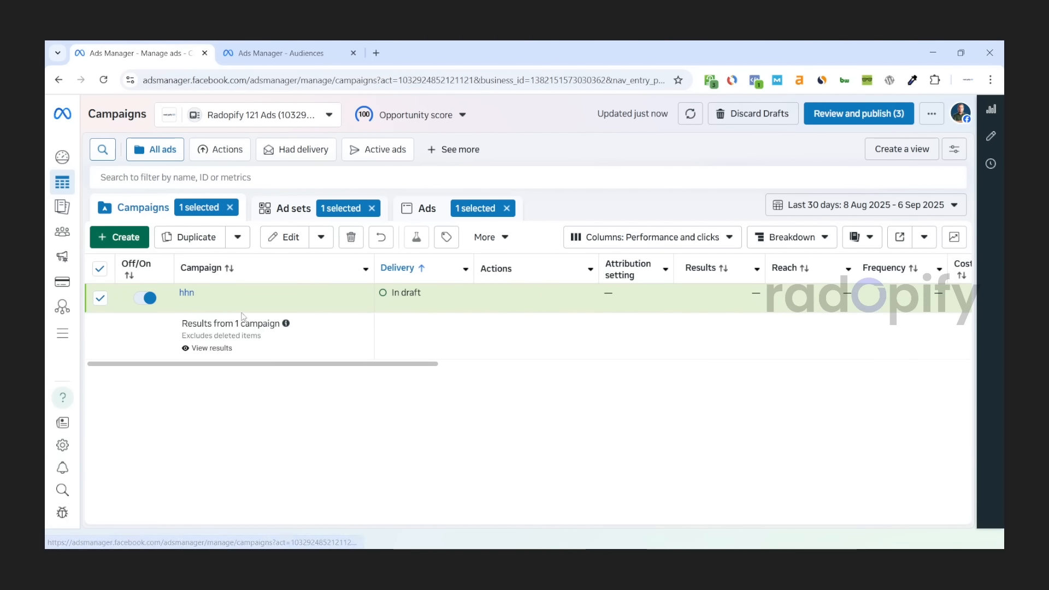
# Step: Open the draft campaign "hhn" for editing and rename it "WA Sales_08-09-2025"
pyautogui.click(237, 305)
pyautogui.scroll(-6, 454, 241)
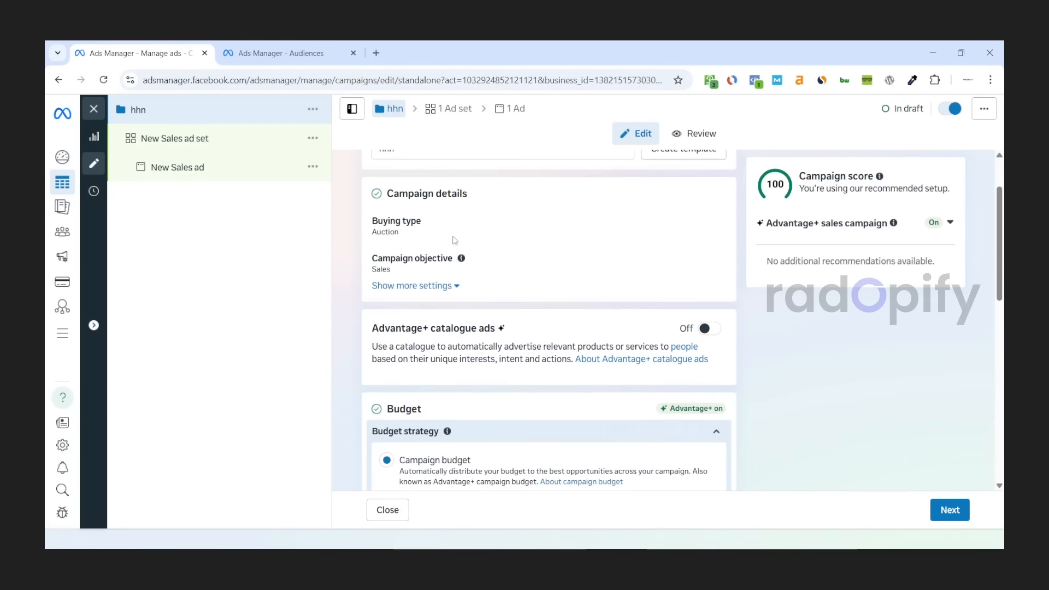
pyautogui.scroll(-3, 455, 241)
pyautogui.scroll(12, 470, 218)
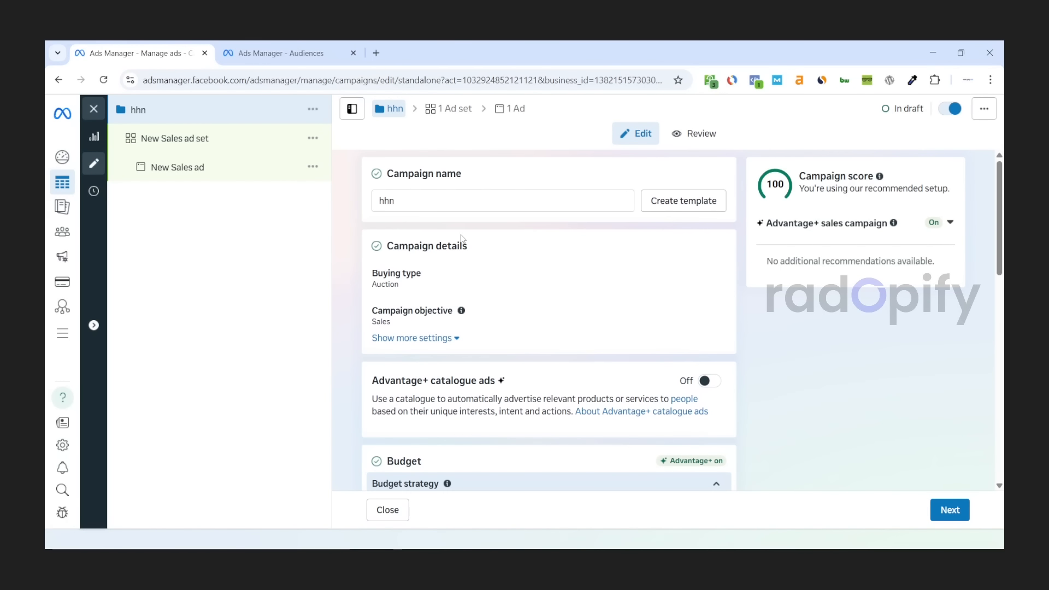
pyautogui.tripleClick(483, 200)
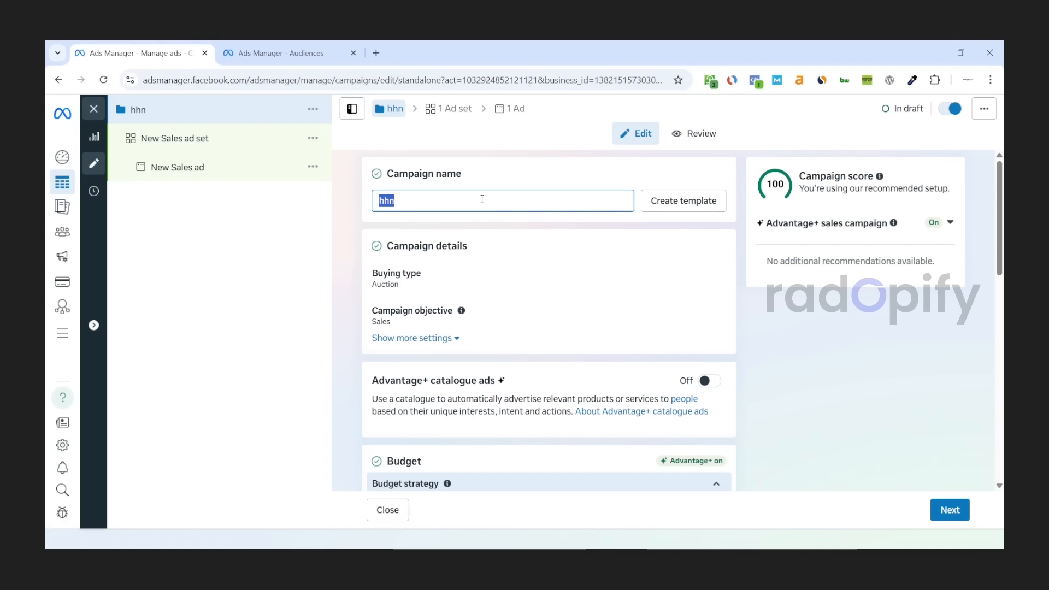
pyautogui.write('WA')
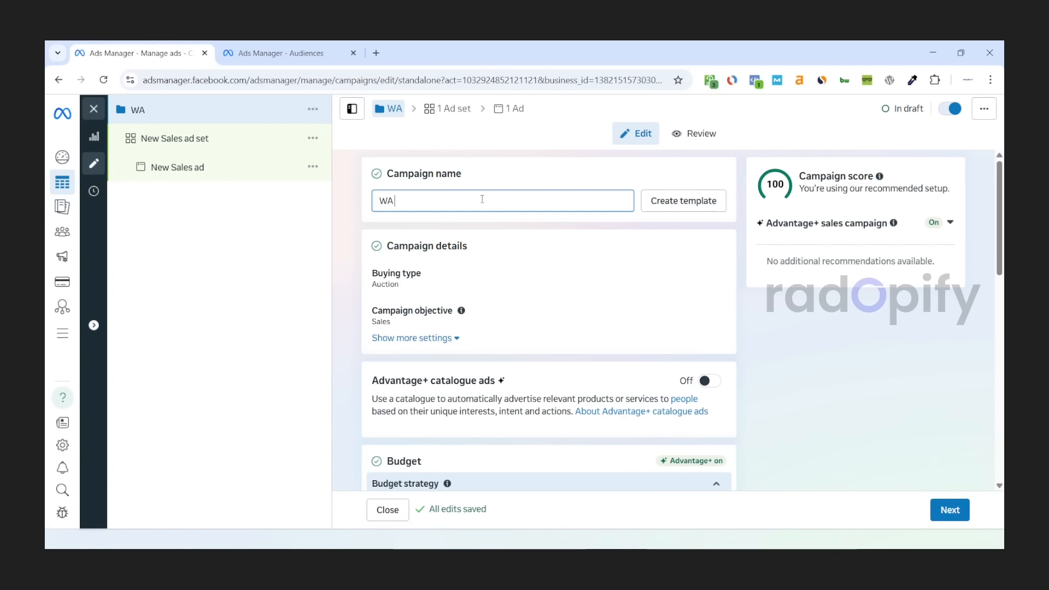
pyautogui.write('Sales_')
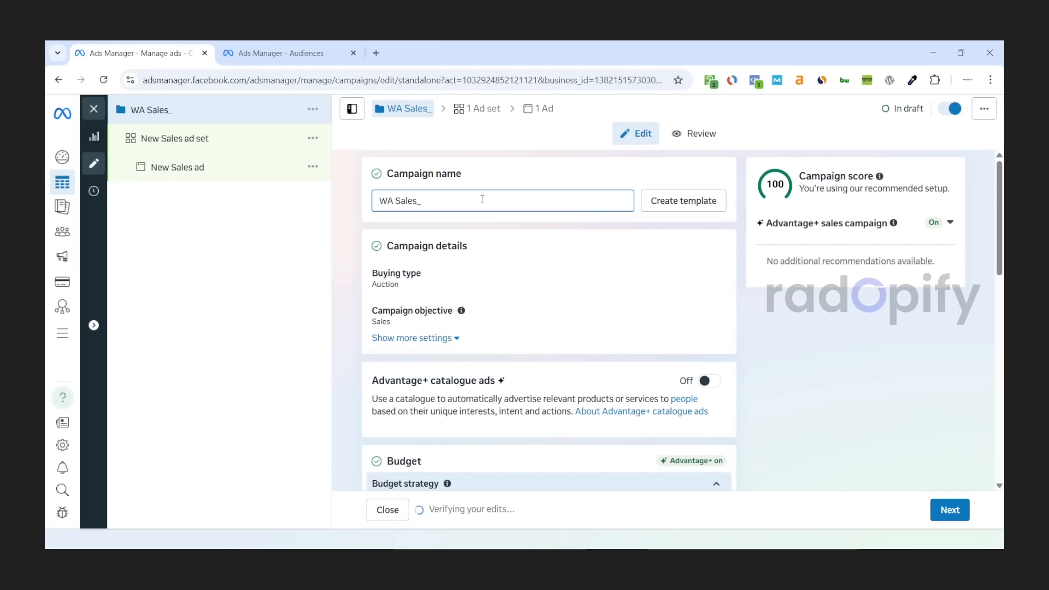
pyautogui.write('0')
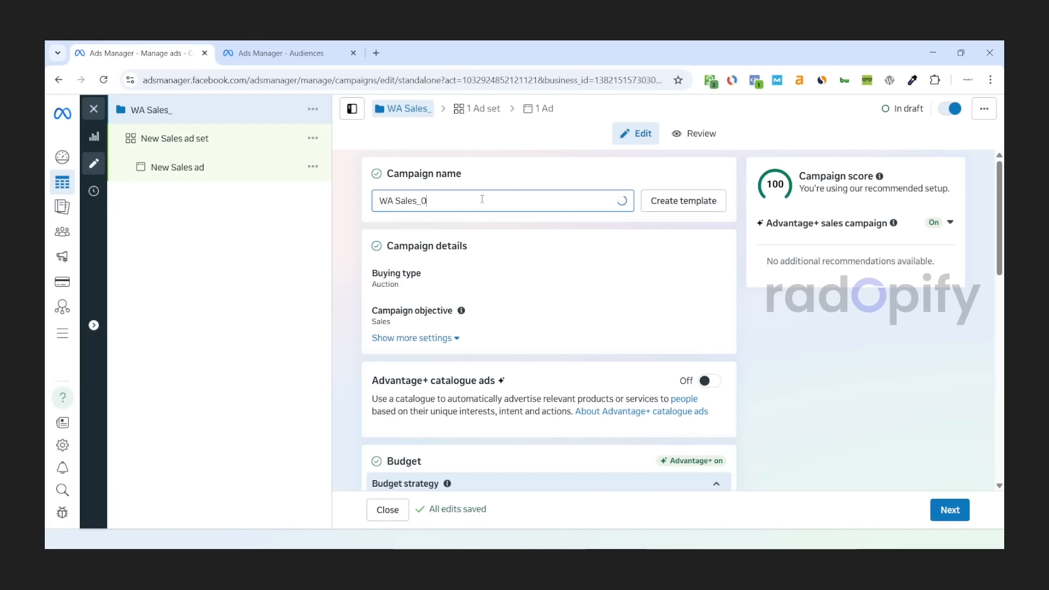
pyautogui.write('8')
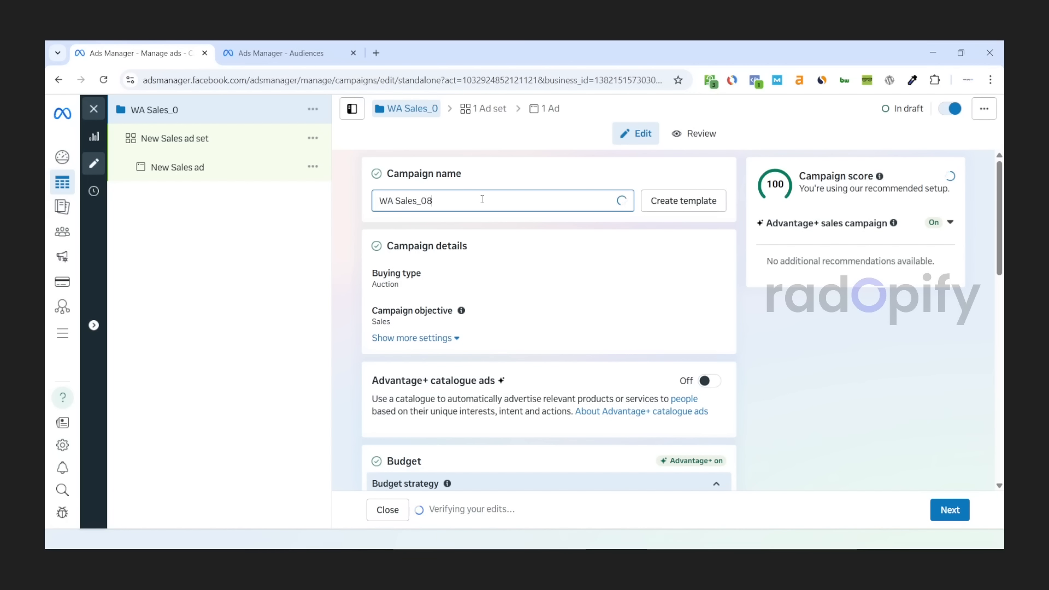
pyautogui.write('-09')
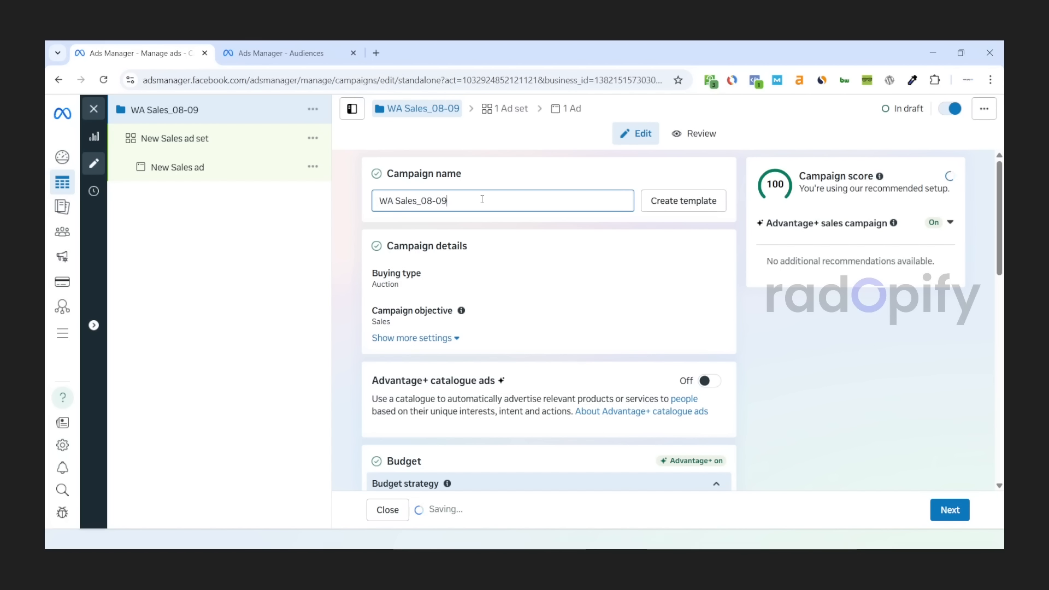
pyautogui.write('-2025')
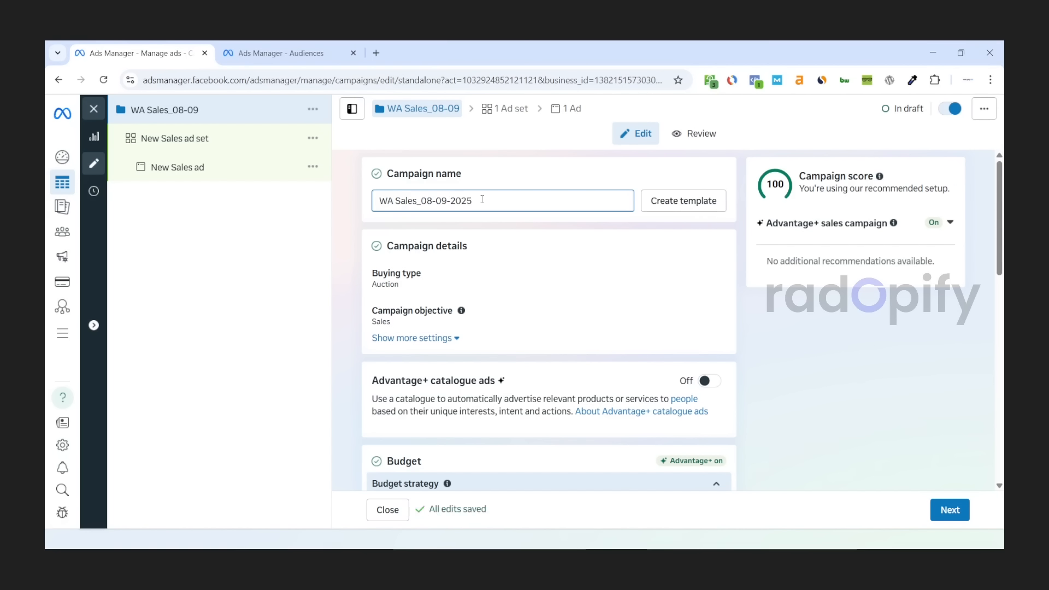
pyautogui.click(473, 240)
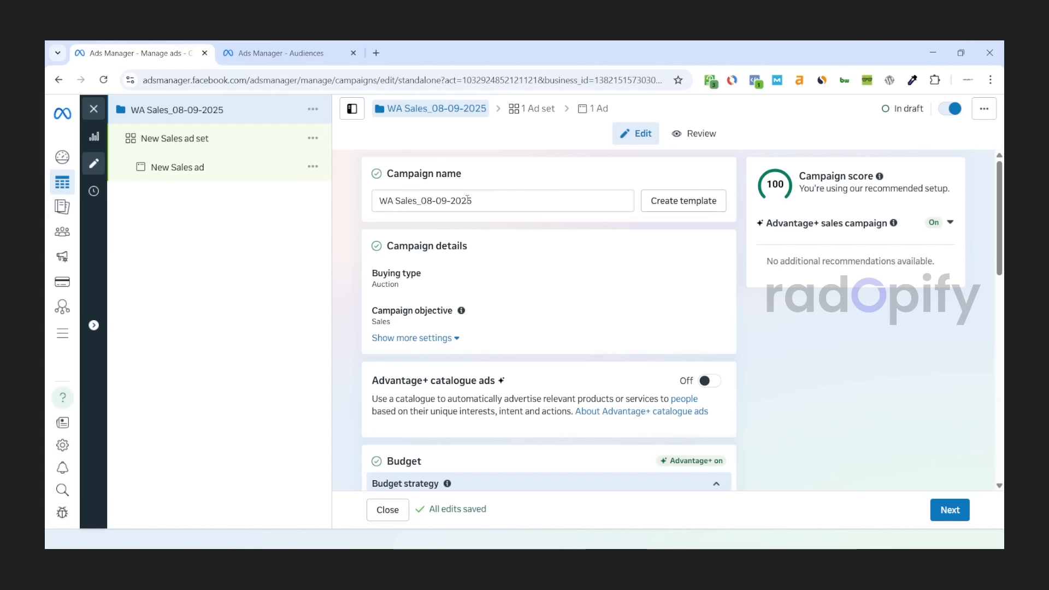
pyautogui.moveTo(426, 202); pyautogui.dragTo(432, 218)
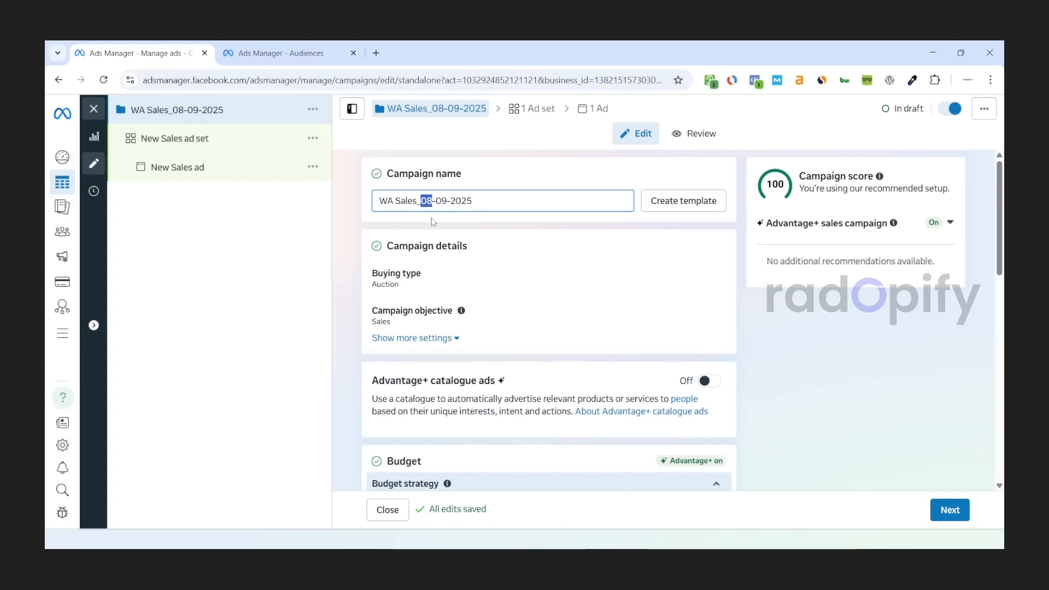
pyautogui.click(432, 218)
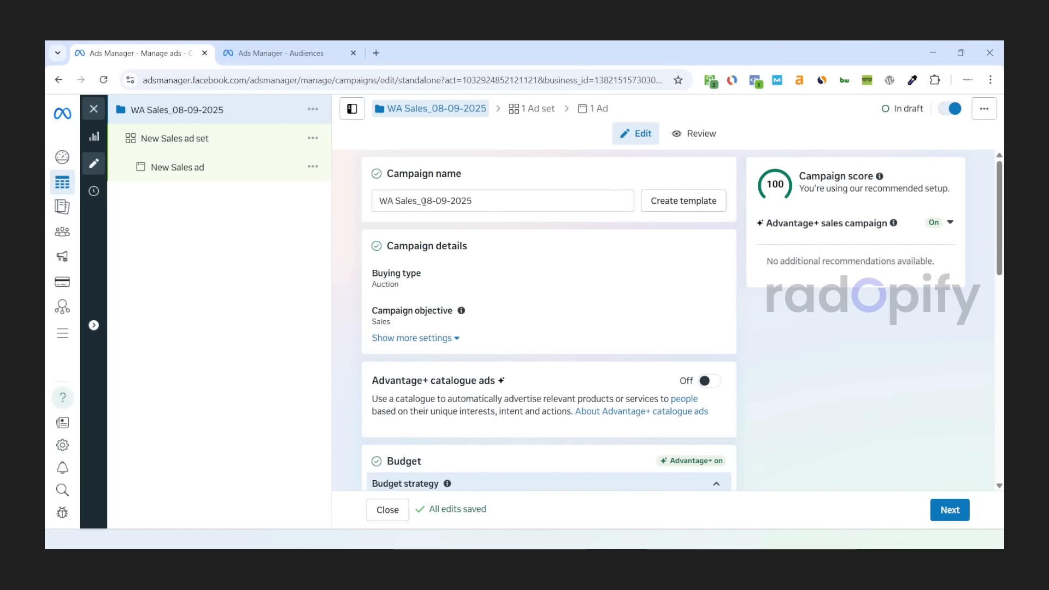
pyautogui.moveTo(421, 201); pyautogui.dragTo(435, 201)
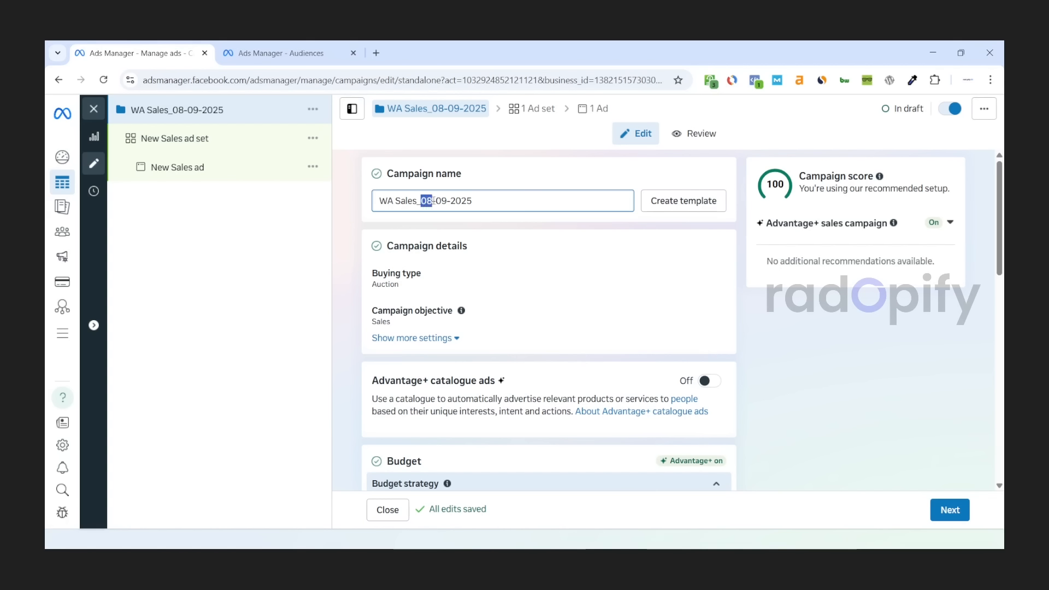
pyautogui.click(427, 230)
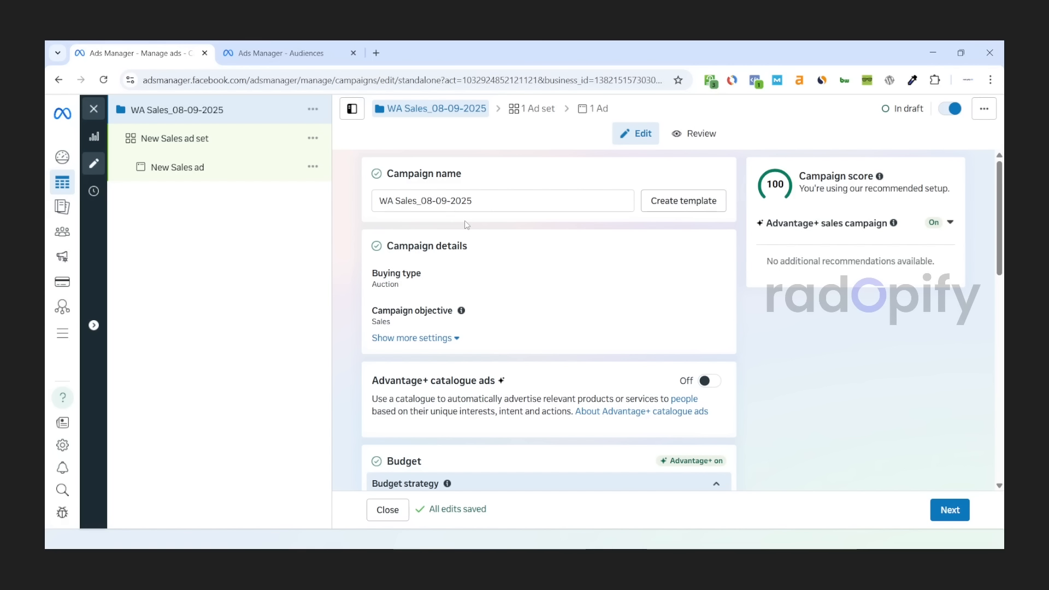
# Step: Set the campaign's daily budget to ₹200
pyautogui.scroll(-1, 466, 224)
pyautogui.moveTo(386, 184); pyautogui.dragTo(468, 184)
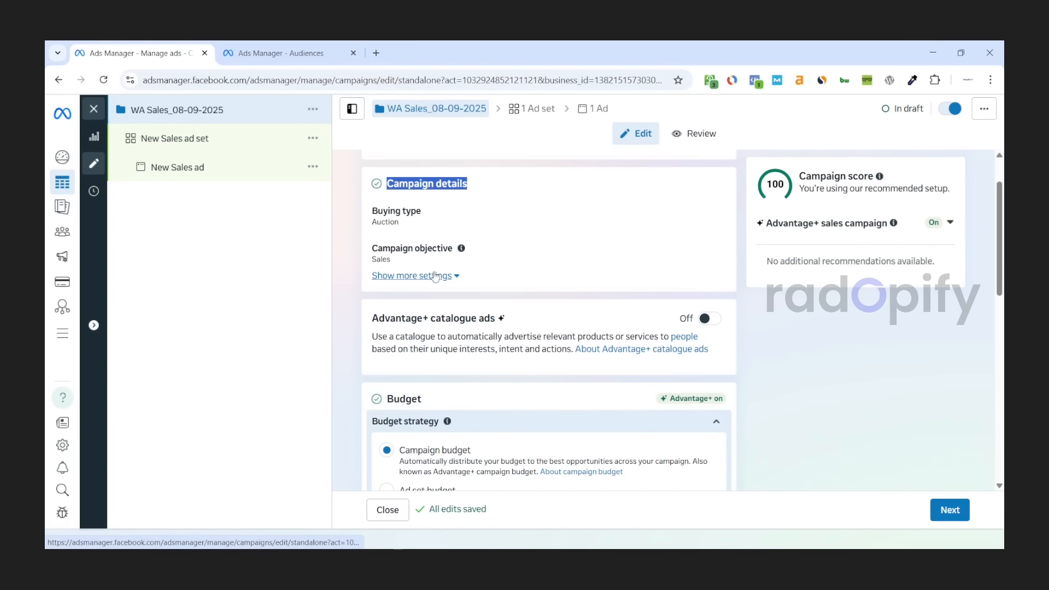
pyautogui.scroll(-1, 433, 259)
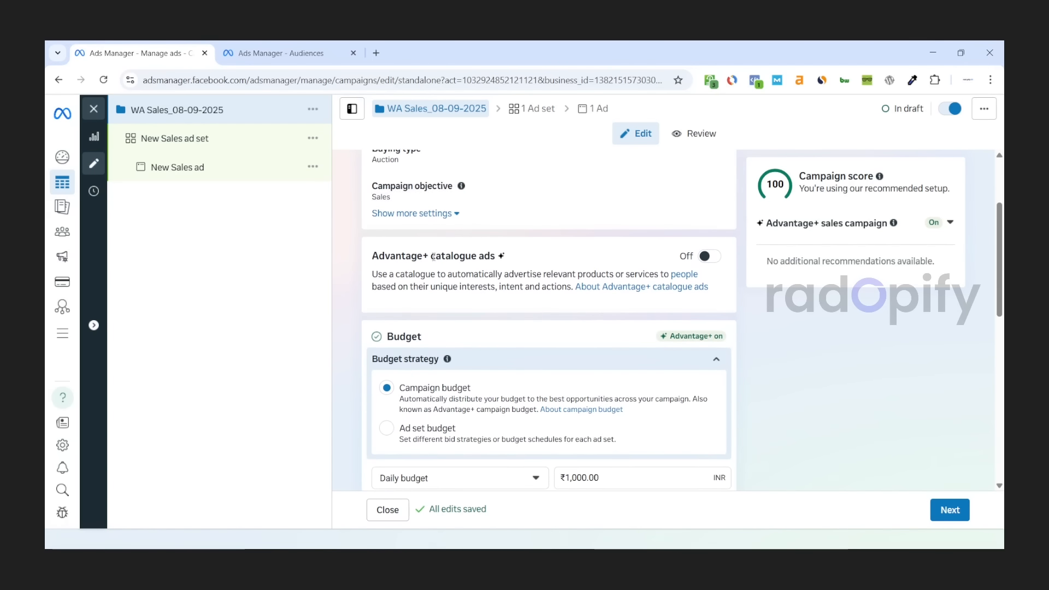
pyautogui.scroll(-2, 433, 257)
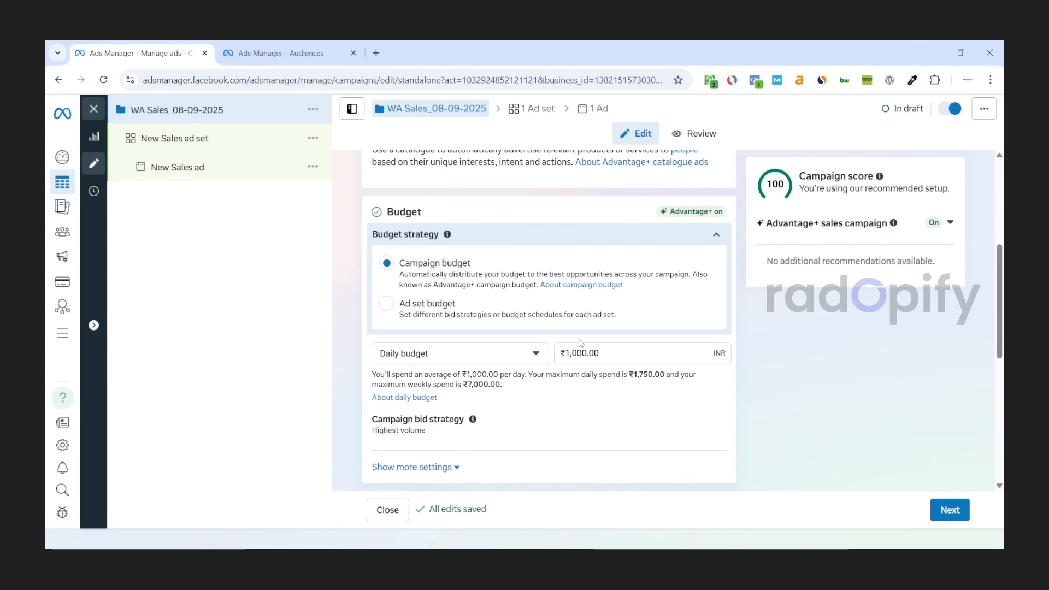
pyautogui.tripleClick(590, 352)
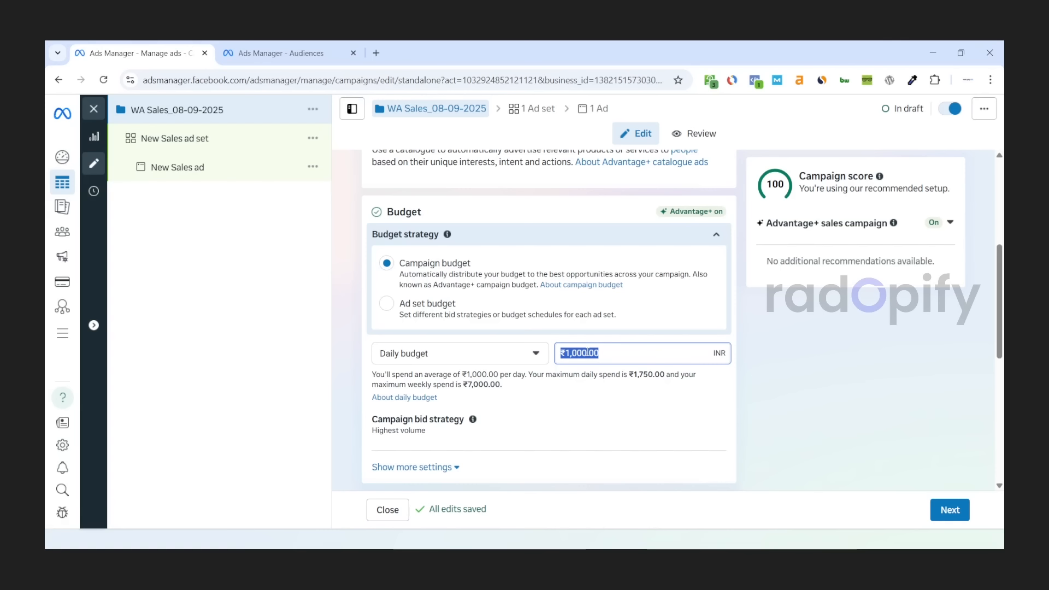
pyautogui.write('200')
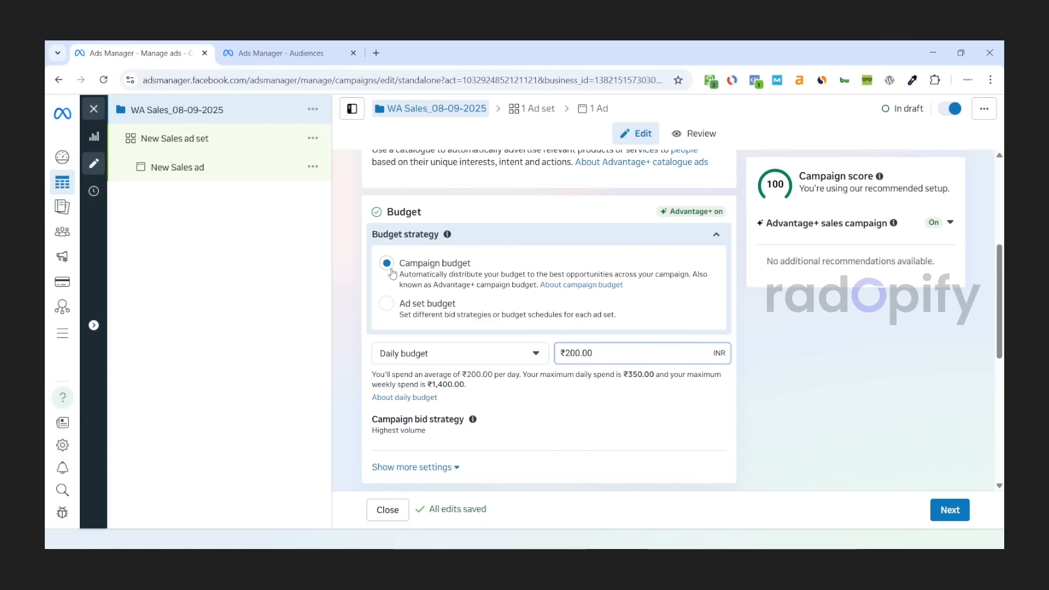
# Step: Check the A/B test, audience segment reporting and Special Ad Categories settings, and continue to the ad set level
pyautogui.scroll(-5, 392, 273)
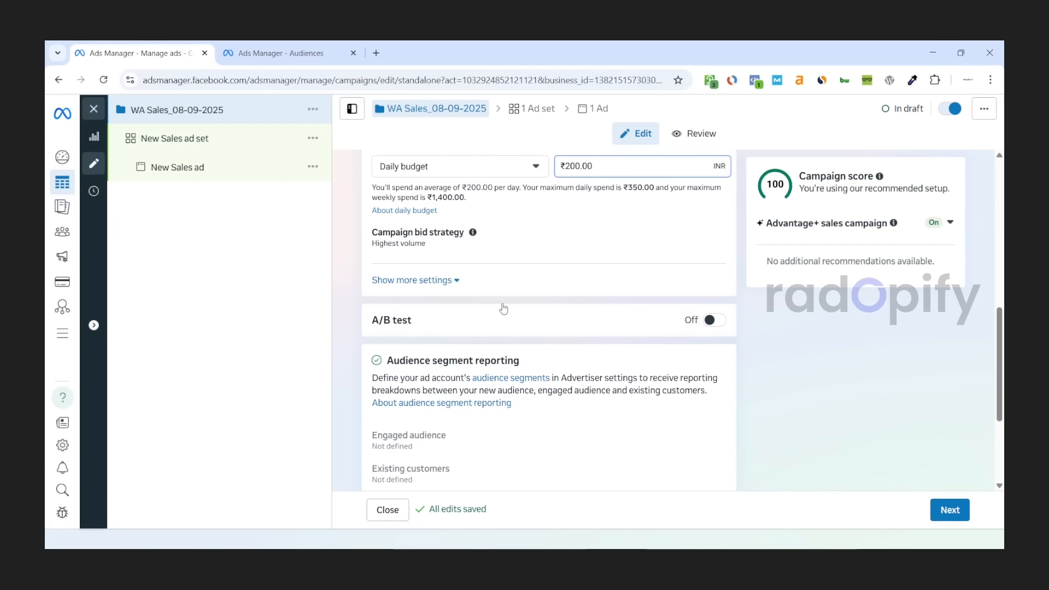
pyautogui.scroll(1, 419, 263)
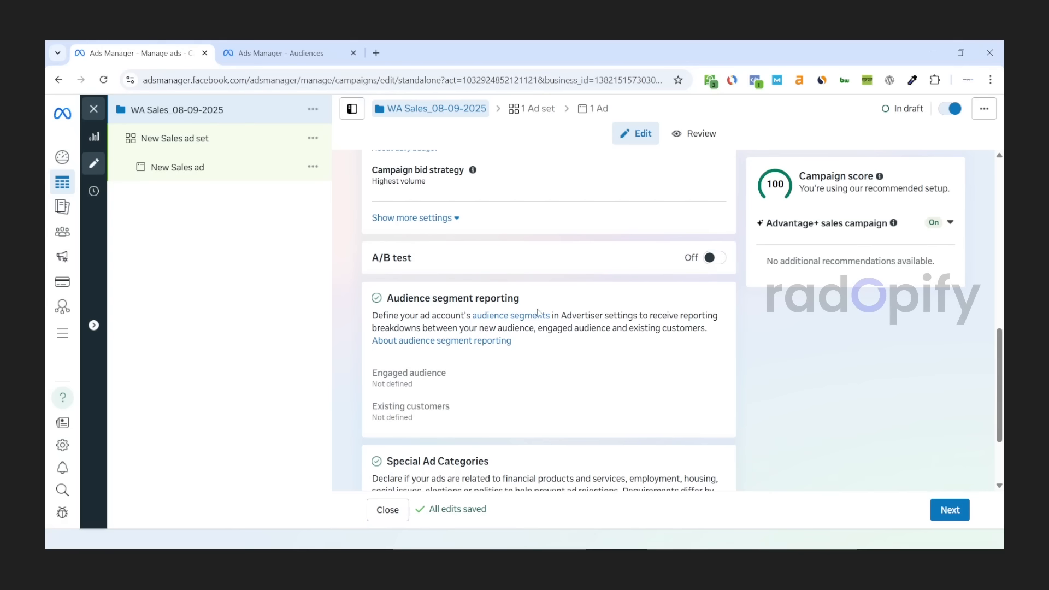
pyautogui.moveTo(376, 264)
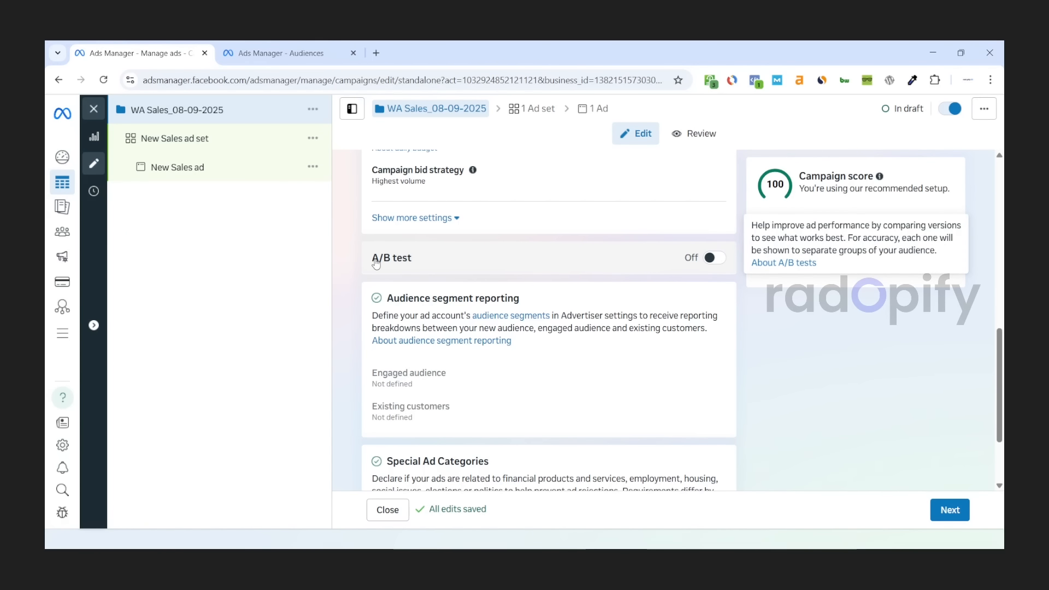
pyautogui.scroll(-2, 376, 264)
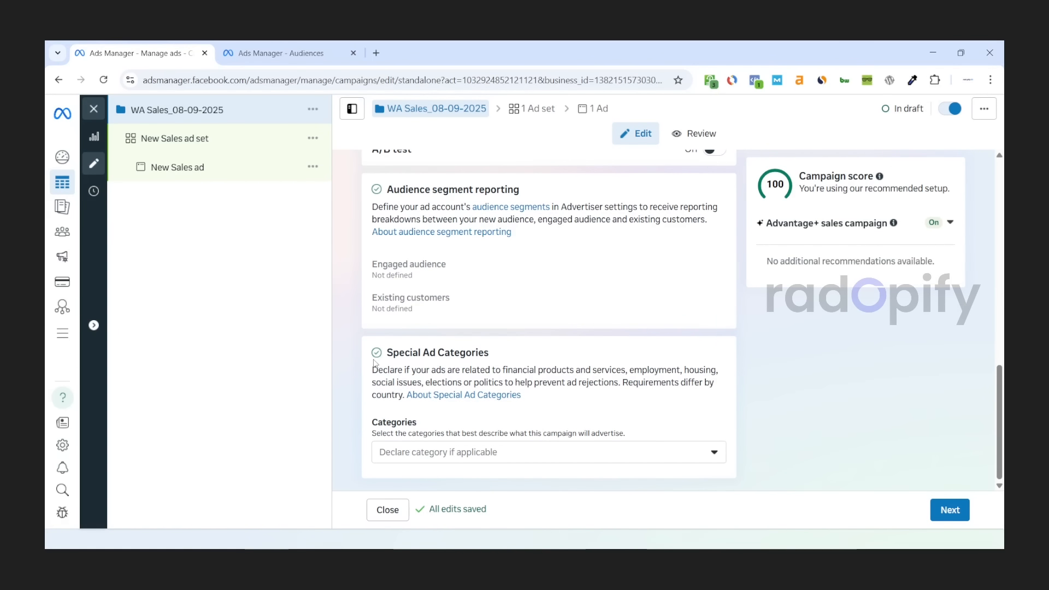
pyautogui.click(950, 510)
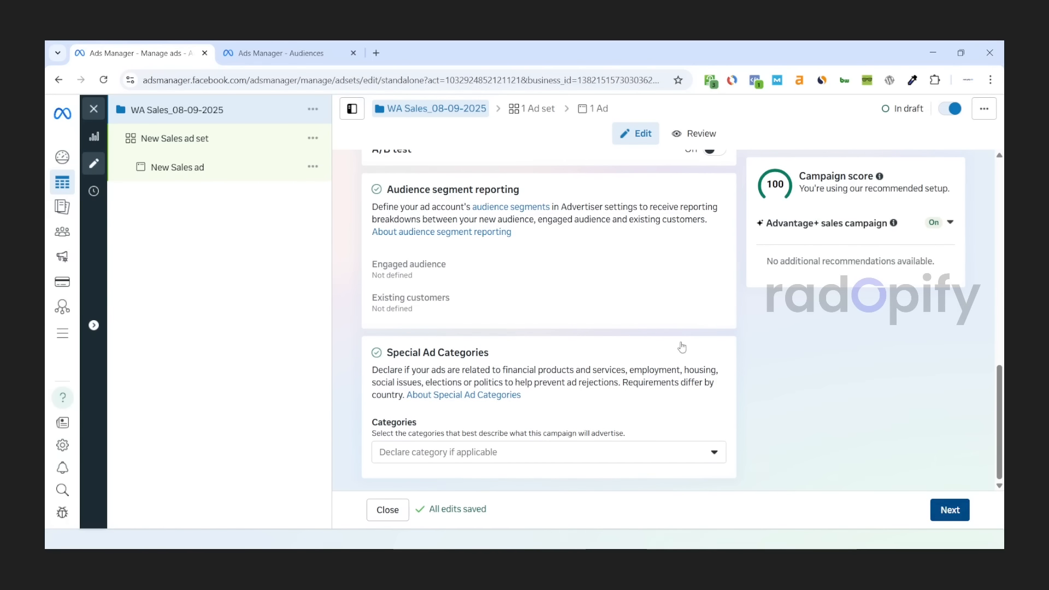
# Step: Replace the default ad set name with the prefix "WA_"
pyautogui.tripleClick(440, 201)
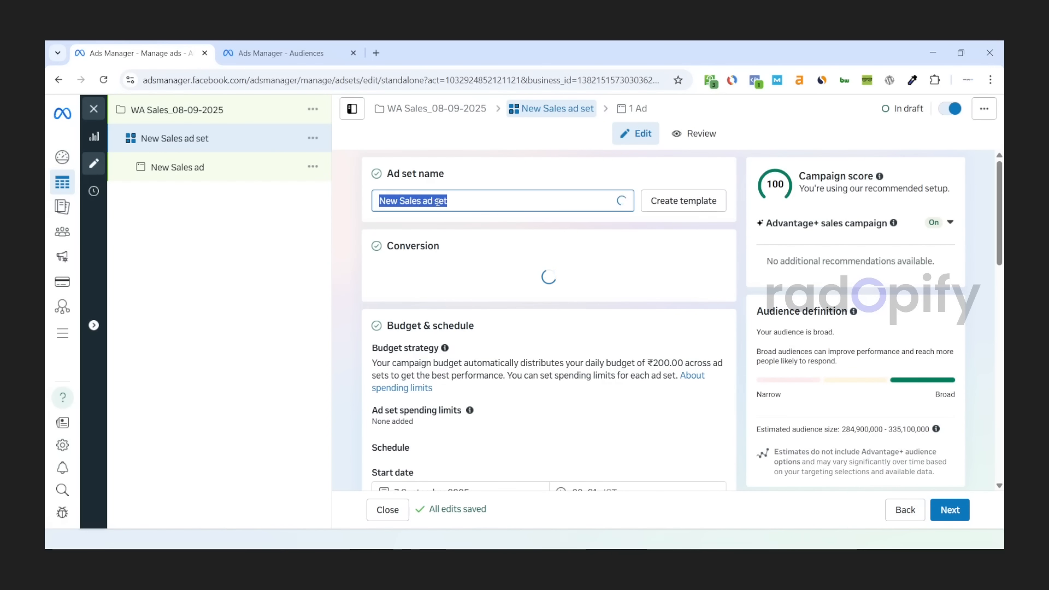
pyautogui.press('BackSpace')
pyautogui.write('WA')
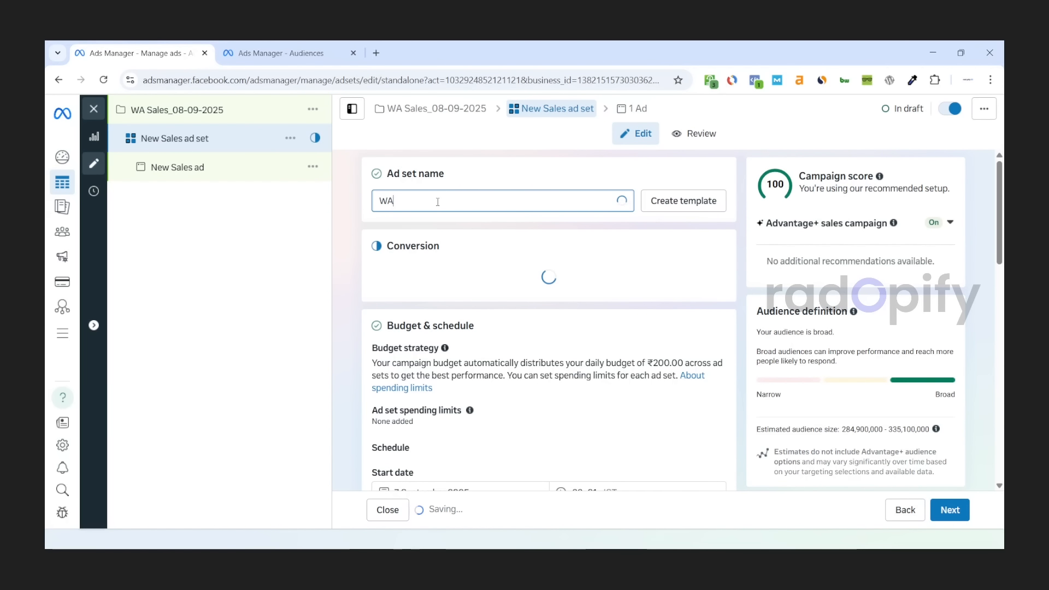
pyautogui.write('_')
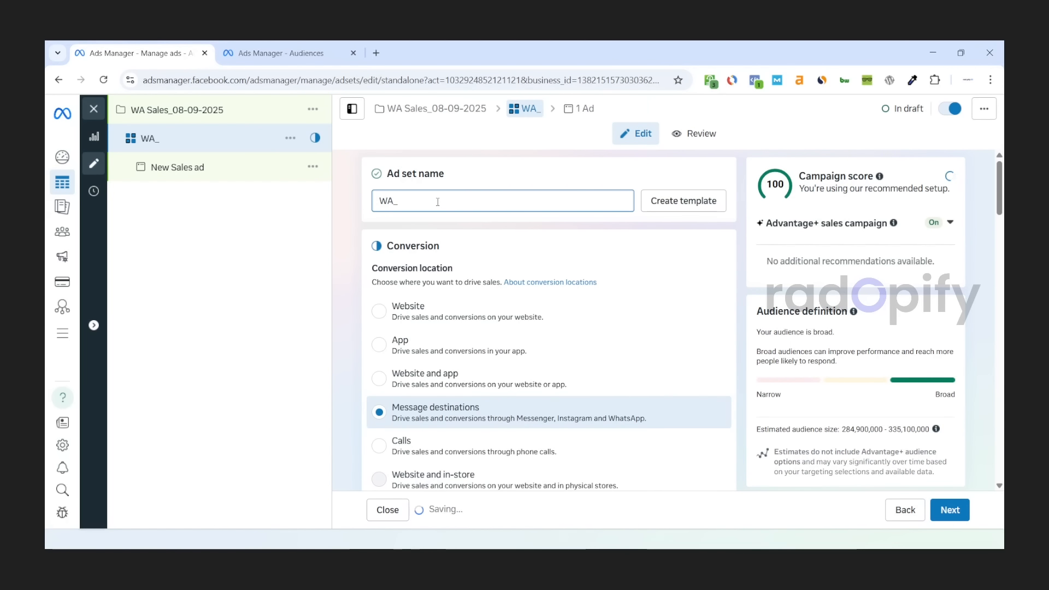
# Step: Copy the saved audience's name "BC_AP & TS_18+_F" from the Audiences page and append it to the ad set name
pyautogui.click(284, 50)
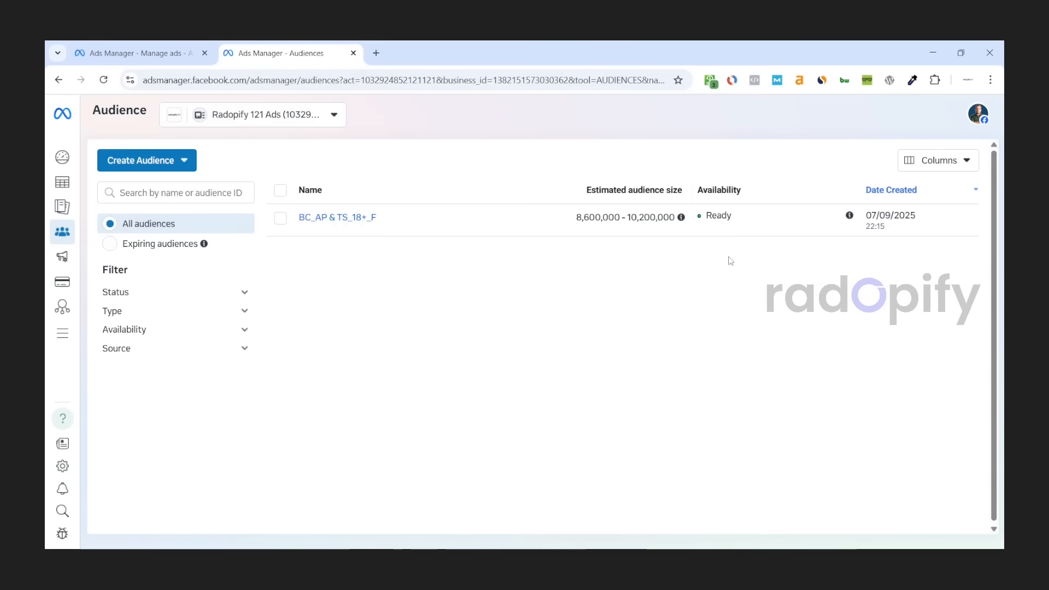
pyautogui.click(313, 219)
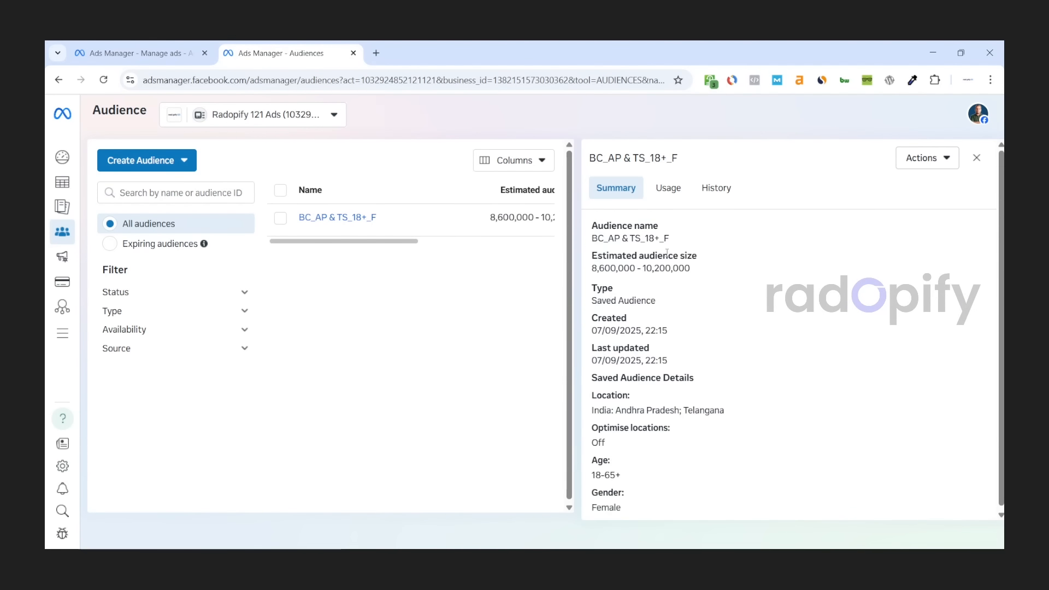
pyautogui.tripleClick(634, 237)
pyautogui.hotkey('ctrl', 'c')
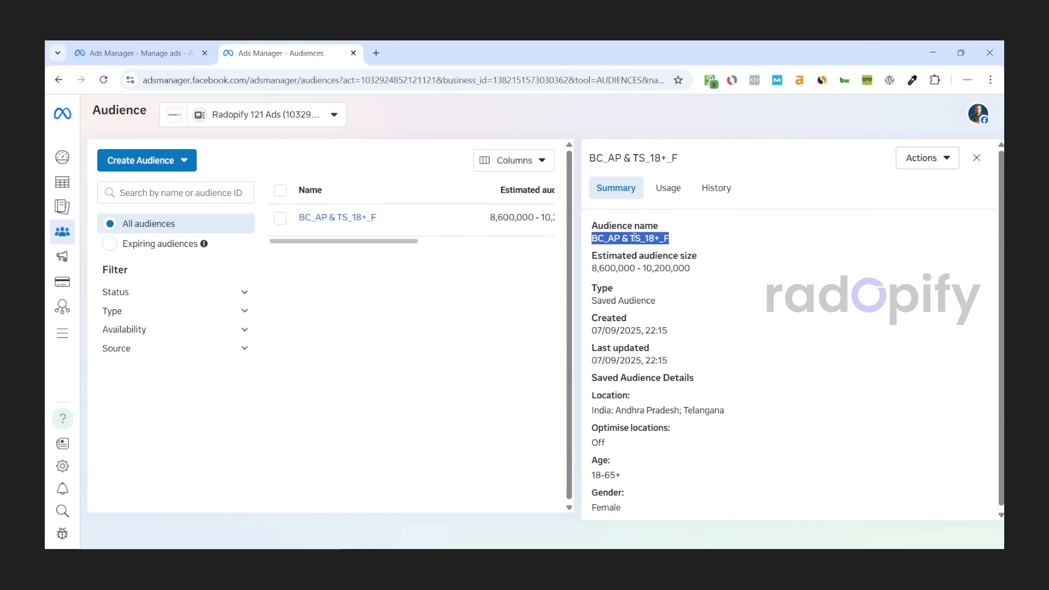
pyautogui.click(185, 59)
pyautogui.hotkey('ctrl', 'v')
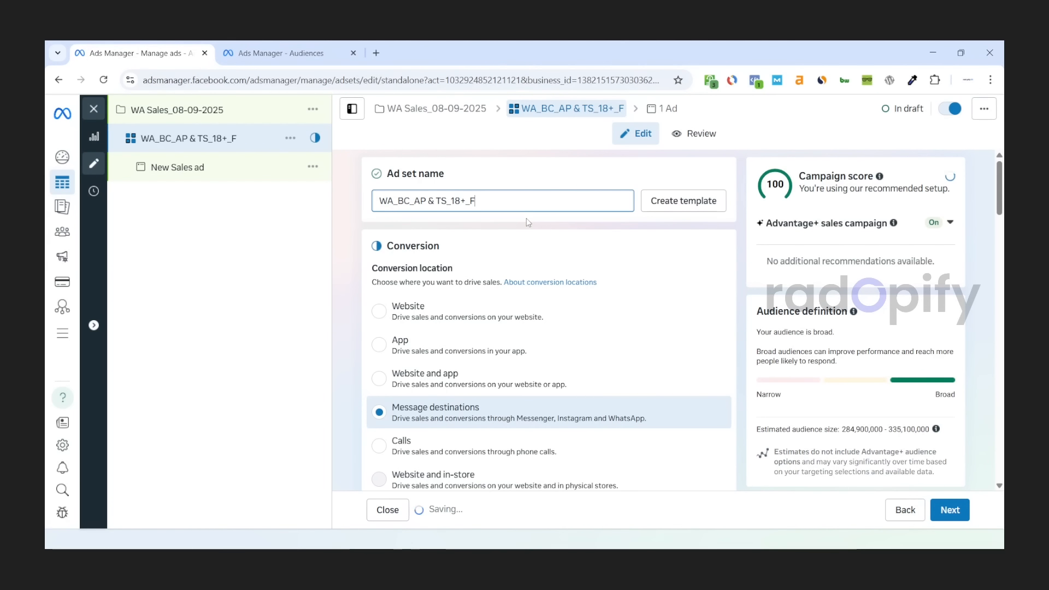
# Step: Append the date suffix "_08-09-2025" to the ad set name and check its audience portion
pyautogui.write('_')
pyautogui.write('08-0')
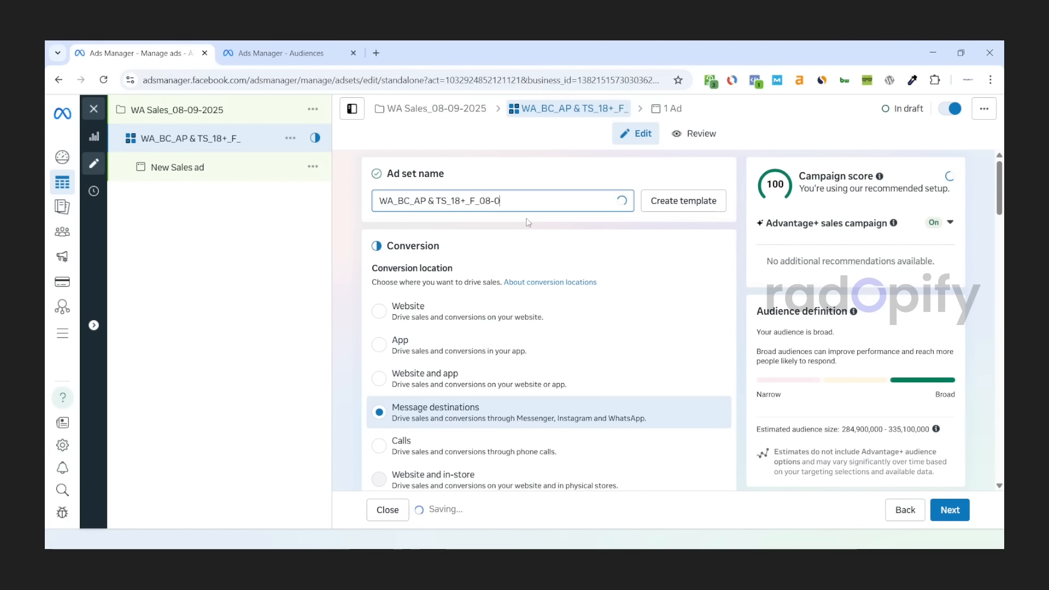
pyautogui.write('9-2025')
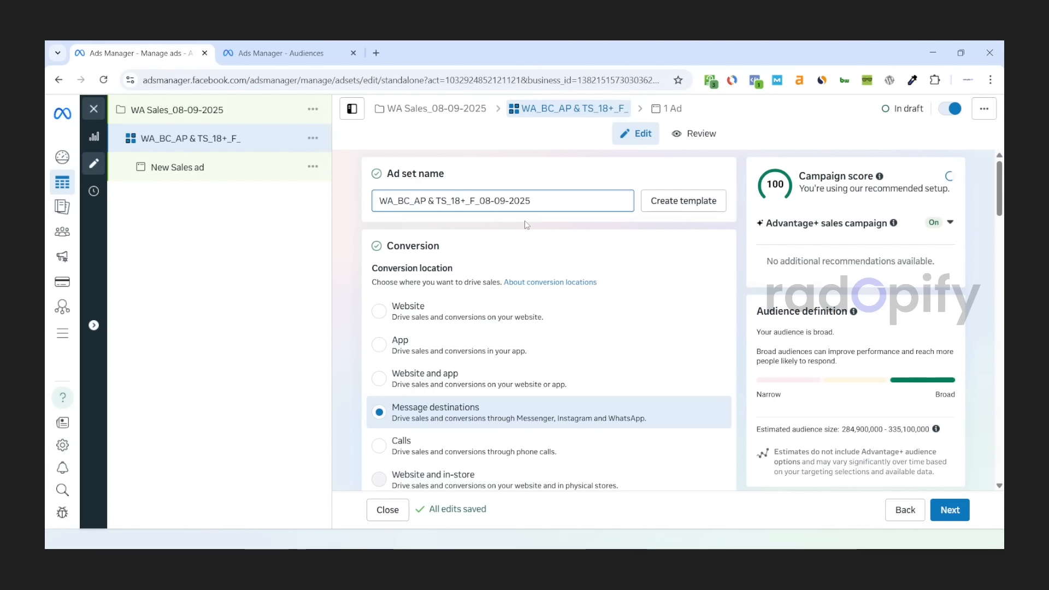
pyautogui.click(525, 223)
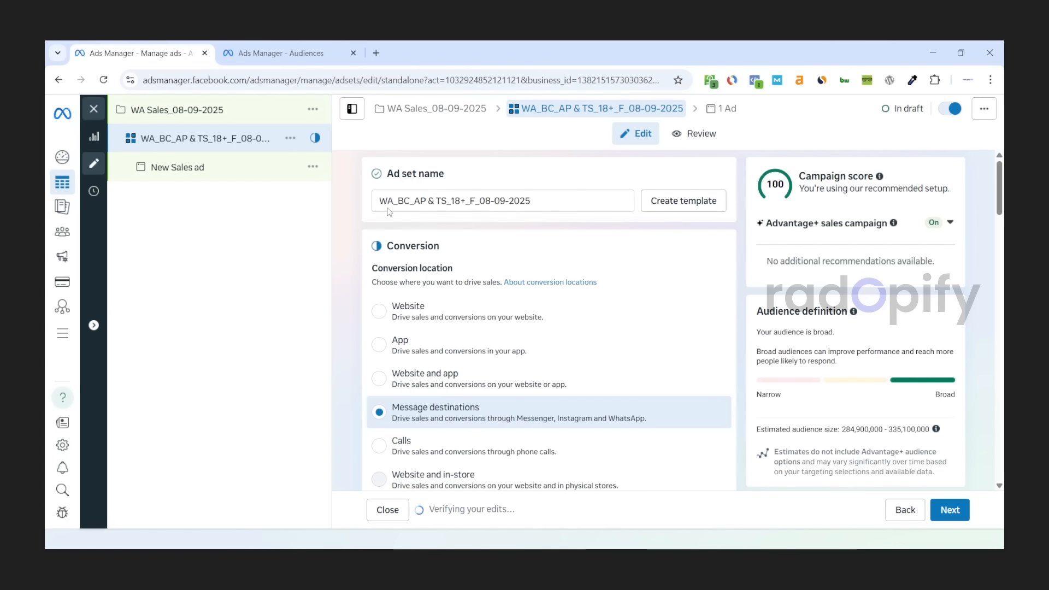
pyautogui.moveTo(400, 202); pyautogui.dragTo(474, 202)
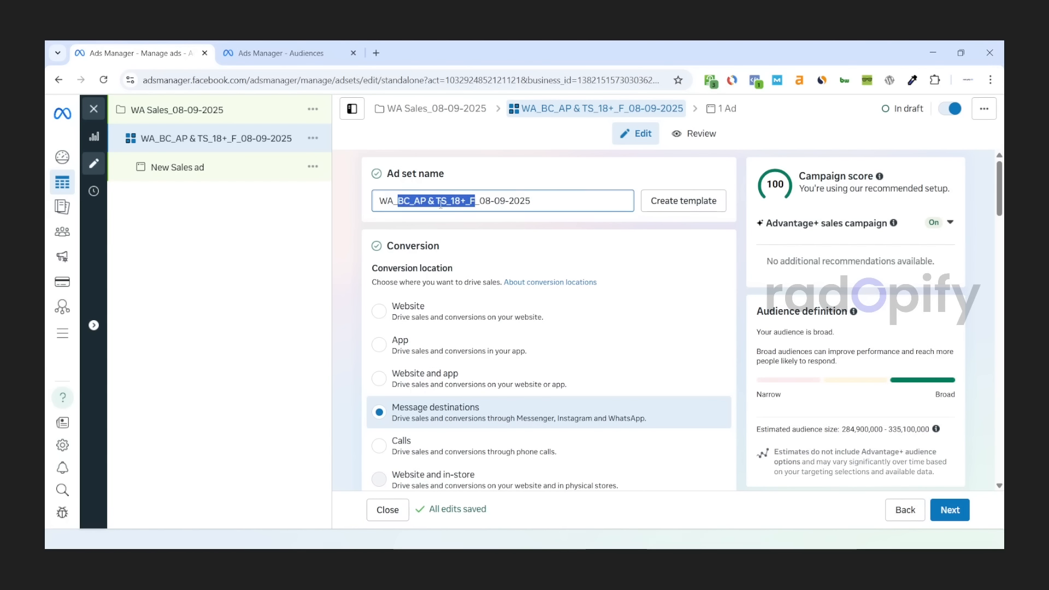
# Step: Review the audience and date parts of the ad set name, the conversion location and the selected Facebook Page
pyautogui.moveTo(402, 203); pyautogui.dragTo(476, 201)
pyautogui.click(484, 218)
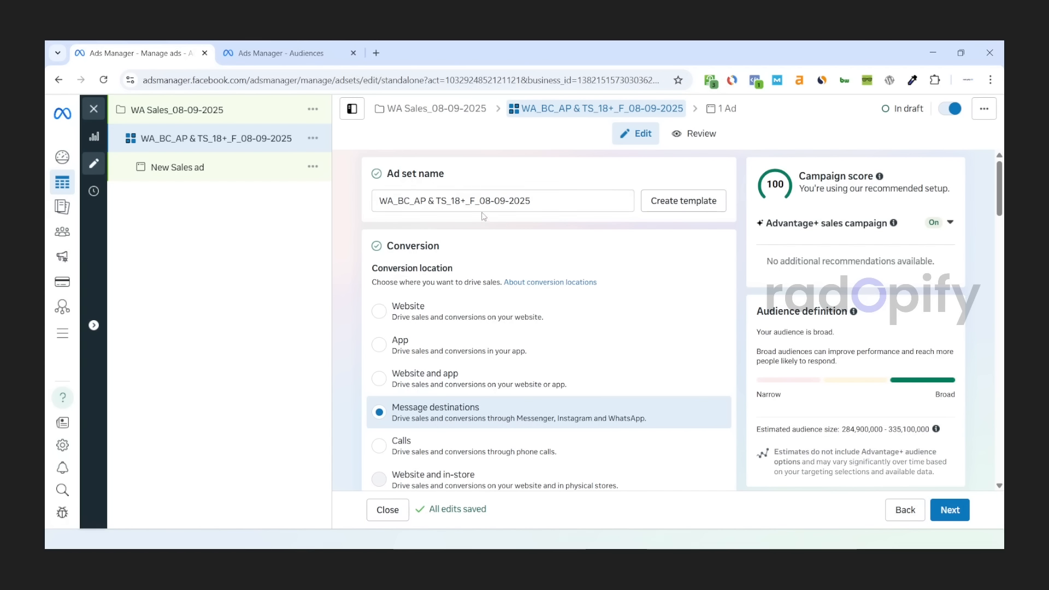
pyautogui.moveTo(480, 201); pyautogui.dragTo(539, 200)
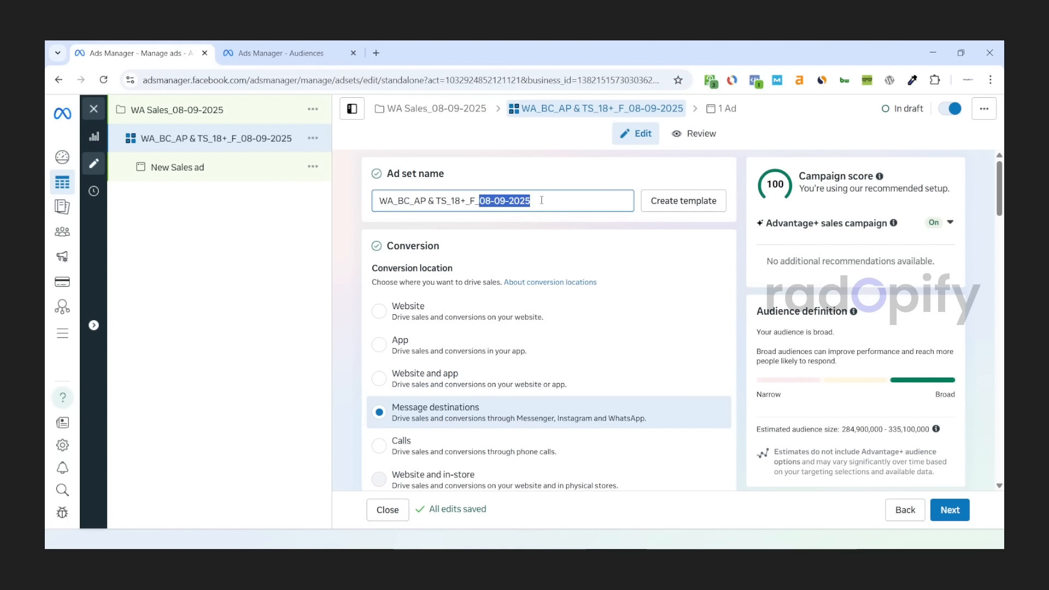
pyautogui.click(517, 224)
pyautogui.scroll(-1, 518, 224)
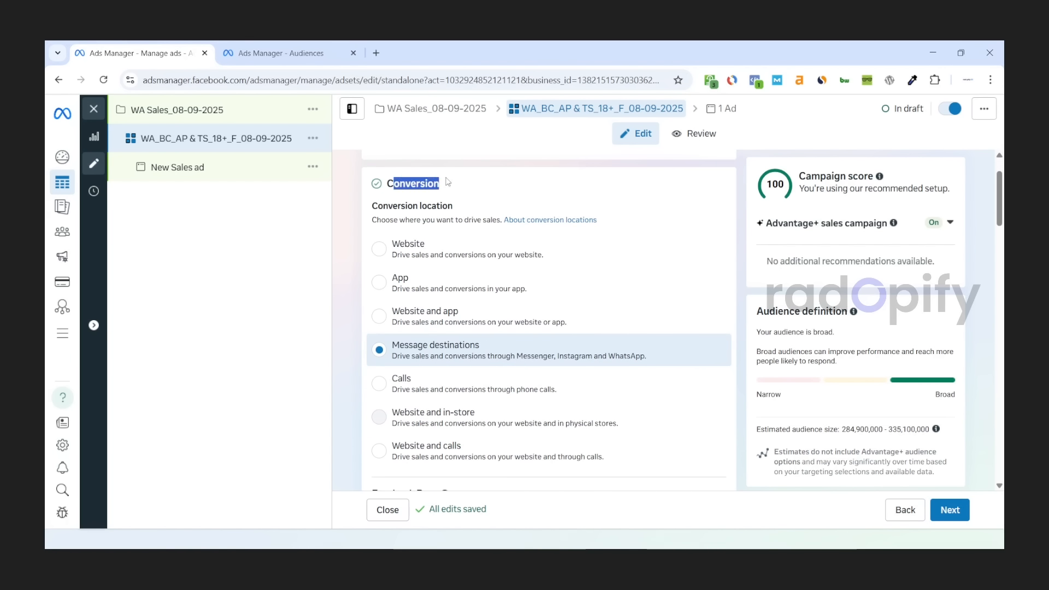
pyautogui.scroll(-1, 460, 273)
pyautogui.scroll(-1, 445, 282)
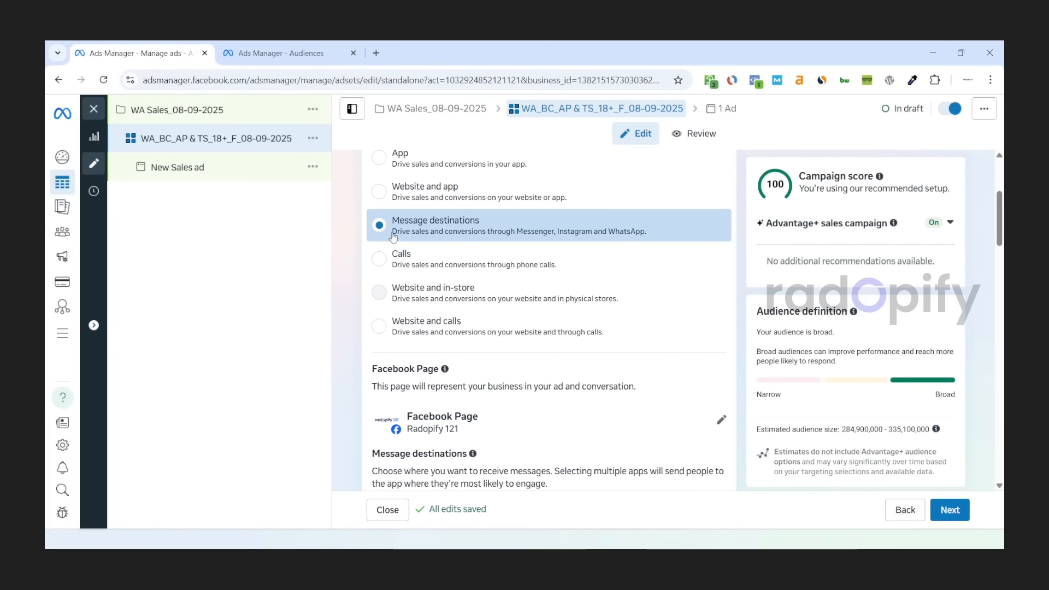
pyautogui.scroll(-3, 462, 228)
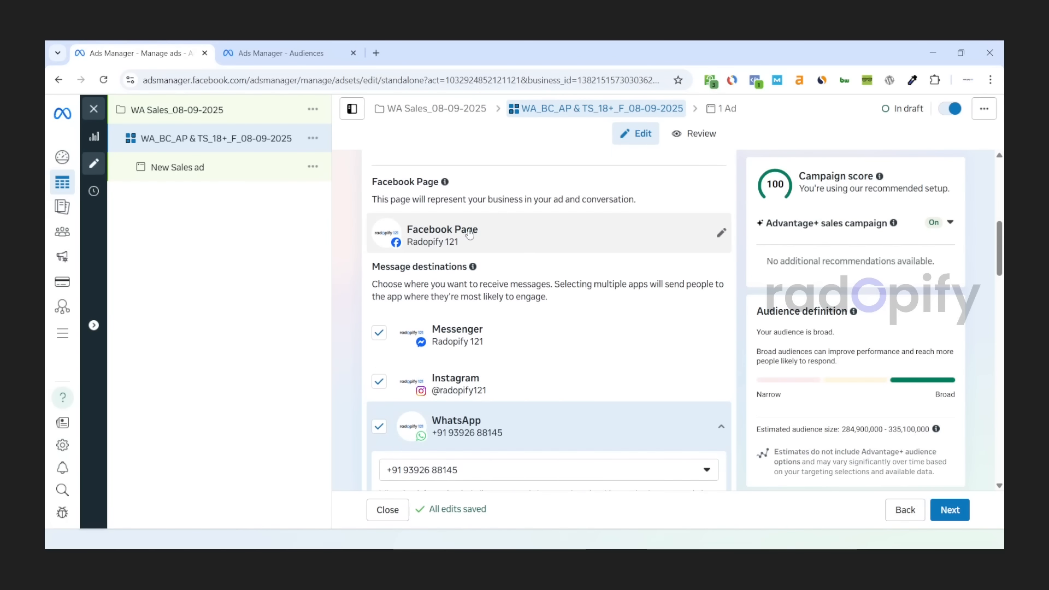
# Step: Deselect Messenger and Instagram as message destinations, keeping only WhatsApp selected
pyautogui.scroll(-1, 459, 235)
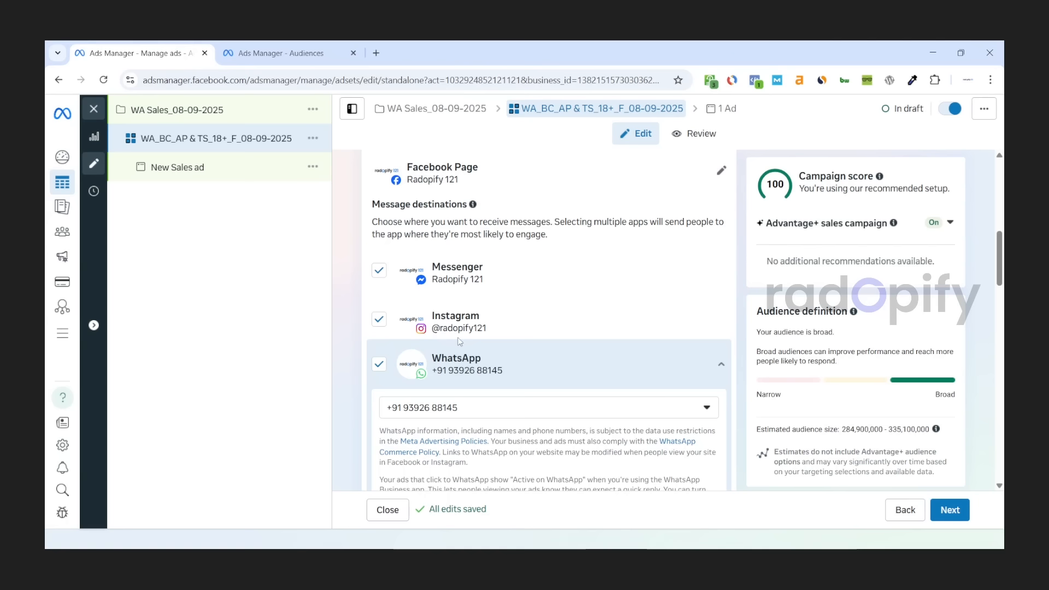
pyautogui.click(496, 289)
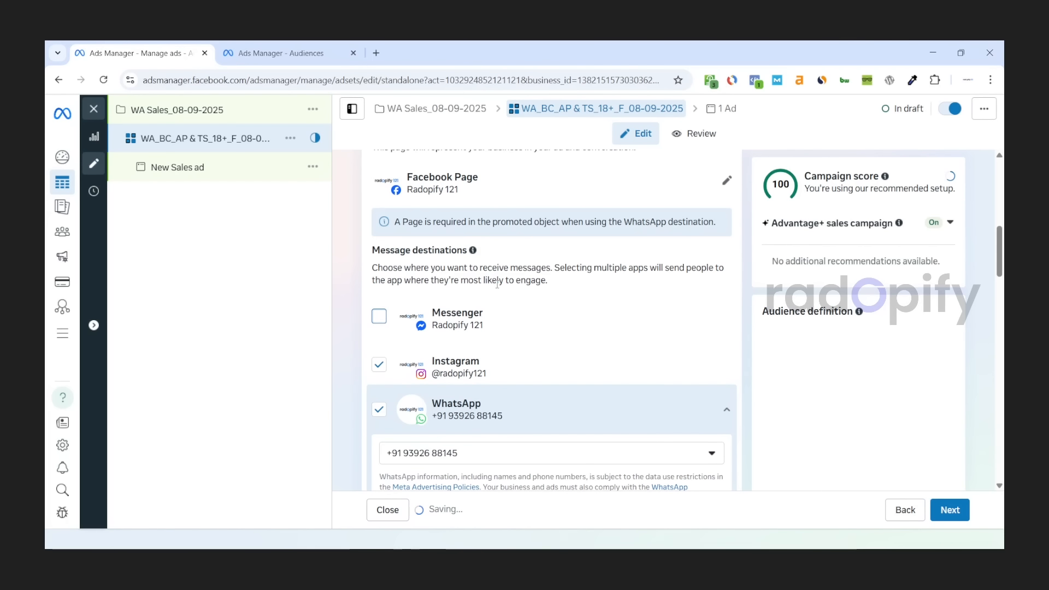
pyautogui.scroll(-1, 505, 293)
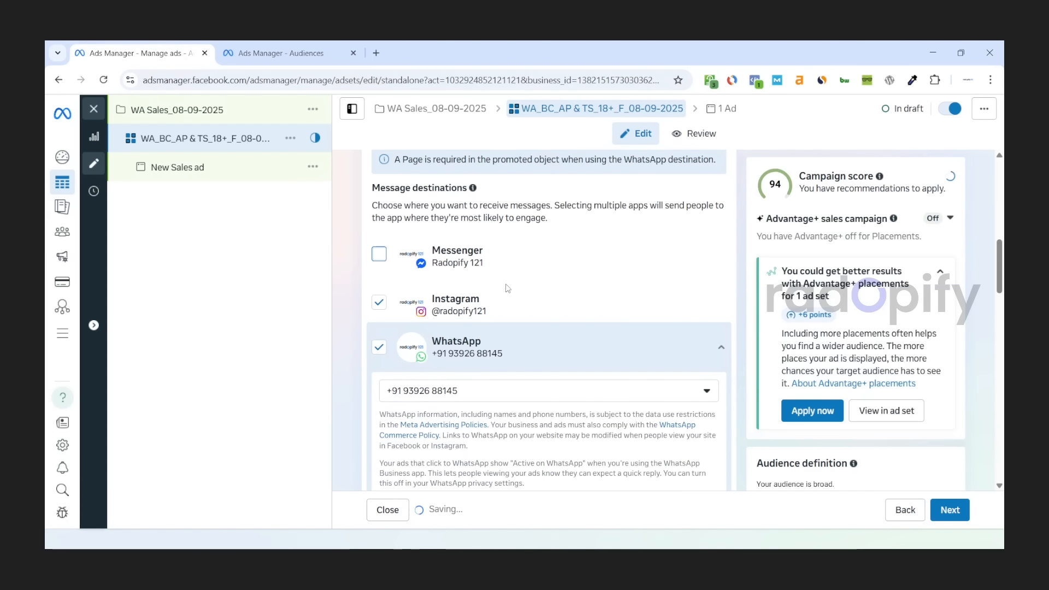
pyautogui.scroll(-2, 507, 289)
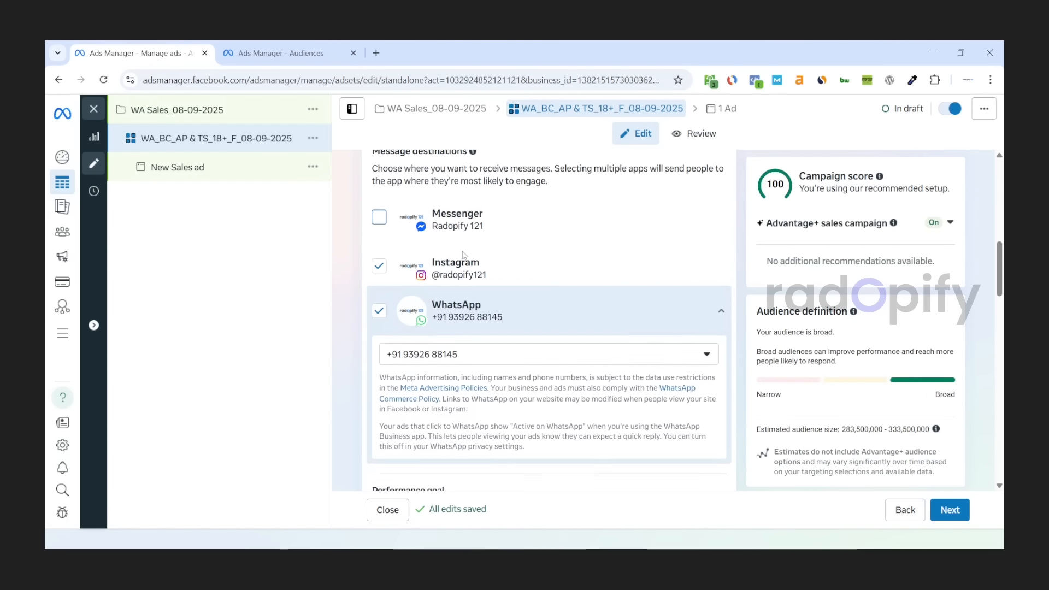
pyautogui.scroll(1, 485, 276)
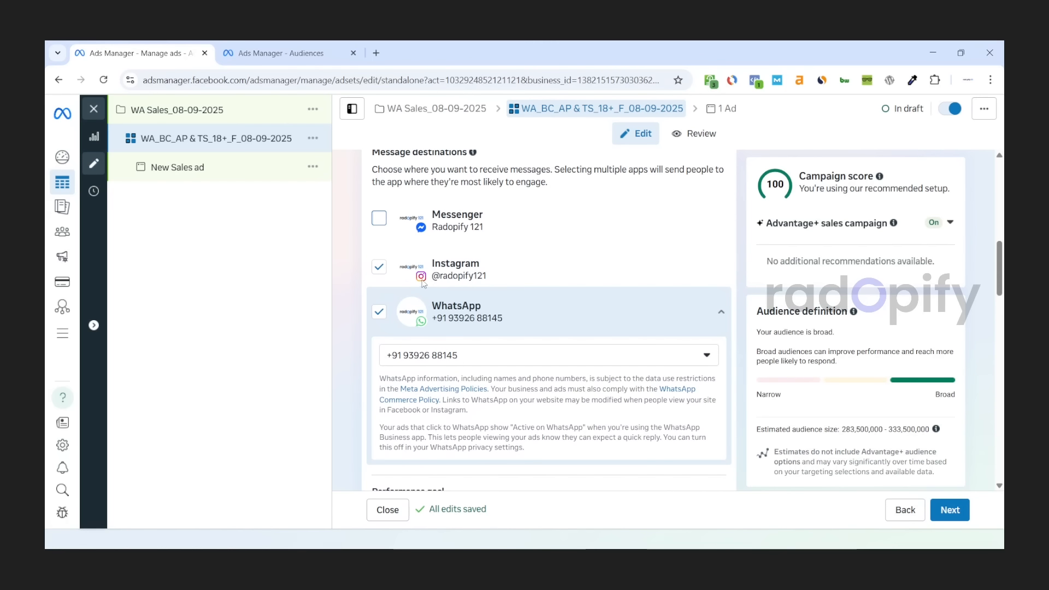
pyautogui.click(387, 271)
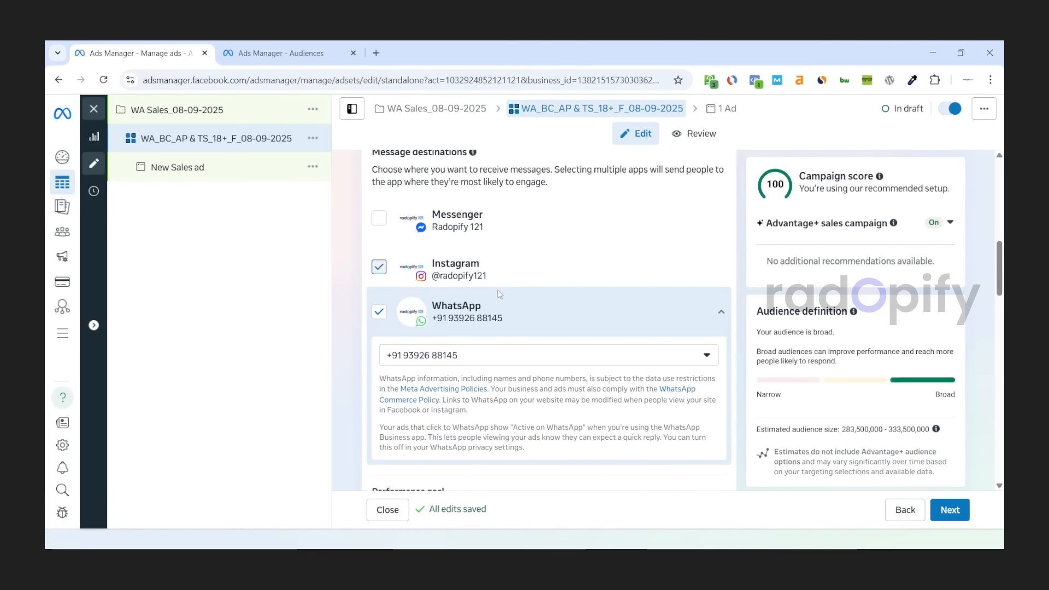
pyautogui.scroll(1, 499, 295)
pyautogui.scroll(-1, 459, 316)
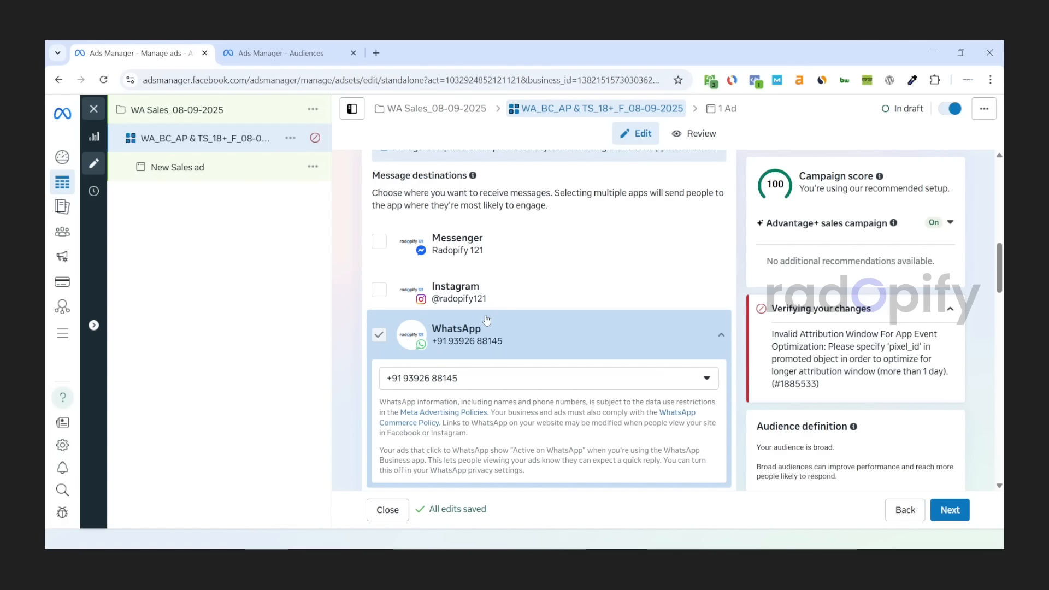
# Step: Check which performance goals are offered for the WhatsApp-only message destination
pyautogui.scroll(-5, 486, 319)
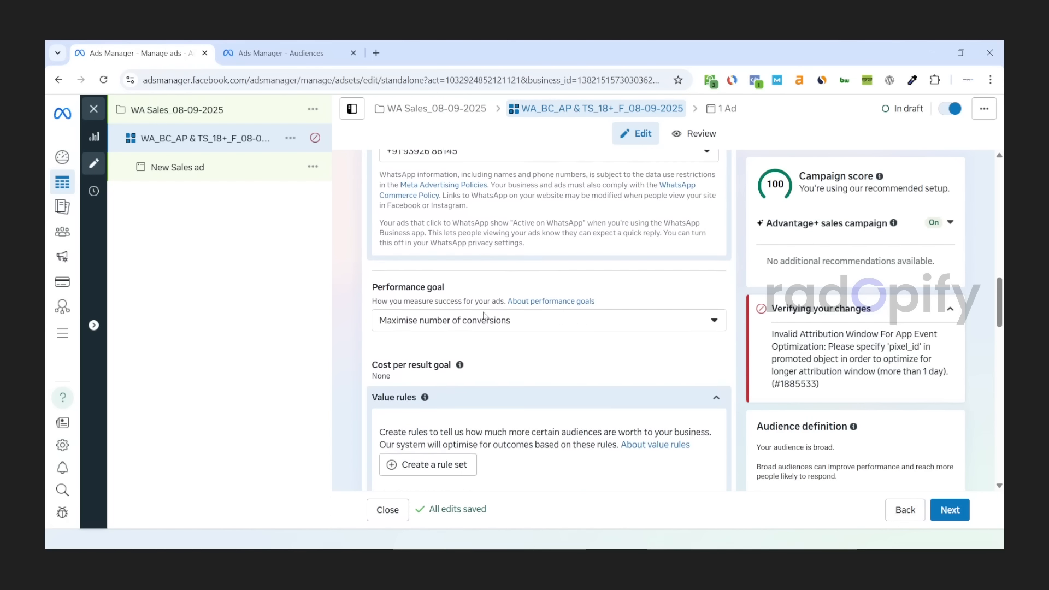
pyautogui.moveTo(366, 272); pyautogui.dragTo(464, 271)
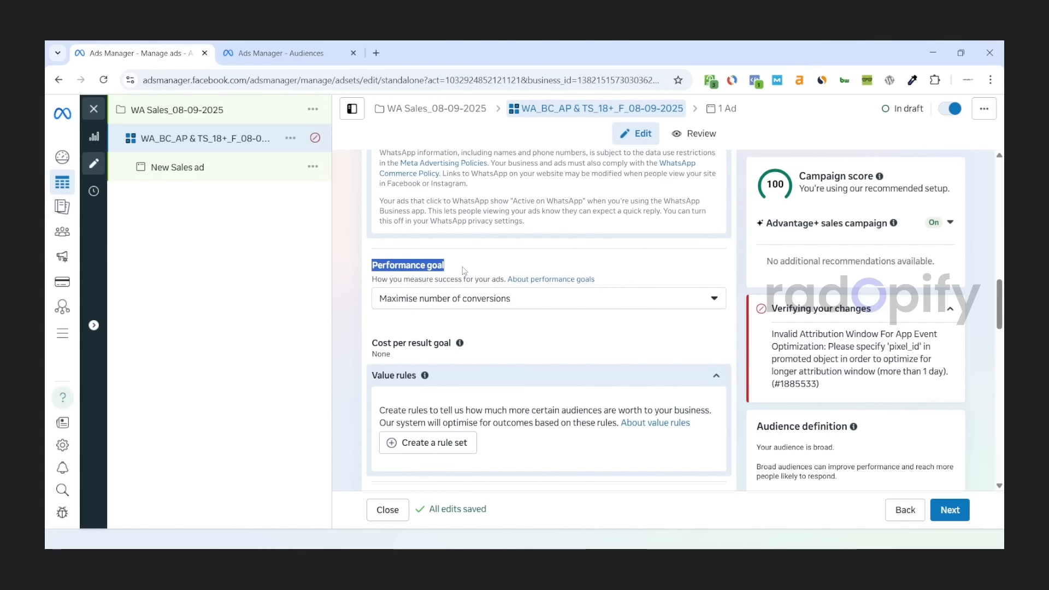
pyautogui.click(464, 271)
pyautogui.click(447, 308)
pyautogui.scroll(-3, 475, 332)
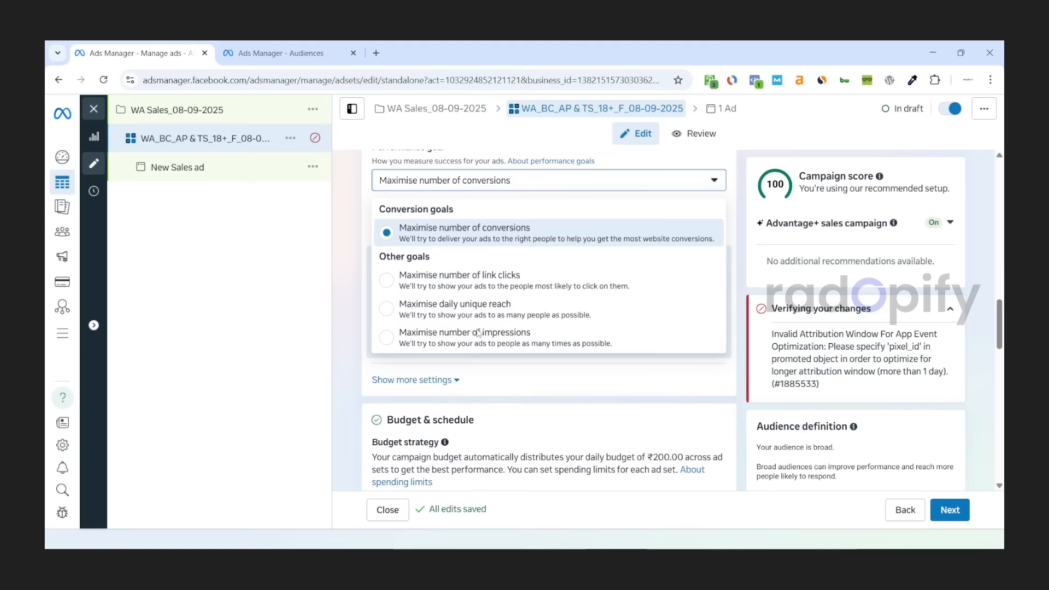
pyautogui.scroll(4, 473, 333)
pyautogui.click(453, 307)
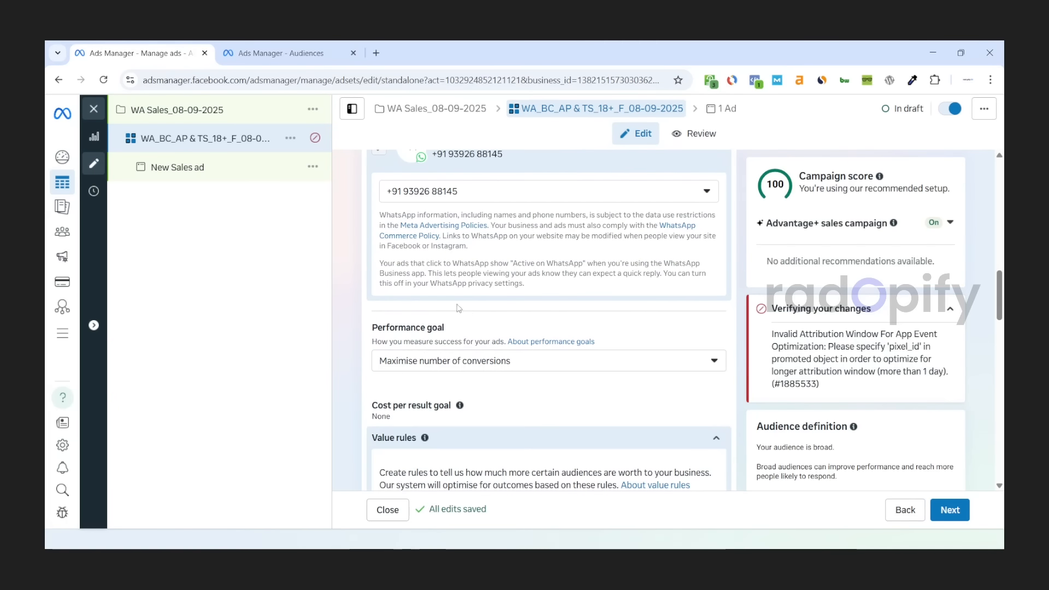
# Step: Reset the conversion settings by switching the conversion location to Website and back to Message destinations
pyautogui.scroll(10, 492, 339)
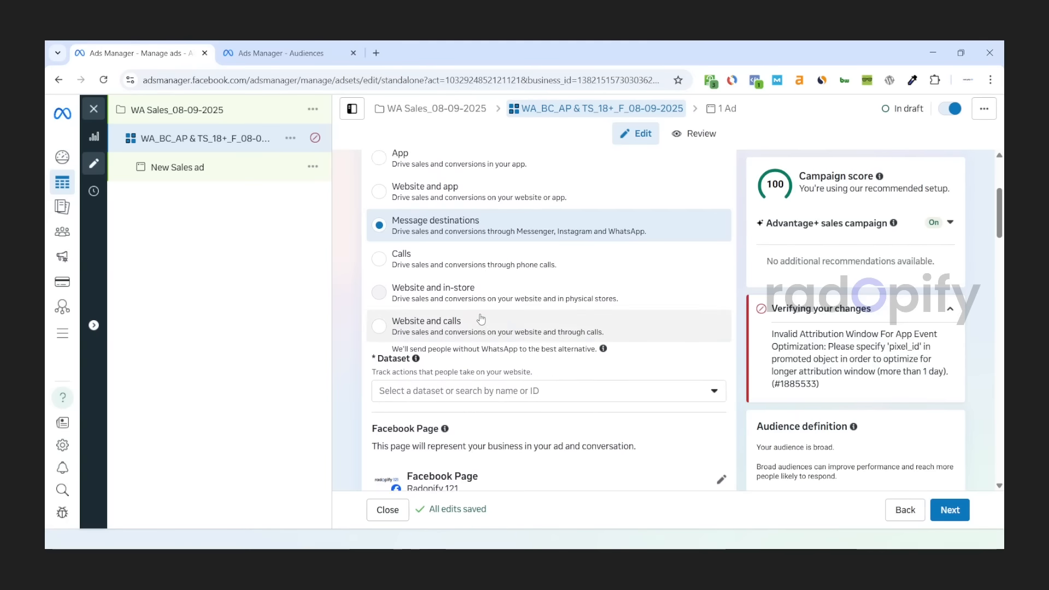
pyautogui.click(473, 316)
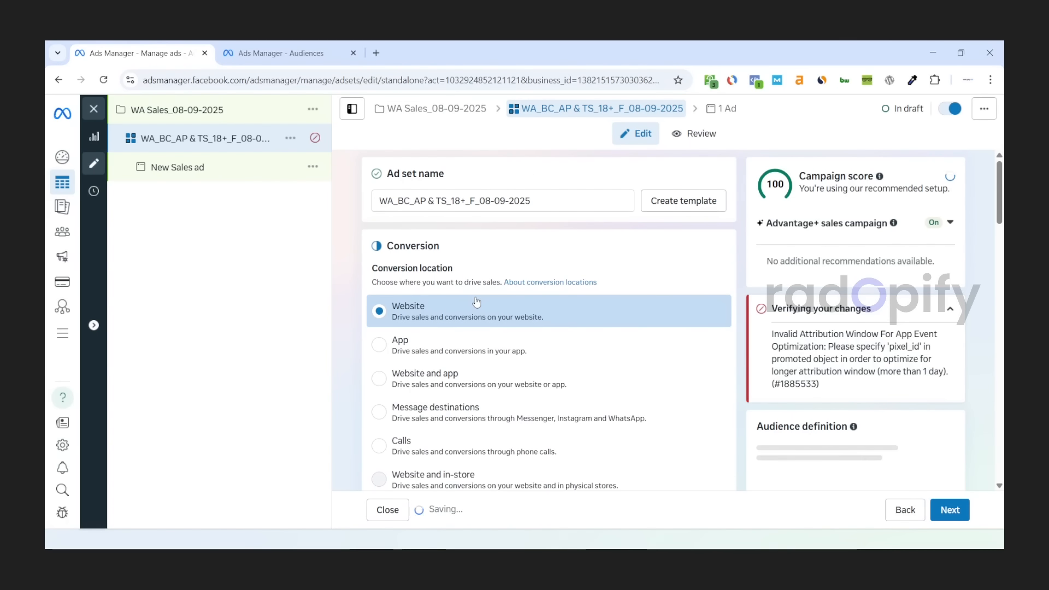
pyautogui.scroll(-1, 476, 306)
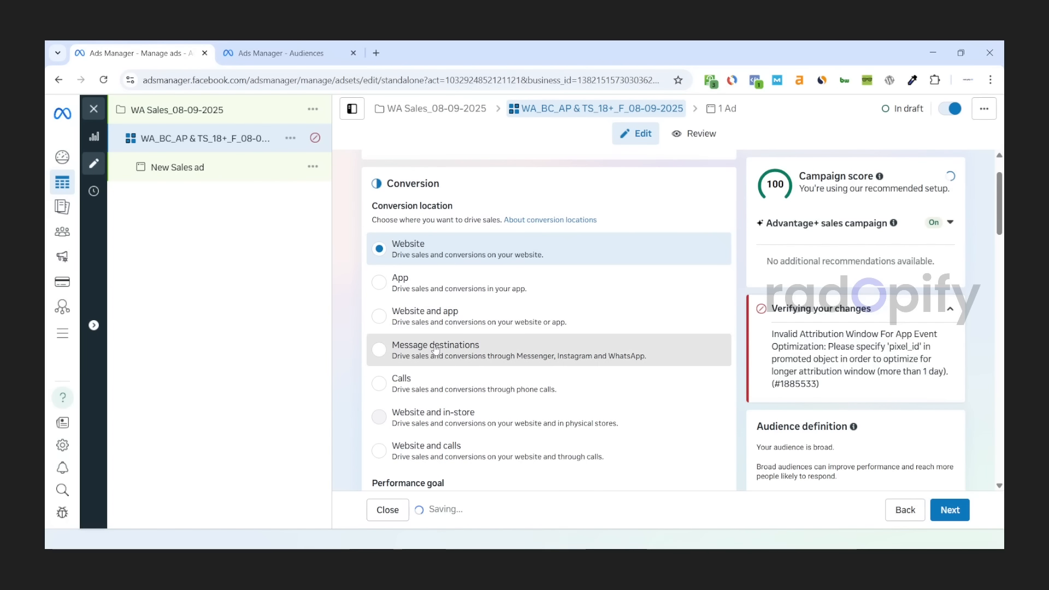
pyautogui.scroll(-3, 476, 301)
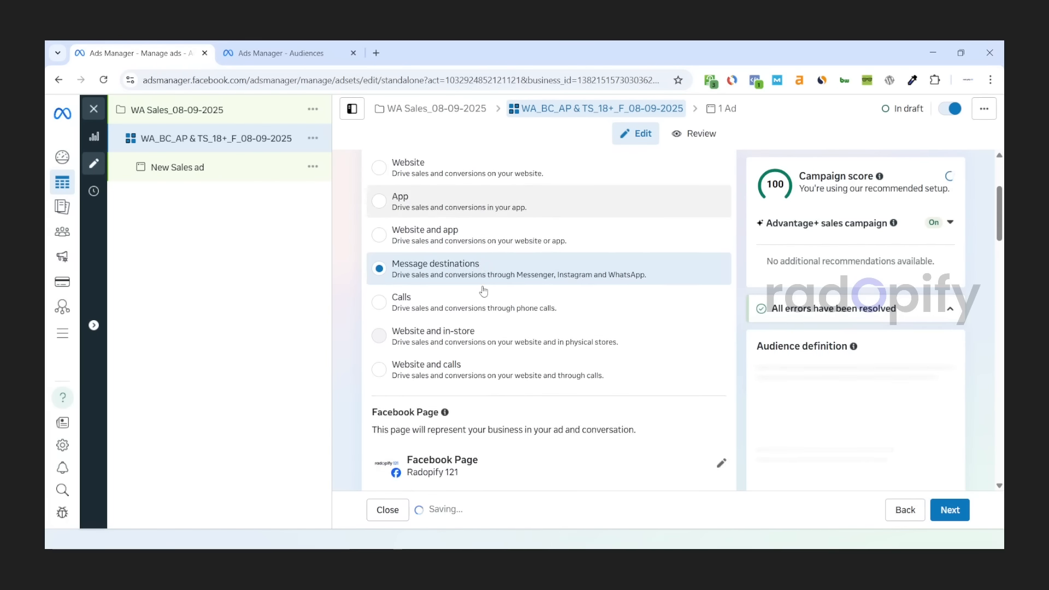
# Step: Exclude Messenger and Instagram from the reset message destinations so that WhatsApp is the only one used
pyautogui.scroll(-3, 483, 286)
pyautogui.click(379, 218)
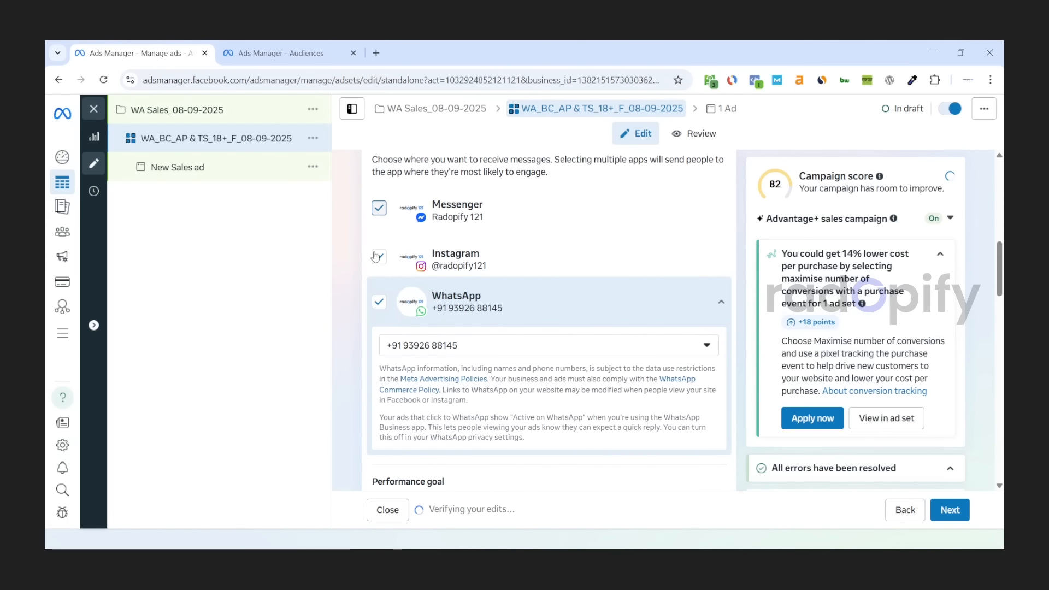
pyautogui.click(379, 266)
# Step: Review the performance goal options and keep "Maximise number of conversations" as the goal
pyautogui.scroll(-5, 519, 330)
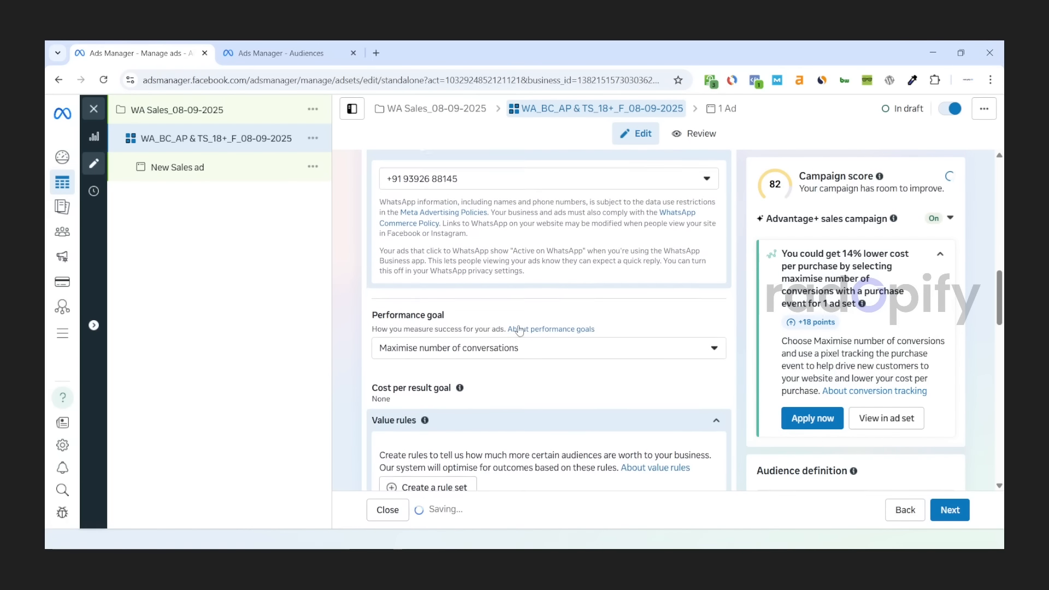
pyautogui.click(499, 214)
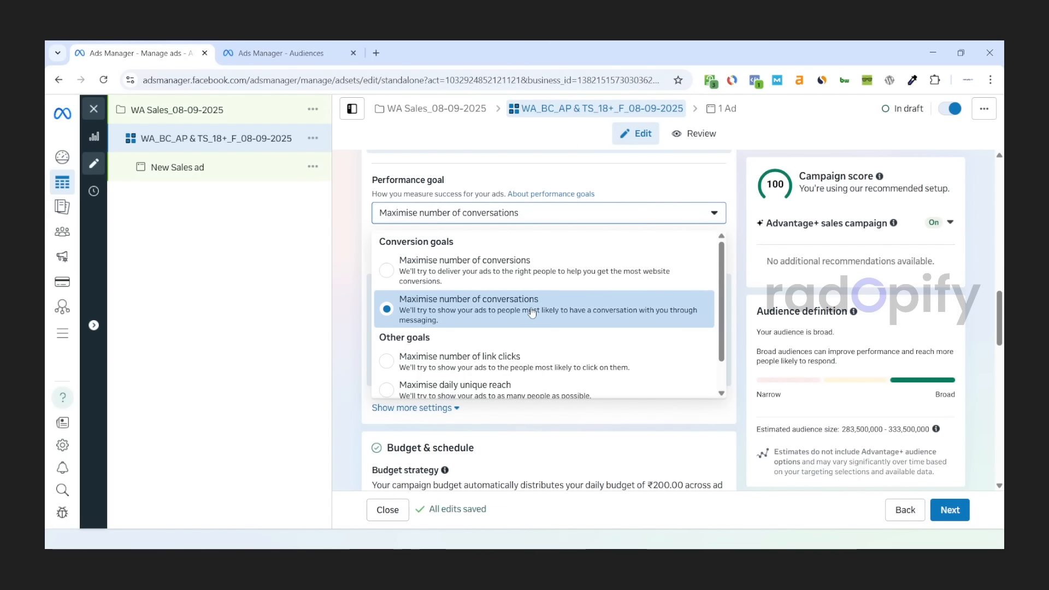
pyautogui.click(366, 220)
pyautogui.click(409, 218)
pyautogui.click(496, 313)
pyautogui.click(495, 217)
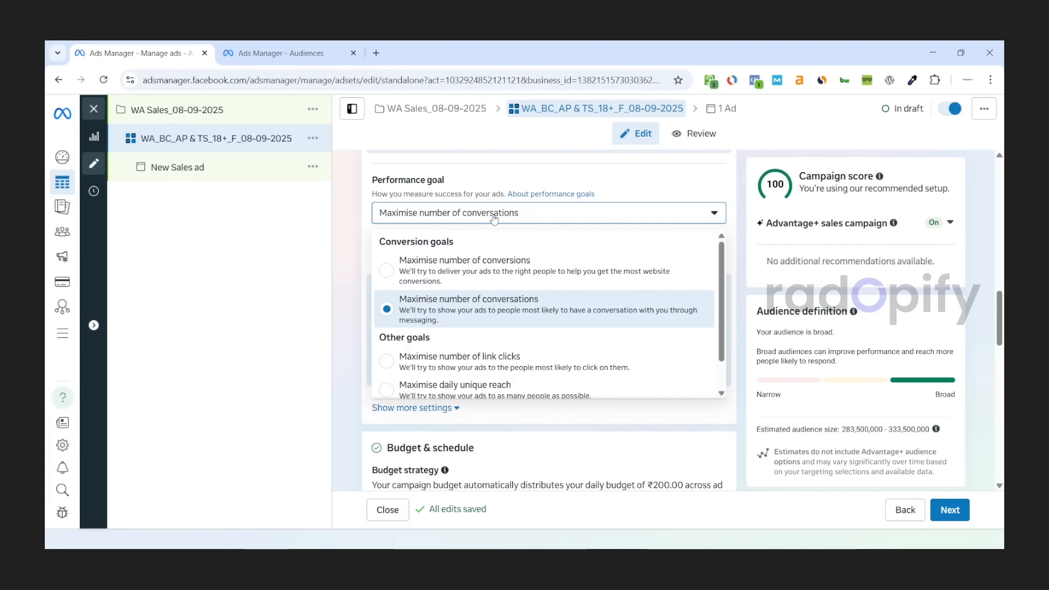
pyautogui.click(495, 216)
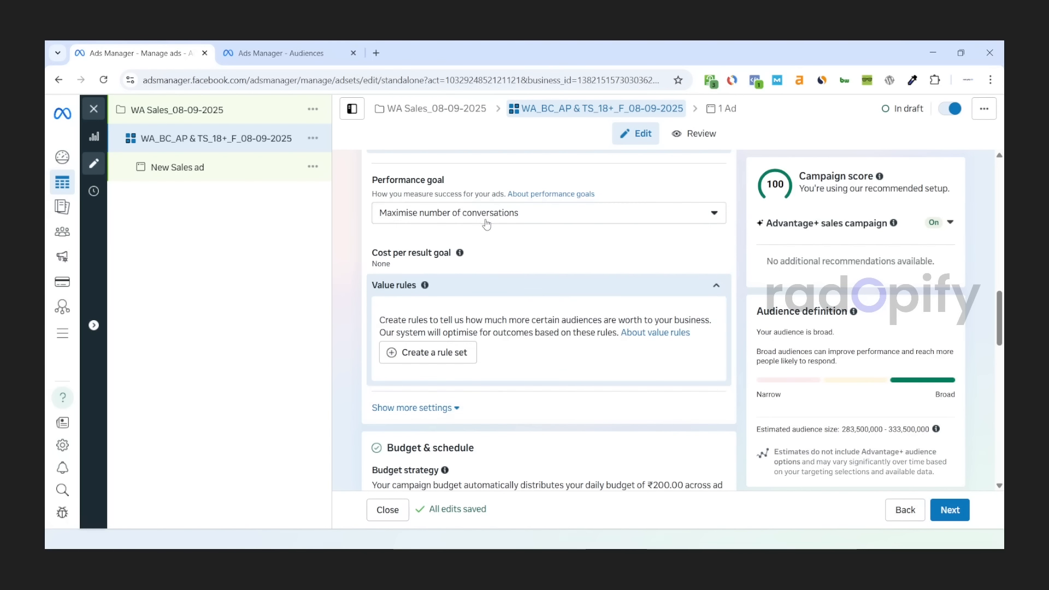
pyautogui.click(486, 221)
pyautogui.click(483, 221)
# Step: Schedule the ad set to start on 8 September 2025 at 01:00 IST
pyautogui.scroll(-5, 491, 235)
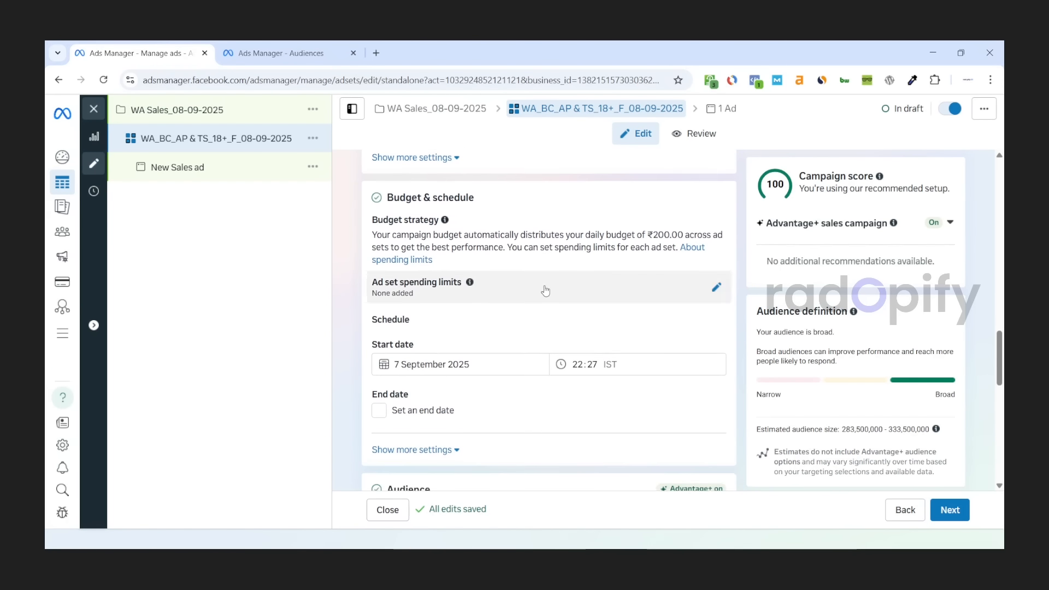
pyautogui.scroll(-1, 546, 291)
pyautogui.scroll(1, 528, 293)
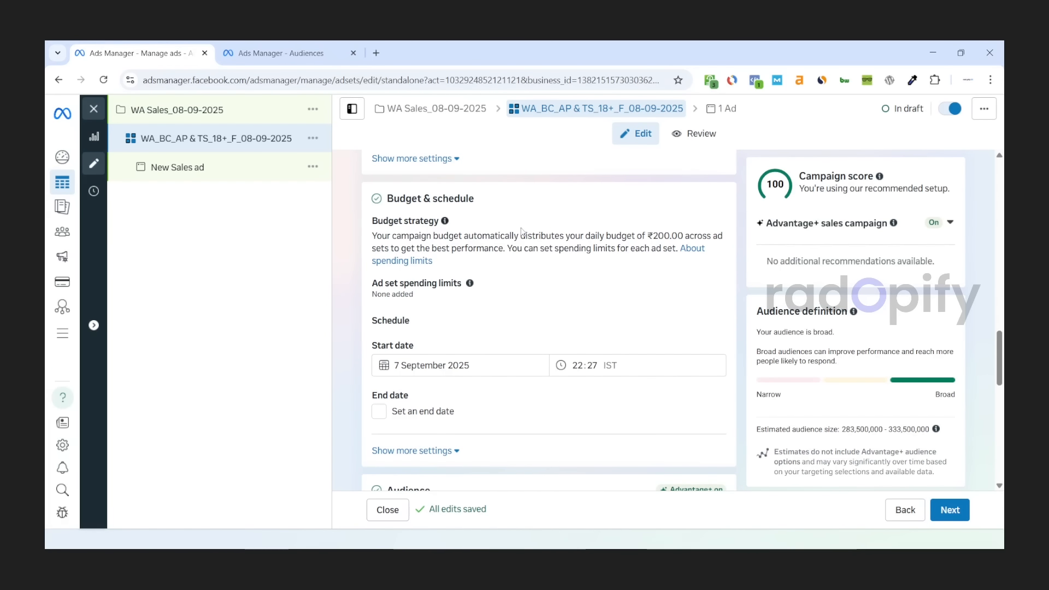
pyautogui.scroll(-1, 524, 246)
pyautogui.click(534, 302)
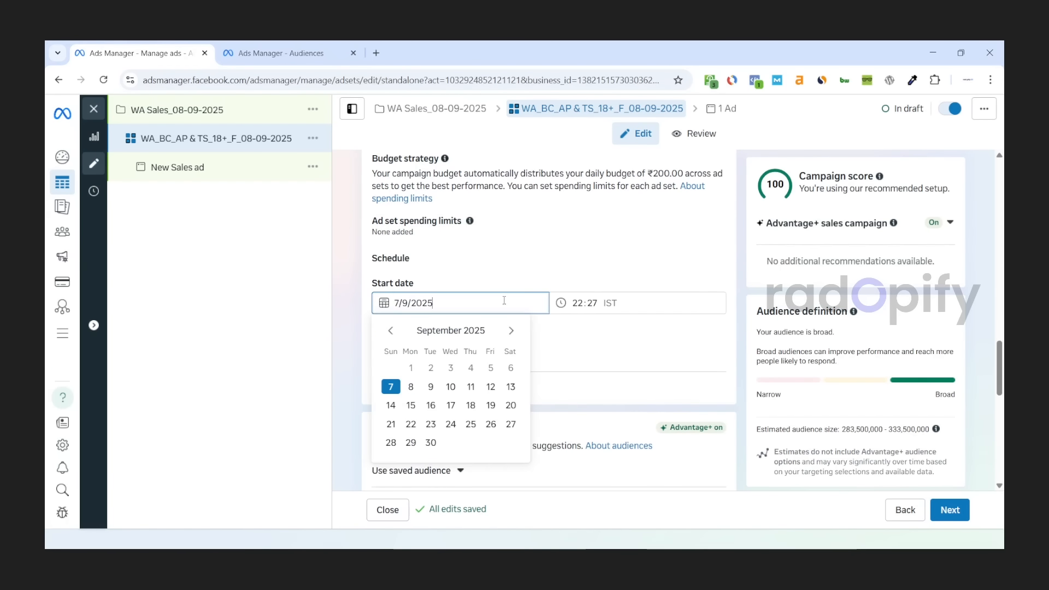
pyautogui.click(410, 387)
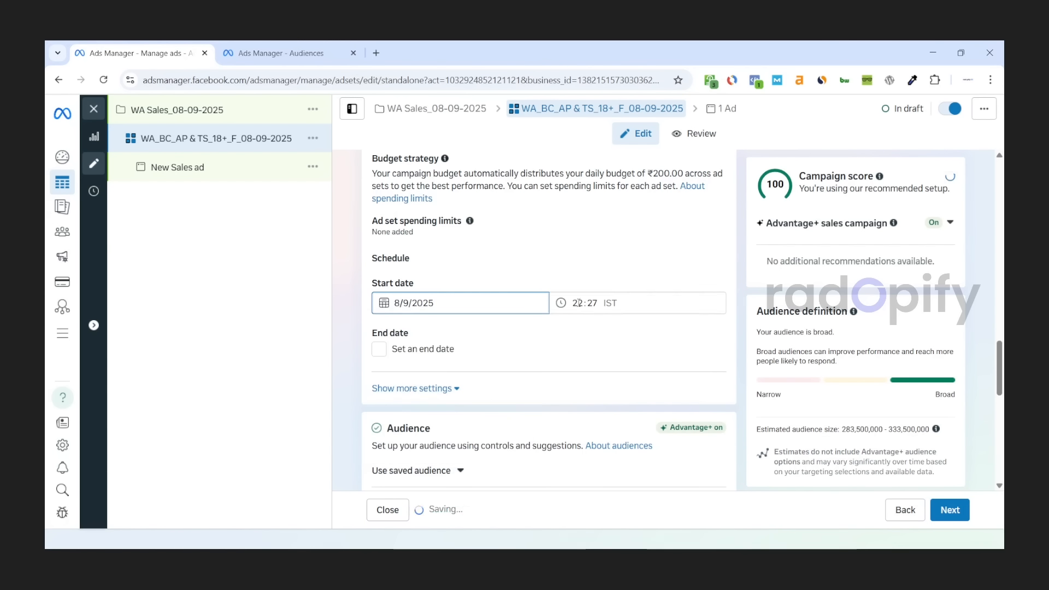
pyautogui.press('Tab')
pyautogui.write('0100')
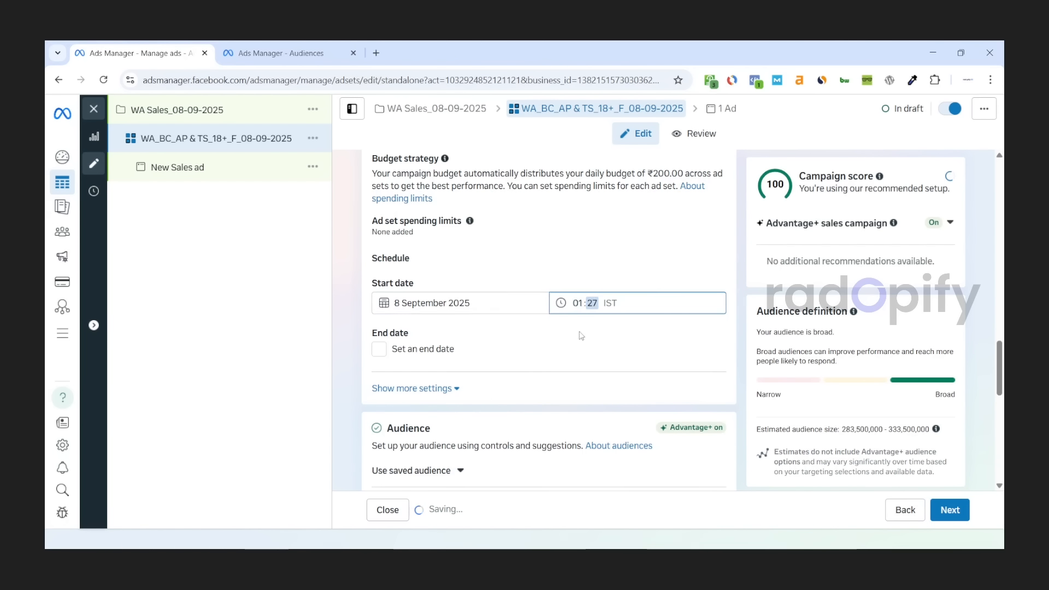
pyautogui.click(566, 276)
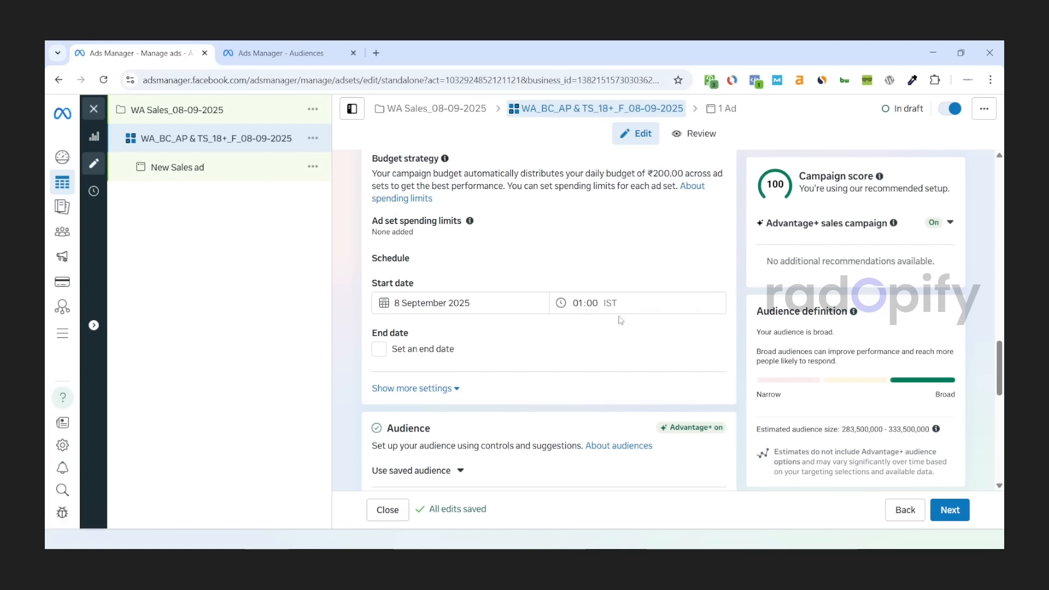
# Step: Check the start time and the optional end date, and go on to the Audience settings
pyautogui.click(581, 303)
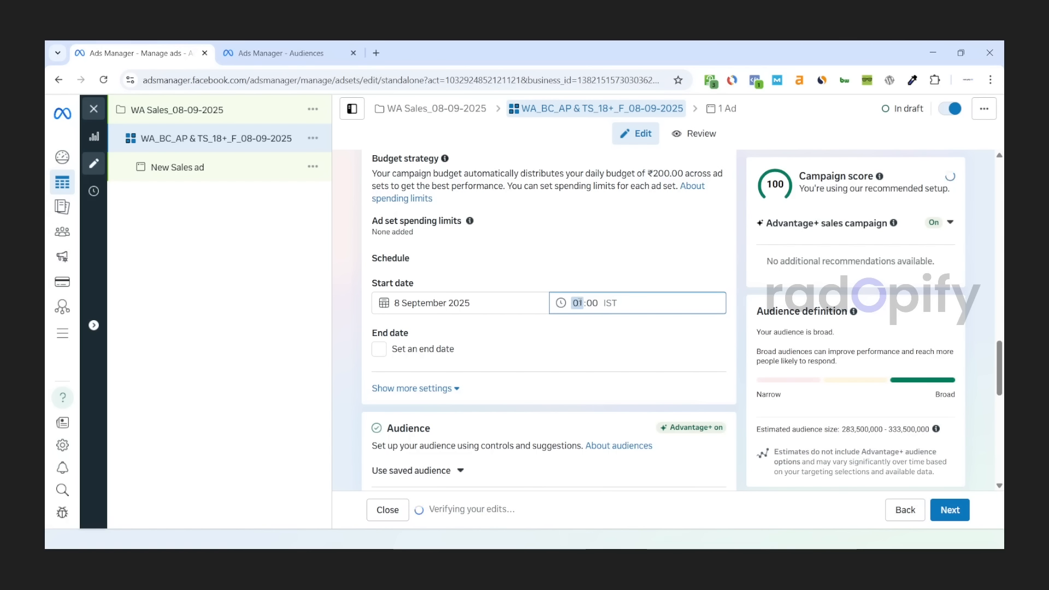
pyautogui.click(584, 266)
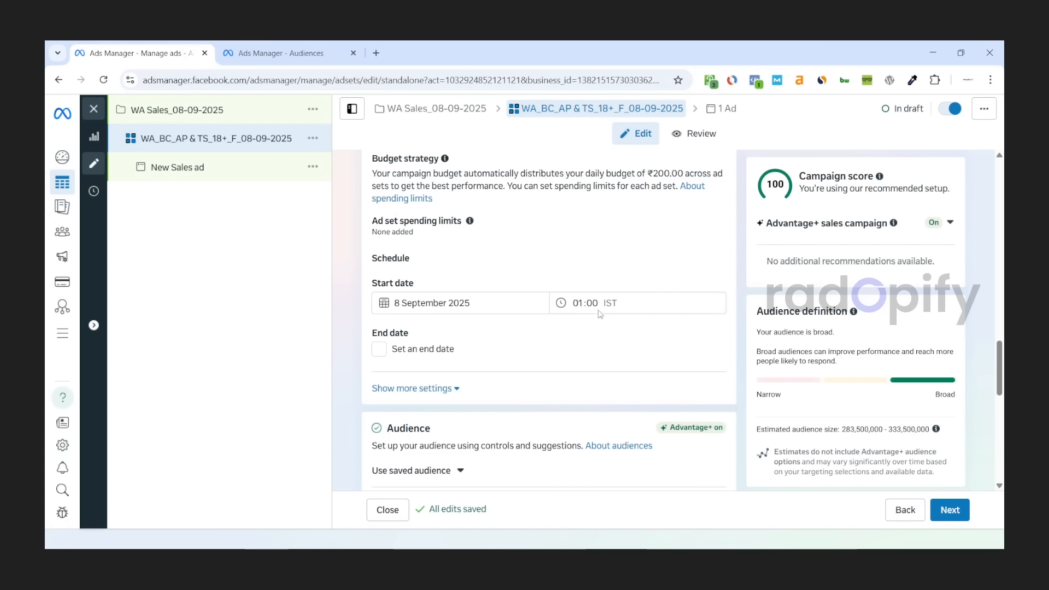
pyautogui.scroll(-1, 569, 270)
pyautogui.moveTo(370, 272); pyautogui.dragTo(412, 274)
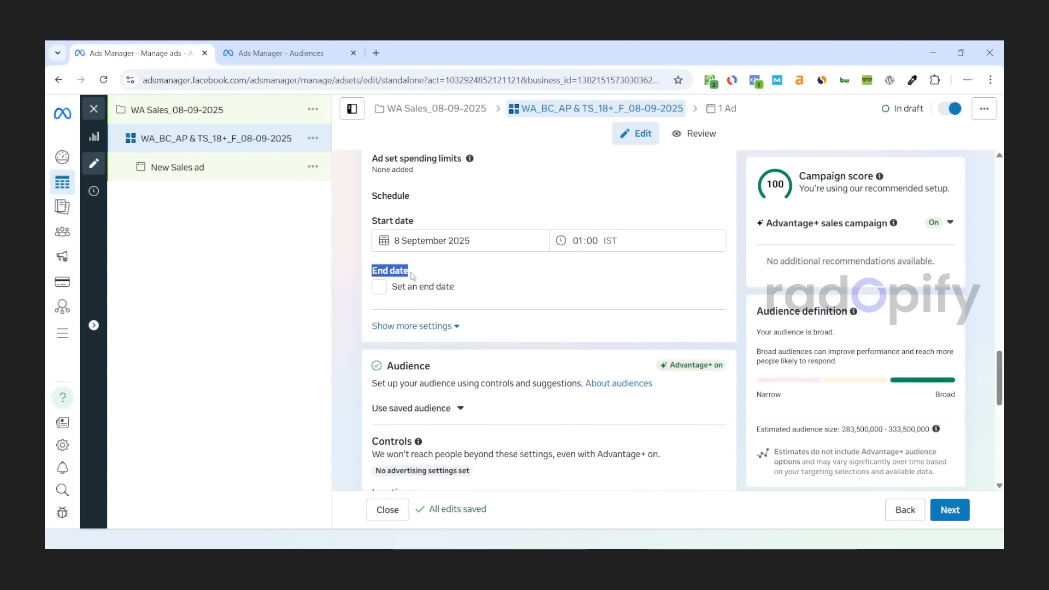
pyautogui.click(412, 274)
pyautogui.scroll(-2, 445, 276)
pyautogui.scroll(-4, 446, 275)
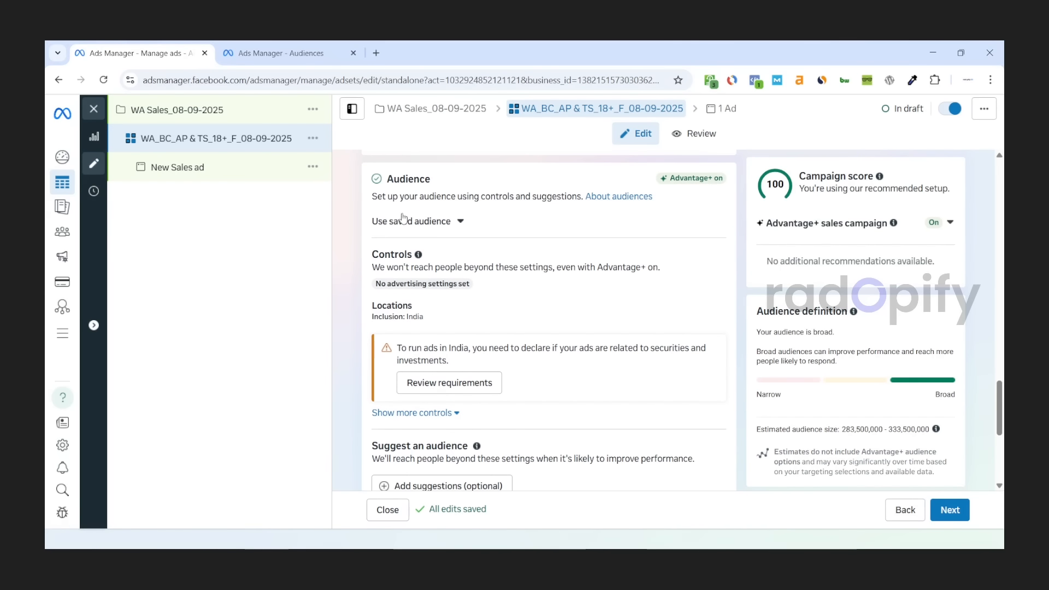
# Step: Expand the additional audience controls and review the minimum age, custom audience exclusion and language settings
pyautogui.scroll(-1, 506, 250)
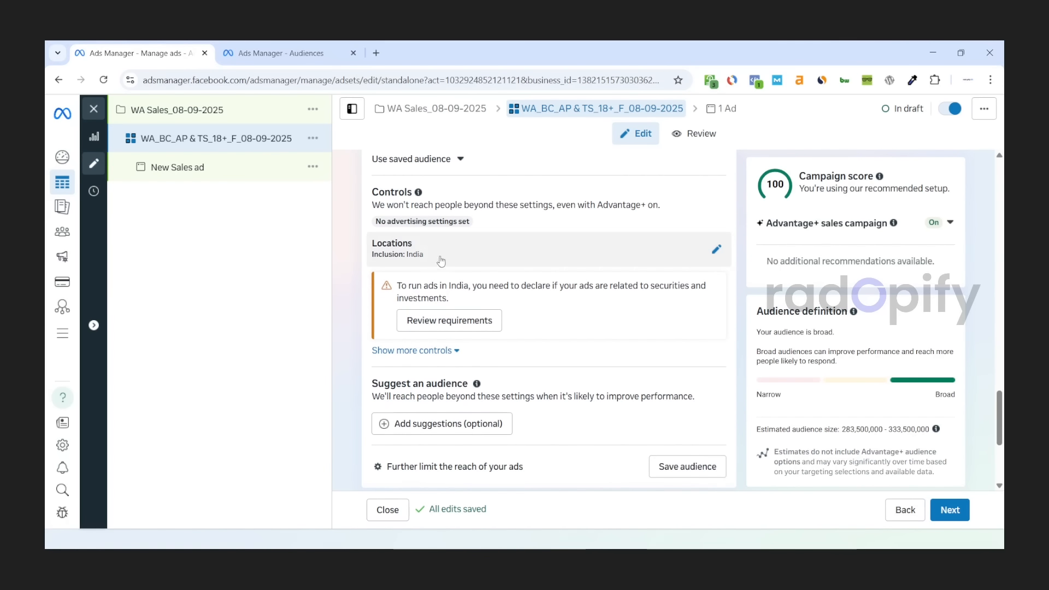
pyautogui.click(405, 353)
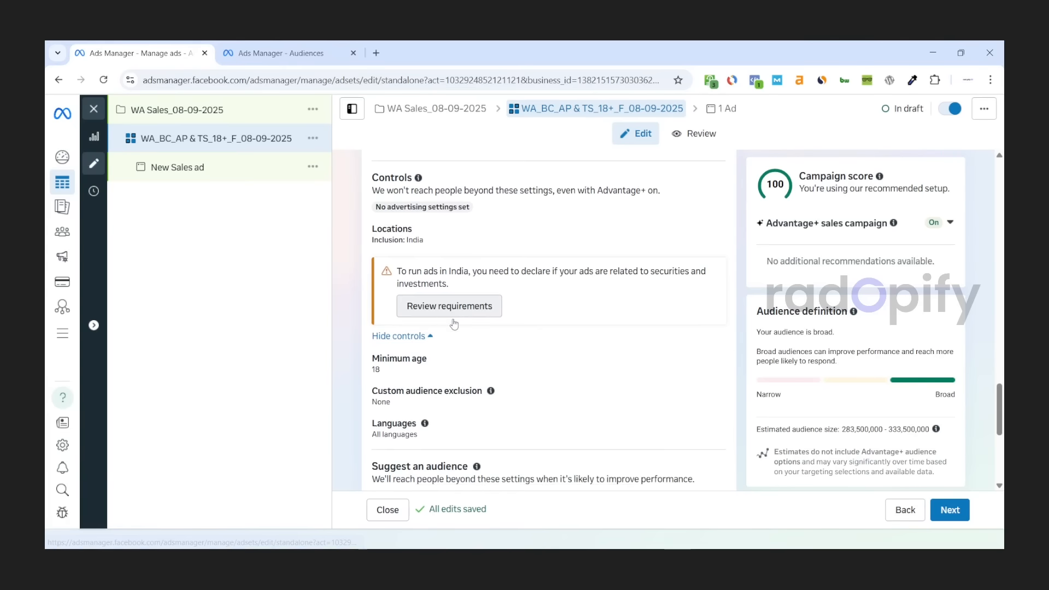
pyautogui.scroll(-2, 464, 344)
pyautogui.scroll(1, 490, 340)
pyautogui.scroll(3, 490, 341)
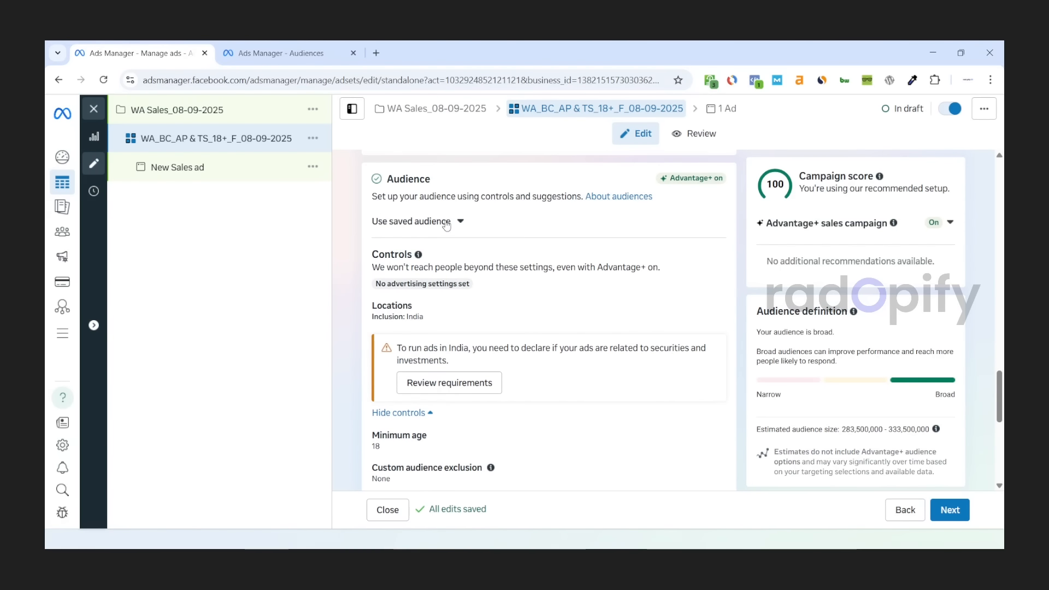
# Step: Close the audience summary on the Audiences page and apply the saved audience "BC_AP & TS_18+_F" to the ad set
pyautogui.hotkey('ctrl', 'Tab')
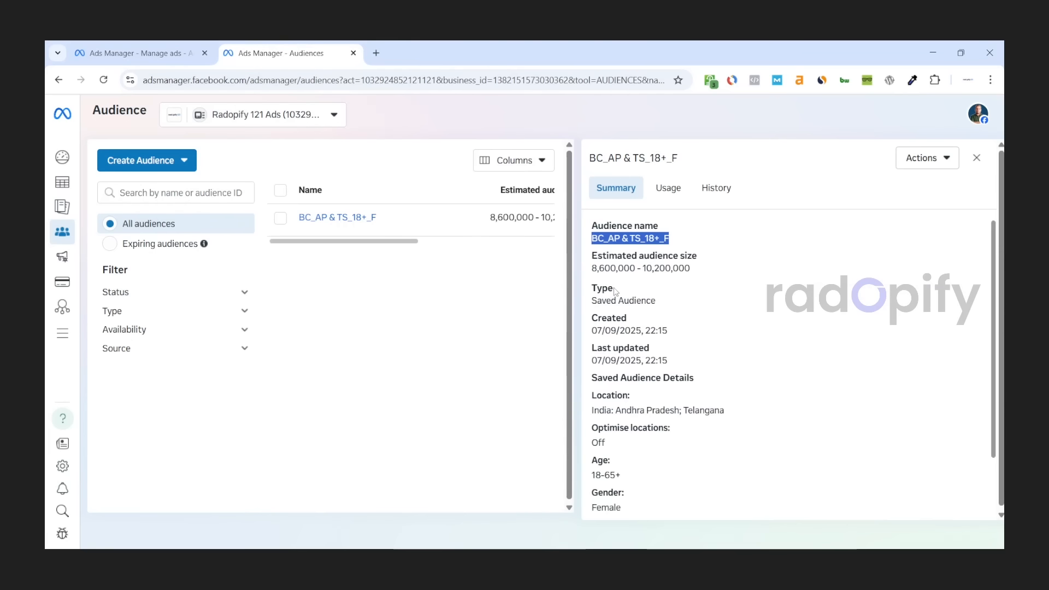
pyautogui.click(976, 157)
pyautogui.hotkey('ctrl', 'shift', 'Tab')
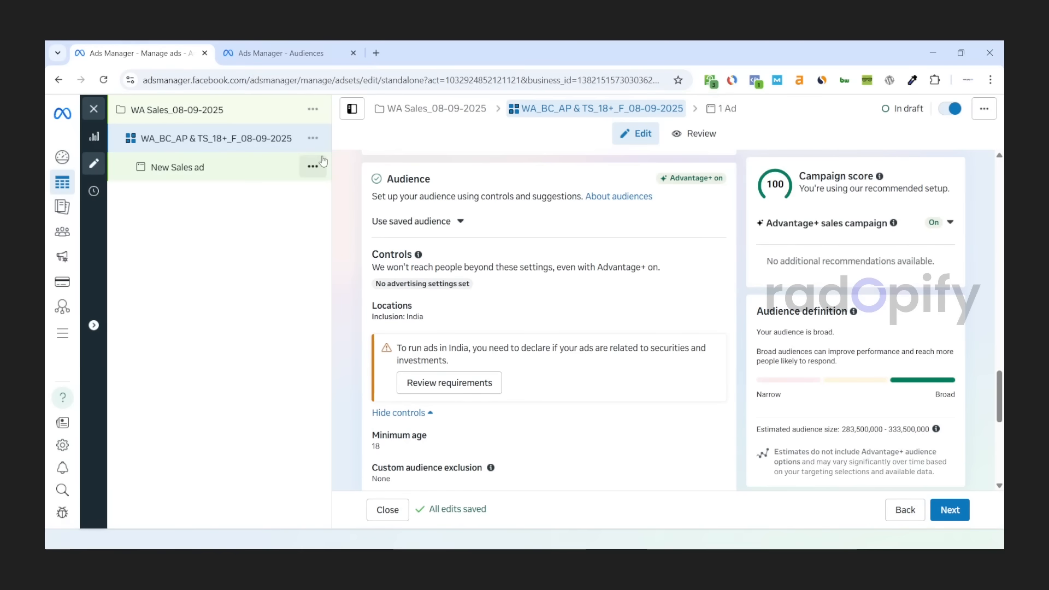
pyautogui.click(422, 223)
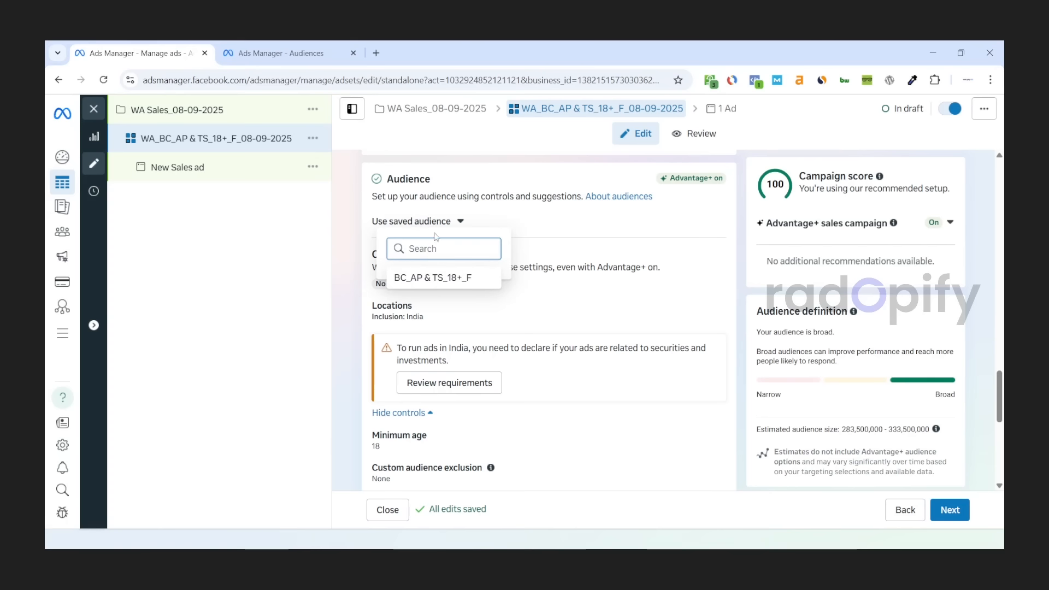
pyautogui.click(444, 279)
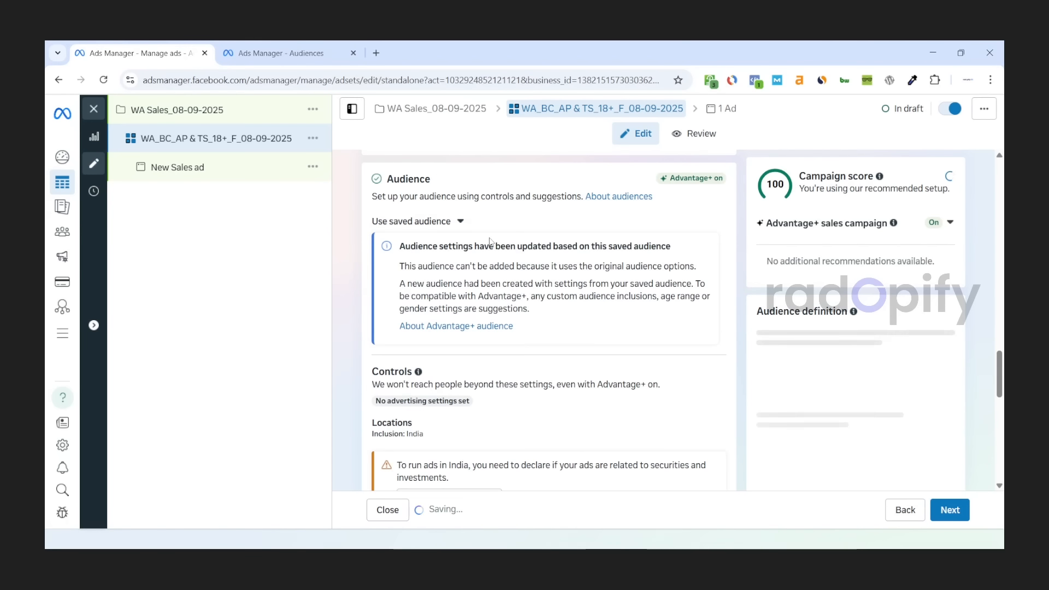
# Step: Check the locations, age, gender and detailed targeting taken over from the saved audience
pyautogui.scroll(-3, 432, 246)
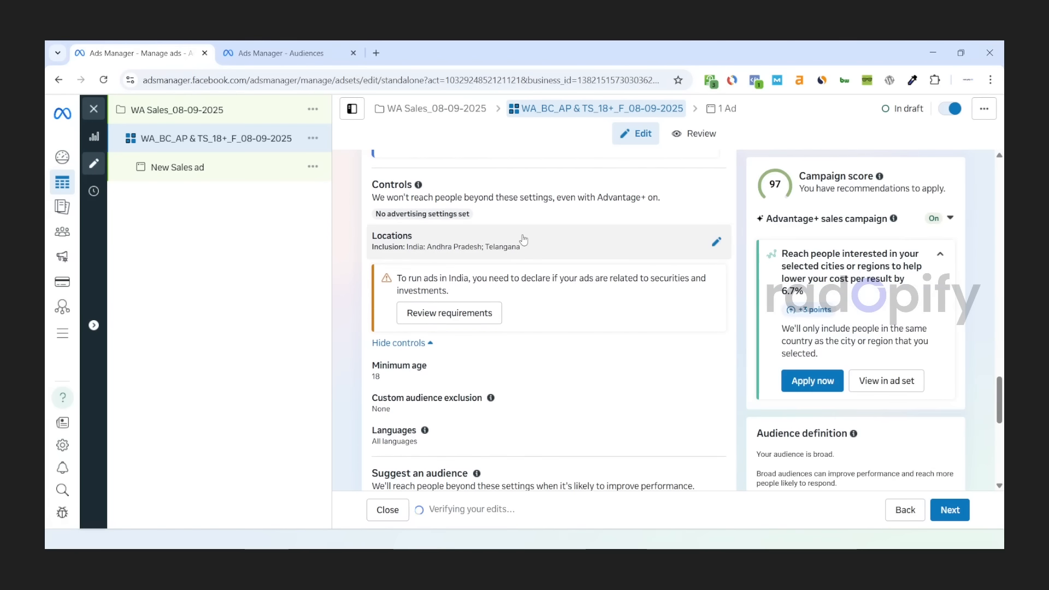
pyautogui.click(278, 53)
pyautogui.click(163, 55)
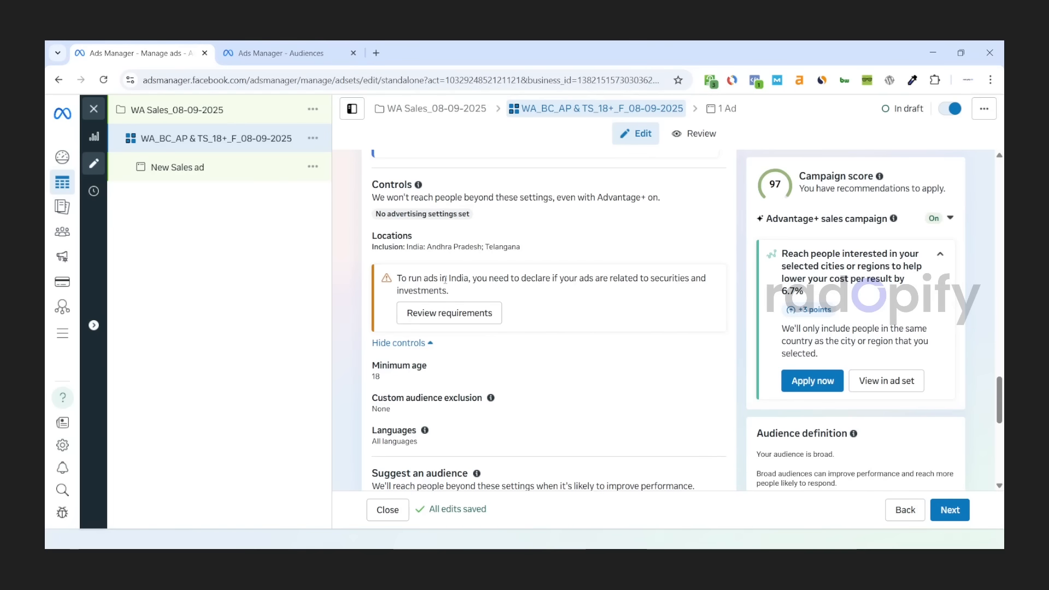
pyautogui.scroll(-2, 464, 306)
pyautogui.scroll(-3, 464, 331)
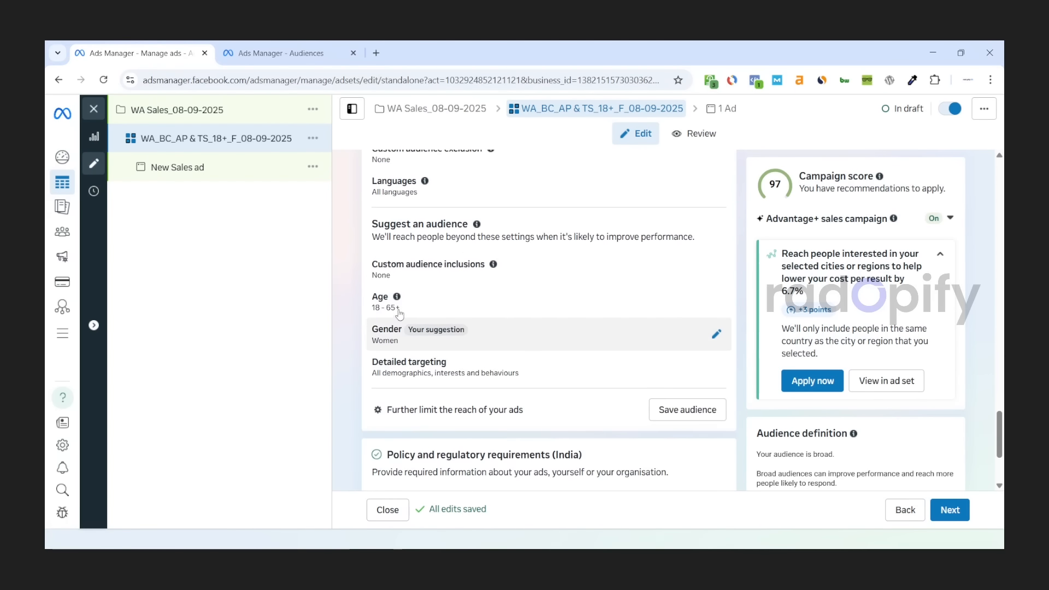
pyautogui.scroll(2, 393, 235)
pyautogui.scroll(2, 399, 240)
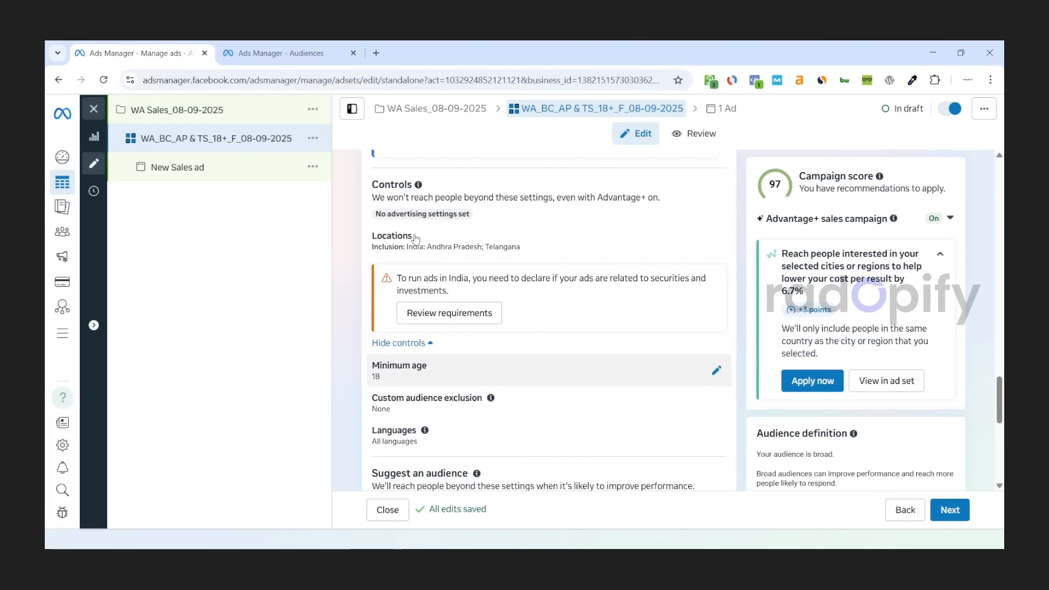
pyautogui.scroll(-3, 502, 257)
pyautogui.scroll(-5, 511, 265)
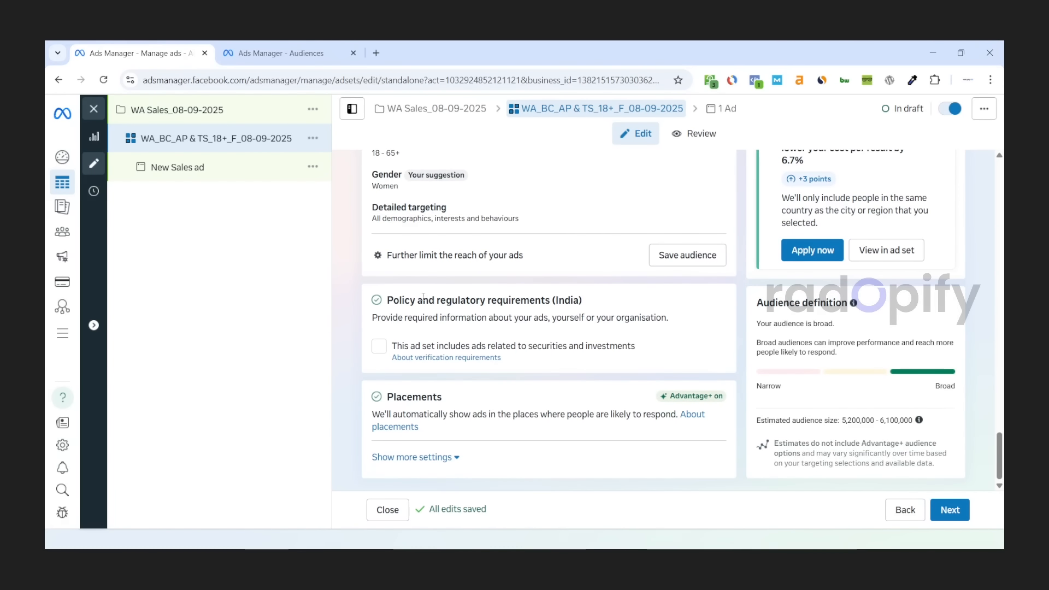
# Step: Examine the "Policy and regulatory requirements (India)" section and its securities and investments declaration
pyautogui.moveTo(387, 300); pyautogui.dragTo(366, 305)
pyautogui.click(587, 307)
pyautogui.click(366, 304)
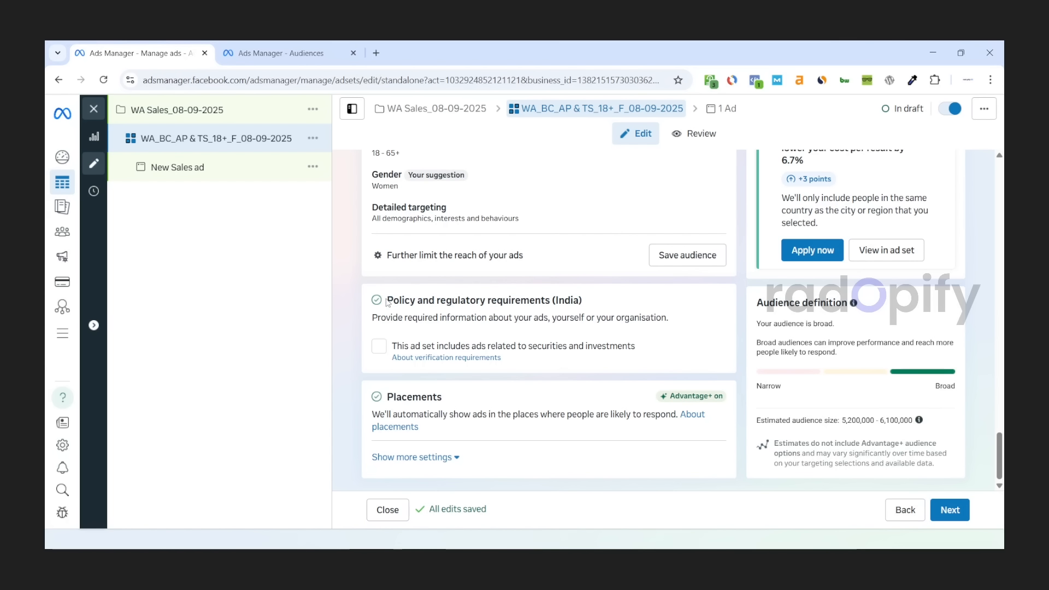
pyautogui.moveTo(387, 302); pyautogui.dragTo(587, 300)
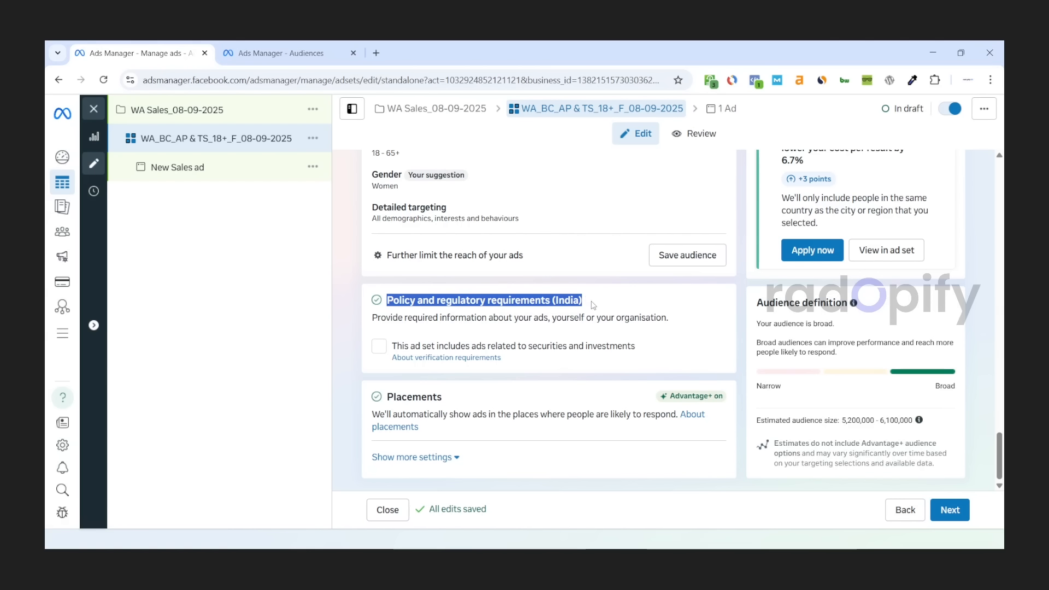
pyautogui.click(594, 305)
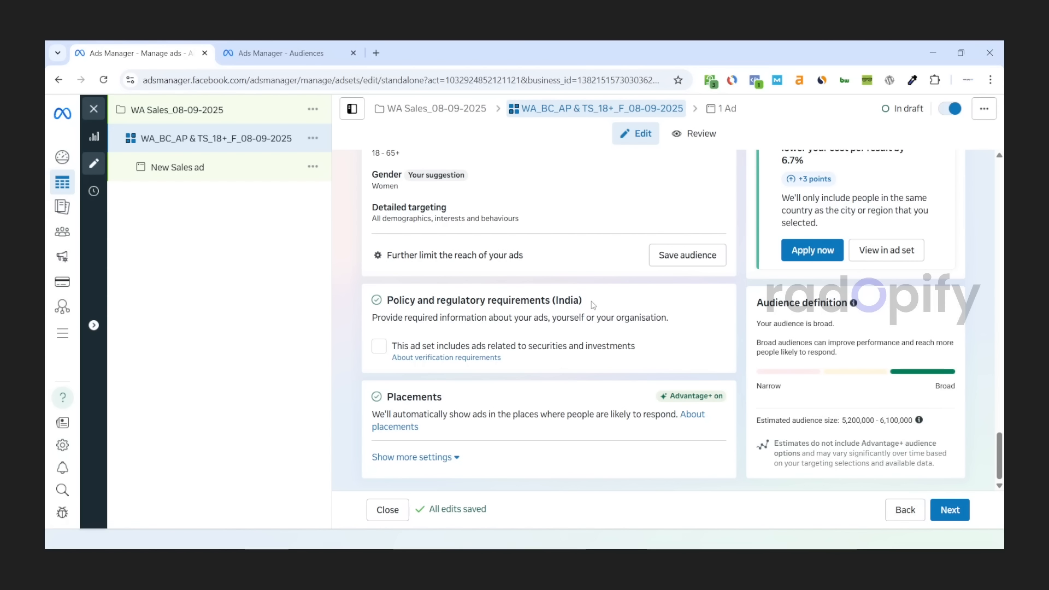
pyautogui.moveTo(594, 305); pyautogui.dragTo(388, 300)
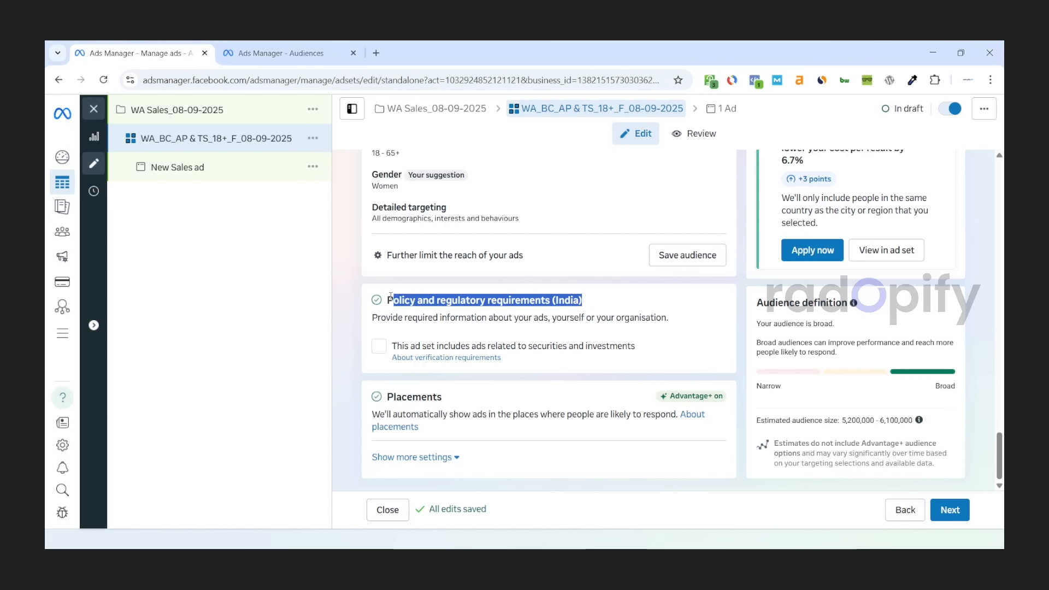
pyautogui.click(388, 300)
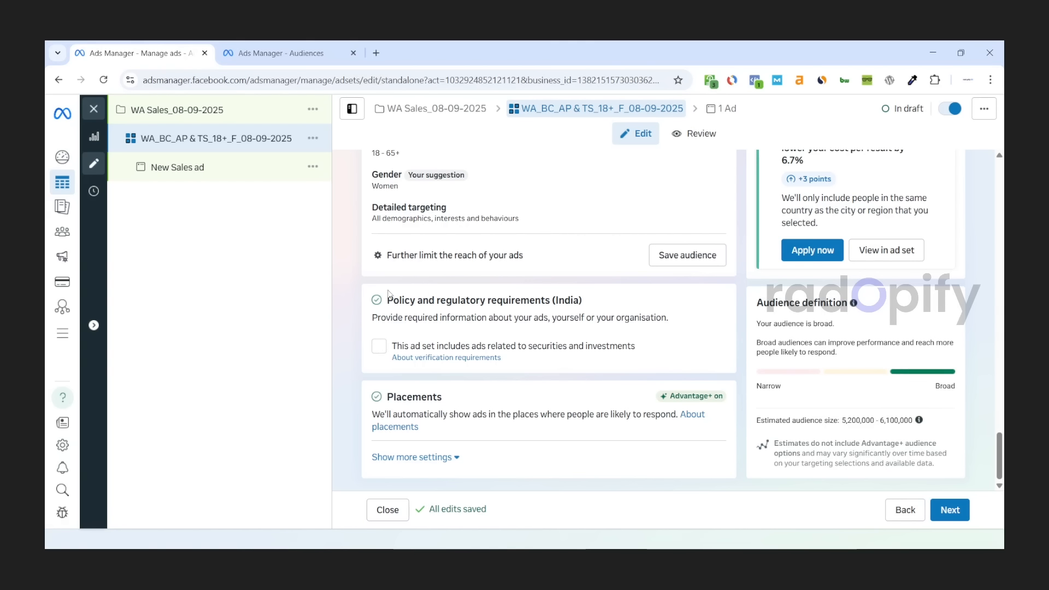
pyautogui.moveTo(387, 300); pyautogui.dragTo(633, 298)
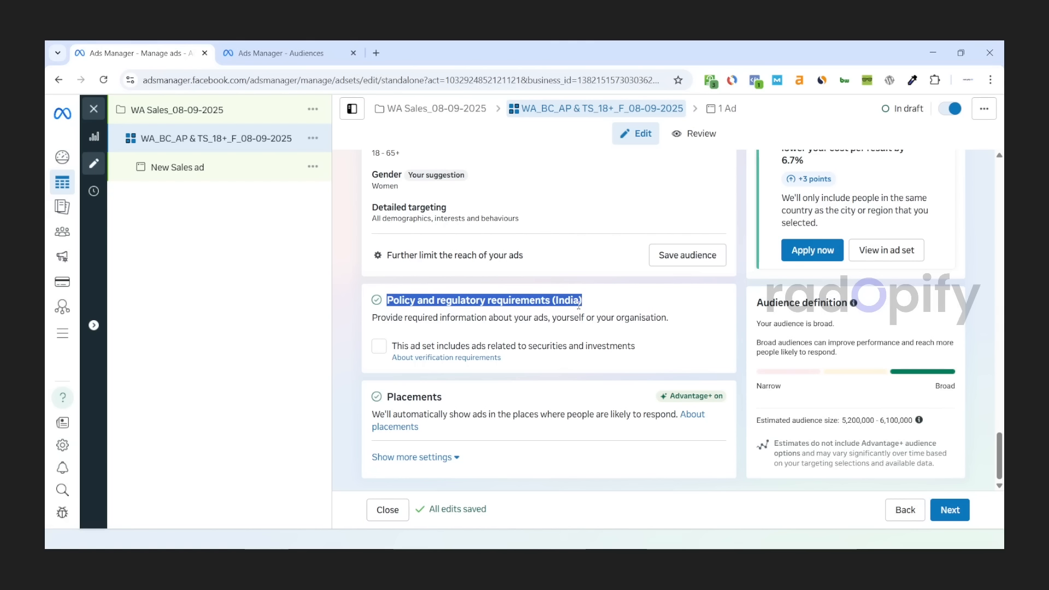
pyautogui.click(472, 300)
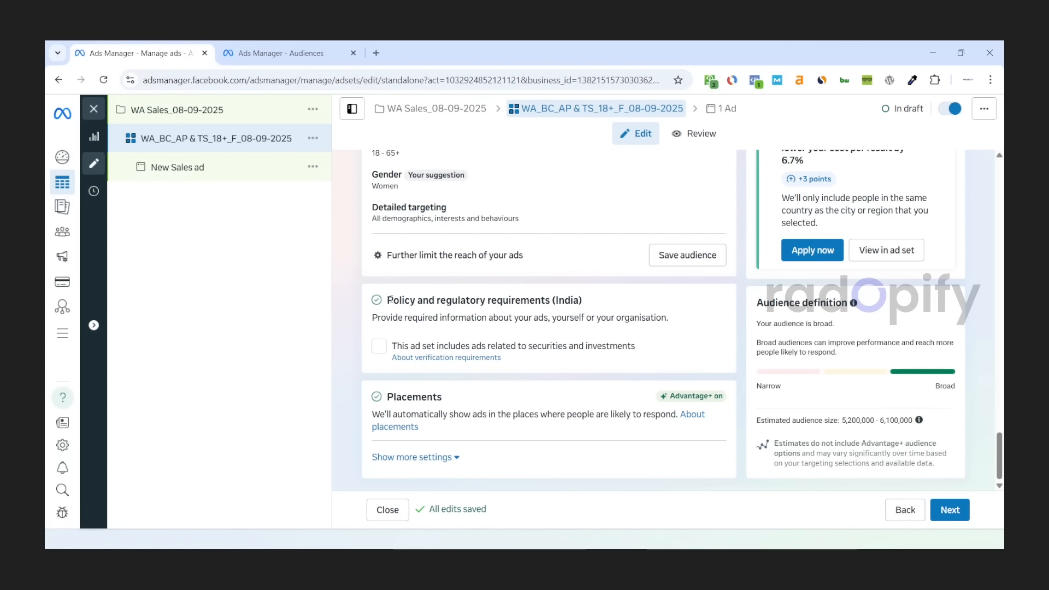
pyautogui.moveTo(390, 300); pyautogui.dragTo(613, 300)
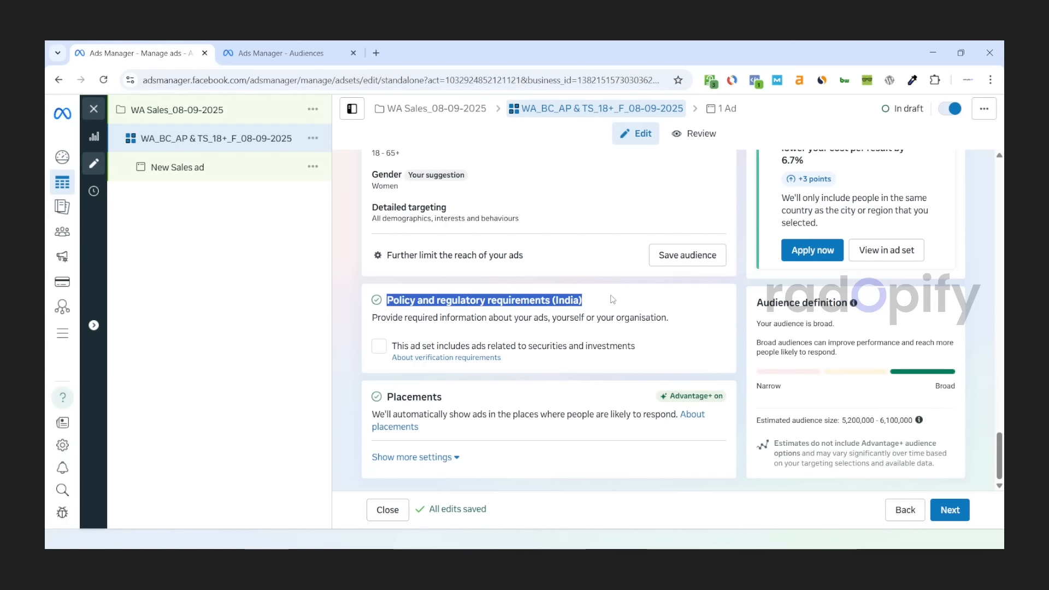
pyautogui.click(573, 295)
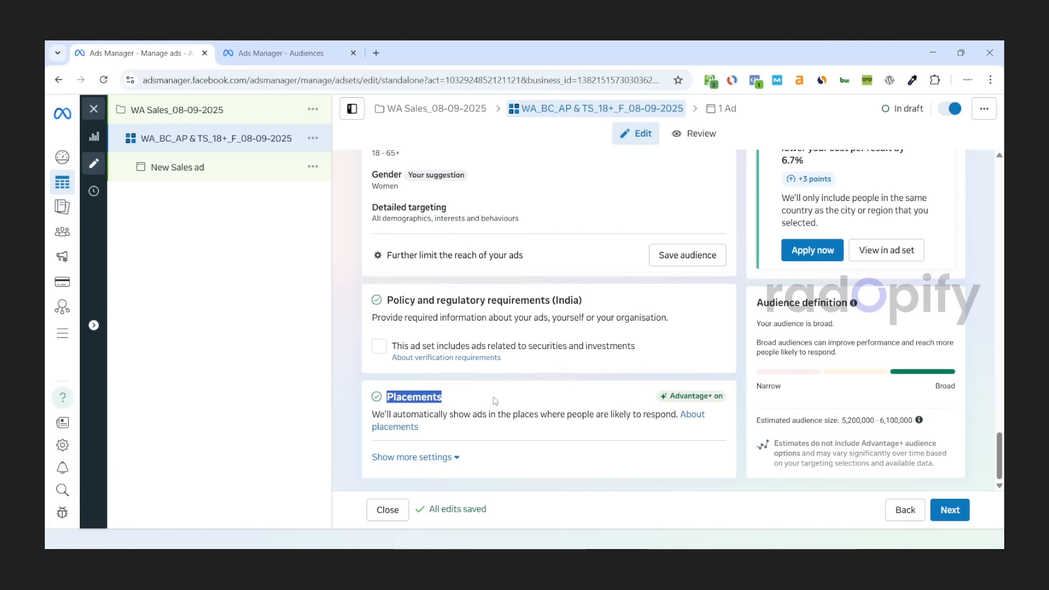
# Step: Exclude Audience Network and Messenger from the placement platforms, keeping only Facebook and Instagram
pyautogui.click(441, 460)
pyautogui.scroll(-3, 448, 415)
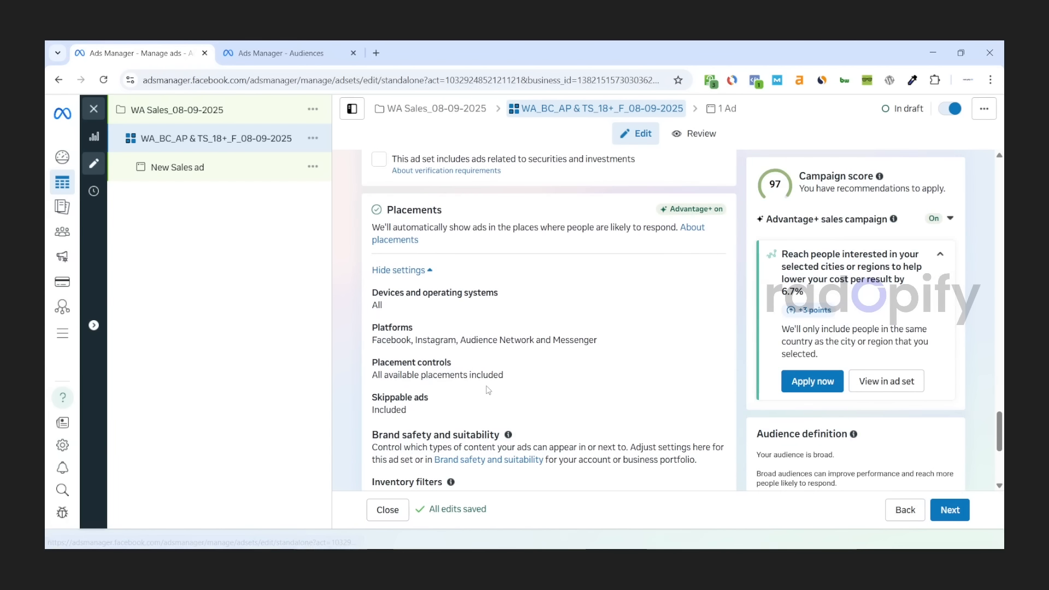
pyautogui.click(458, 340)
pyautogui.scroll(-1, 459, 340)
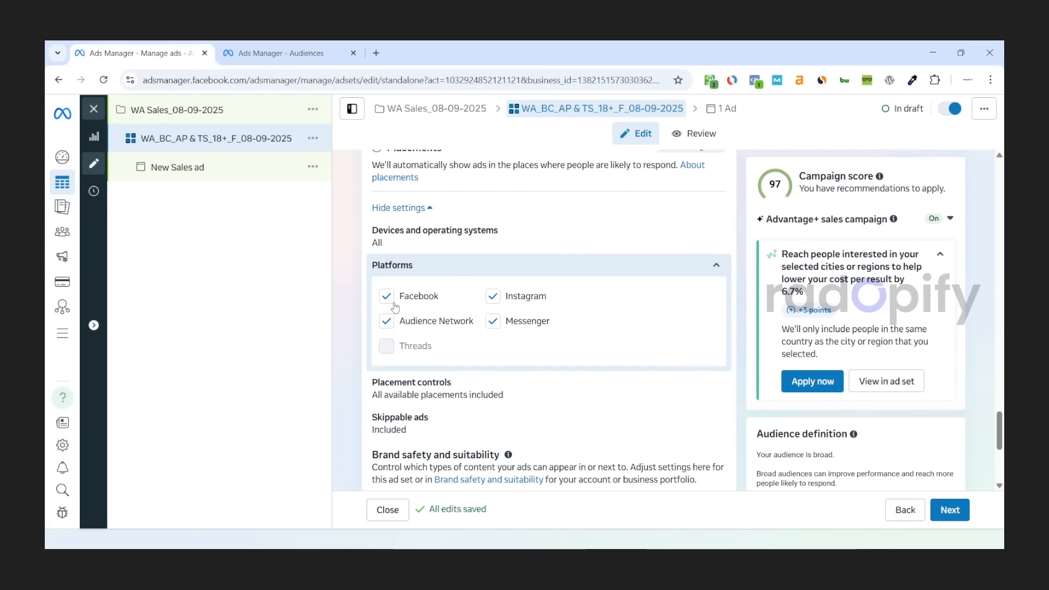
pyautogui.click(387, 321)
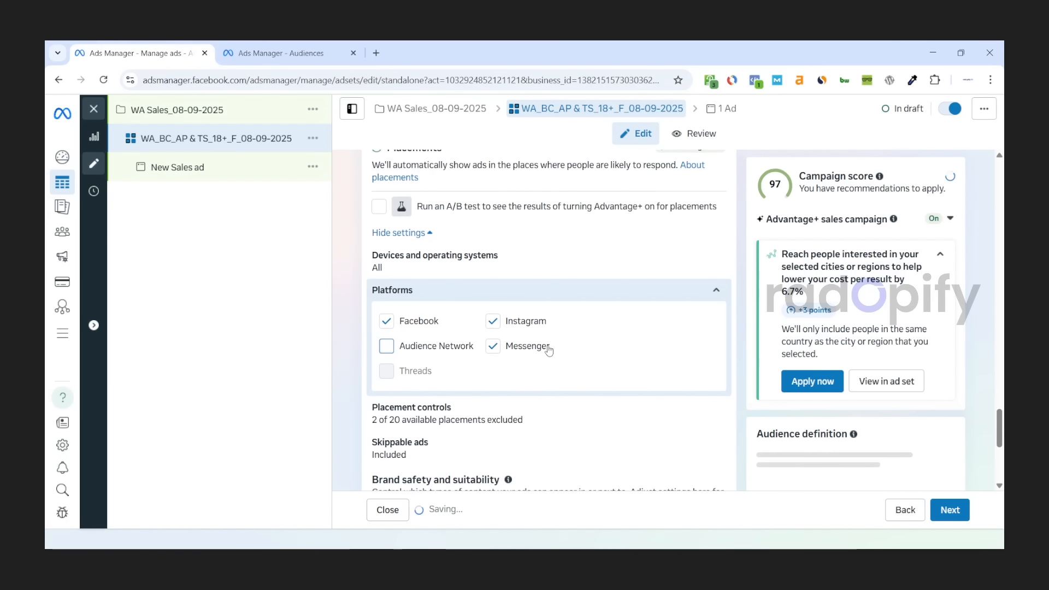
pyautogui.scroll(-3, 496, 328)
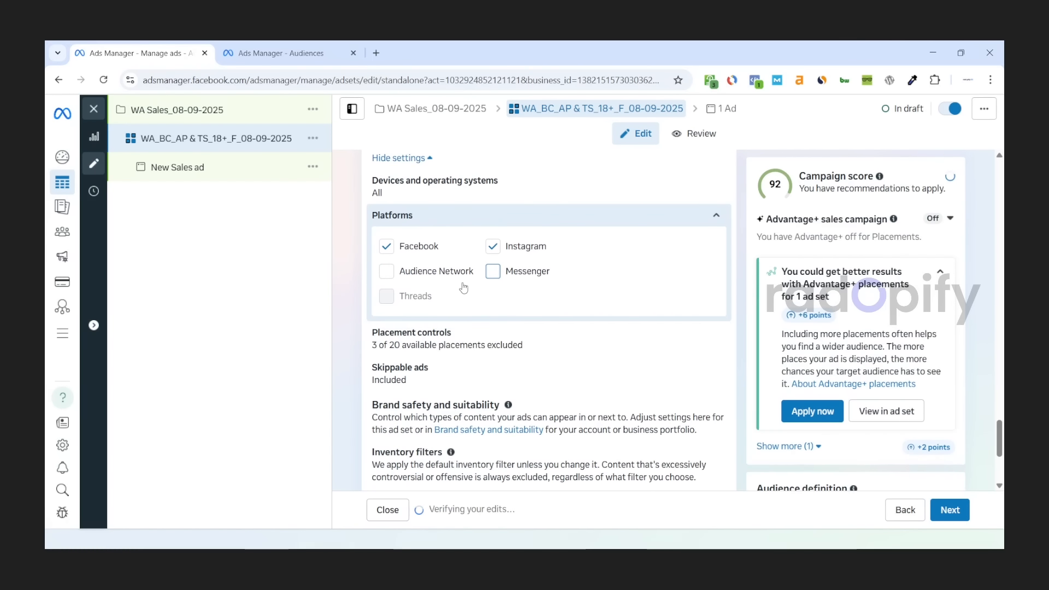
pyautogui.click(521, 278)
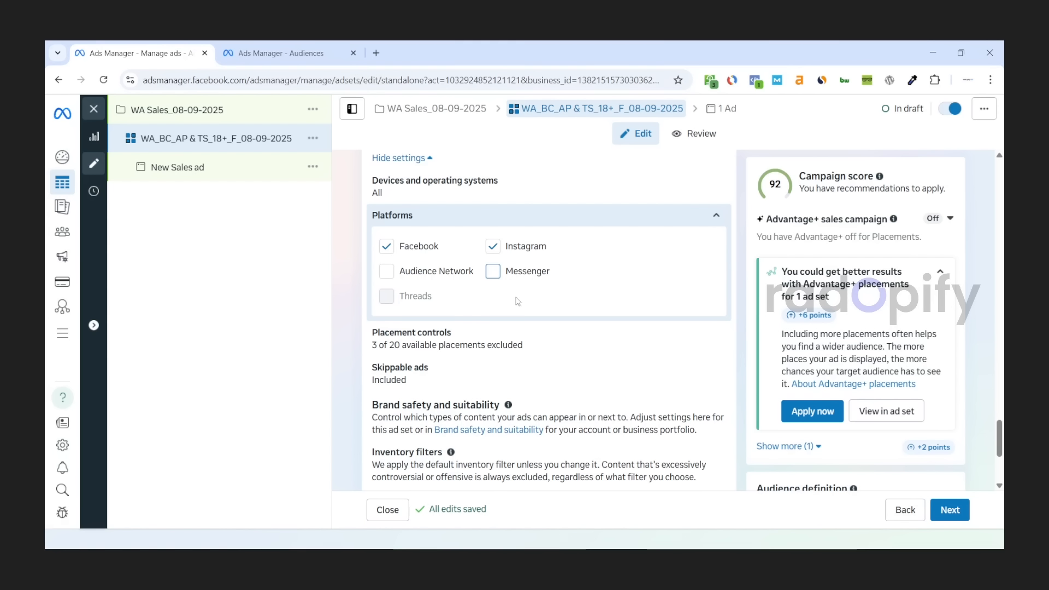
# Step: Review the remaining placement and brand safety settings, and continue to the ad setup
pyautogui.scroll(-4, 518, 301)
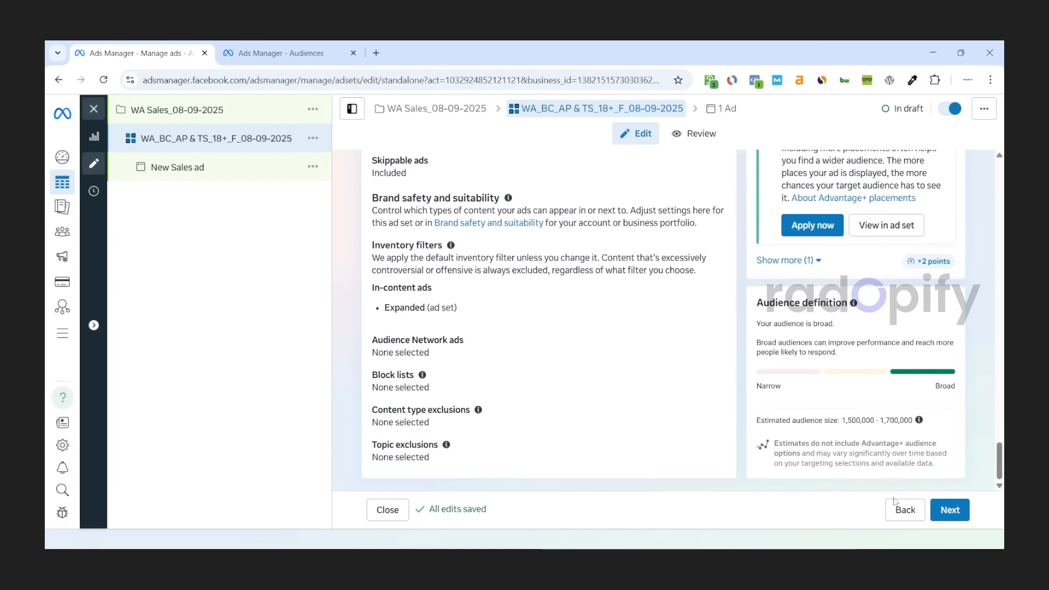
pyautogui.scroll(7, 618, 424)
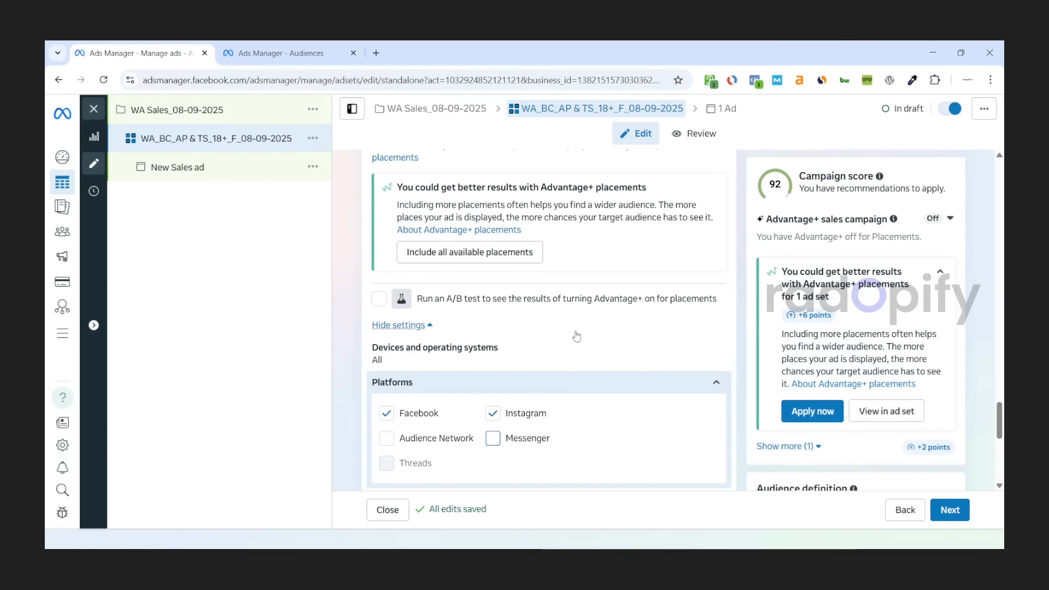
pyautogui.scroll(-3, 576, 336)
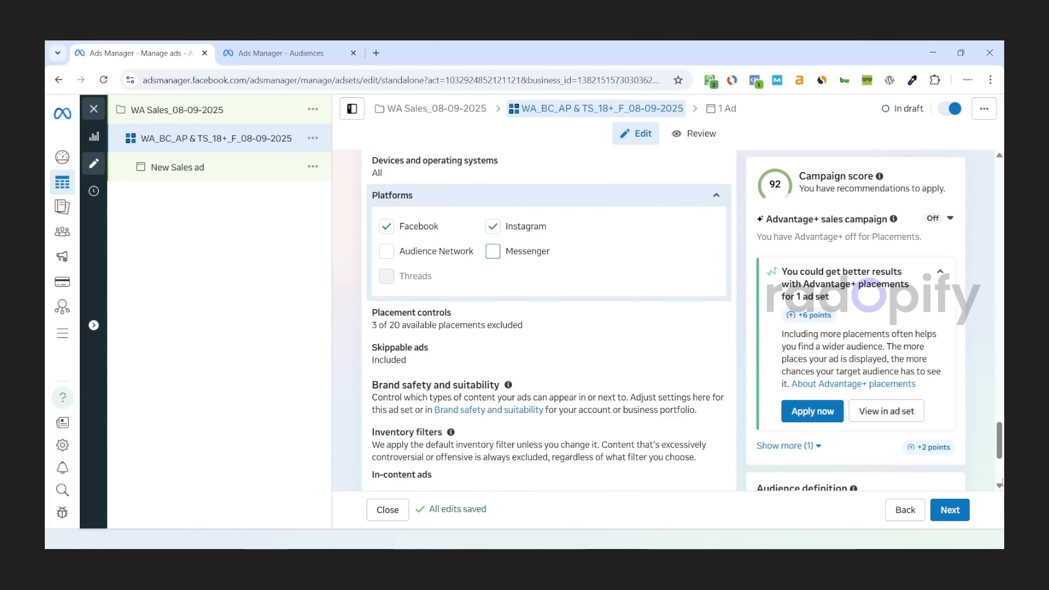
pyautogui.click(949, 509)
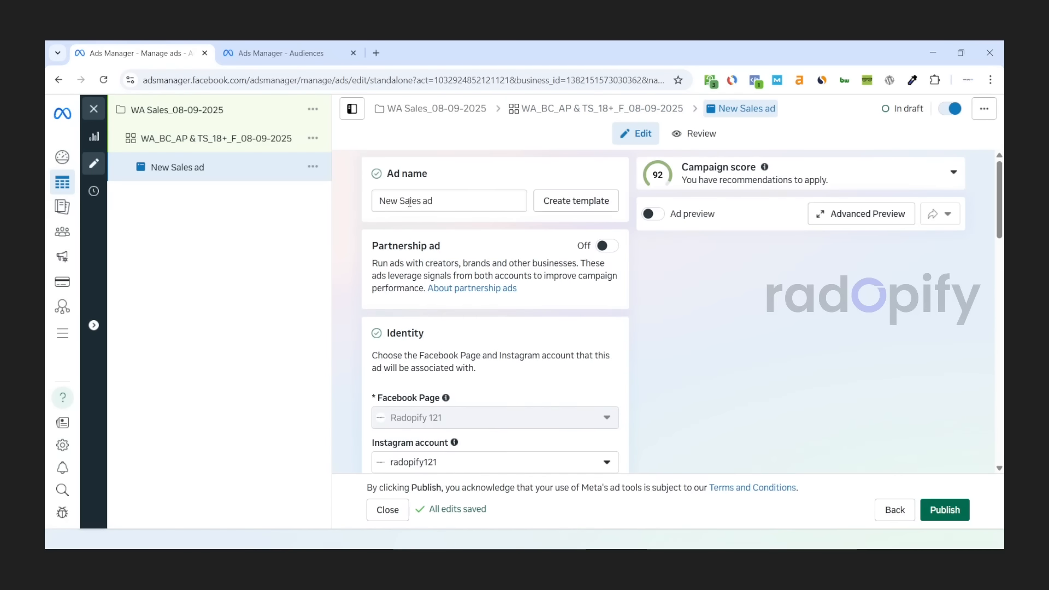
# Step: Rename the ad as "Reel 1_08-09-2025"
pyautogui.tripleClick(430, 201)
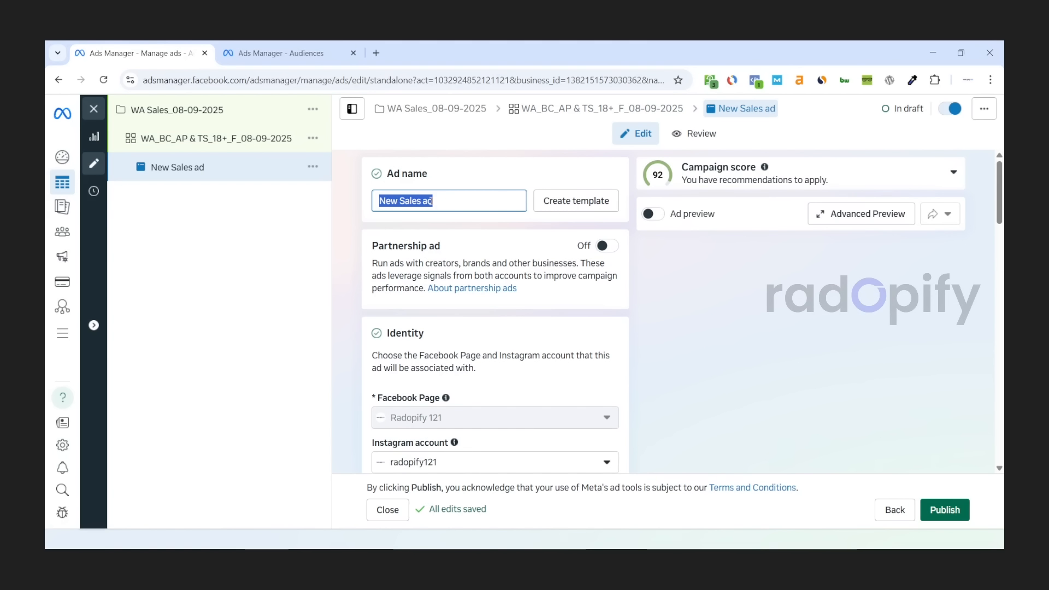
pyautogui.write('Reel 1')
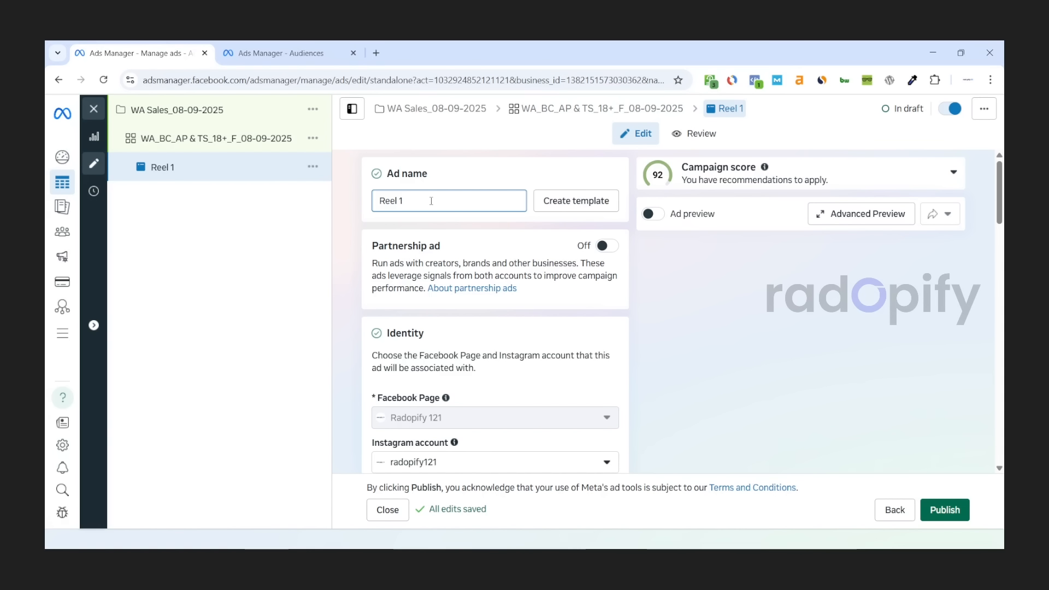
pyautogui.write('_08-09-2025')
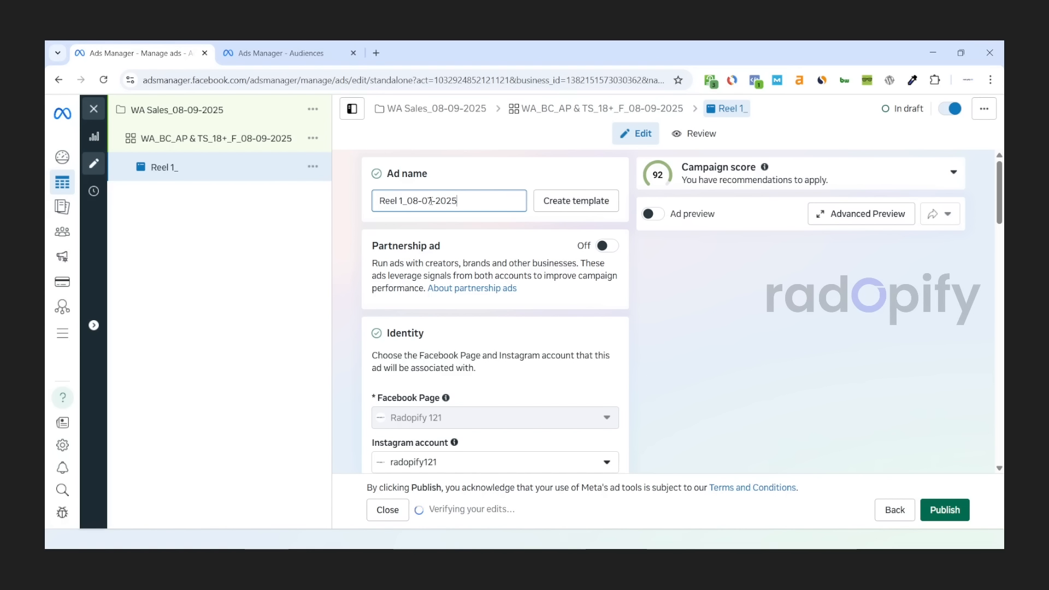
pyautogui.press('BackSpace')
pyautogui.press('BackSpace')
pyautogui.press('BackSpace')
pyautogui.press('BackSpace')
pyautogui.write('-2025')
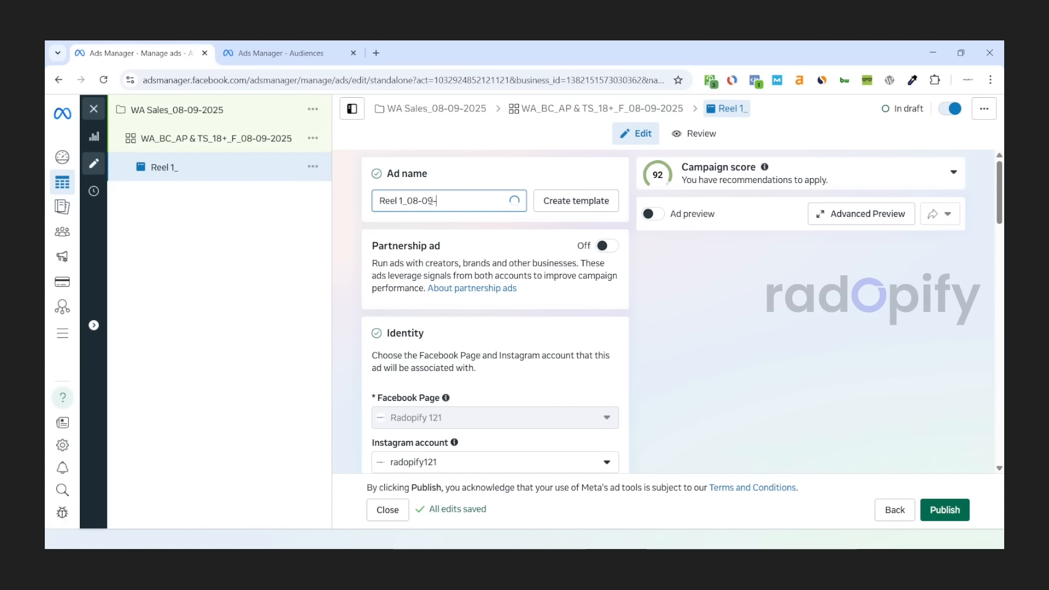
pyautogui.click(481, 217)
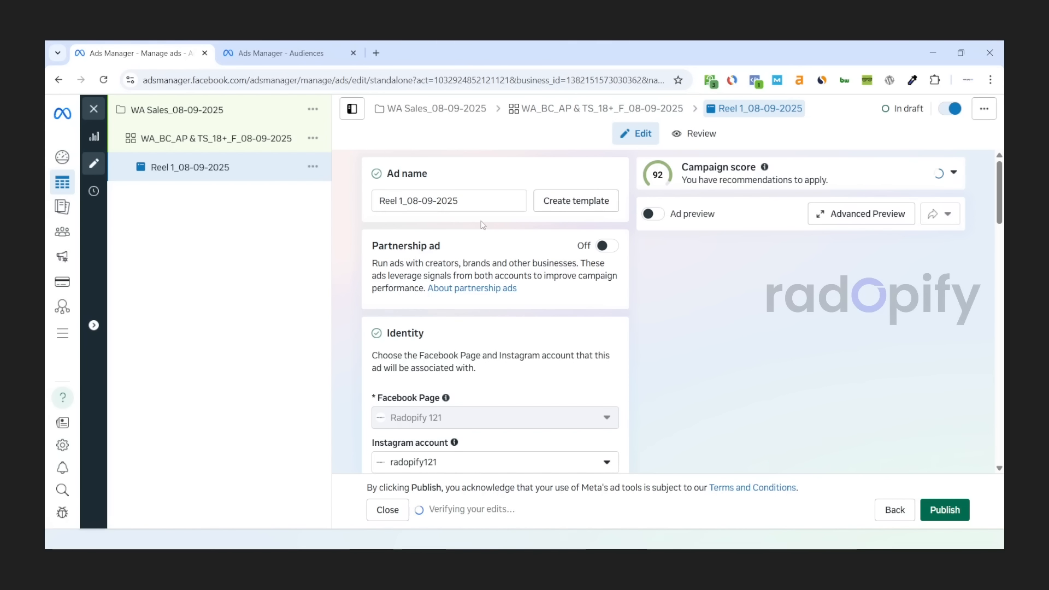
# Step: Examine the partnership ad, identity and ad setup sections of the ad
pyautogui.scroll(-1, 478, 229)
pyautogui.moveTo(399, 187); pyautogui.dragTo(451, 190)
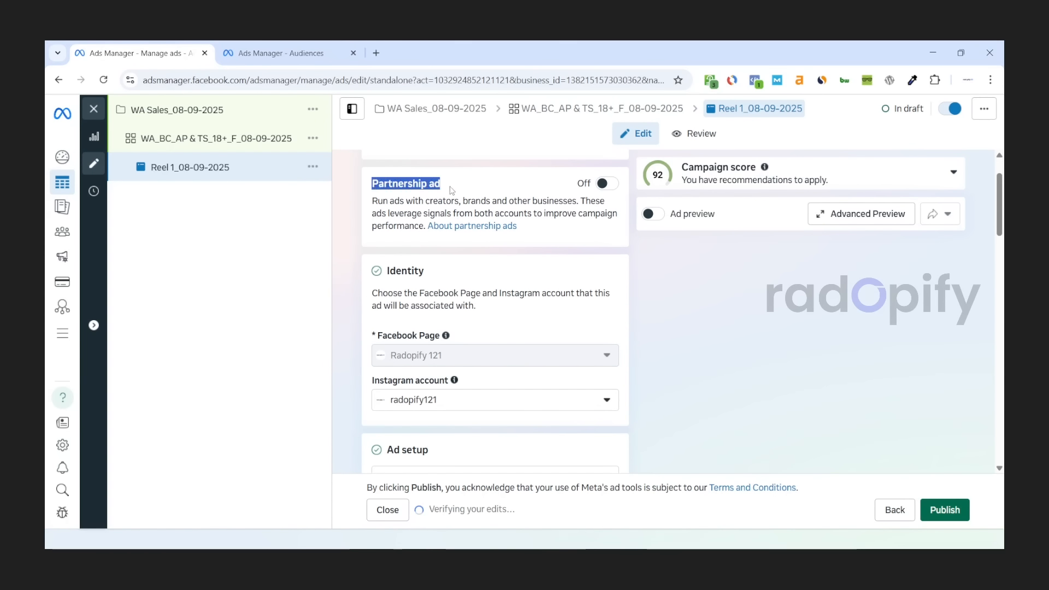
pyautogui.click(452, 190)
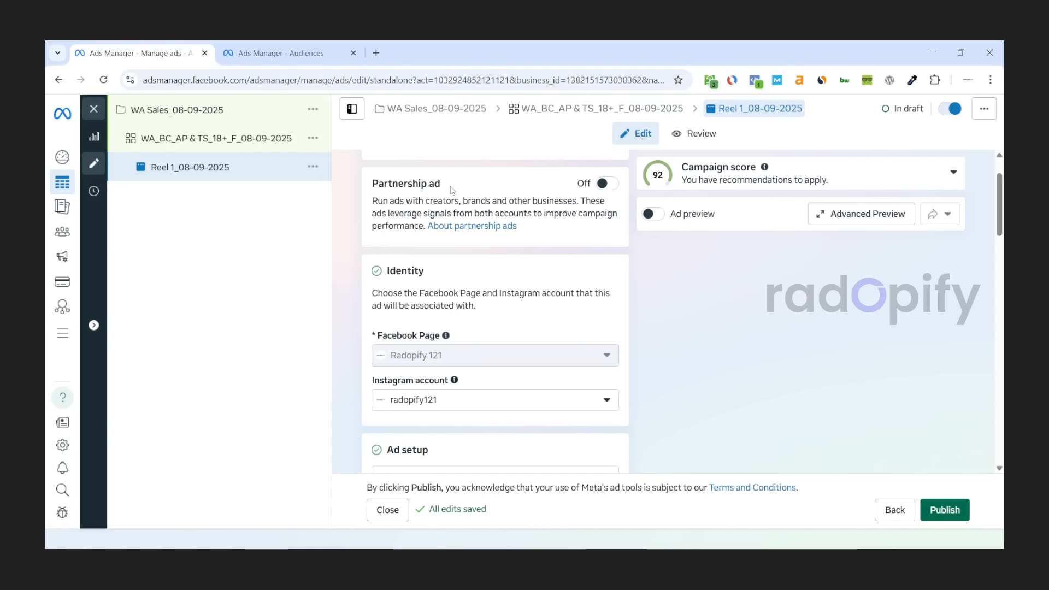
pyautogui.scroll(-2, 382, 229)
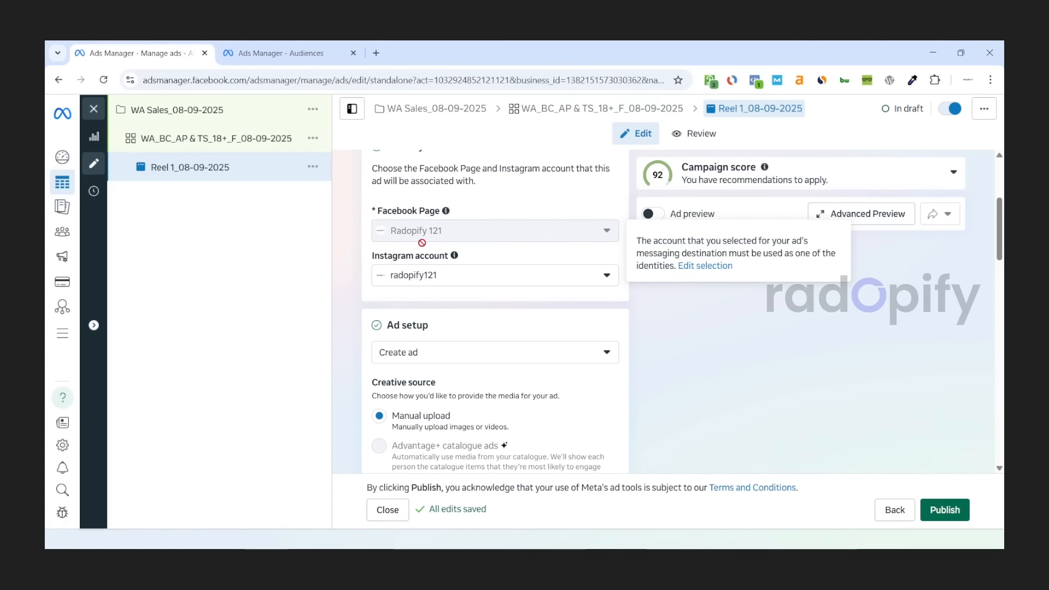
pyautogui.scroll(-1, 487, 310)
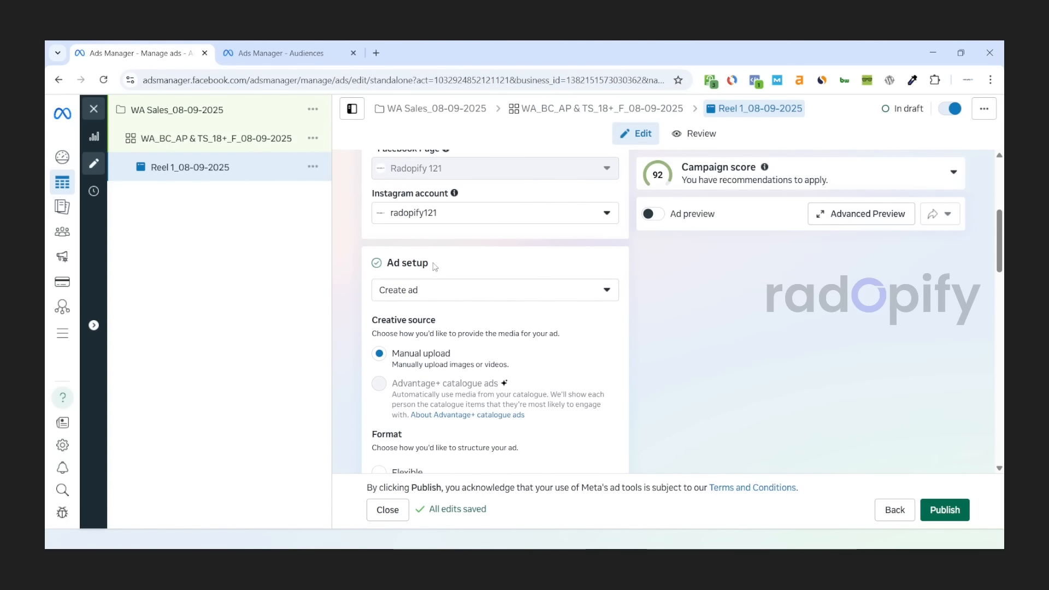
pyautogui.moveTo(377, 263); pyautogui.dragTo(426, 262)
pyautogui.click(452, 263)
pyautogui.scroll(-1, 452, 263)
# Step: Change the ad setup from creating a new ad to using an existing post
pyautogui.click(462, 230)
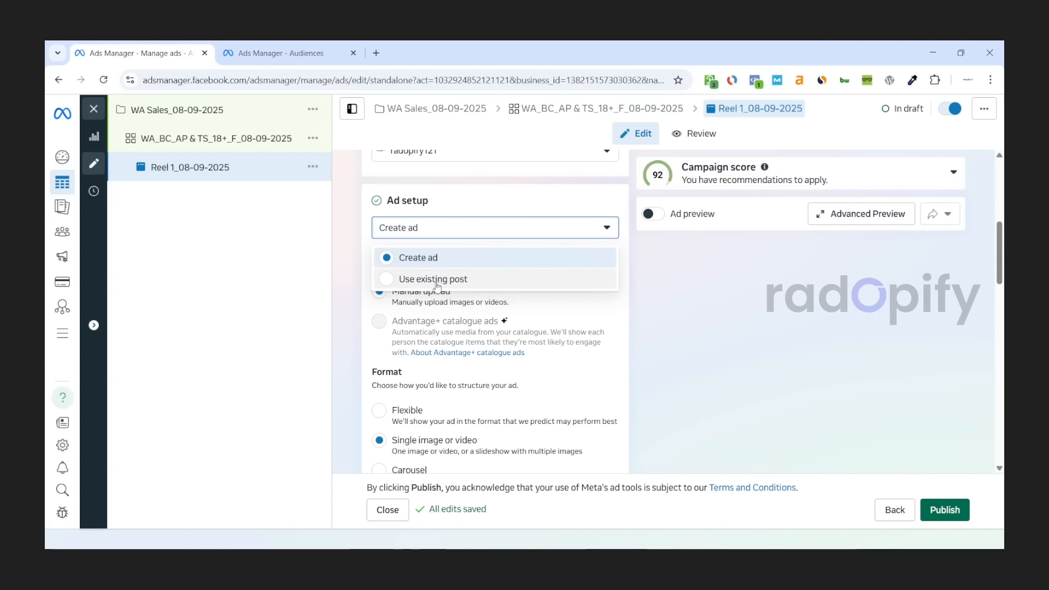
pyautogui.click(458, 213)
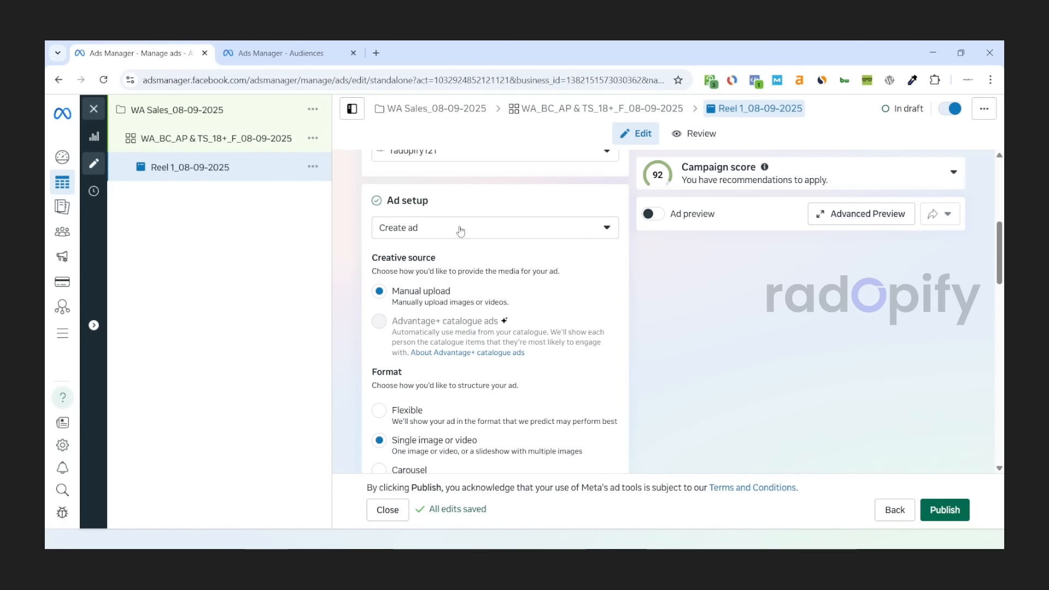
pyautogui.click(461, 230)
pyautogui.click(461, 230)
pyautogui.click(460, 232)
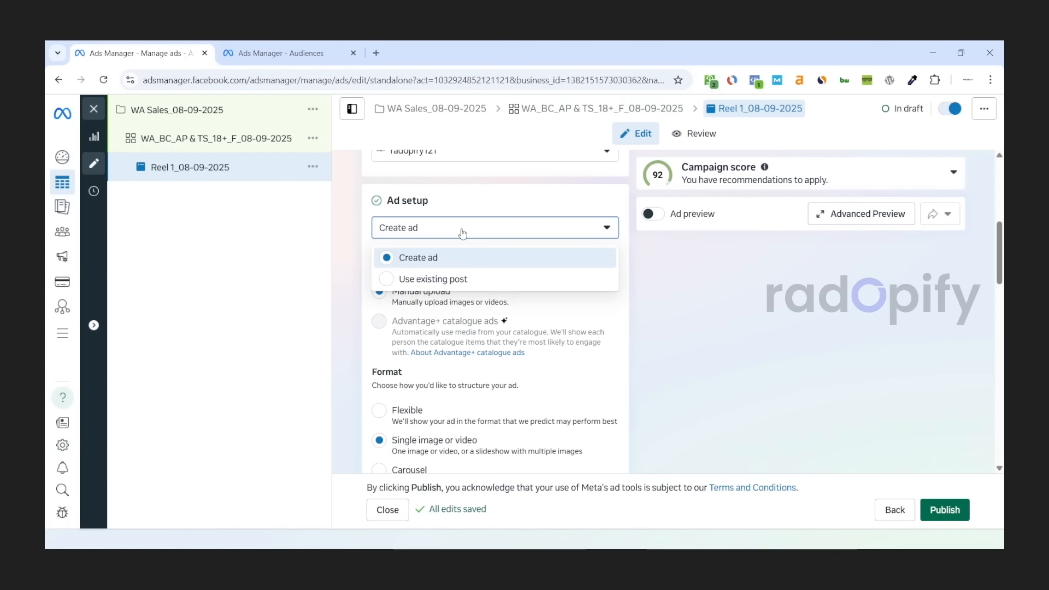
pyautogui.click(437, 279)
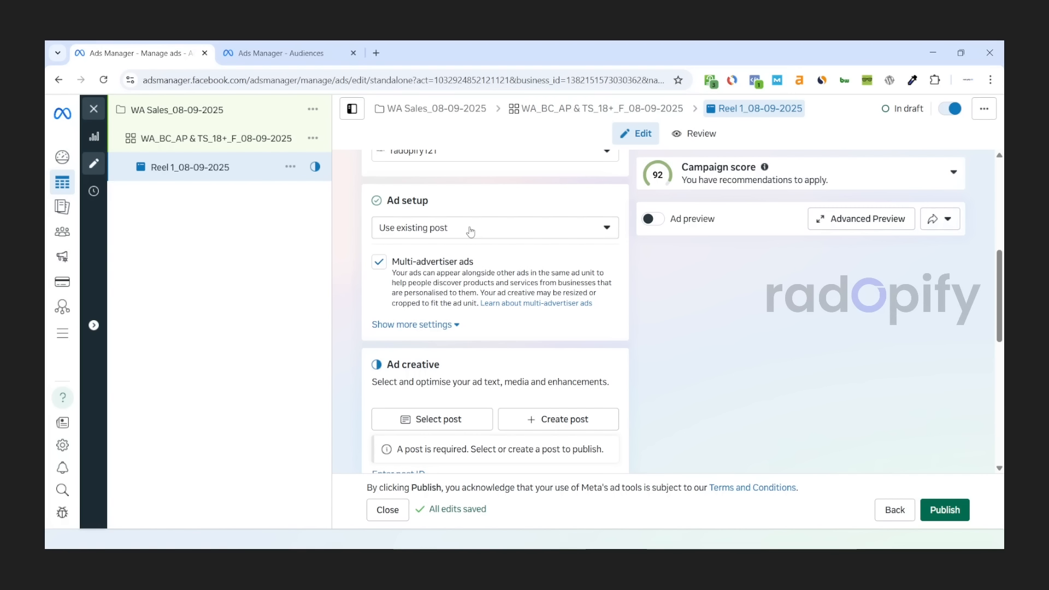
pyautogui.scroll(-1, 470, 232)
pyautogui.scroll(-1, 438, 336)
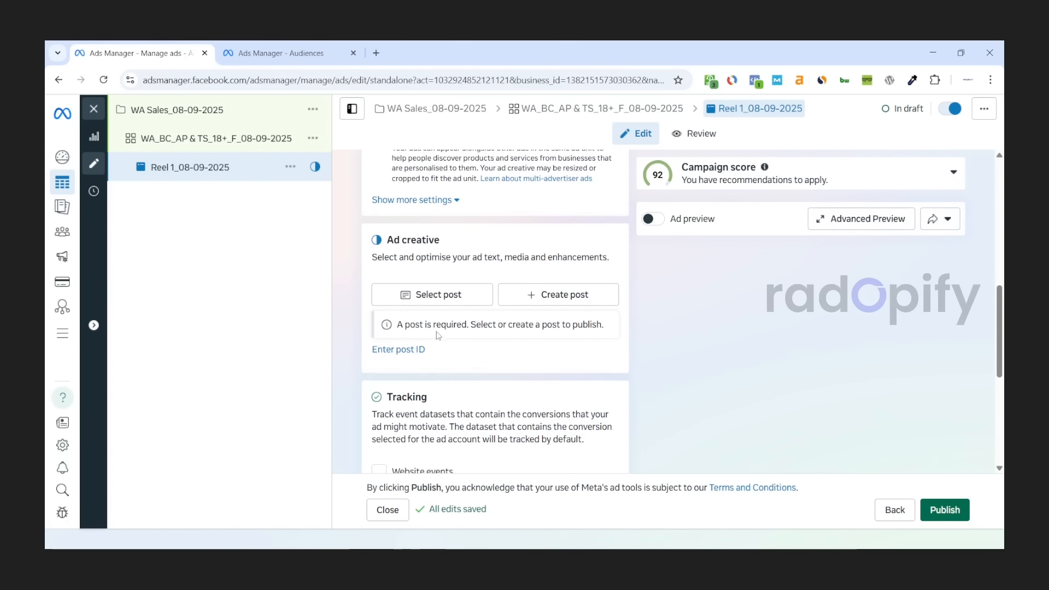
pyautogui.click(438, 294)
pyautogui.click(270, 173)
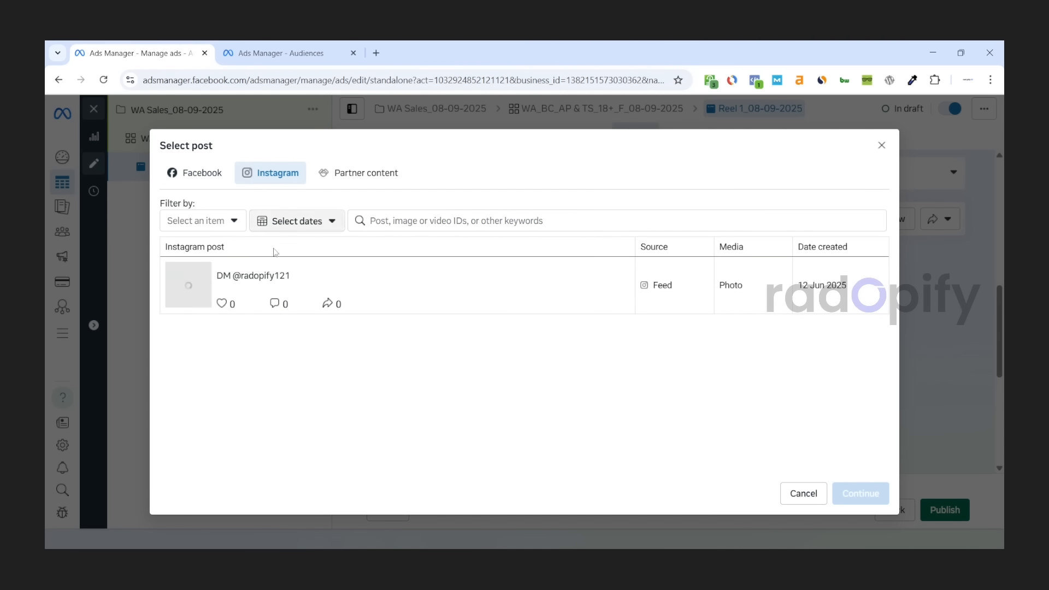
pyautogui.click(445, 279)
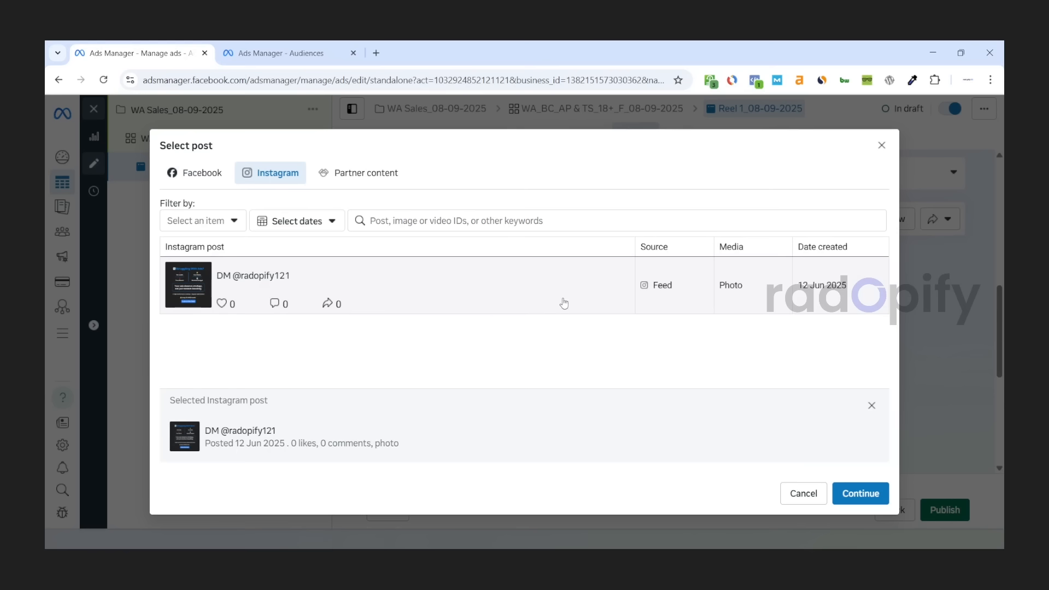
pyautogui.click(862, 494)
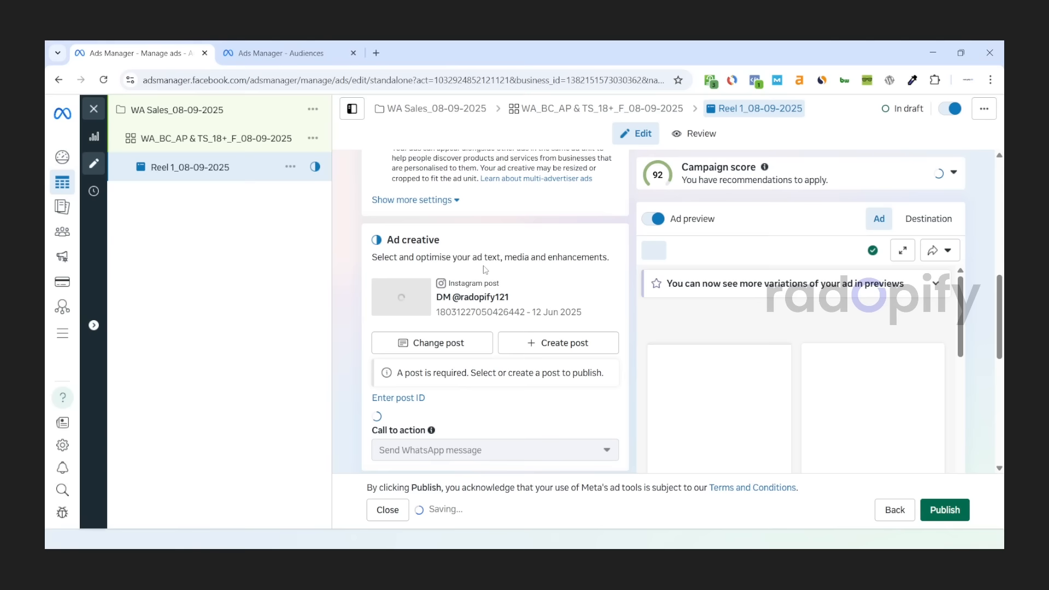
# Step: Turn off Visual touch-ups and Adapt multi-image format in the Advantage+ creative enhancements, and save the changes
pyautogui.scroll(-2, 453, 271)
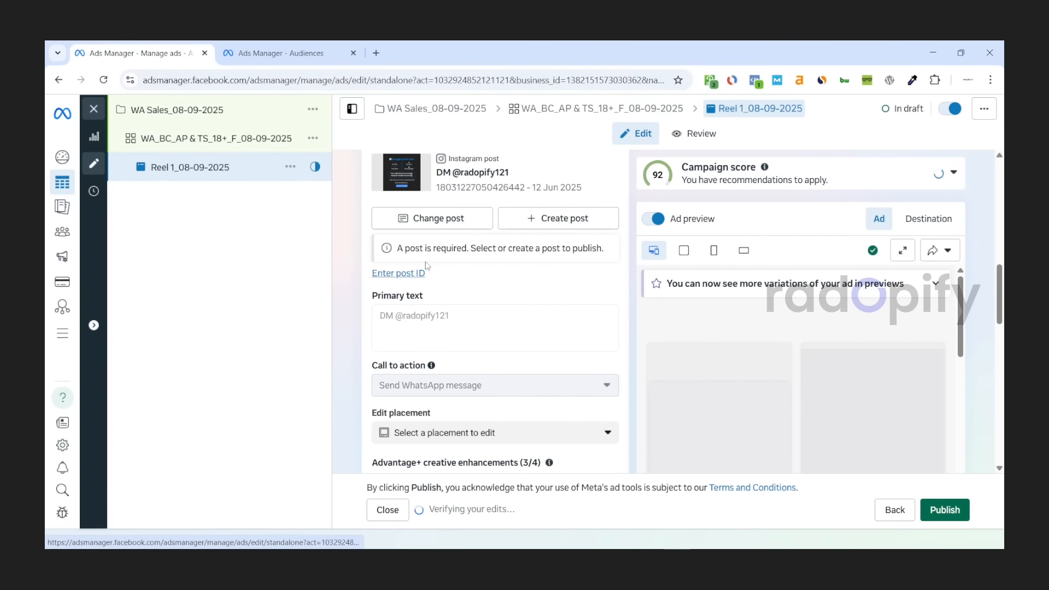
pyautogui.scroll(-3, 427, 266)
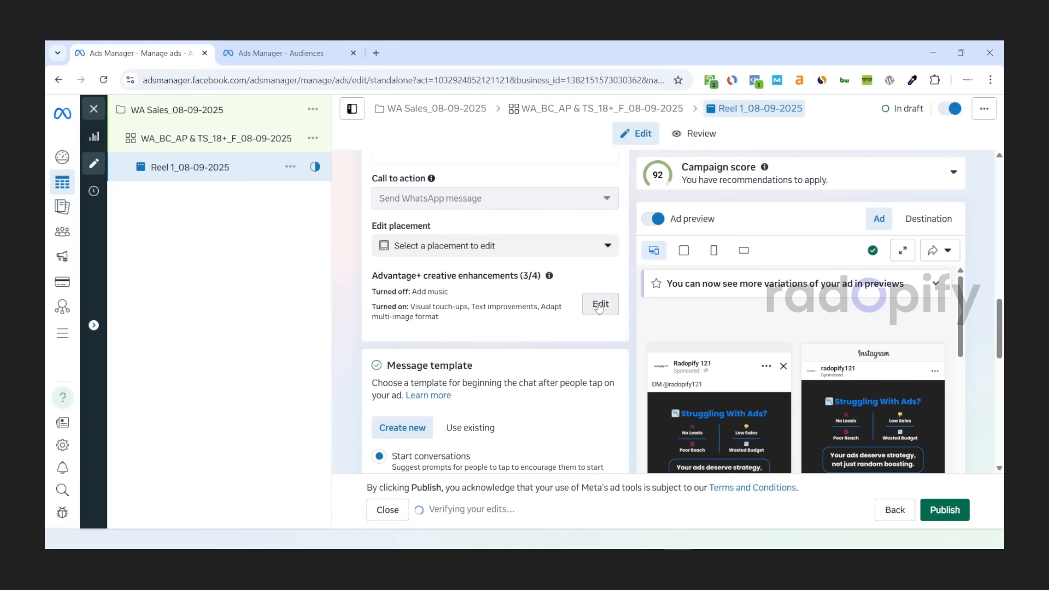
pyautogui.moveTo(370, 276); pyautogui.dragTo(571, 283)
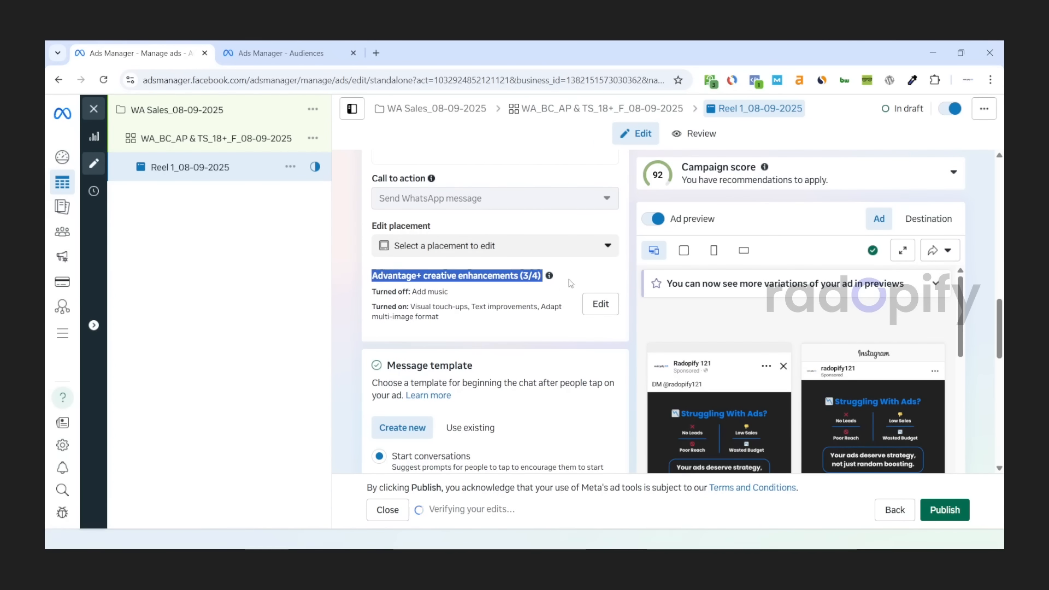
pyautogui.click(571, 283)
pyautogui.scroll(-1, 571, 283)
pyautogui.click(600, 273)
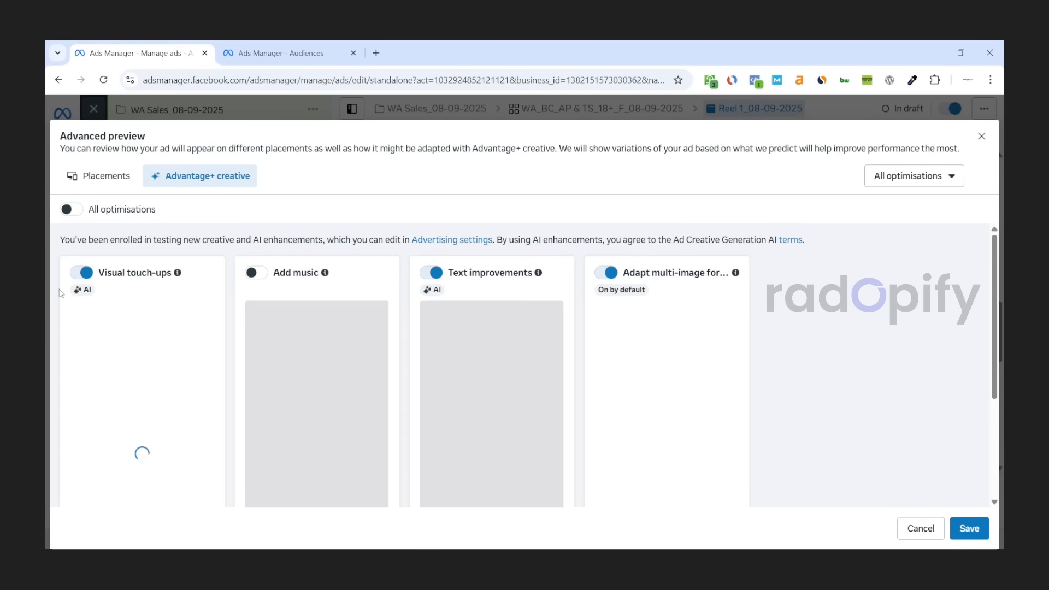
pyautogui.click(81, 272)
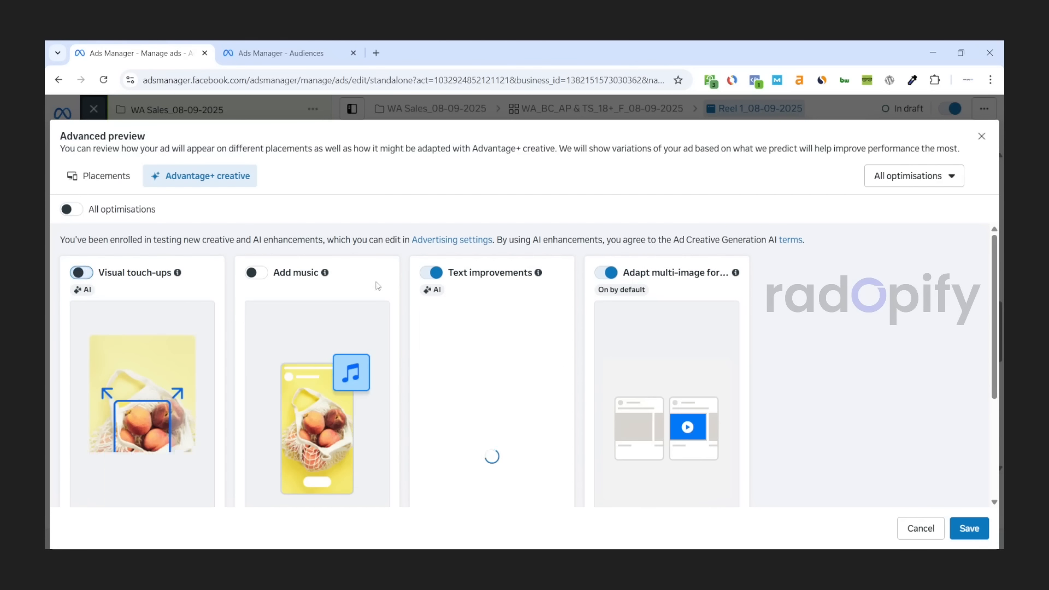
pyautogui.click(607, 274)
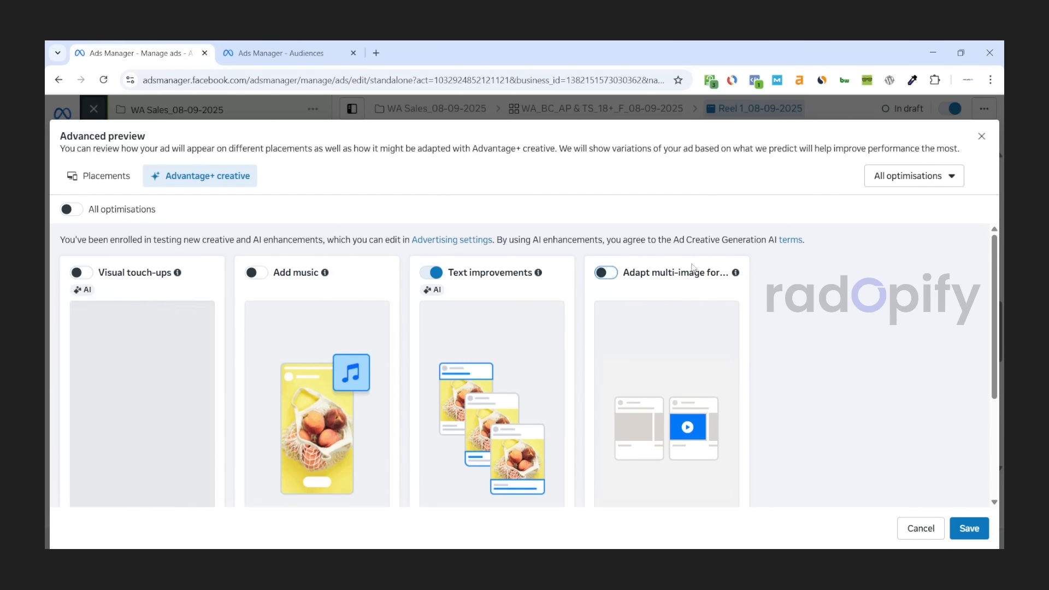
pyautogui.scroll(-3, 694, 295)
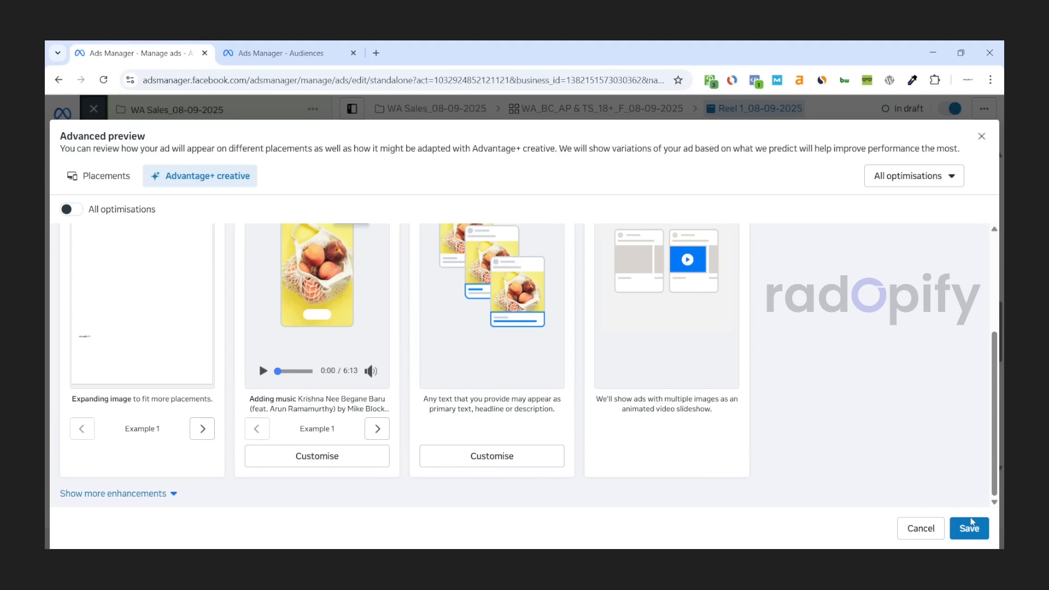
pyautogui.click(970, 528)
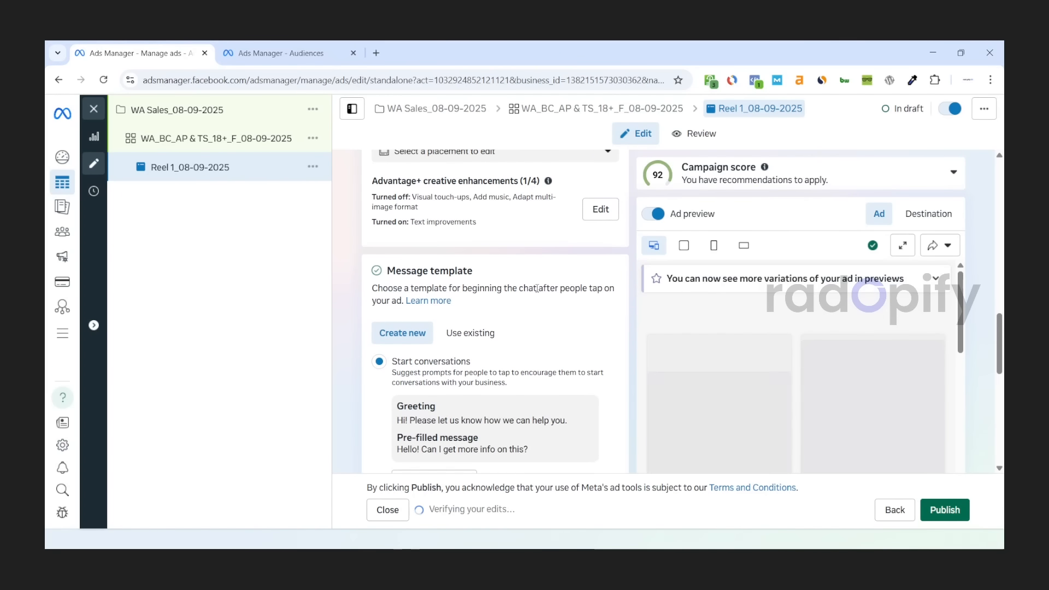
pyautogui.scroll(1, 537, 289)
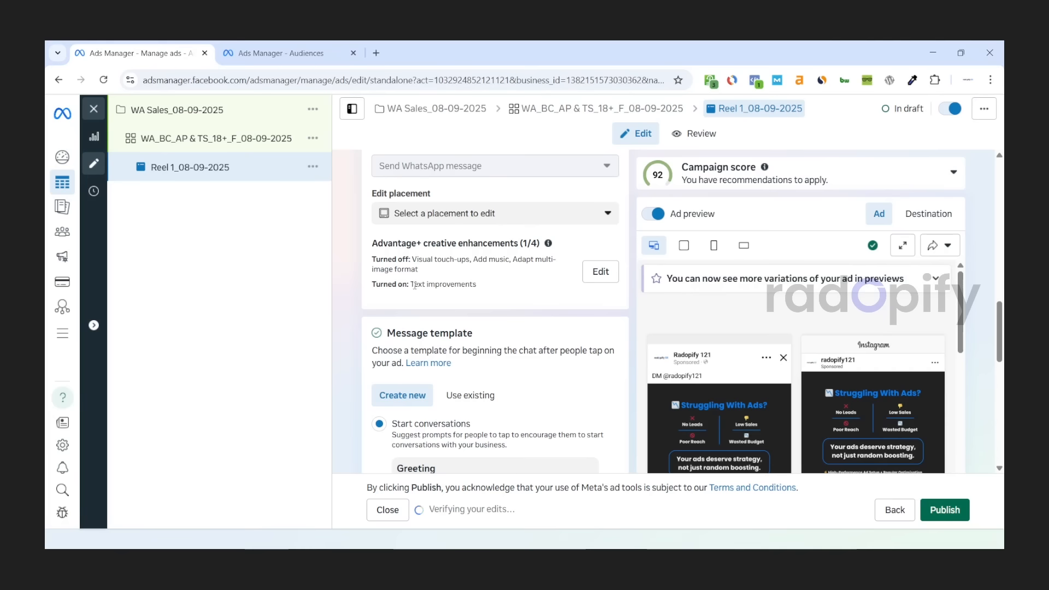
# Step: Look through the existing saved templates offered for the ad's message template
pyautogui.scroll(-1, 415, 285)
pyautogui.moveTo(385, 272); pyautogui.dragTo(492, 275)
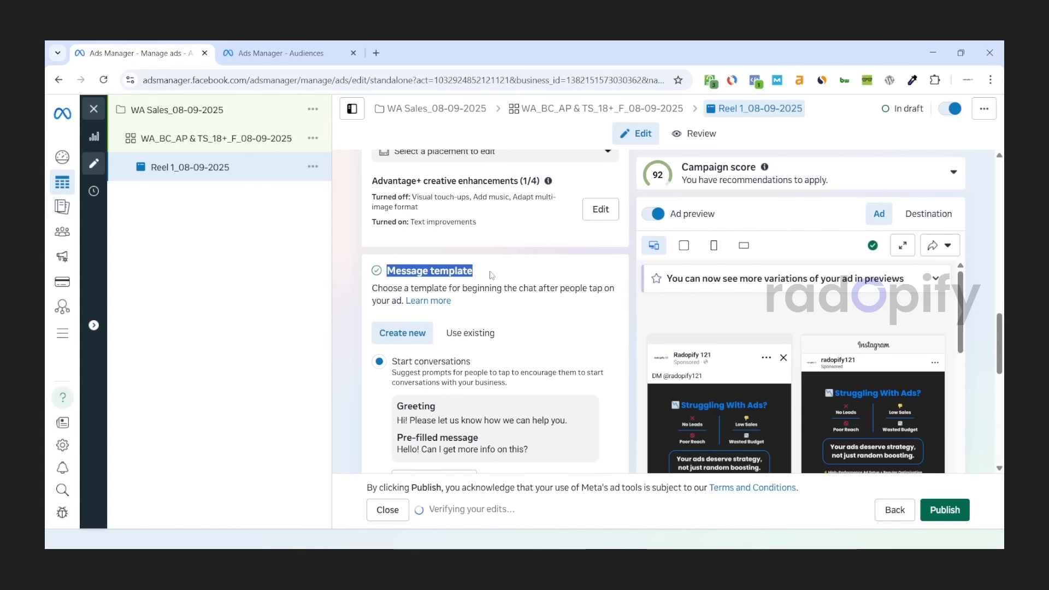
pyautogui.click(492, 275)
pyautogui.scroll(-1, 498, 279)
pyautogui.scroll(-1, 463, 345)
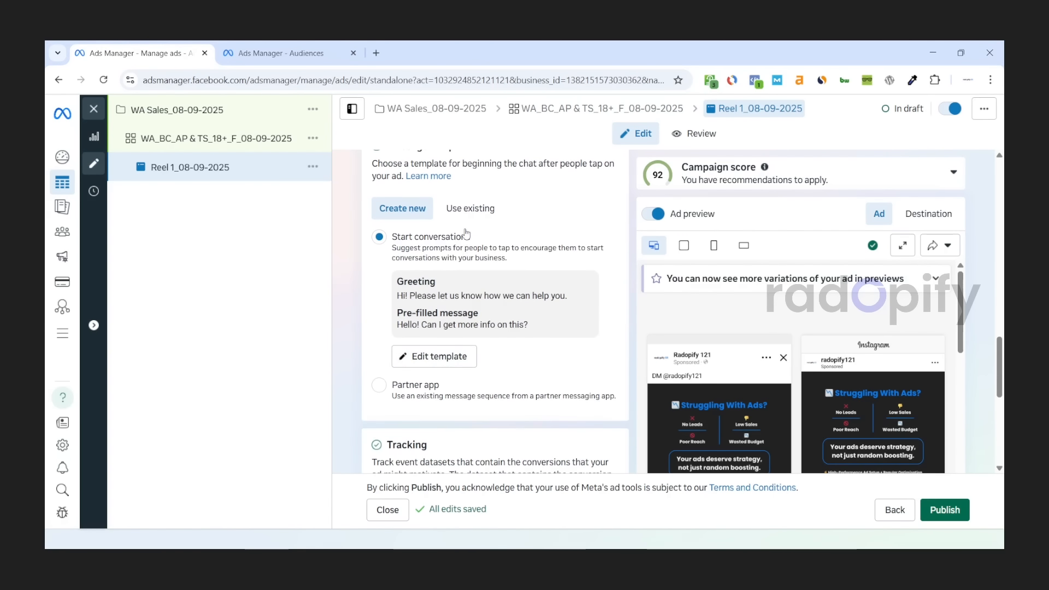
pyautogui.click(469, 211)
pyautogui.click(418, 254)
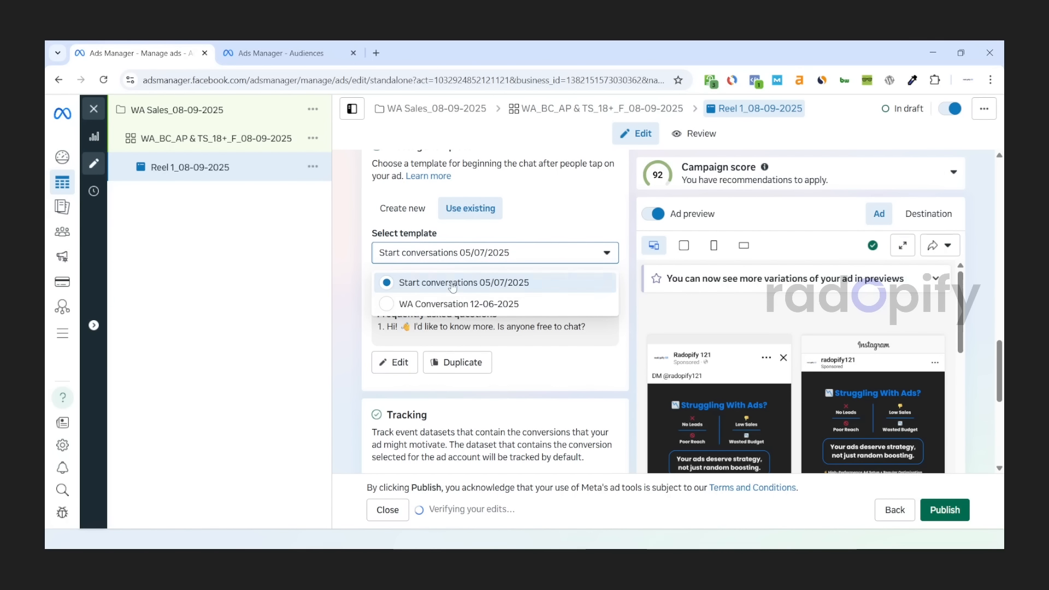
# Step: Switch the message template back to creating a new one, and open the Start conversations template to inspect its greeting text
pyautogui.click(414, 218)
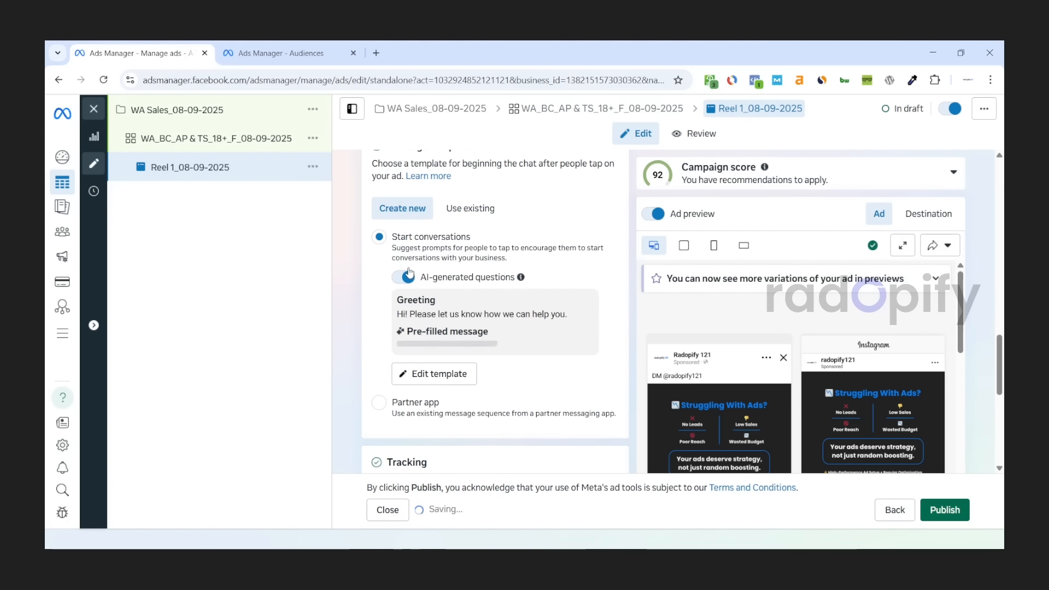
pyautogui.click(435, 386)
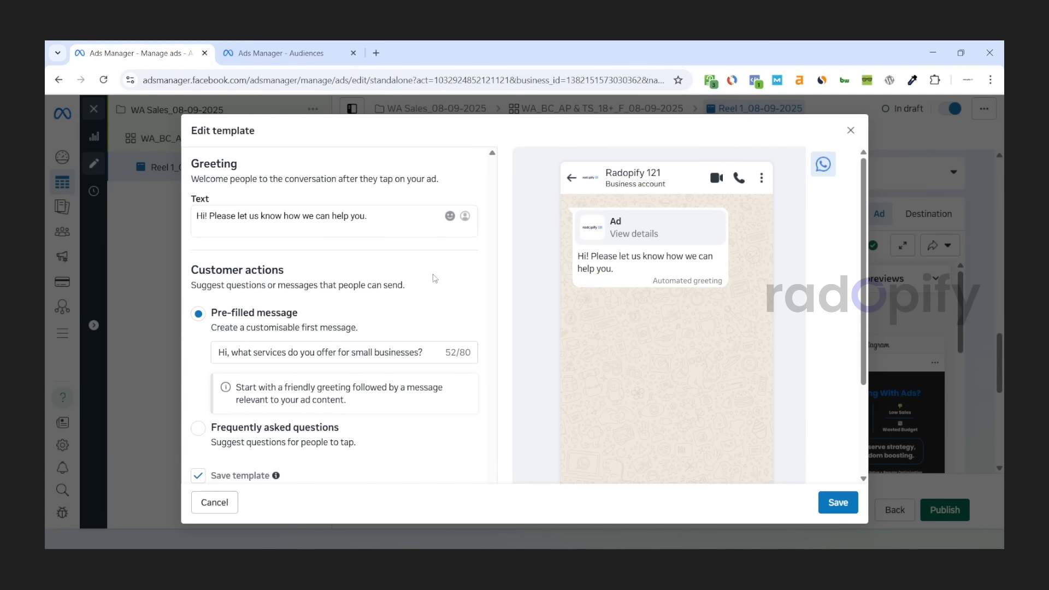
pyautogui.moveTo(210, 217); pyautogui.dragTo(379, 220)
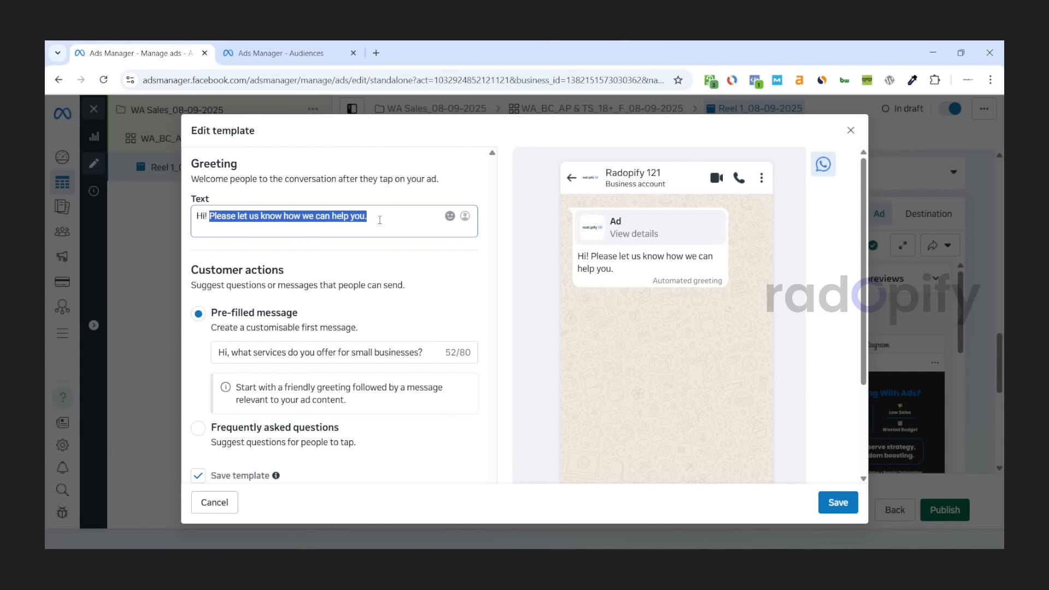
pyautogui.click(379, 220)
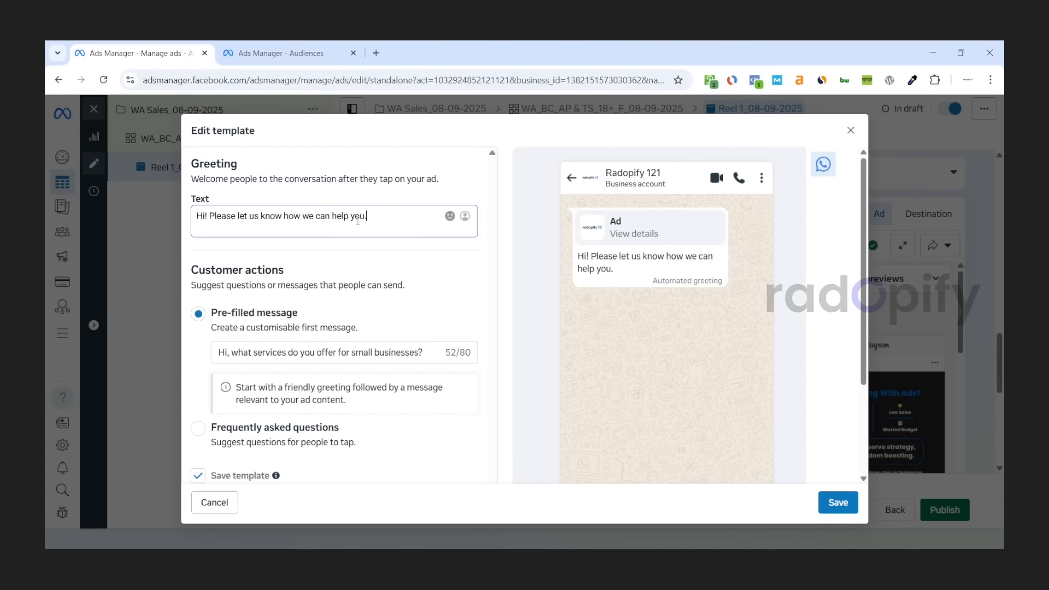
pyautogui.moveTo(366, 219); pyautogui.dragTo(192, 221)
pyautogui.click(261, 201)
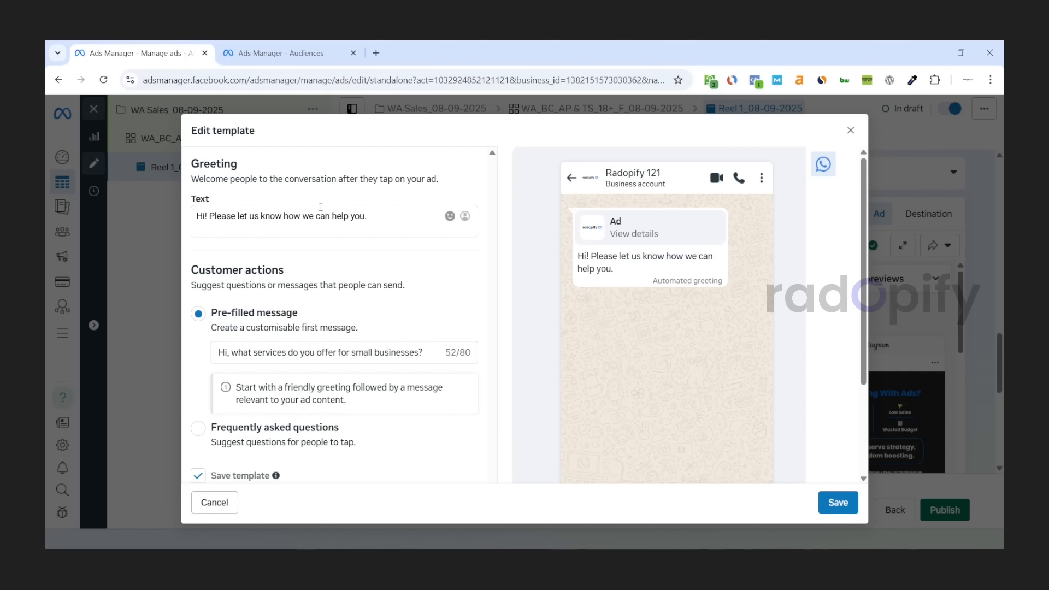
# Step: Examine the template's customer actions and how the pre-filled message appears in the WhatsApp chat preview
pyautogui.scroll(-3, 339, 246)
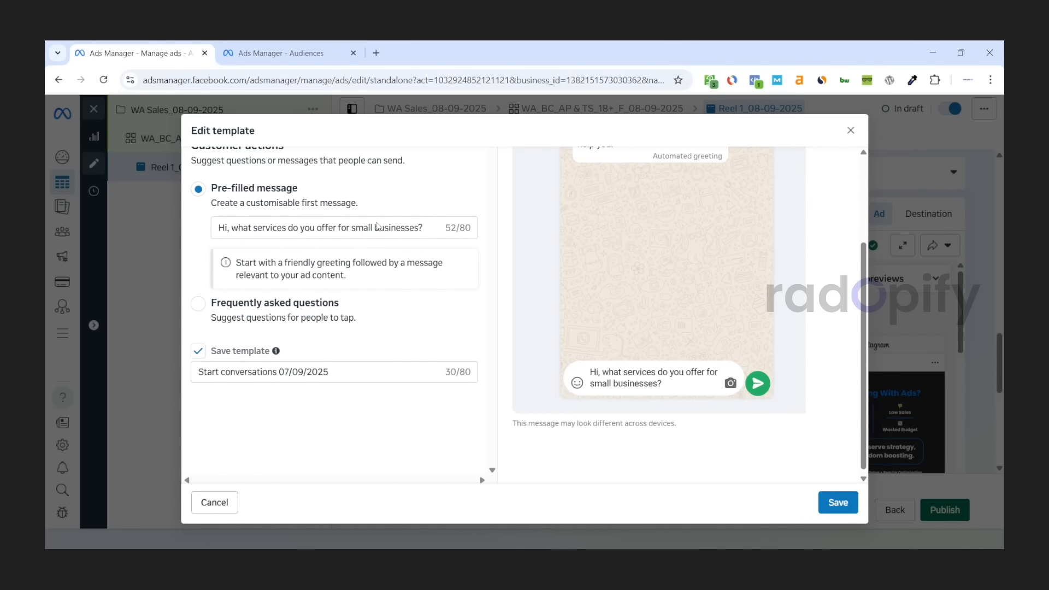
pyautogui.scroll(1, 306, 245)
pyautogui.moveTo(191, 212); pyautogui.dragTo(285, 211)
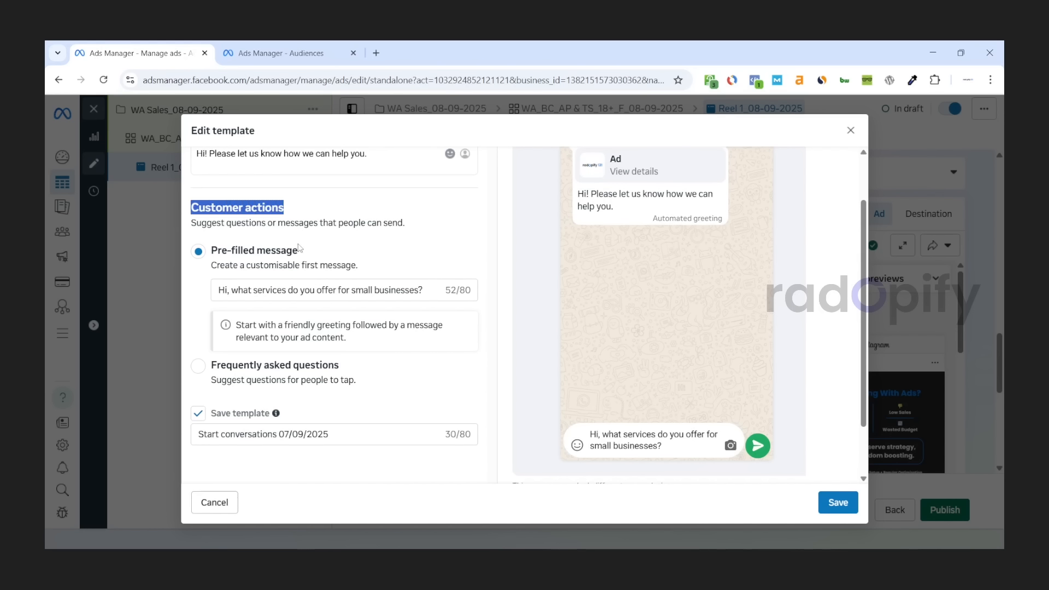
pyautogui.click(293, 256)
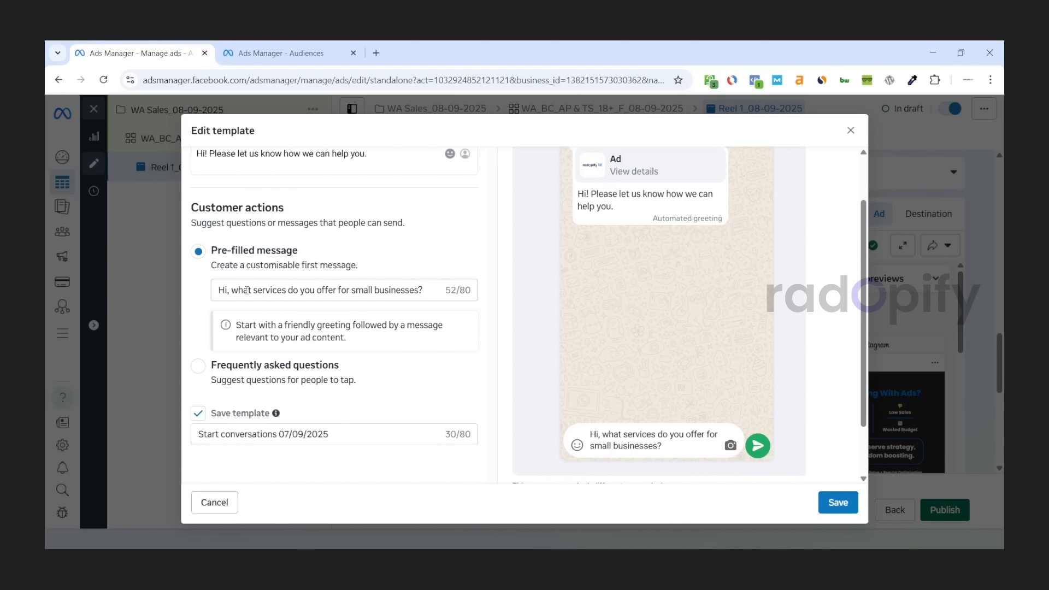
pyautogui.moveTo(235, 290); pyautogui.dragTo(425, 289)
pyautogui.click(432, 290)
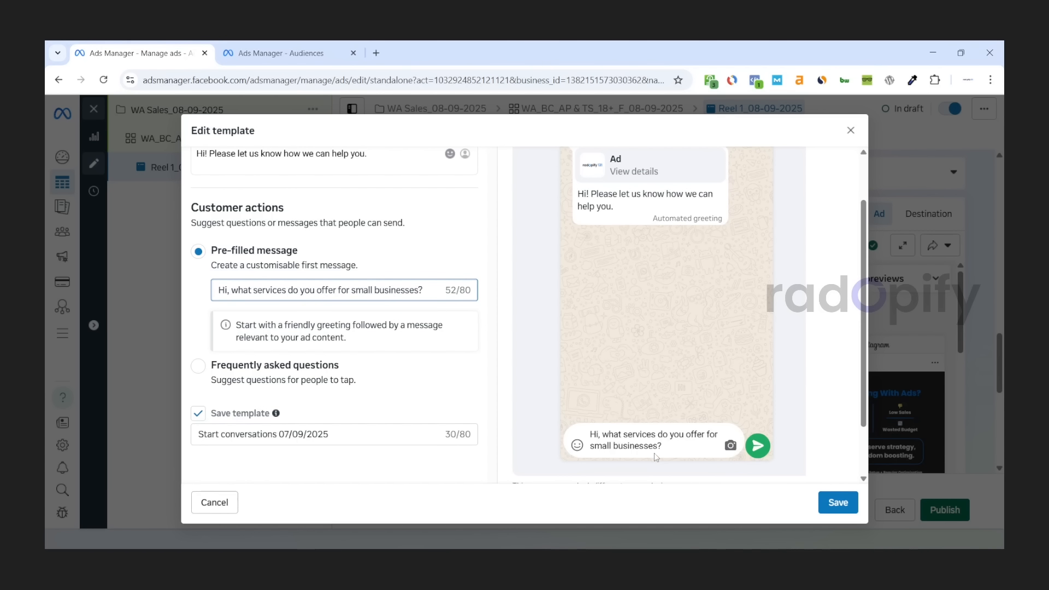
pyautogui.click(595, 435)
pyautogui.moveTo(595, 435); pyautogui.dragTo(679, 449)
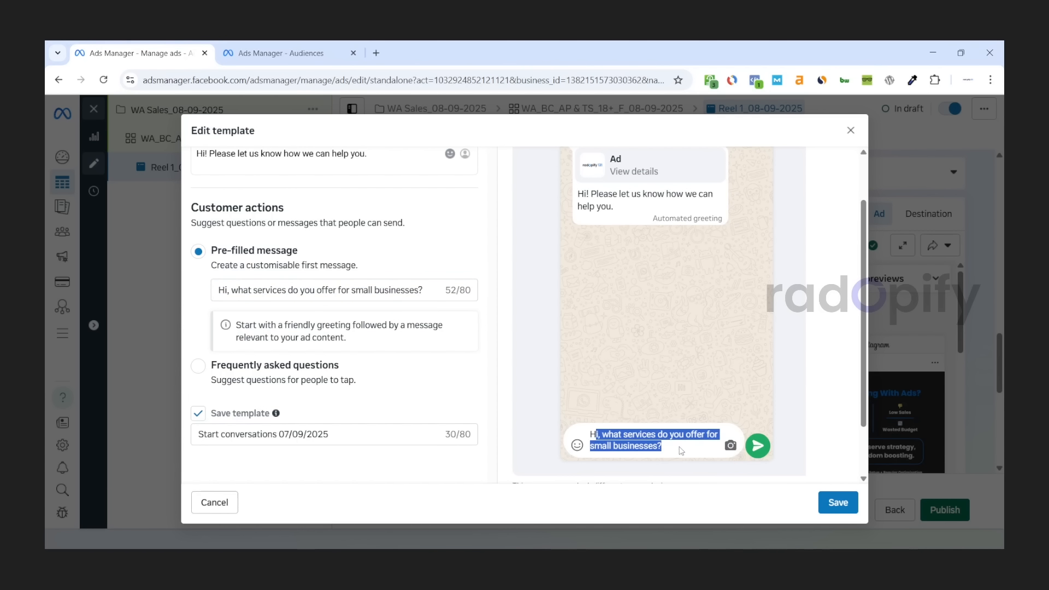
pyautogui.scroll(-4, 676, 328)
pyautogui.moveTo(591, 371); pyautogui.dragTo(667, 382)
pyautogui.click(675, 384)
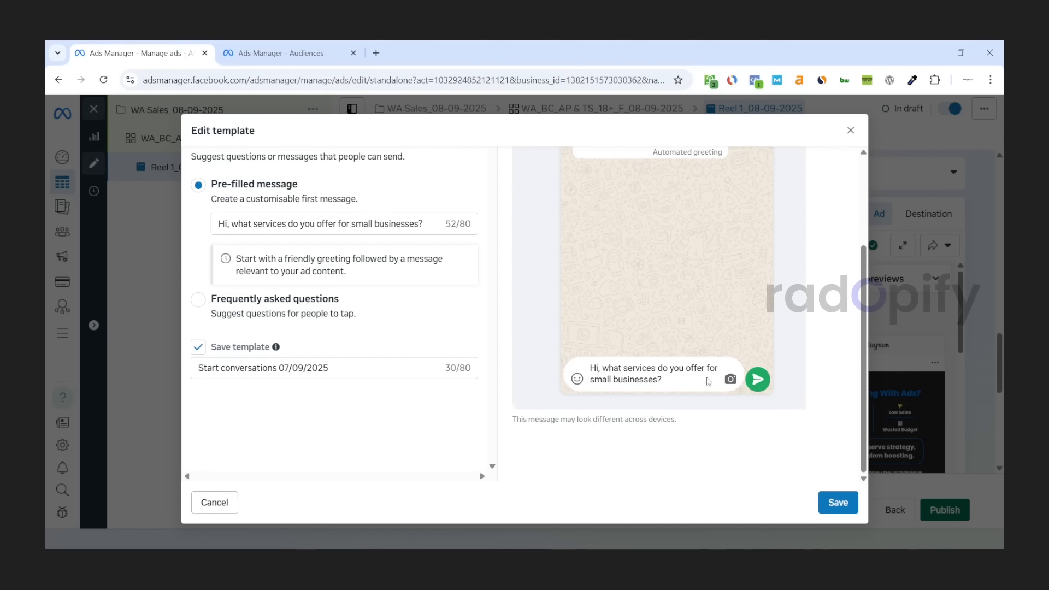
# Step: Switch the template's customer actions from the pre-filled message to Frequently asked questions and review the suggested questions
pyautogui.moveTo(678, 381); pyautogui.dragTo(603, 372)
pyautogui.click(724, 377)
pyautogui.click(199, 299)
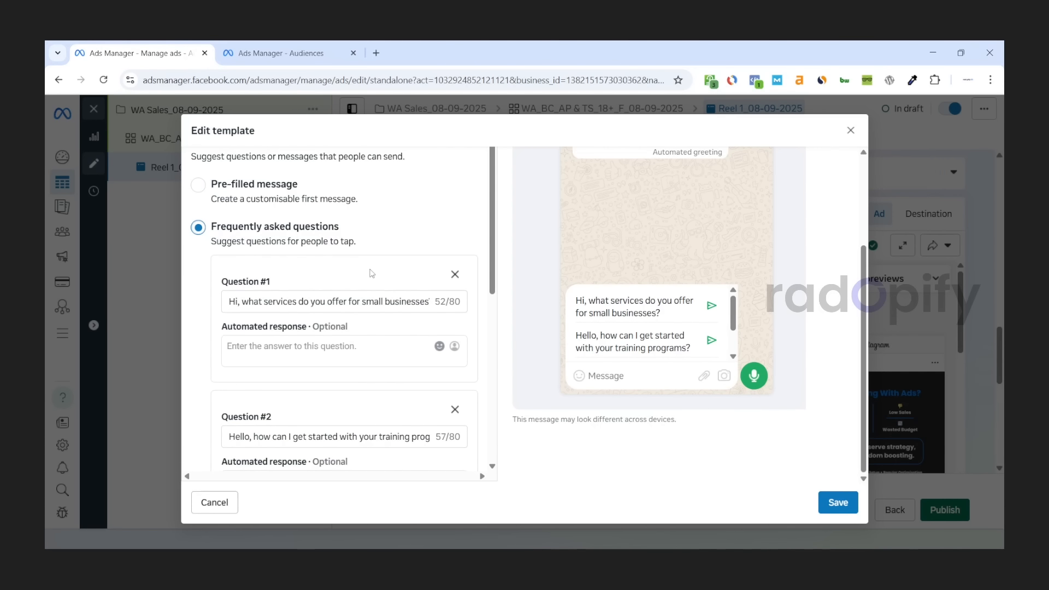
pyautogui.scroll(-1, 372, 273)
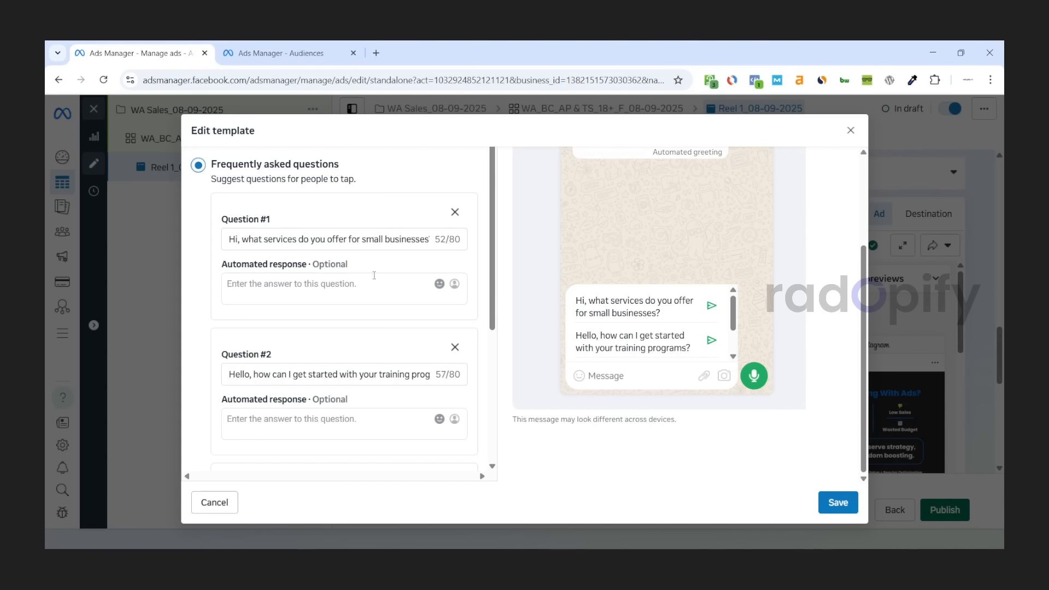
pyautogui.click(363, 288)
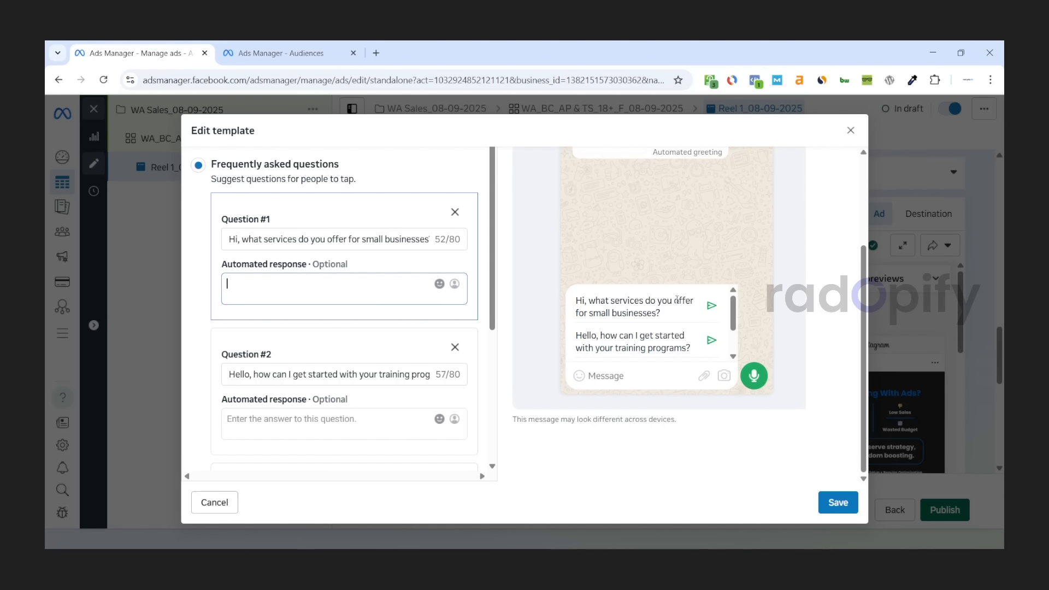
pyautogui.scroll(-1, 331, 279)
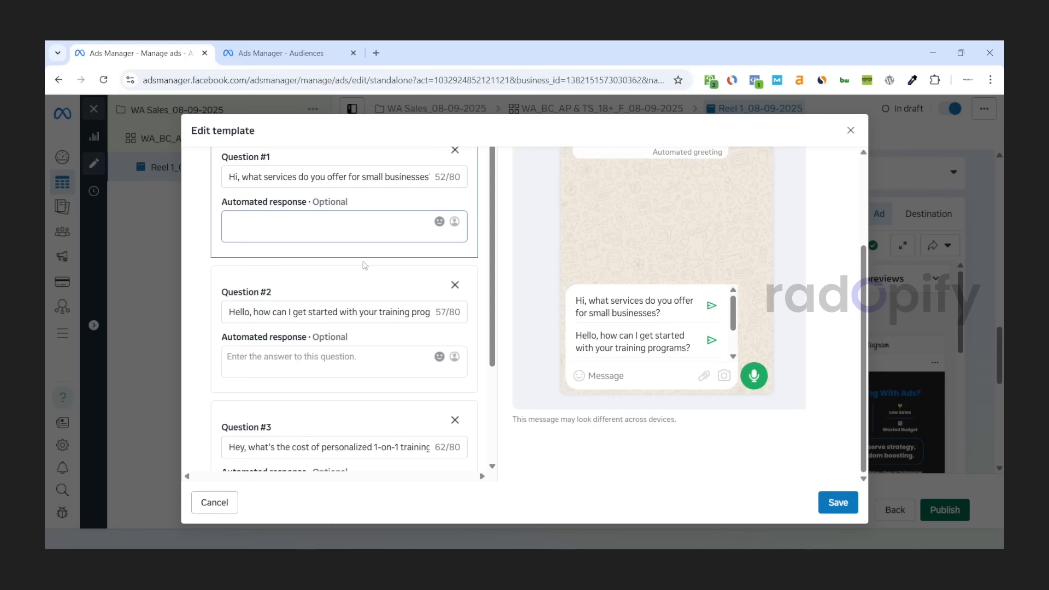
pyautogui.scroll(-1, 364, 266)
pyautogui.scroll(2, 349, 273)
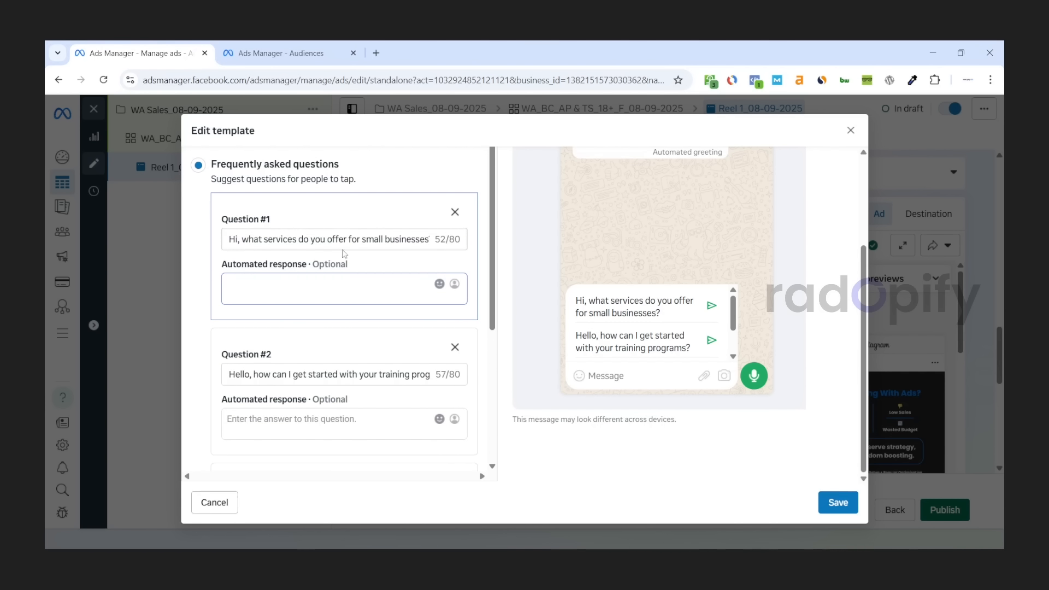
# Step: Enter "Digital Marketing services are providing" as the automated response to Question #1
pyautogui.tripleClick(385, 240)
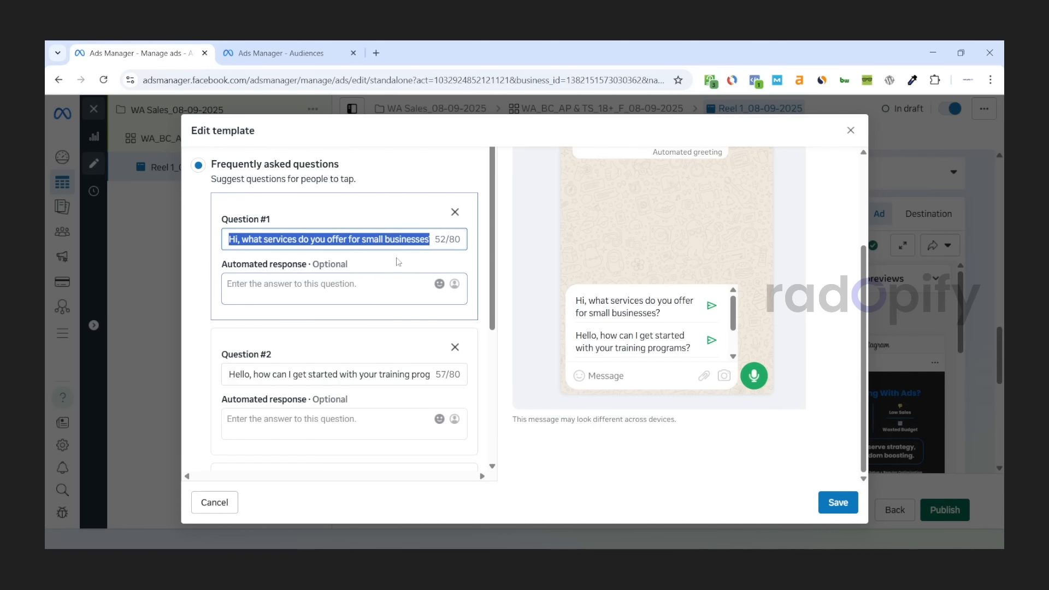
pyautogui.click(401, 293)
pyautogui.click(401, 293)
pyautogui.write('Digita')
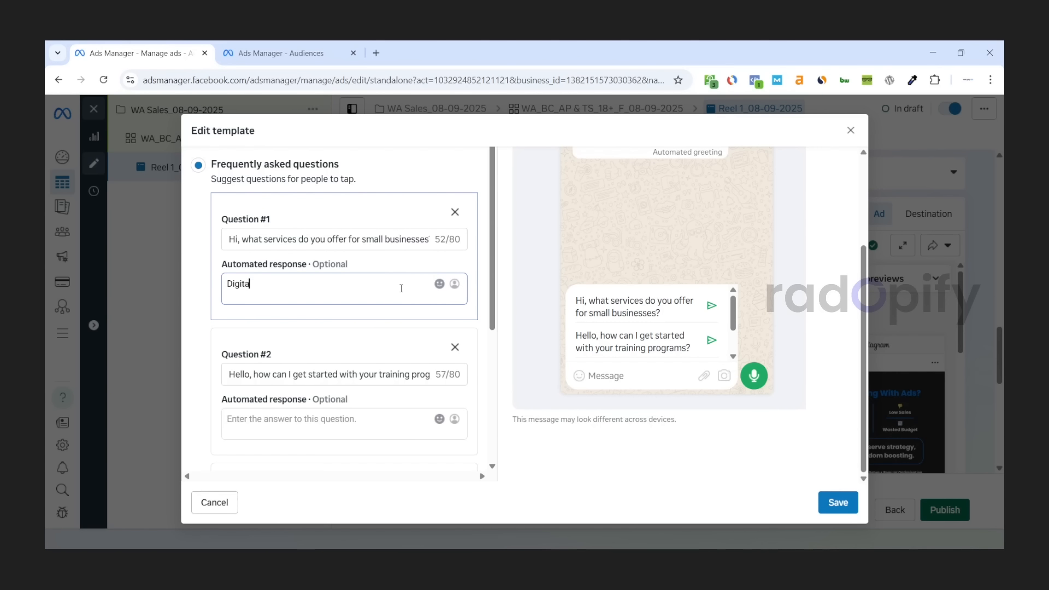
pyautogui.write('l Marketing services are providing')
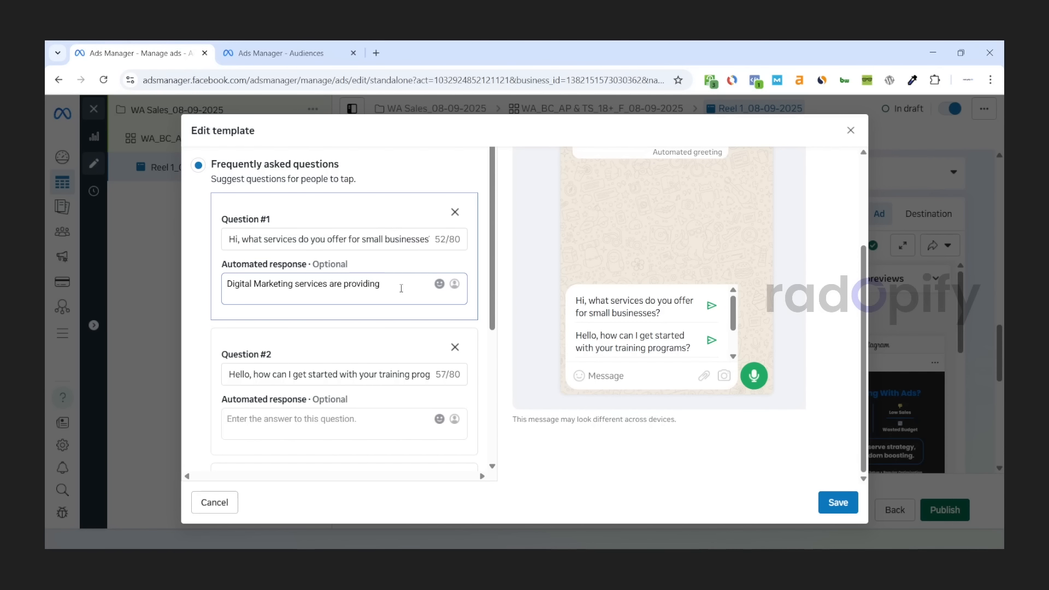
# Step: Look through the three suggested questions and their optional automated response fields
pyautogui.scroll(-2, 378, 305)
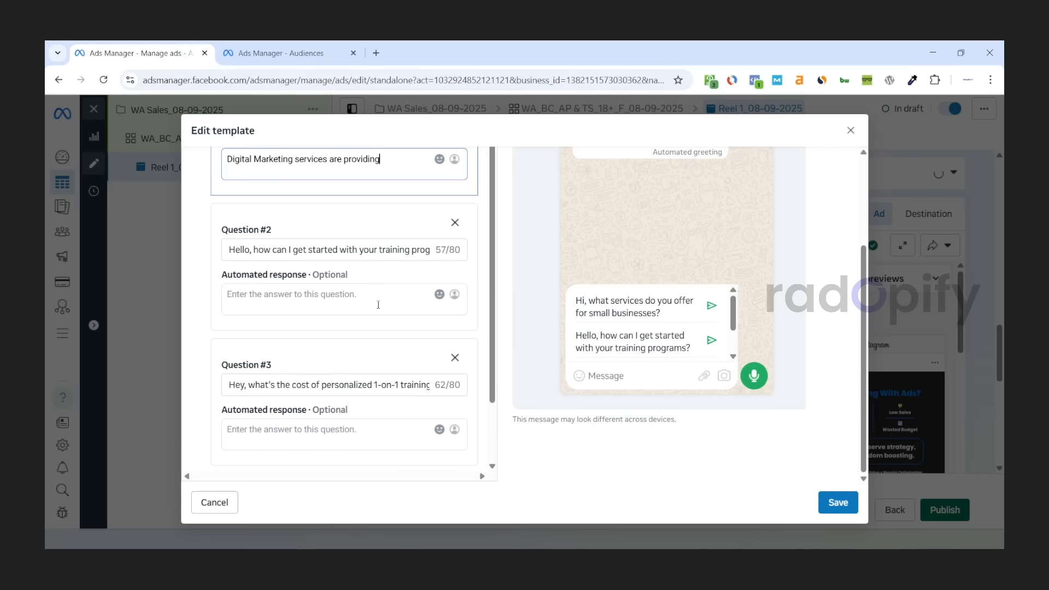
pyautogui.click(320, 310)
pyautogui.scroll(-2, 322, 362)
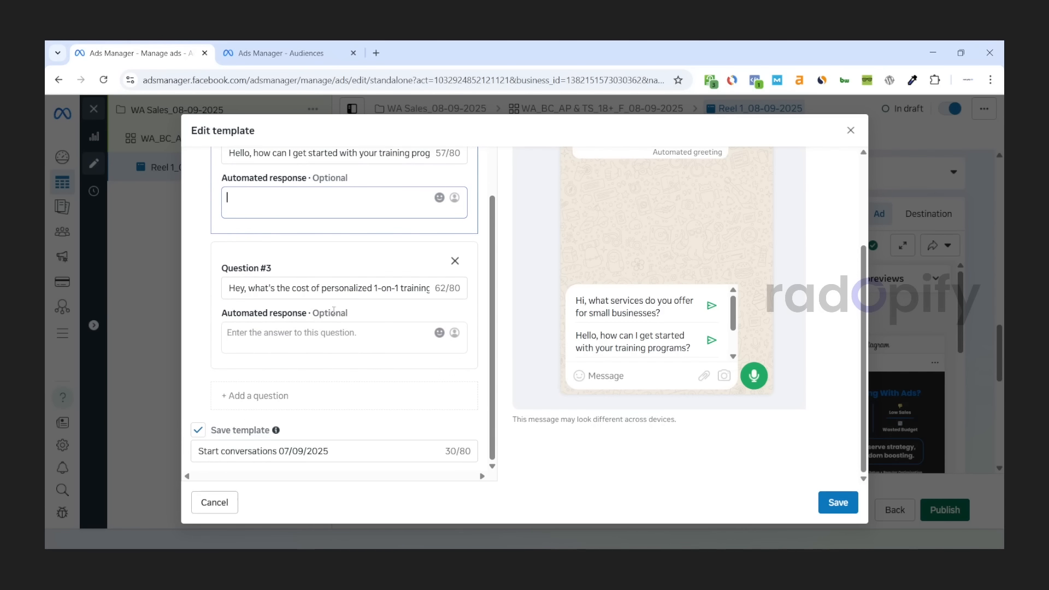
pyautogui.scroll(1, 324, 299)
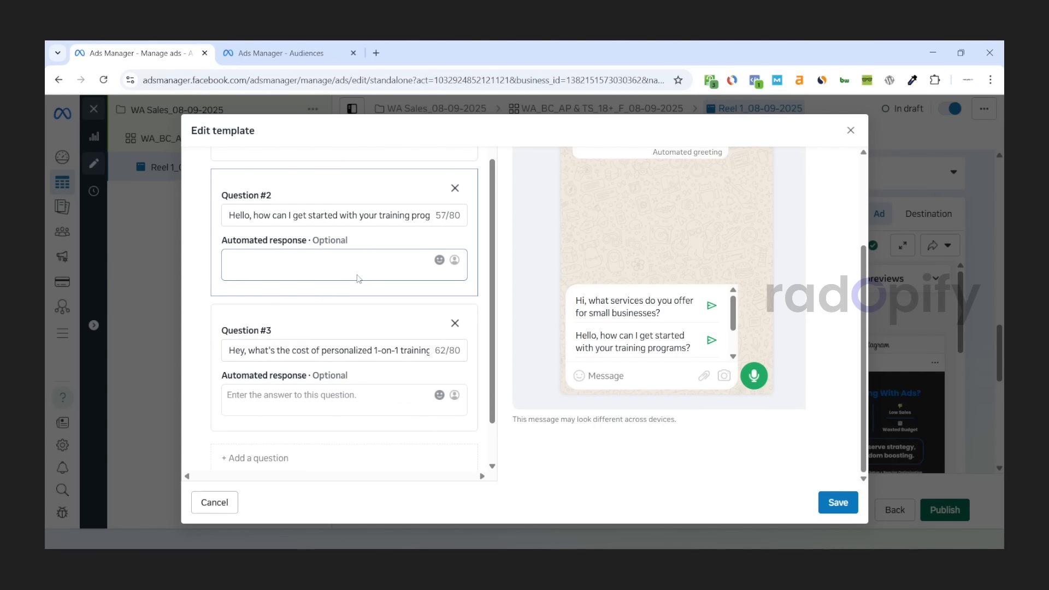
pyautogui.scroll(2, 358, 278)
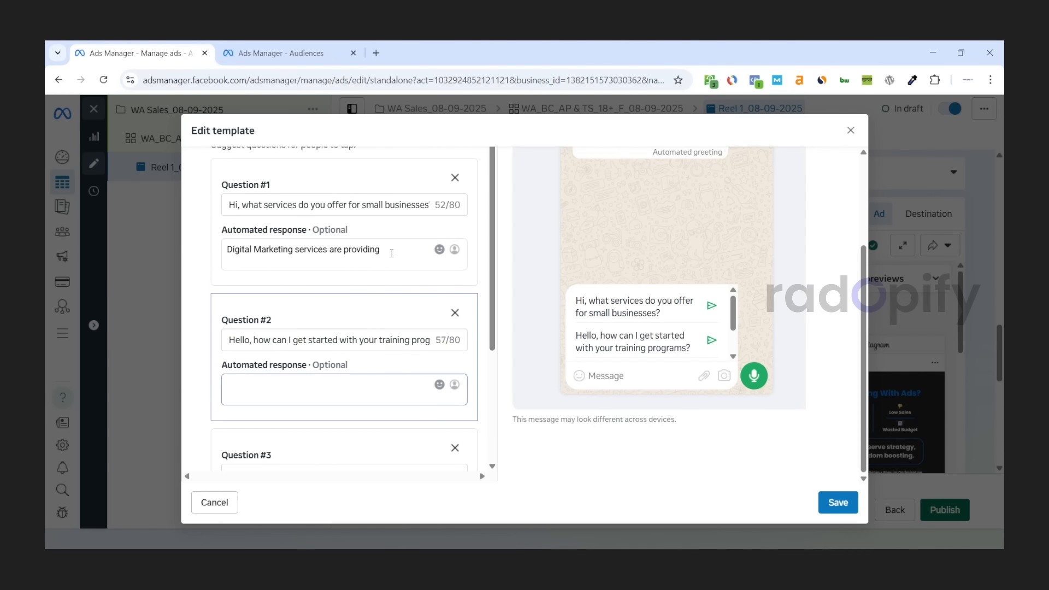
pyautogui.scroll(1, 391, 253)
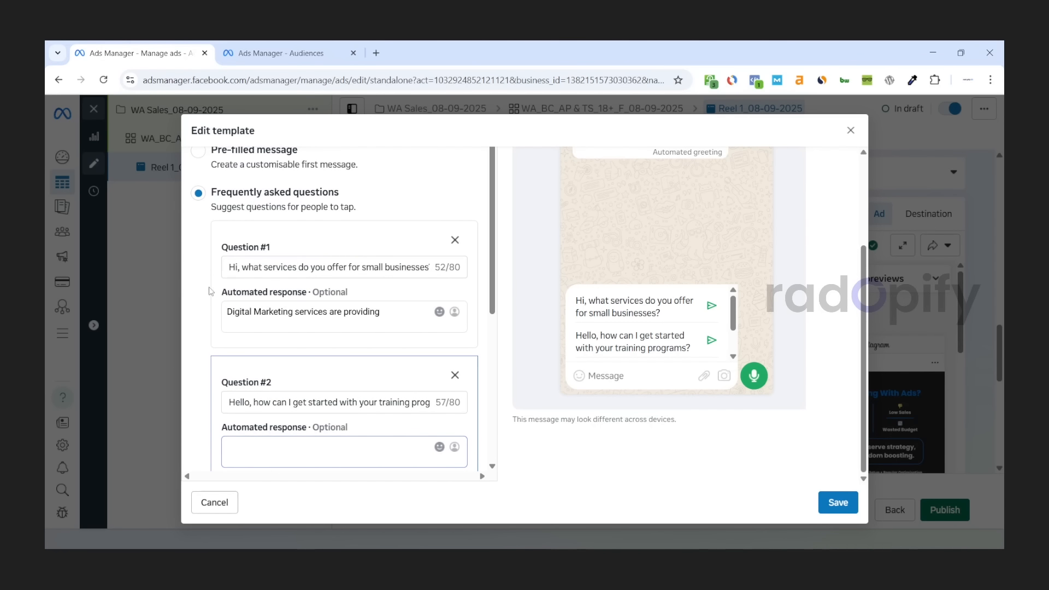
pyautogui.moveTo(223, 249); pyautogui.dragTo(302, 258)
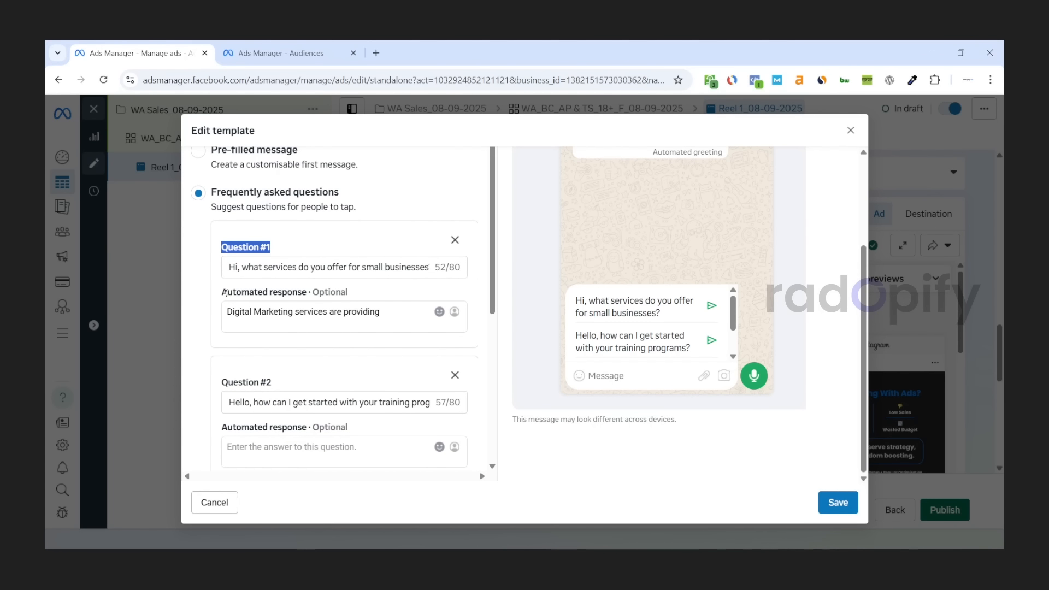
pyautogui.moveTo(224, 292); pyautogui.dragTo(310, 293)
pyautogui.click(372, 298)
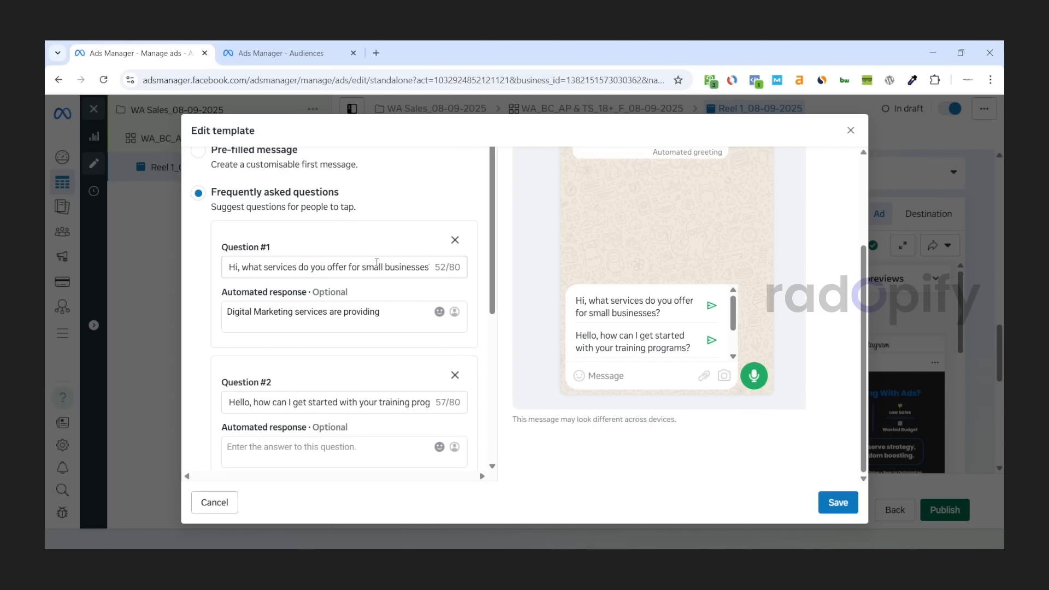
# Step: Save the message template under the name "Start conversations 07/09/2025"
pyautogui.scroll(-5, 377, 263)
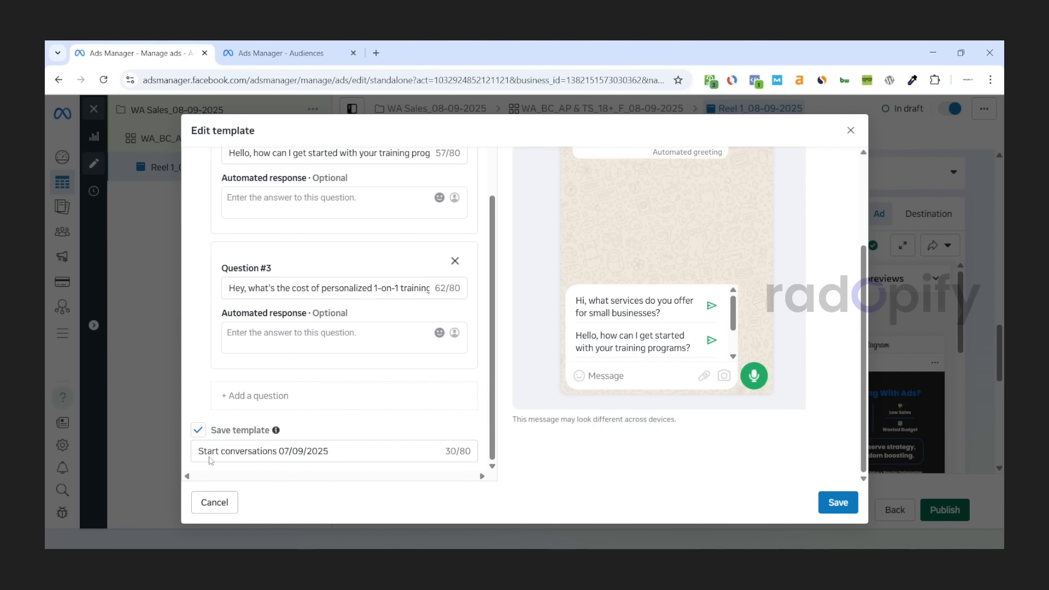
pyautogui.moveTo(199, 452); pyautogui.dragTo(337, 452)
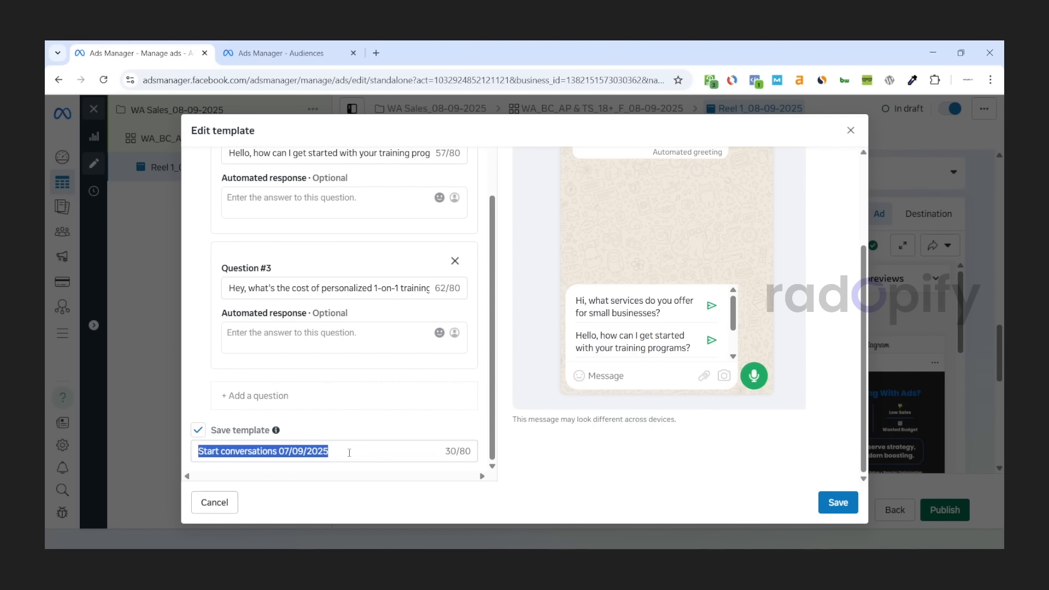
pyautogui.click(349, 452)
pyautogui.click(830, 505)
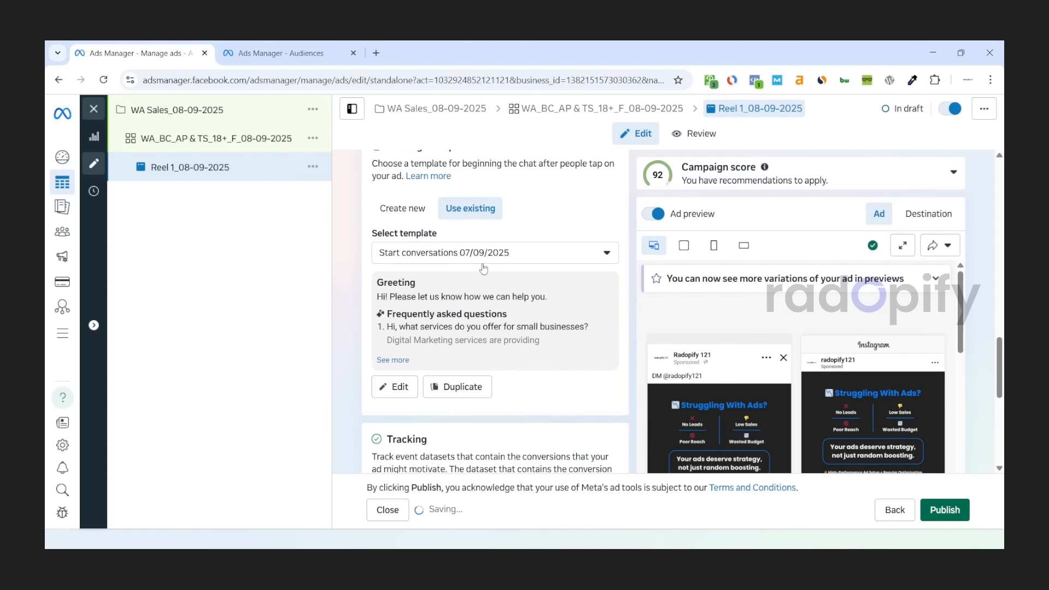
# Step: Examine the summary of the selected message template and the ad's Tracking options for website, app and offline events
pyautogui.scroll(-1, 470, 263)
pyautogui.scroll(2, 538, 271)
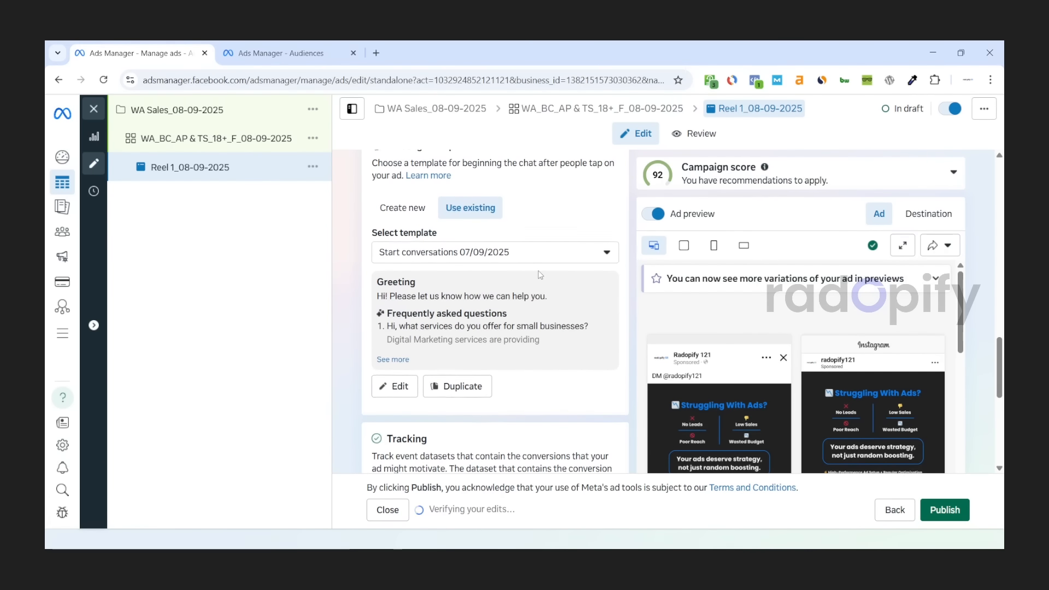
pyautogui.scroll(-2, 538, 274)
pyautogui.scroll(-3, 539, 270)
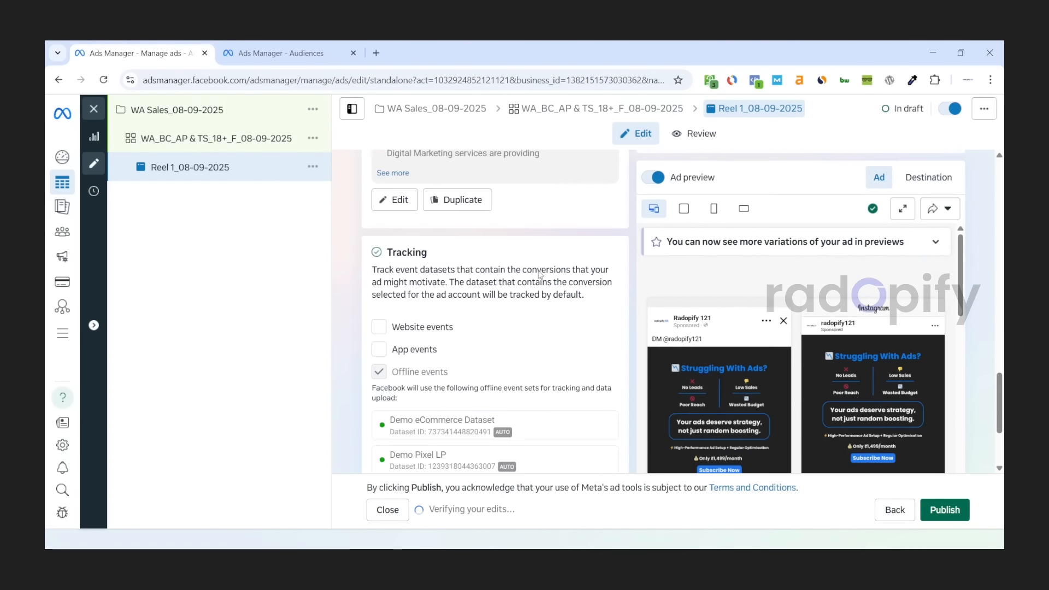
pyautogui.moveTo(387, 191); pyautogui.dragTo(435, 192)
pyautogui.click(437, 194)
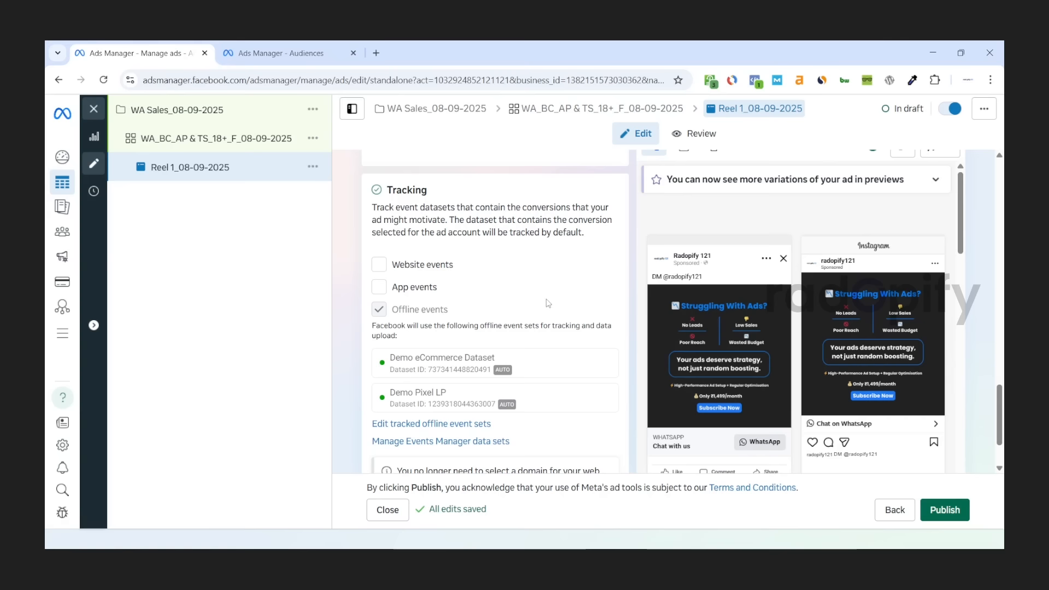
pyautogui.scroll(-2, 548, 304)
pyautogui.scroll(4, 548, 304)
pyautogui.scroll(15, 548, 304)
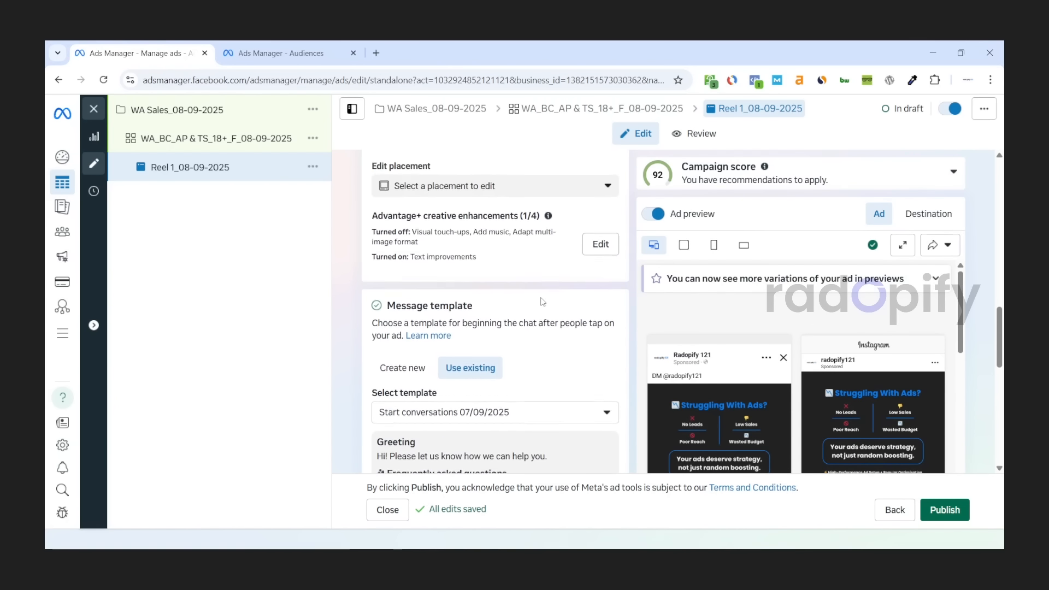
# Step: Change the ad setup from using an existing post to Create ad, and review its creative source and format options
pyautogui.scroll(3, 528, 279)
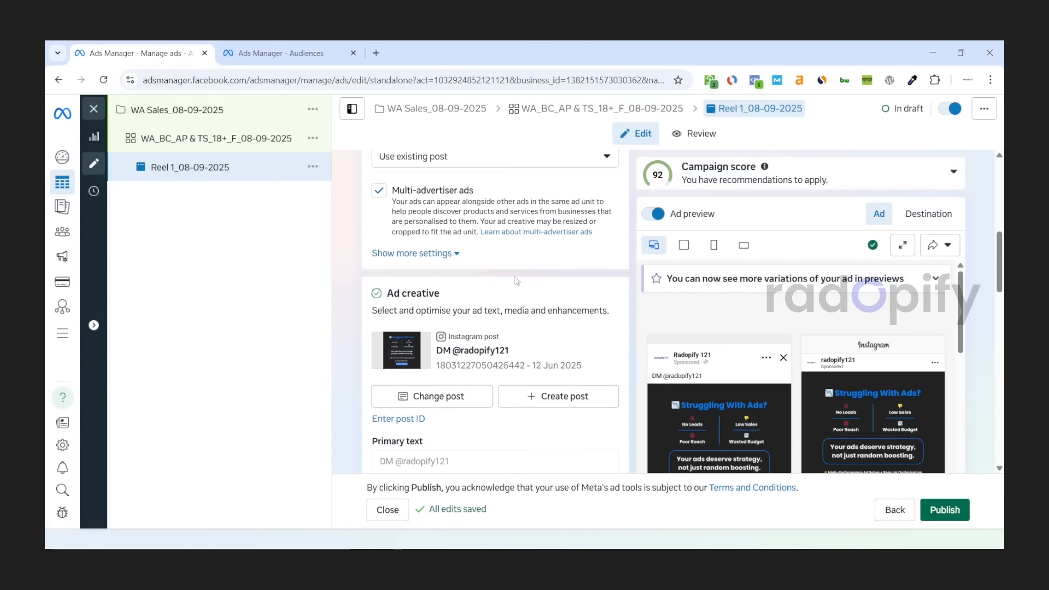
pyautogui.click(461, 262)
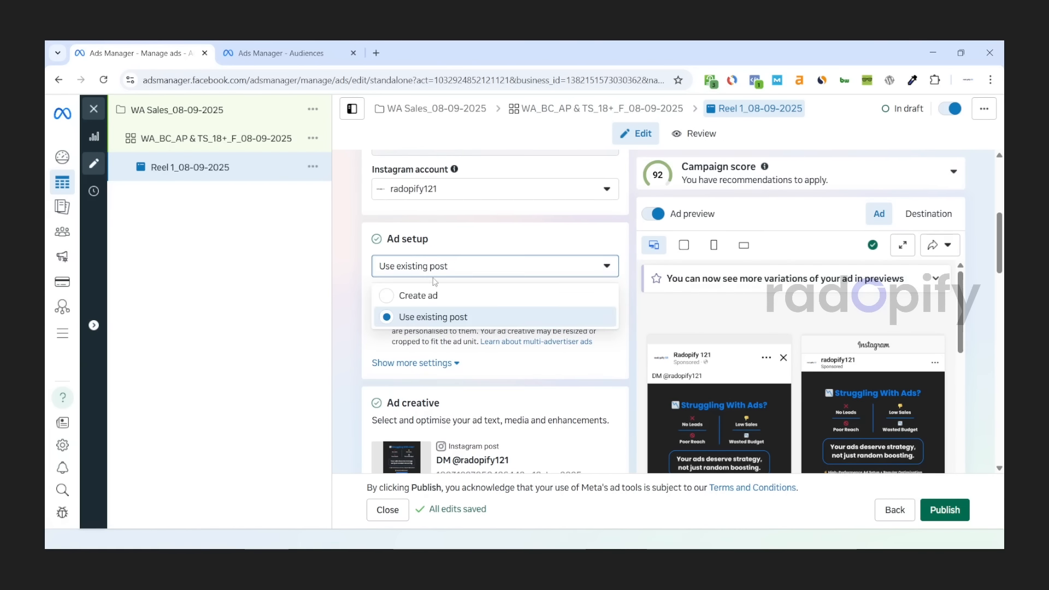
pyautogui.click(388, 300)
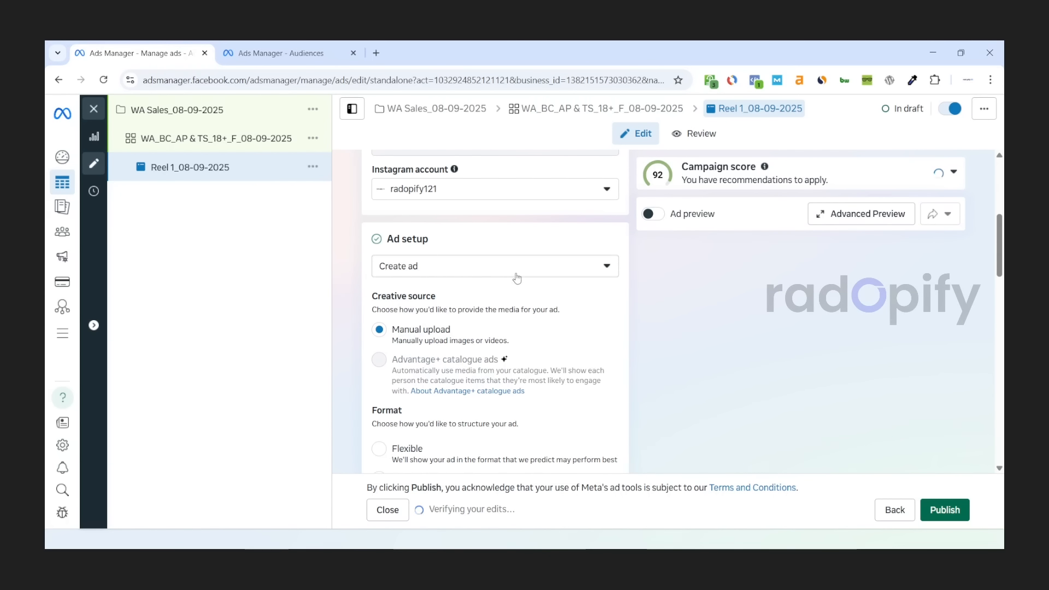
pyautogui.scroll(-3, 404, 295)
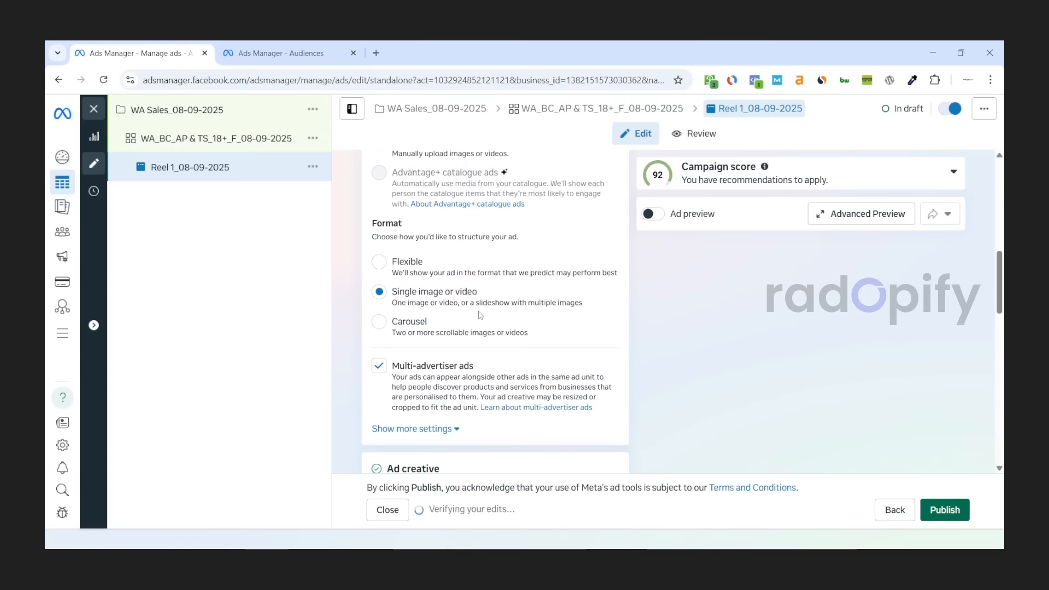
pyautogui.scroll(-1, 456, 311)
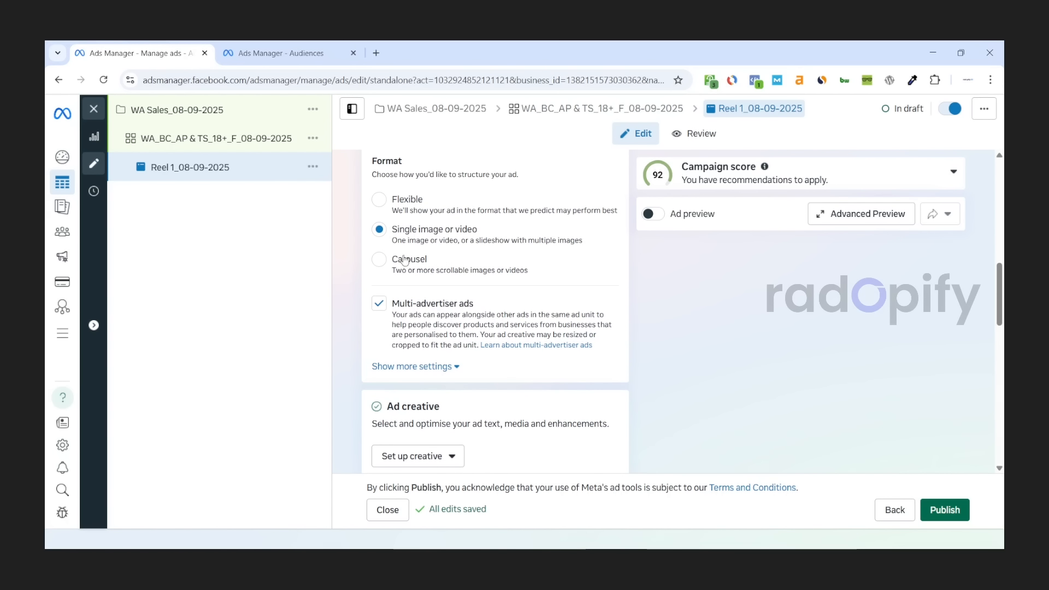
pyautogui.scroll(-1, 461, 254)
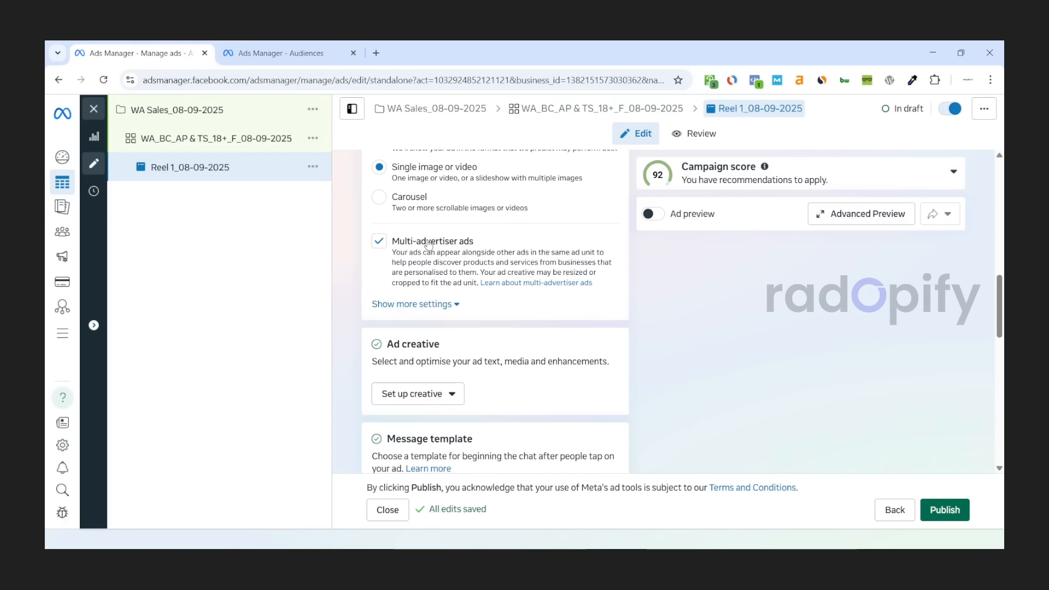
pyautogui.scroll(-3, 428, 243)
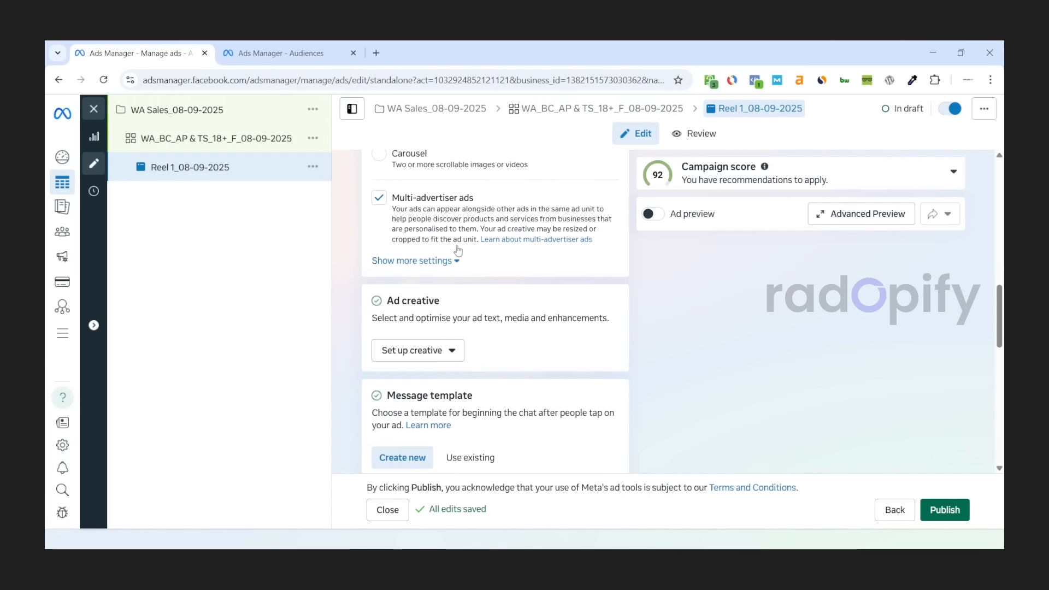
# Step: Set up the ad creative as an image ad using the account image untitled_105, and continue to the crop stage
pyautogui.moveTo(375, 224); pyautogui.dragTo(448, 222)
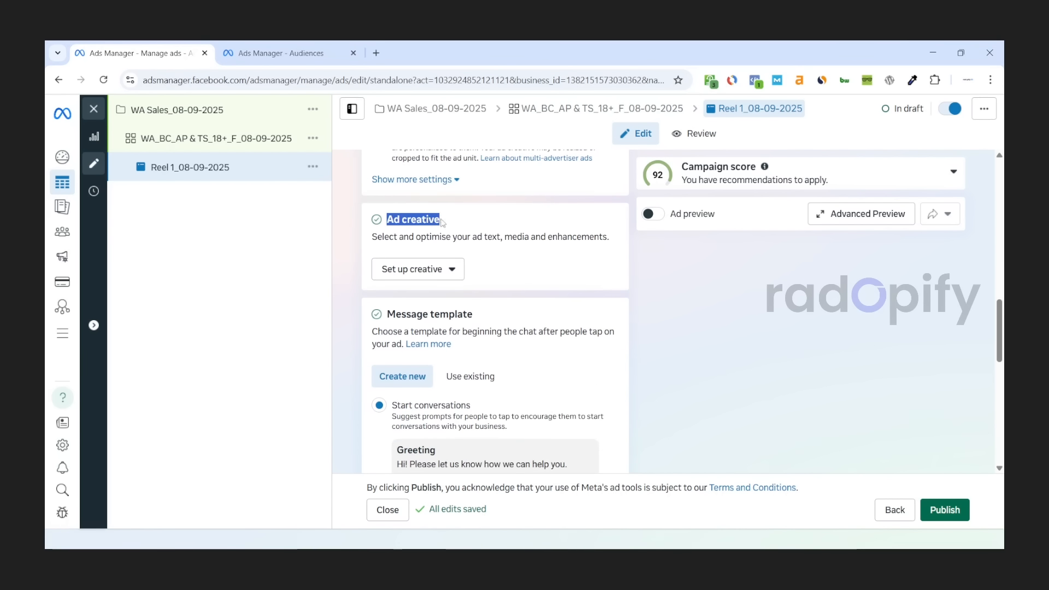
pyautogui.click(456, 223)
pyautogui.scroll(-1, 437, 227)
pyautogui.click(435, 214)
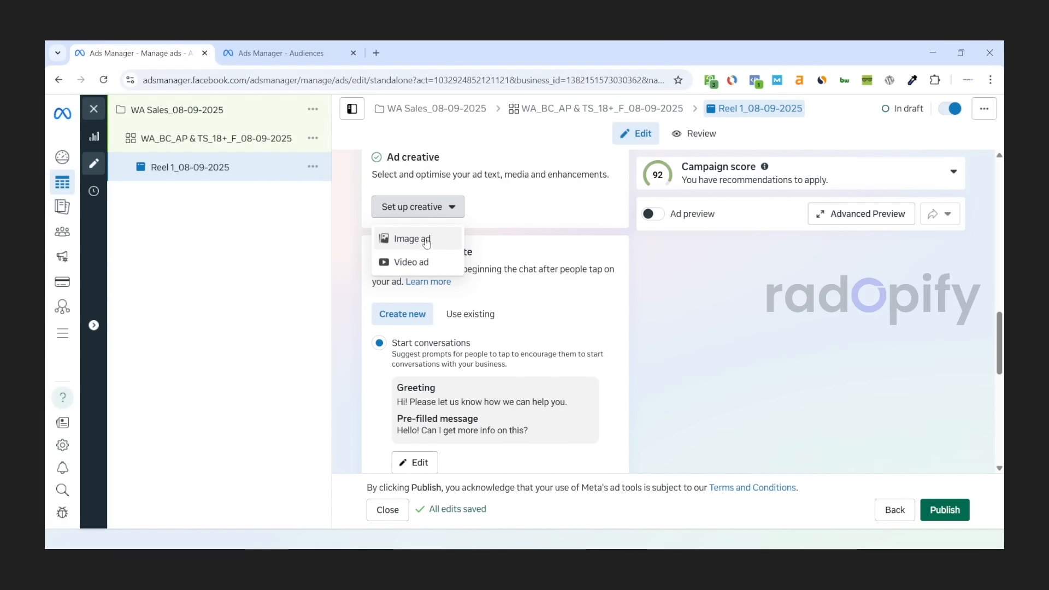
pyautogui.click(420, 249)
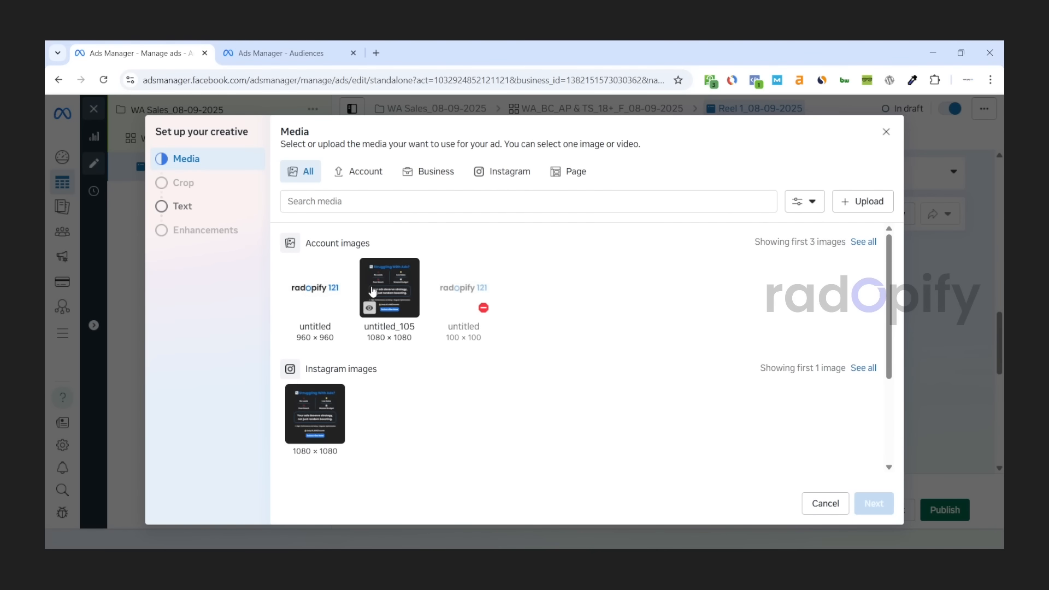
pyautogui.click(392, 279)
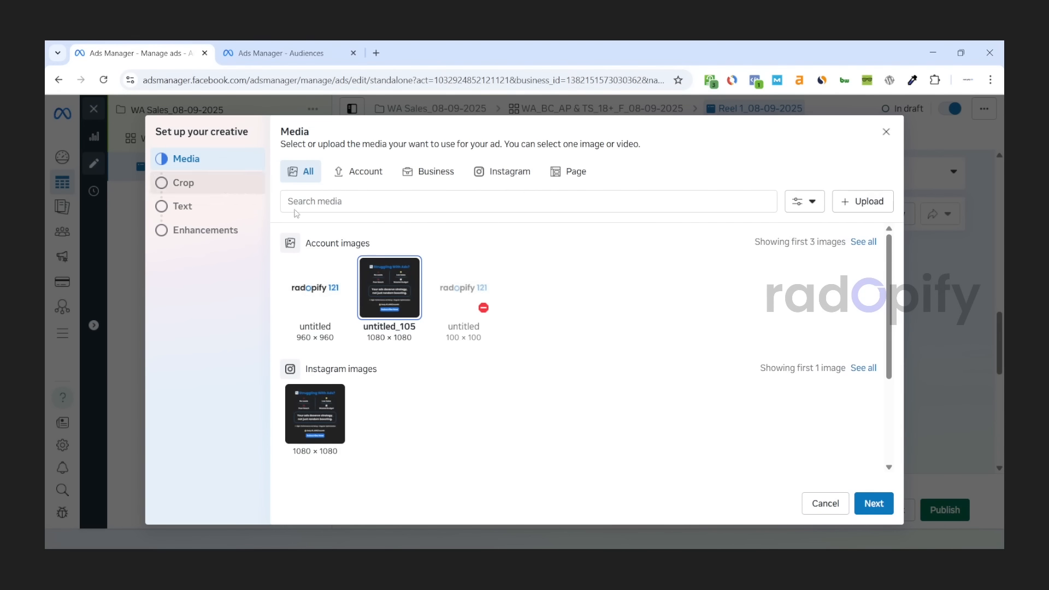
pyautogui.click(876, 501)
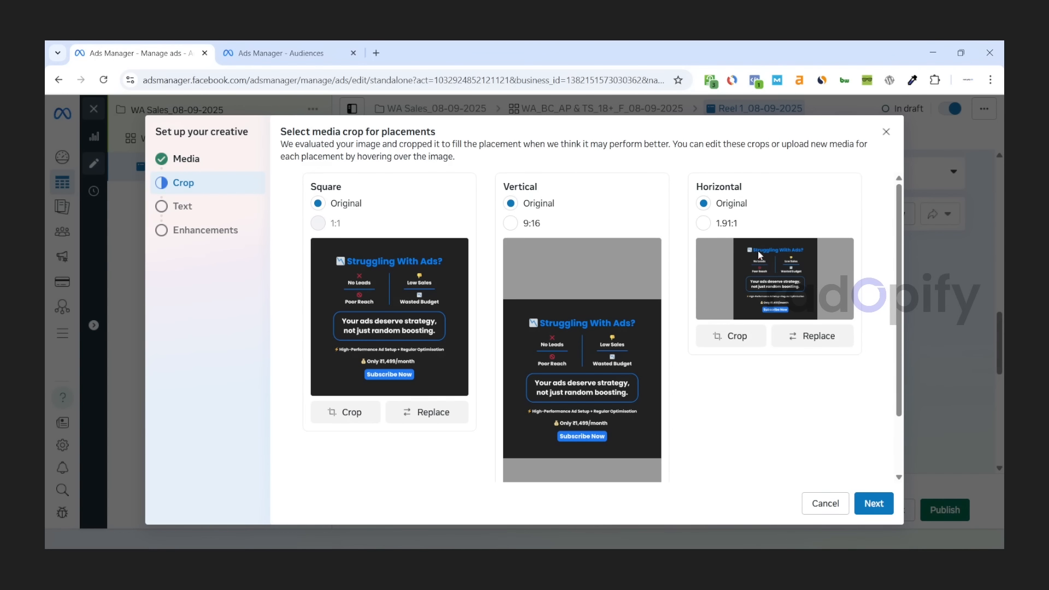
# Step: Check how the image is cropped for the square, vertical and horizontal placements
pyautogui.scroll(-2, 580, 274)
pyautogui.scroll(2, 574, 270)
pyautogui.scroll(-2, 567, 272)
pyautogui.scroll(2, 559, 282)
pyautogui.scroll(-2, 553, 258)
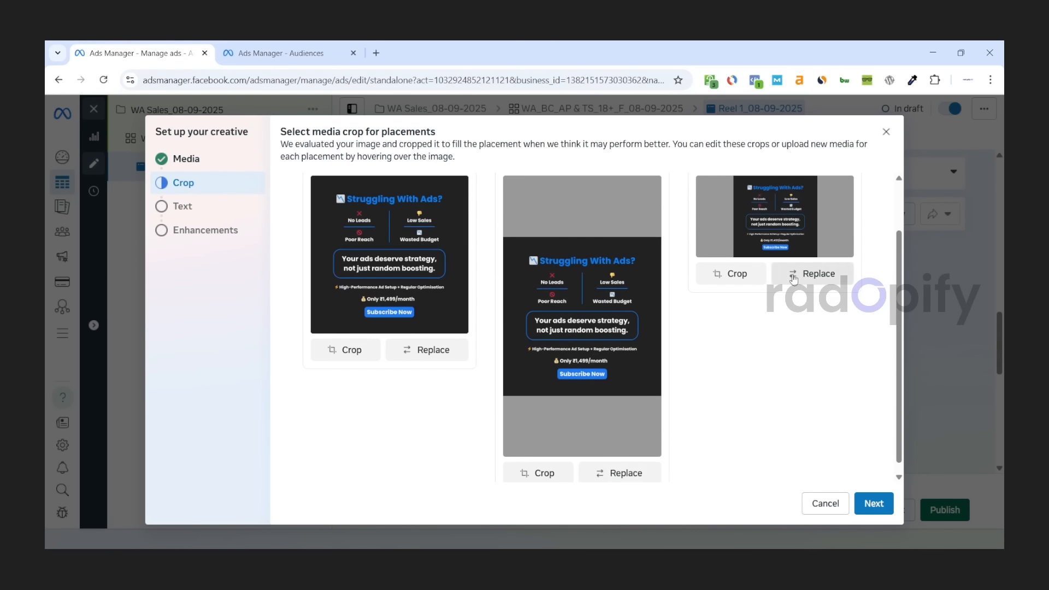
# Step: Accept the placement crops and review the Primary text guidance and Headline field in the ad's text stage
pyautogui.click(877, 510)
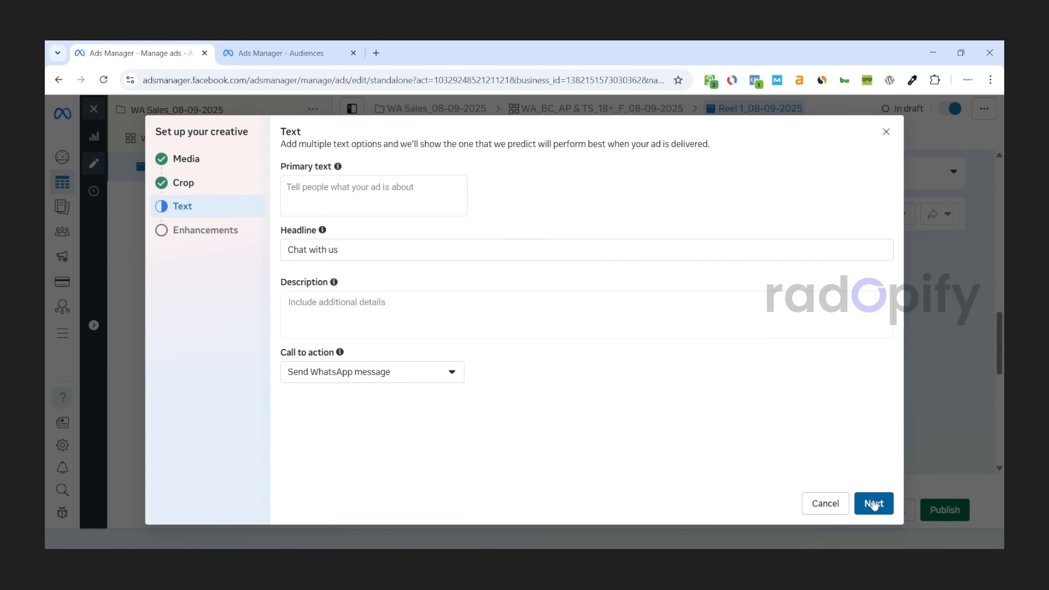
pyautogui.click(309, 187)
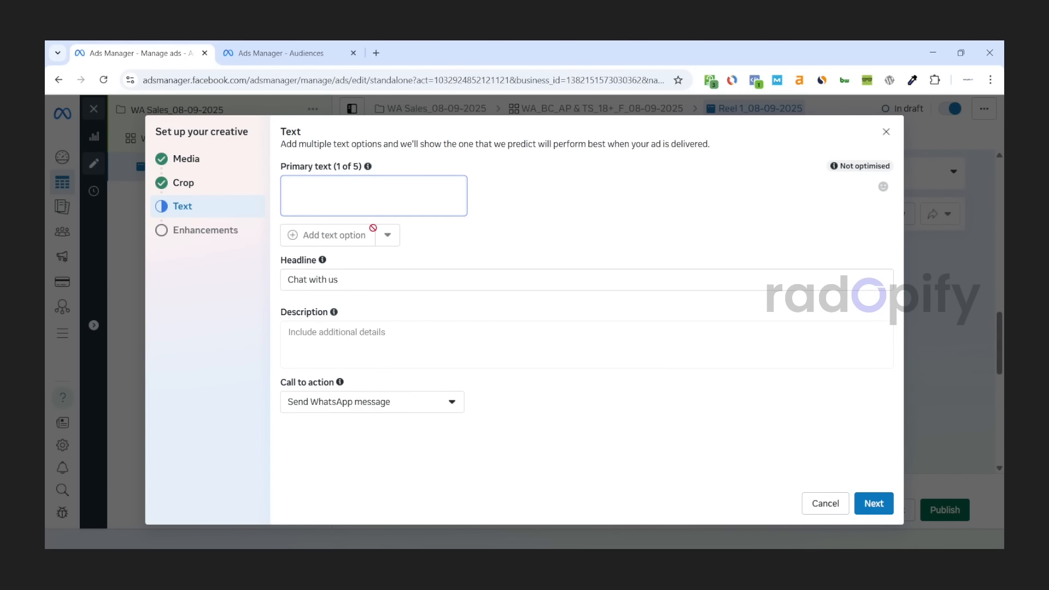
pyautogui.click(359, 281)
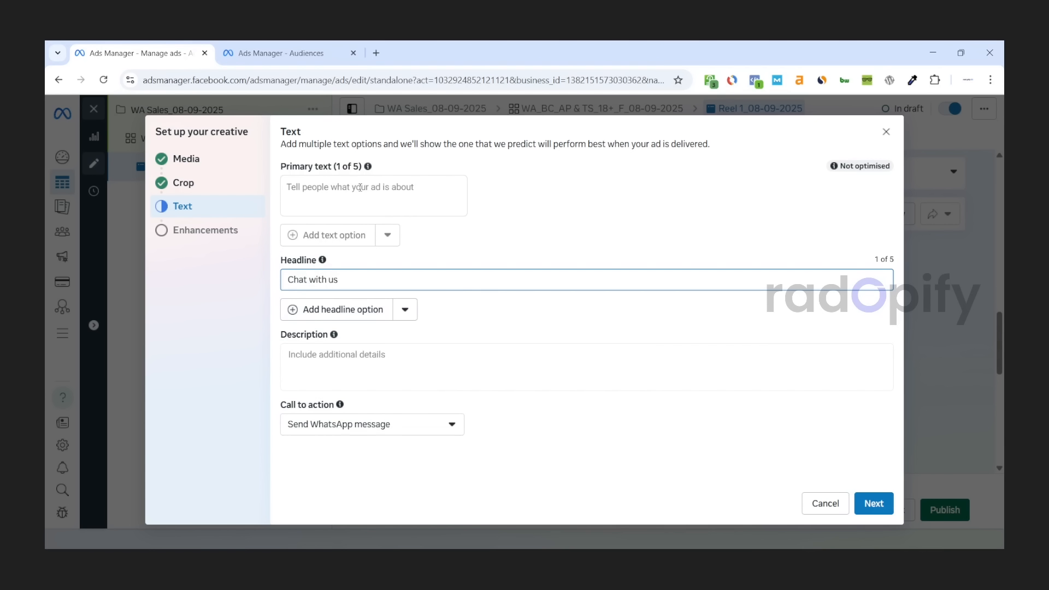
pyautogui.moveTo(333, 171); pyautogui.dragTo(363, 172)
pyautogui.click(390, 216)
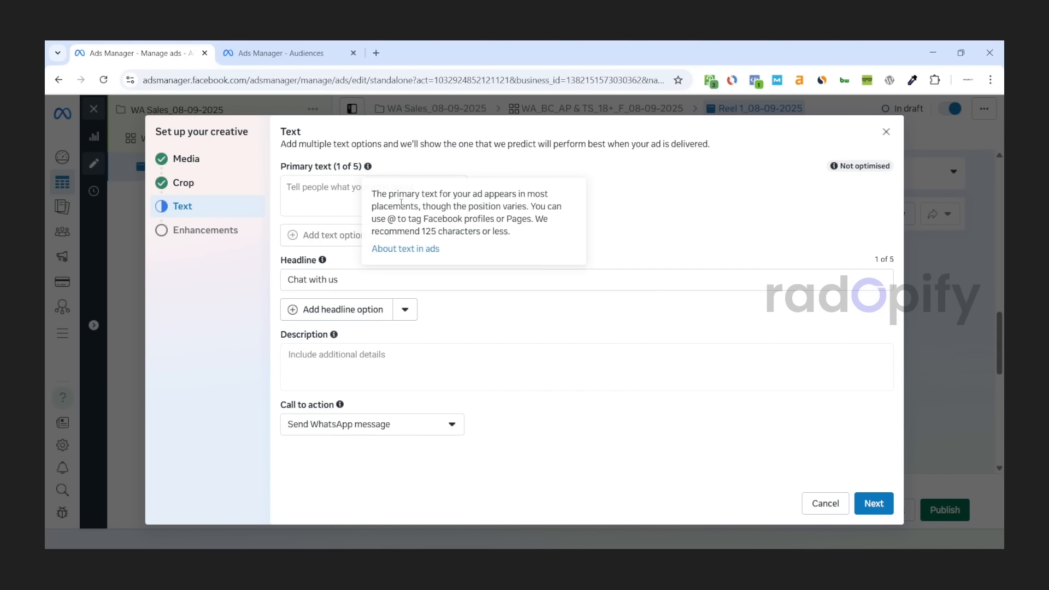
pyautogui.click(350, 203)
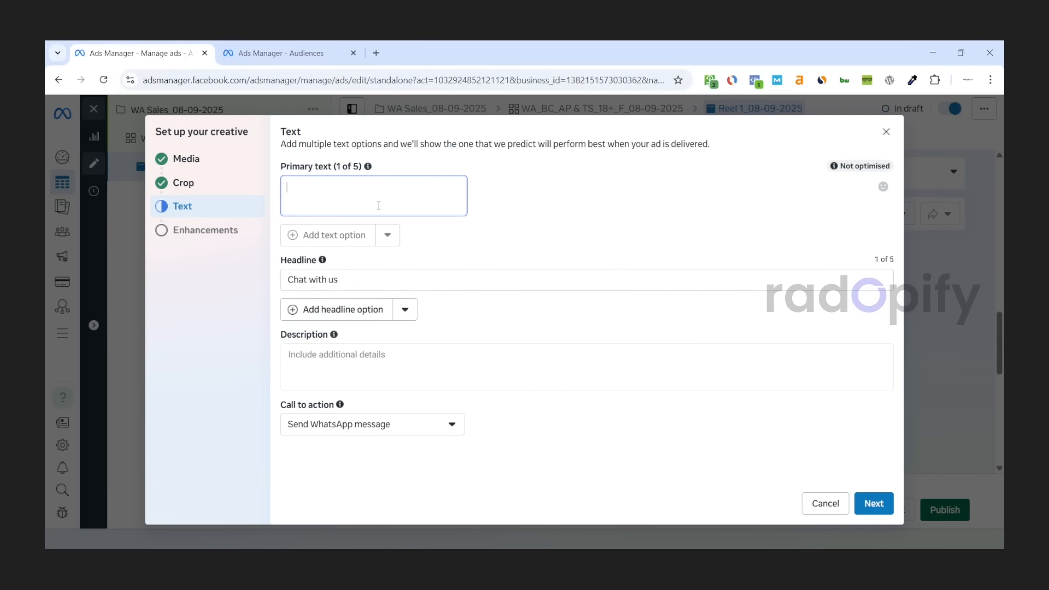
# Step: Change the ad's call to action to Order now and continue to the Advantage+ creative enhancements
pyautogui.click(360, 426)
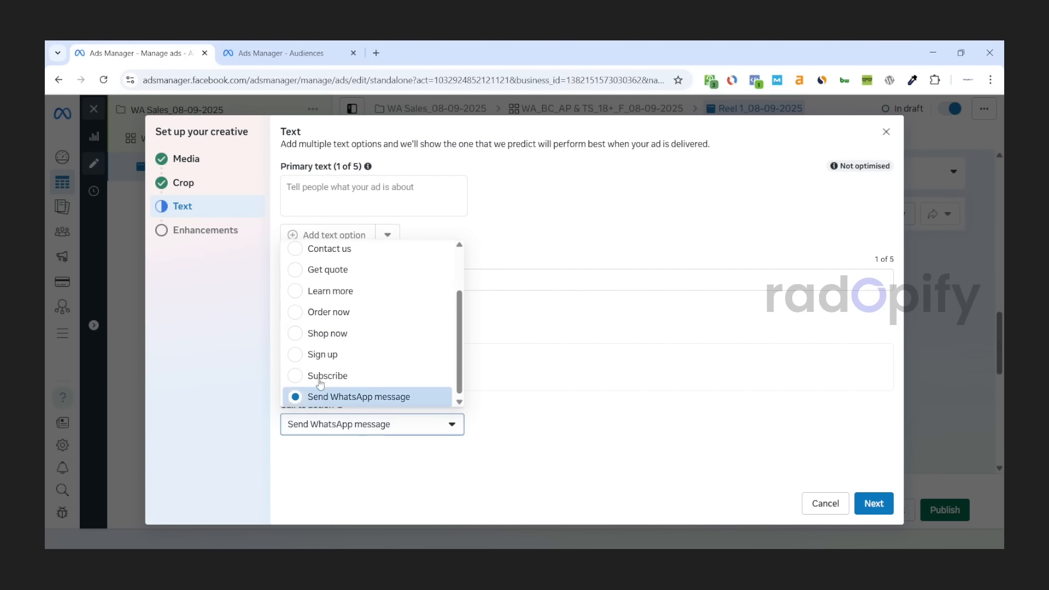
pyautogui.click(336, 312)
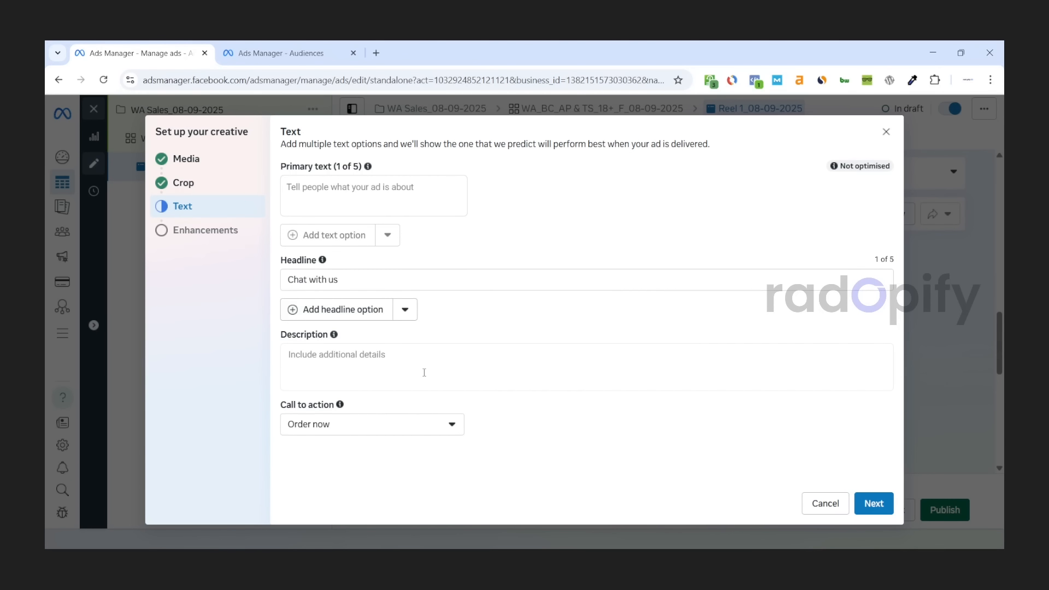
pyautogui.click(391, 433)
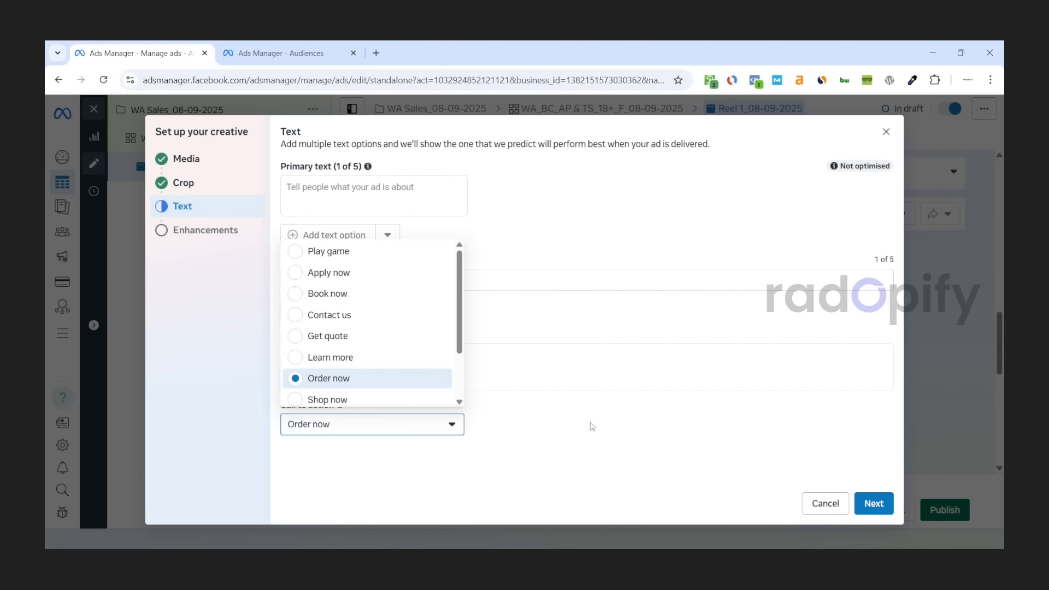
pyautogui.click(525, 424)
pyautogui.moveTo(278, 336); pyautogui.dragTo(350, 338)
pyautogui.click(350, 338)
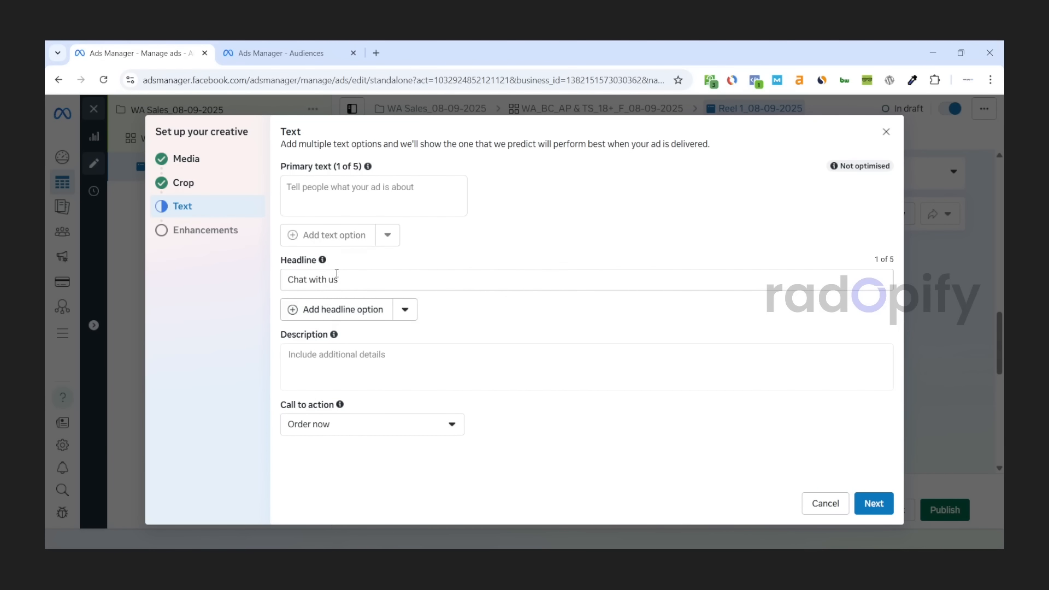
pyautogui.moveTo(281, 166); pyautogui.dragTo(348, 167)
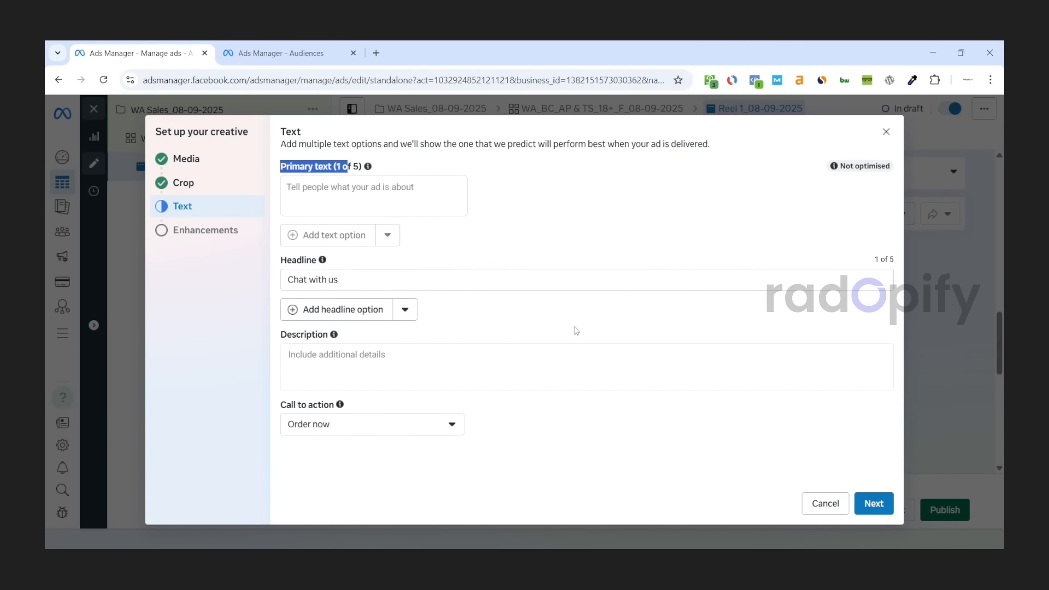
pyautogui.click(872, 502)
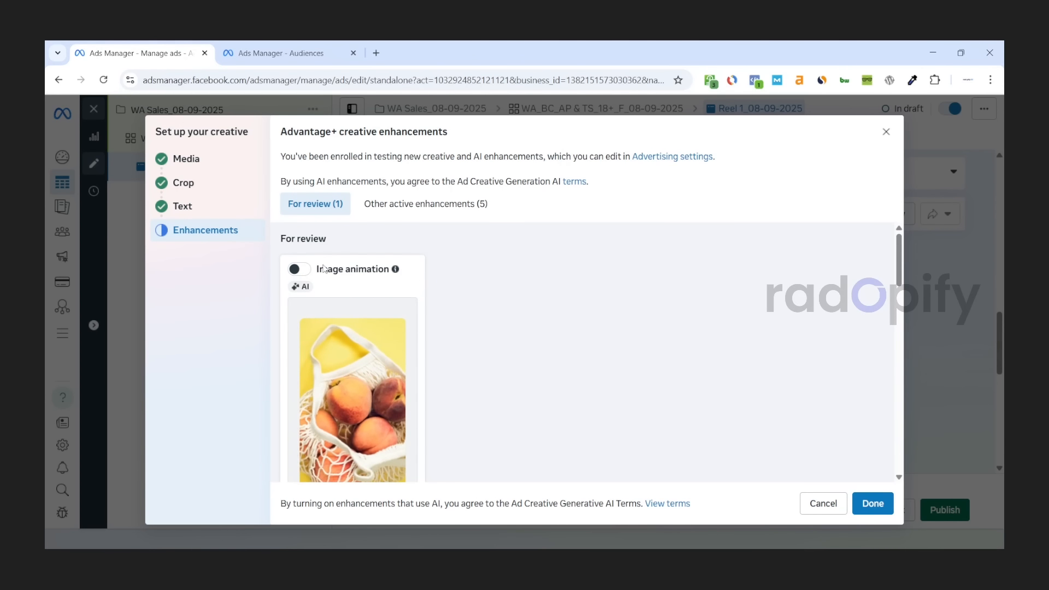
# Step: Turn off the Visual touch-ups enhancement among the other active creative enhancements
pyautogui.scroll(-1, 361, 299)
pyautogui.scroll(-4, 361, 298)
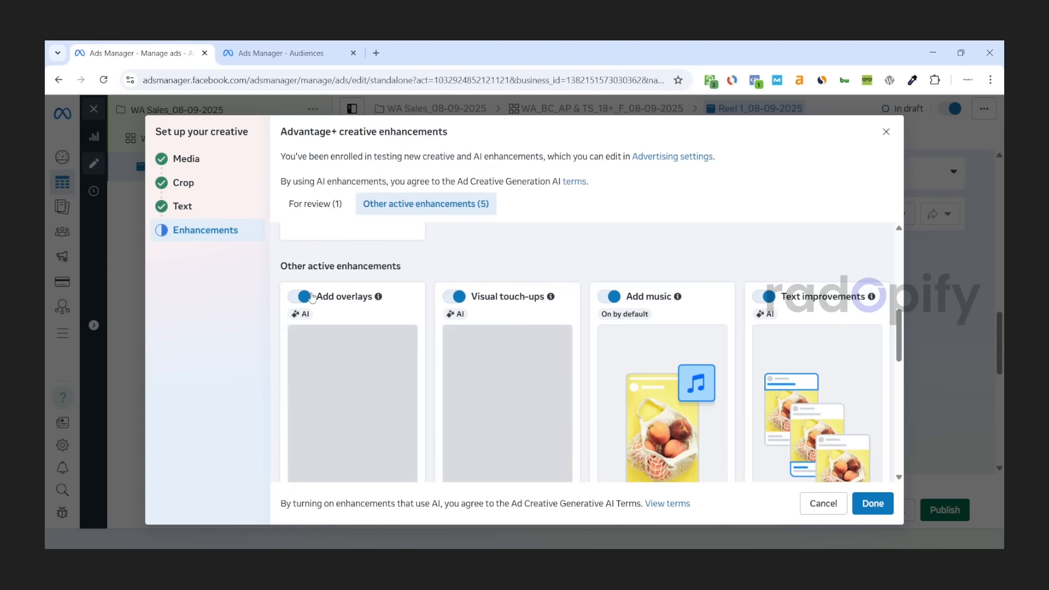
pyautogui.click(477, 300)
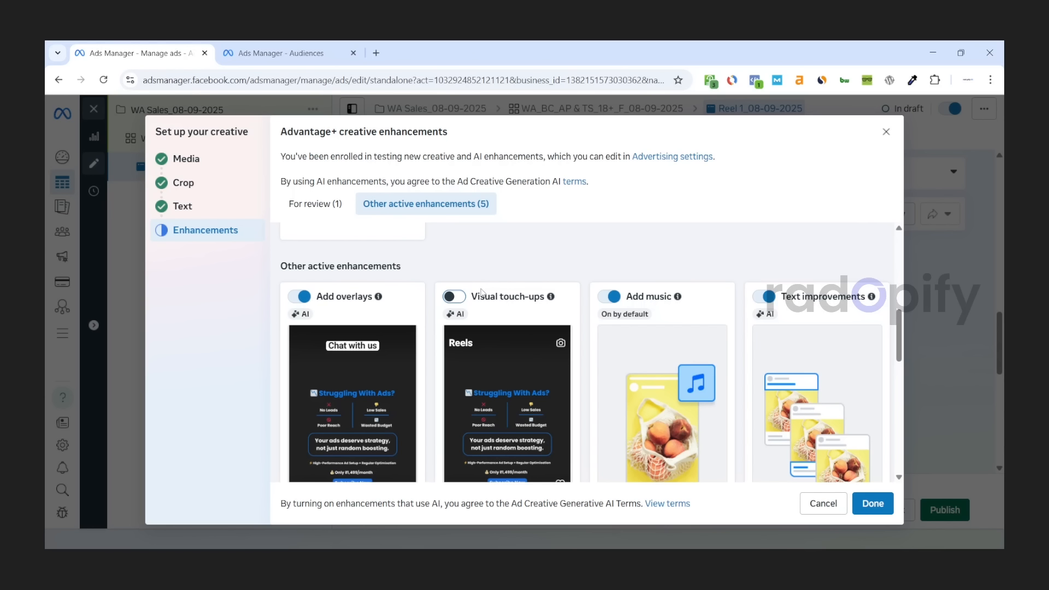
# Step: Review the Text improvements and Enhance CTA enhancements, and finish the creative setup
pyautogui.scroll(-1, 482, 293)
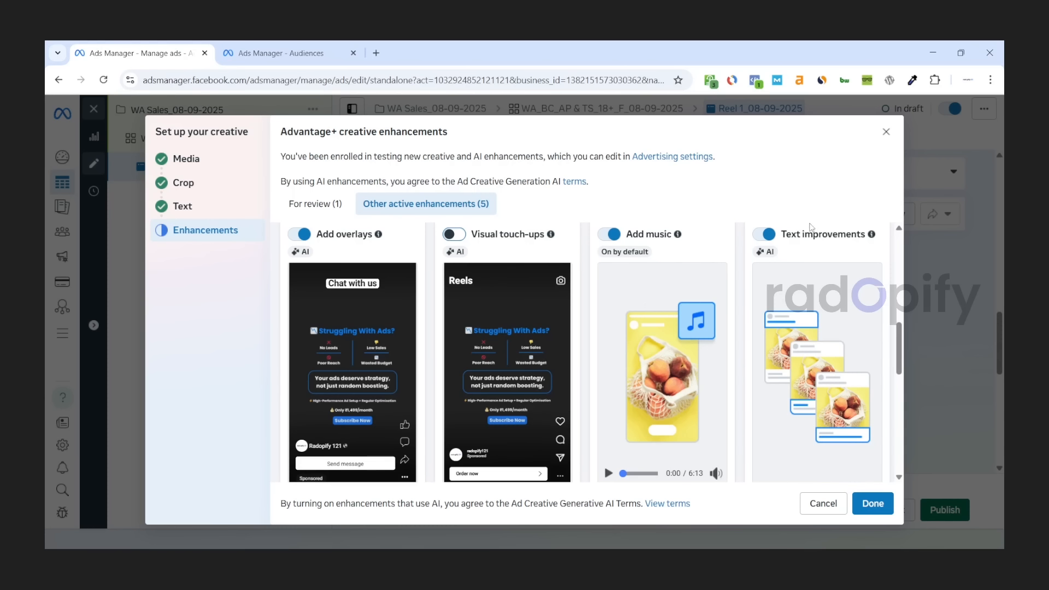
pyautogui.moveTo(781, 237); pyautogui.dragTo(872, 238)
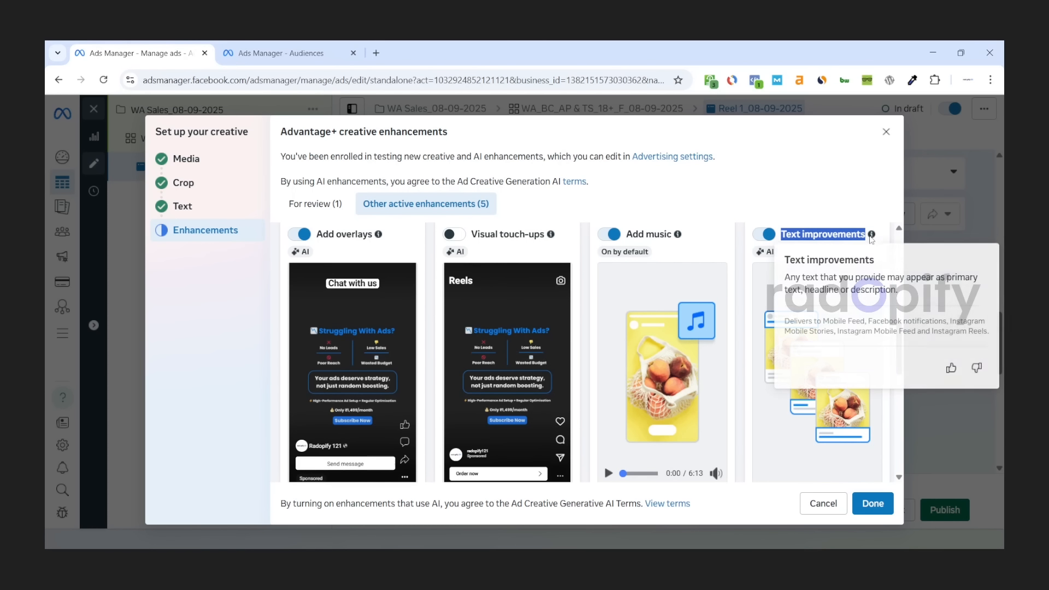
pyautogui.click(841, 234)
pyautogui.scroll(-3, 782, 265)
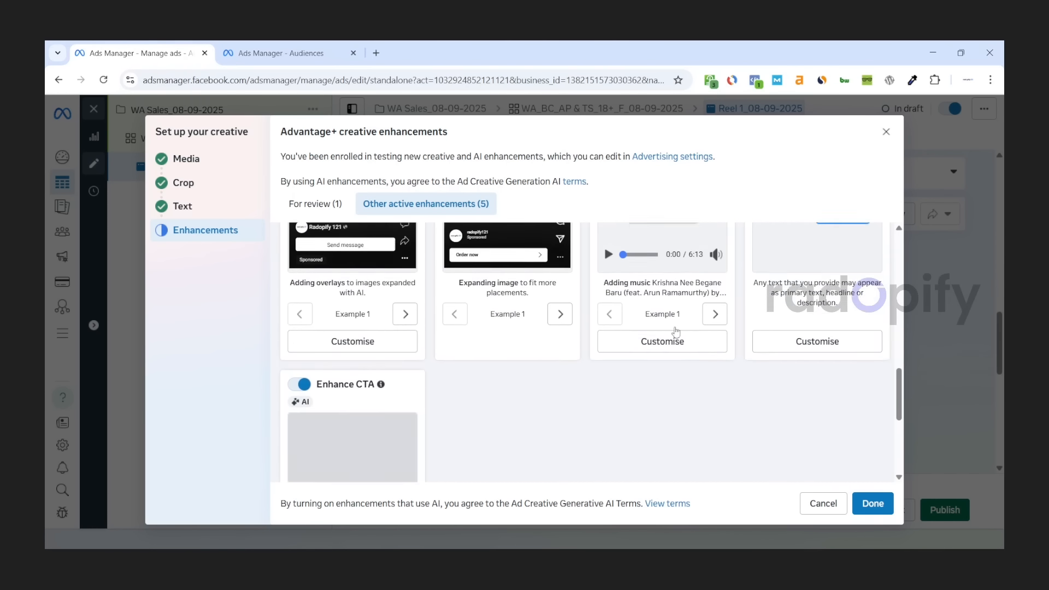
pyautogui.scroll(-1, 671, 306)
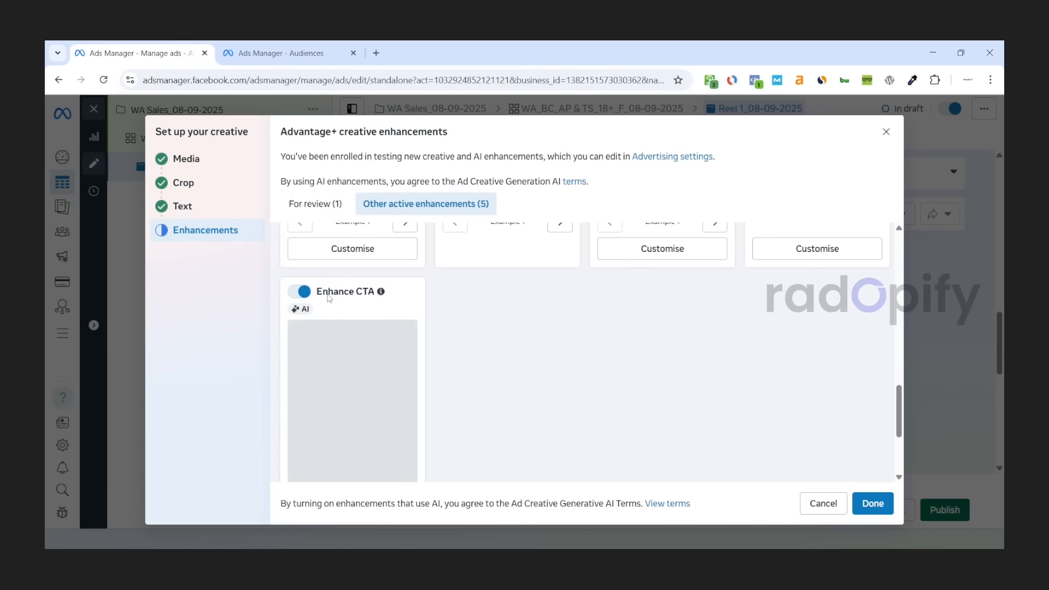
pyautogui.moveTo(328, 294); pyautogui.dragTo(370, 298)
pyautogui.scroll(-3, 382, 311)
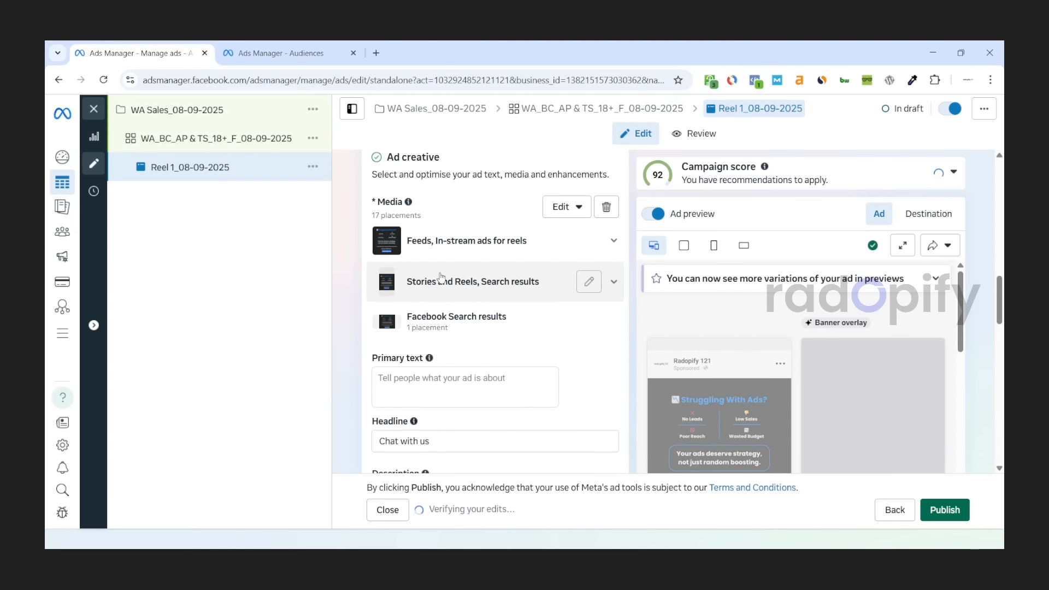
# Step: Switch the ad's message template to the existing Start conversations 07/09/2025 template and publish the ad
pyautogui.scroll(-7, 456, 283)
pyautogui.scroll(-1, 441, 281)
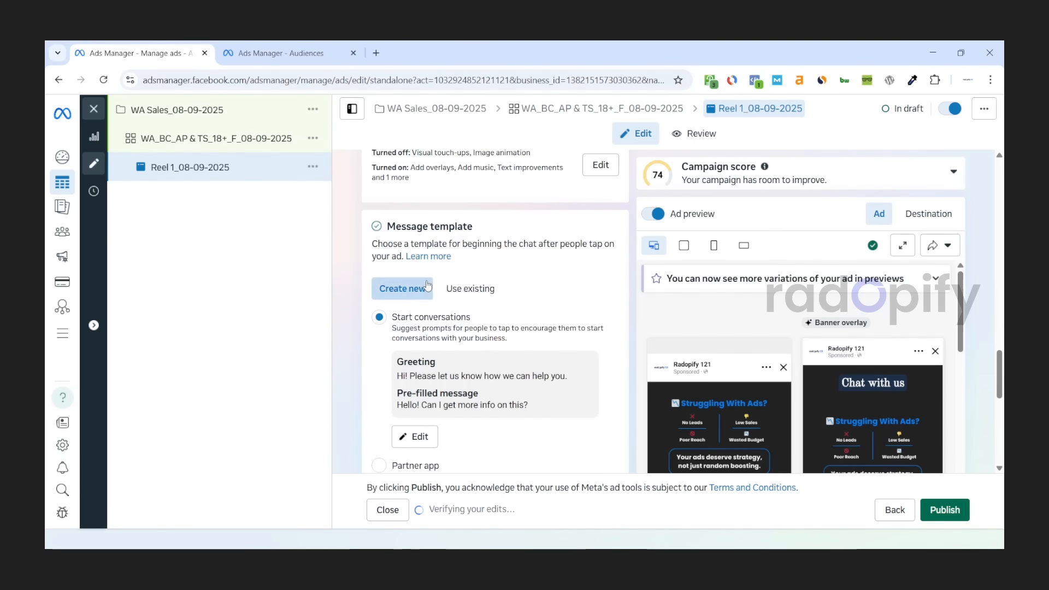
pyautogui.click(468, 286)
pyautogui.scroll(-1, 483, 324)
pyautogui.scroll(-5, 483, 324)
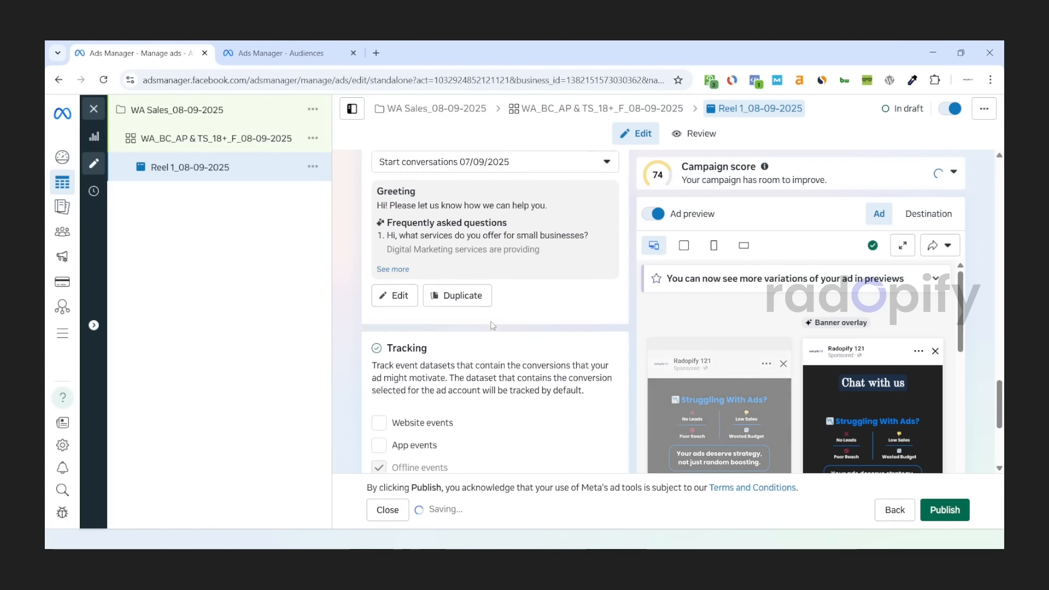
pyautogui.click(944, 509)
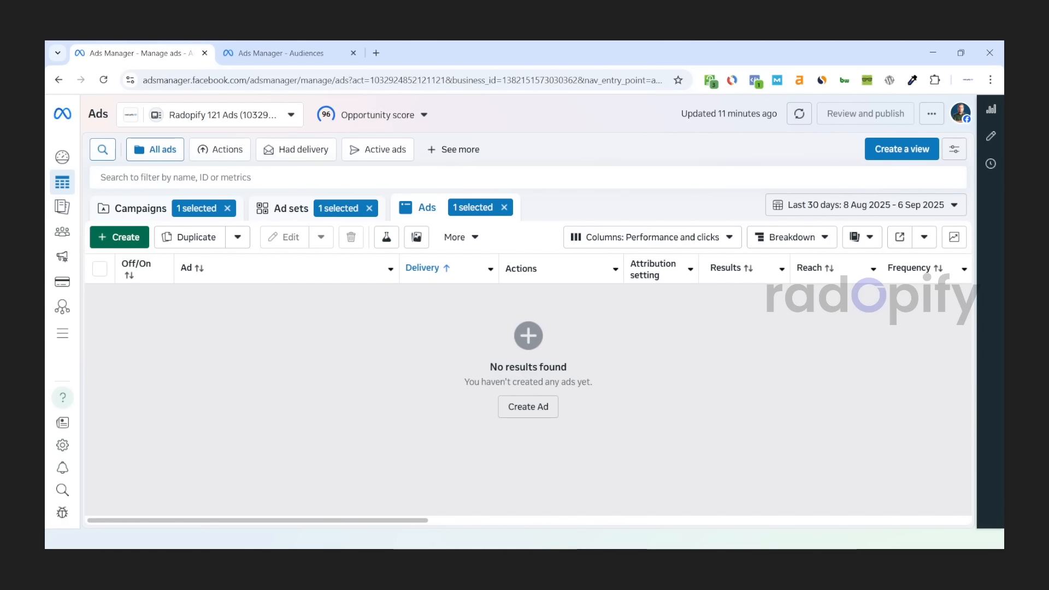
# Step: Switch to the Click to WhatsApp Ad Course board in Microsoft Whiteboard
pyautogui.click(572, 563)
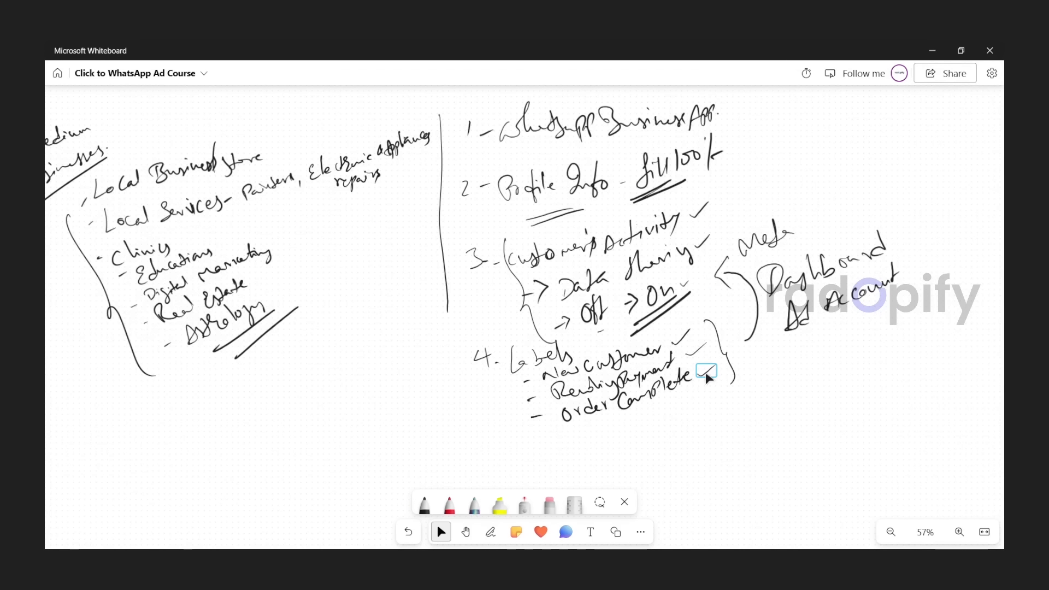